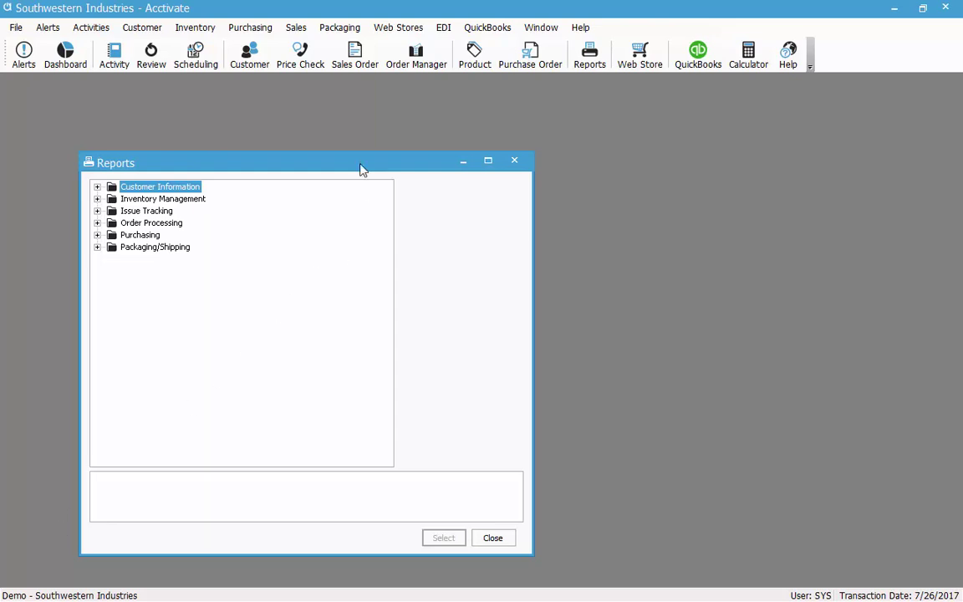
click(138, 28)
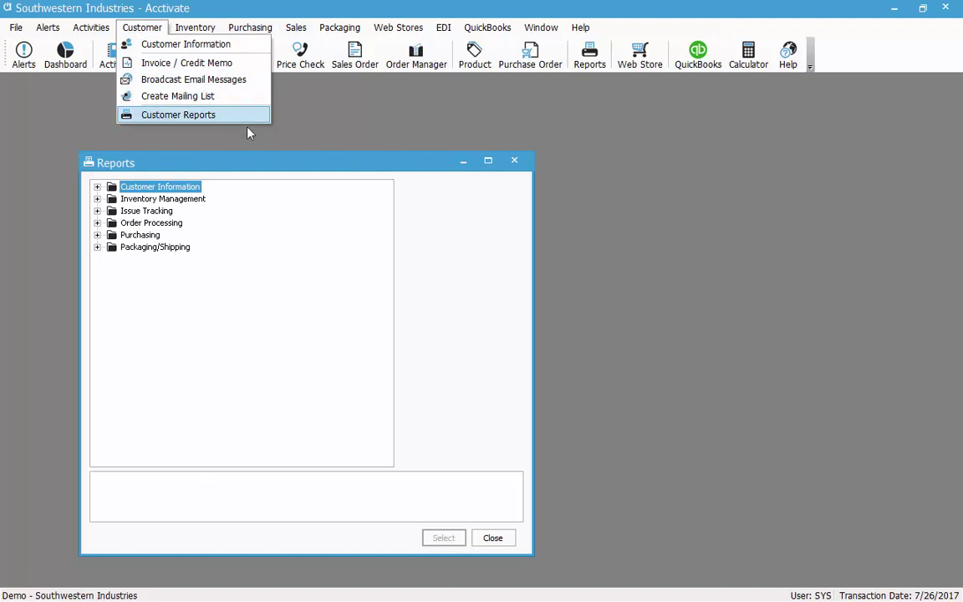
click(558, 99)
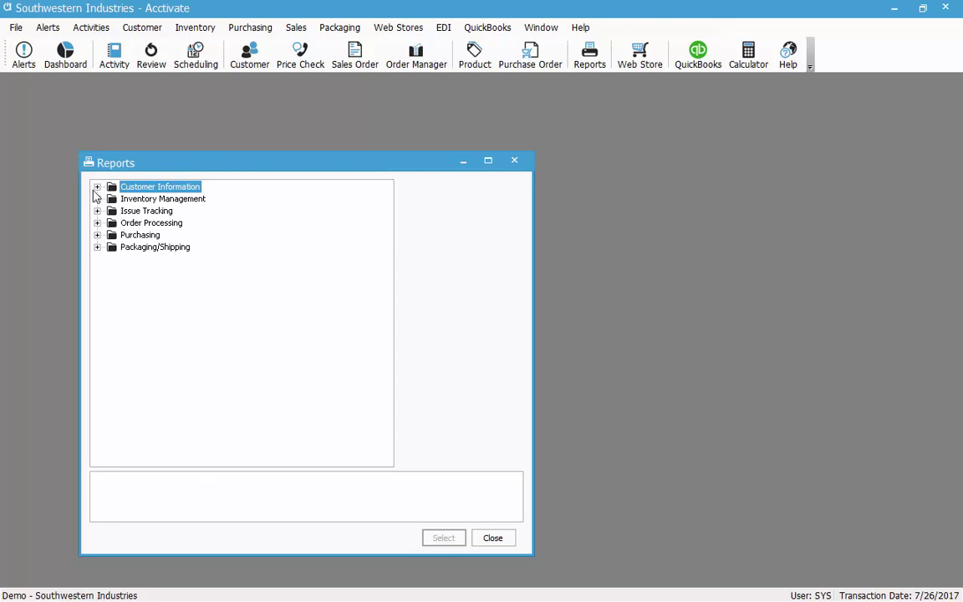
Open the selection criteria for the Top N Customer Balance Summary report under Customer Information, Balances.
click(97, 187)
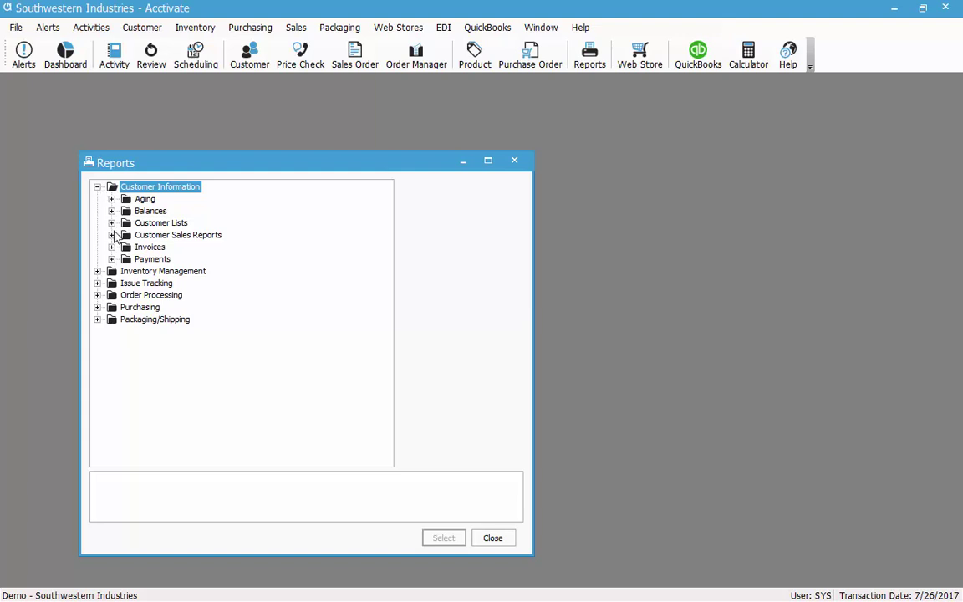
click(111, 212)
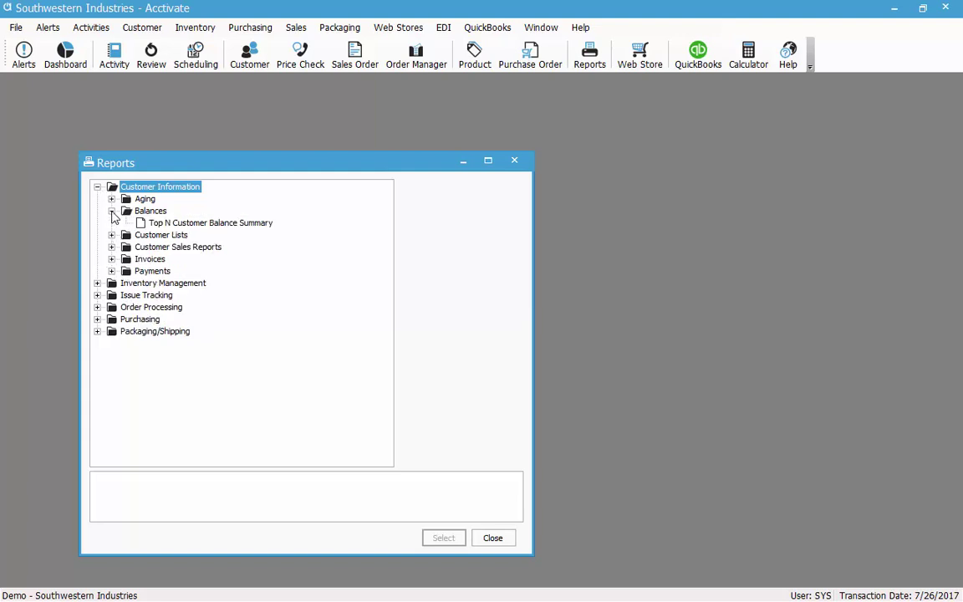
click(201, 223)
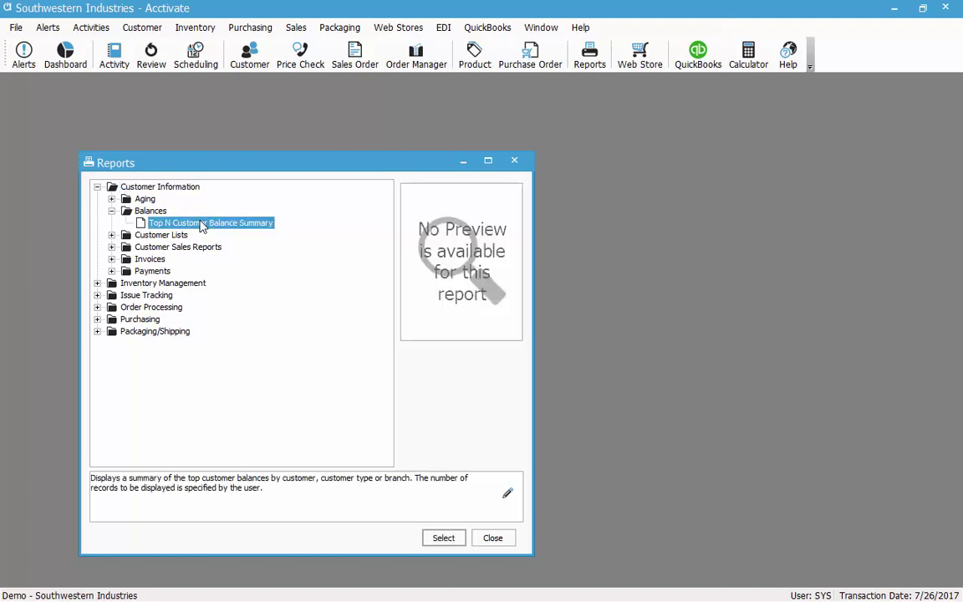
double_click(200, 223)
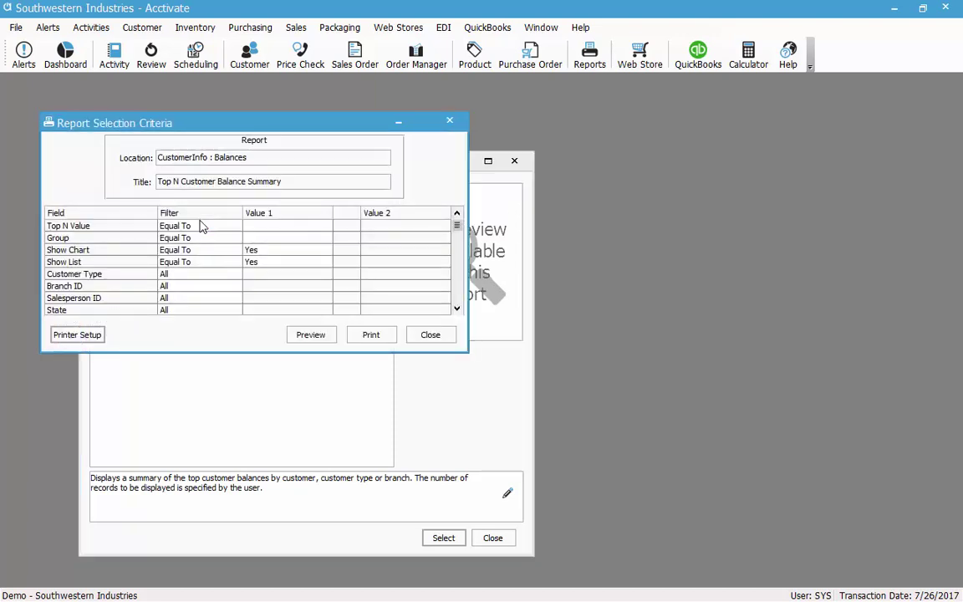
Examine the available criteria of the Top N report, including the Group options, Show Chart, Show List and the customer filters.
click(200, 225)
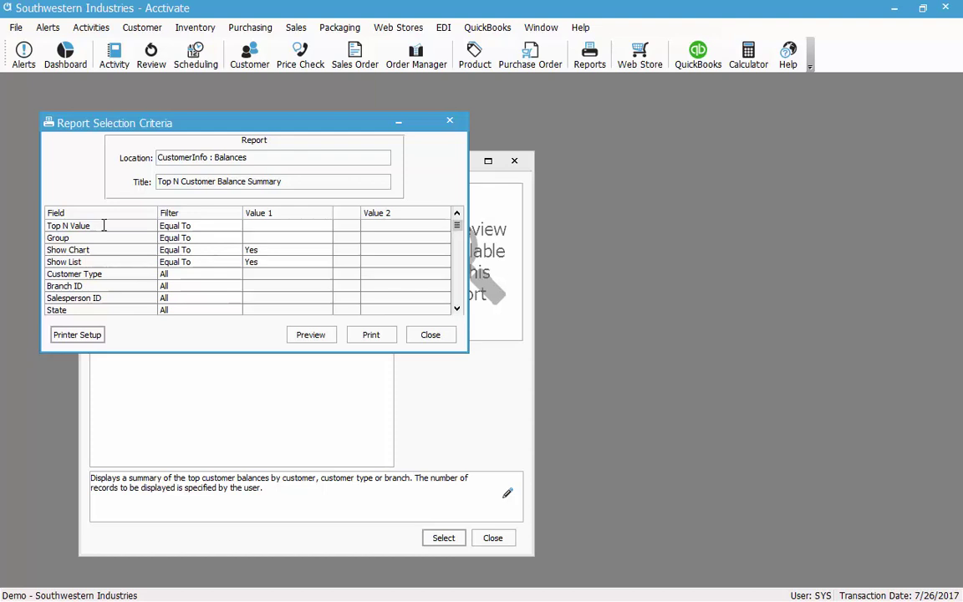
click(266, 227)
click(180, 238)
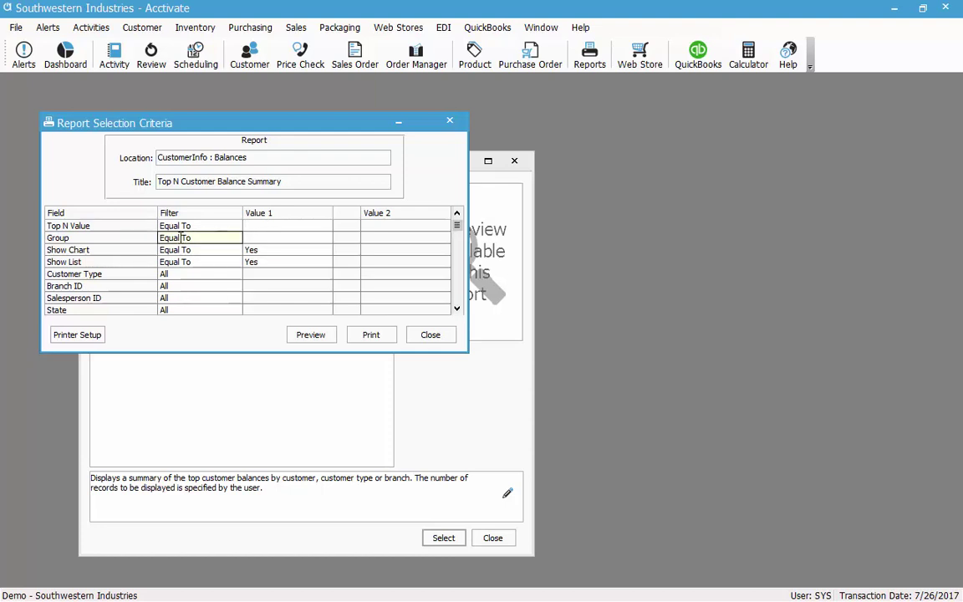
click(284, 234)
click(326, 239)
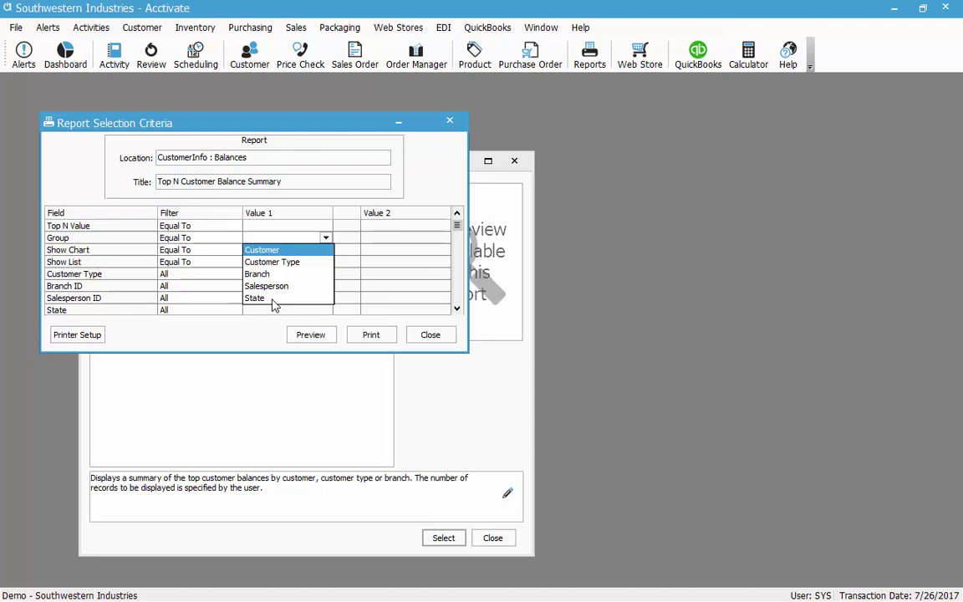
click(260, 226)
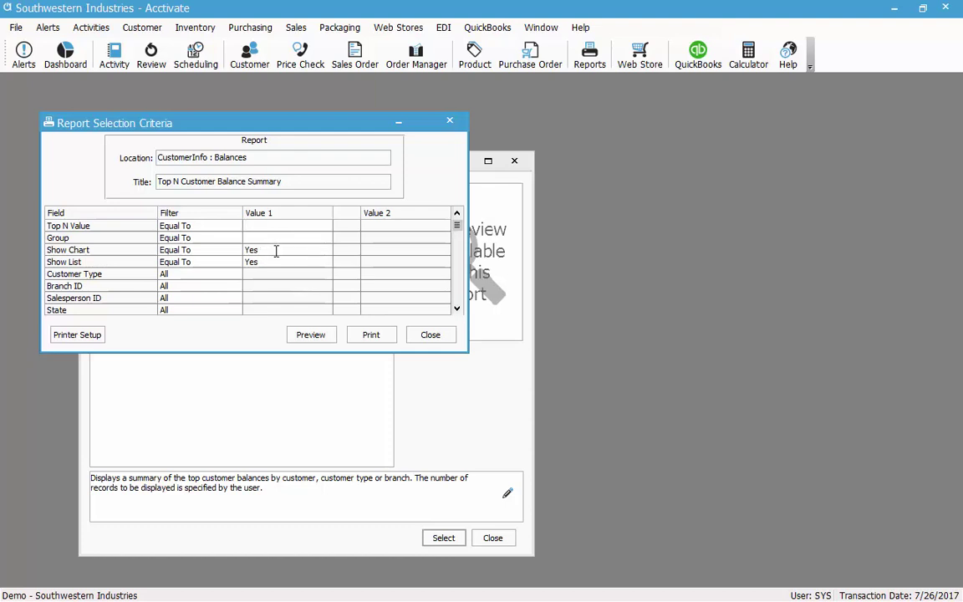
click(276, 251)
click(275, 262)
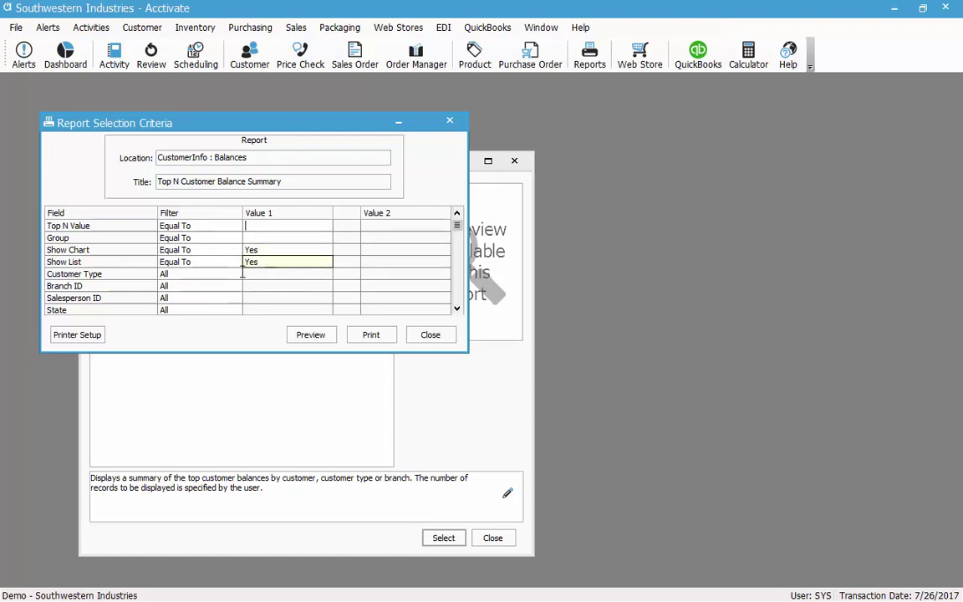
click(201, 274)
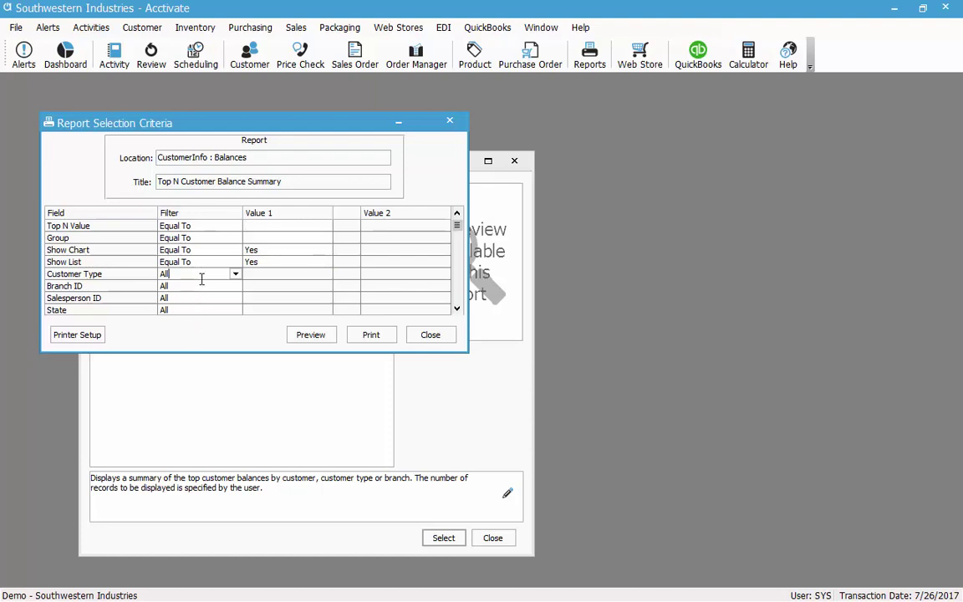
scroll(243, 306, down, 1)
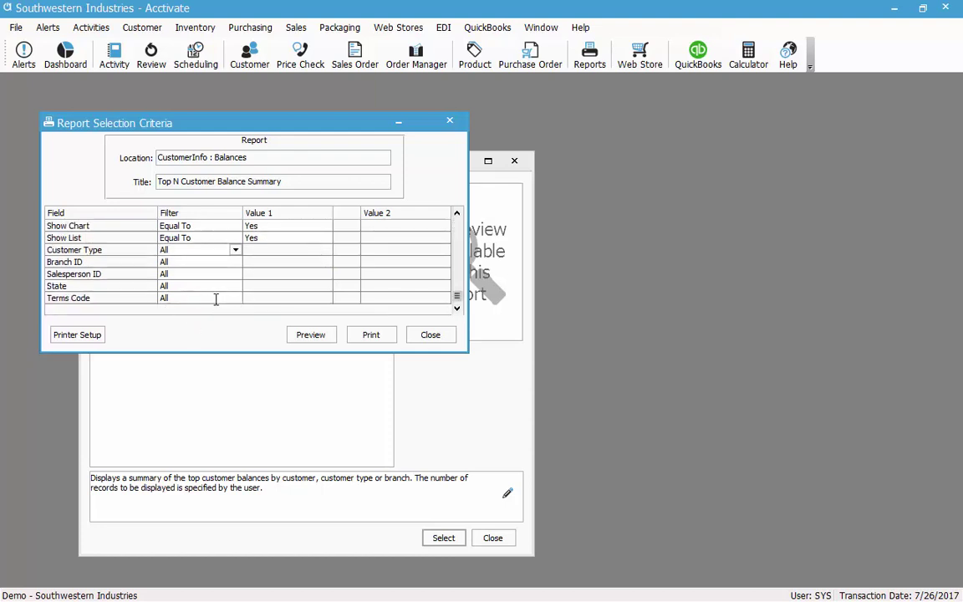
click(130, 276)
click(389, 261)
scroll(315, 302, up, 1)
Set the report's Top N Value to 10 and group it by Customer.
click(255, 226)
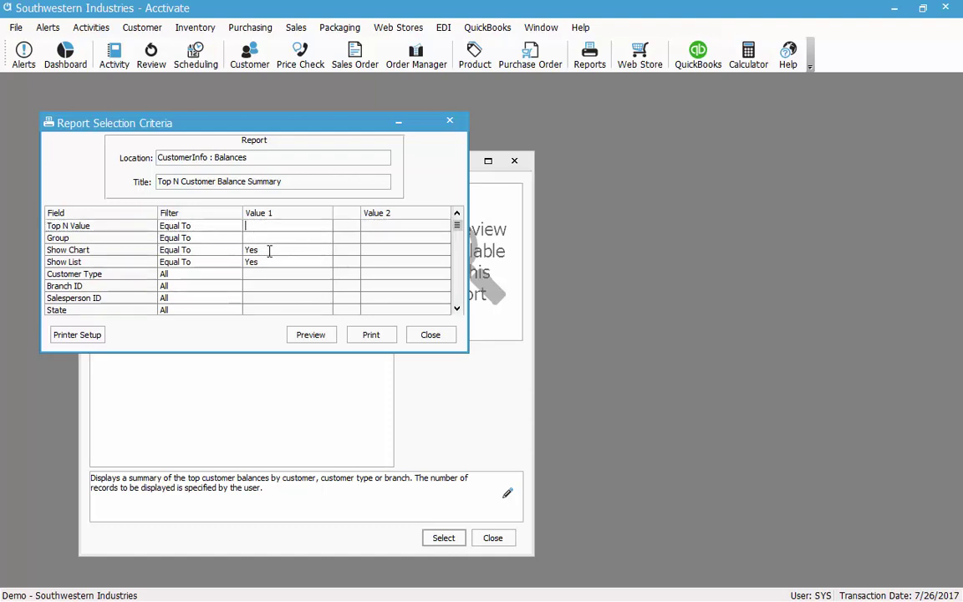
click(270, 250)
text(10)
key(Return)
click(324, 238)
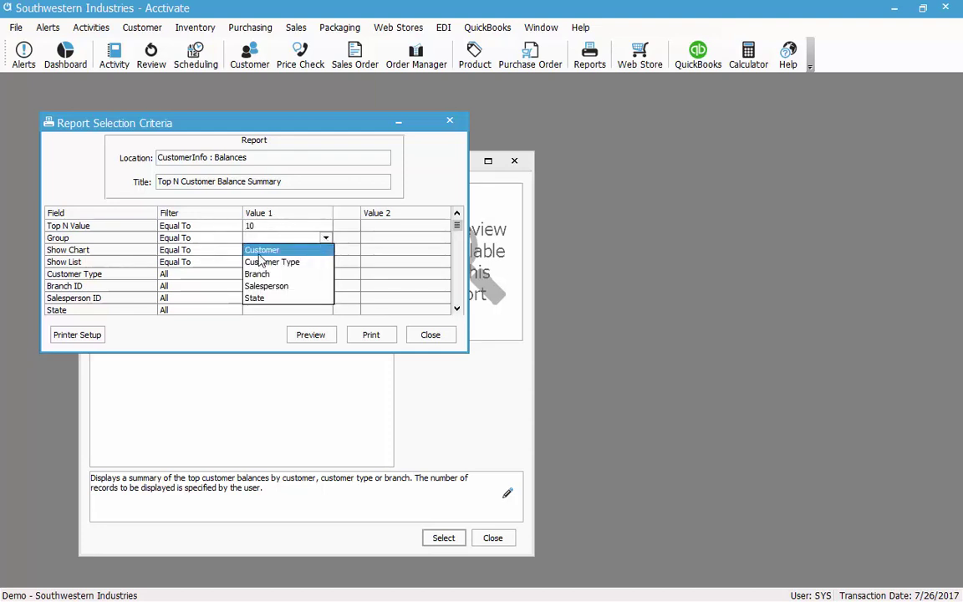
click(321, 251)
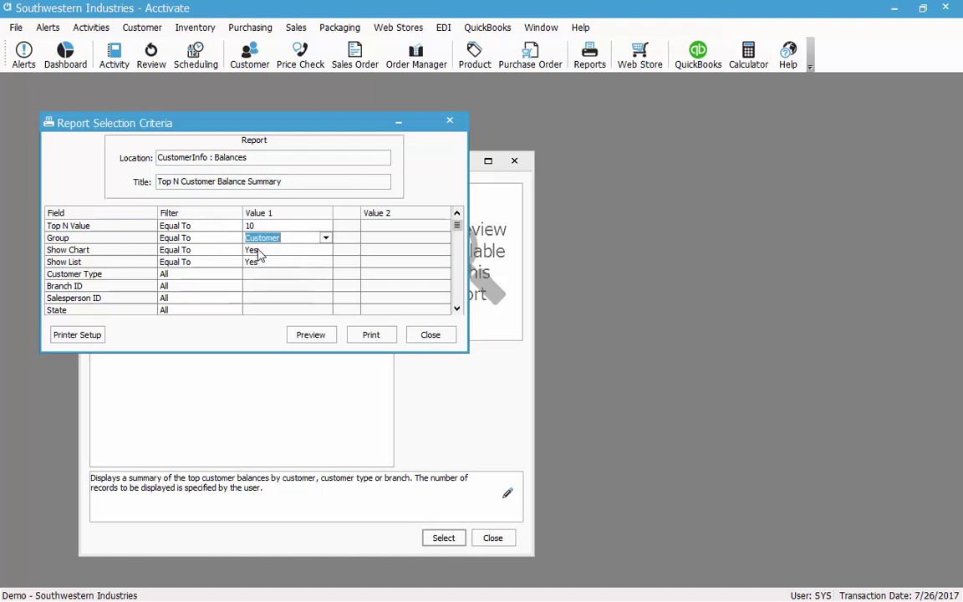
Filter the report to Branch ID Equal To F (Texas Supply, Fort Worth).
click(203, 286)
click(235, 286)
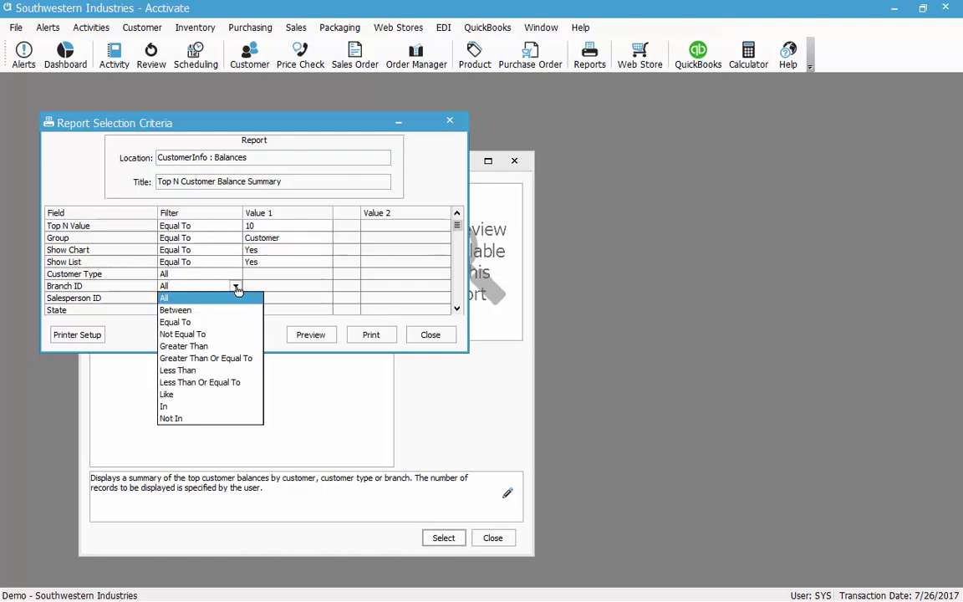
click(177, 323)
click(325, 287)
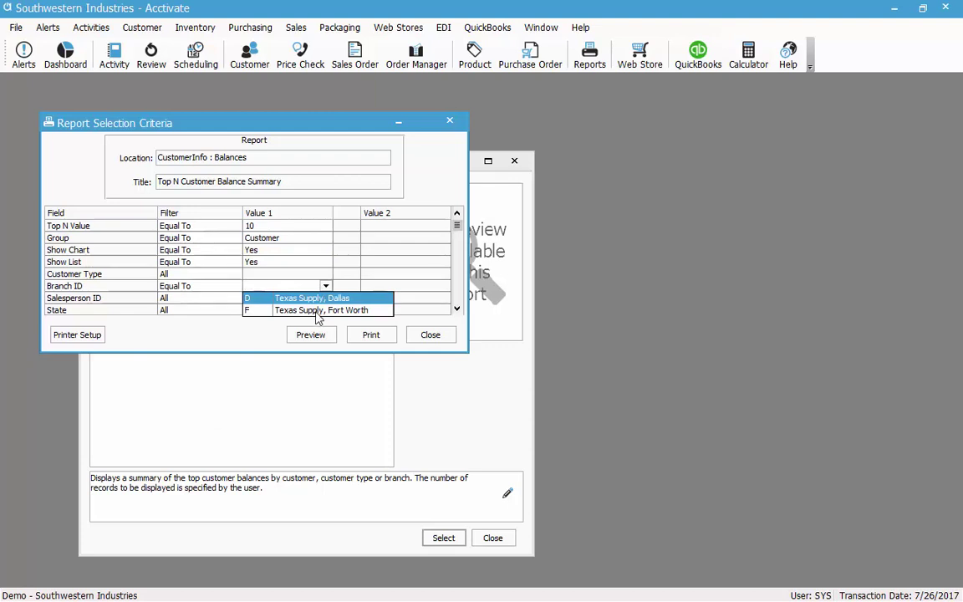
click(318, 311)
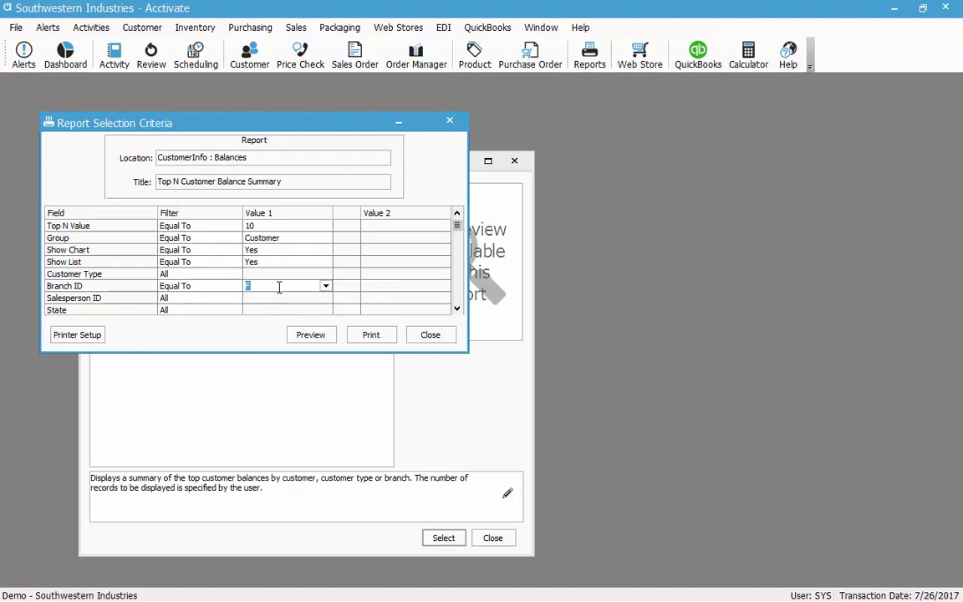
Preview the Top N report, review its chart and customer balance list, and close the preview and the selection criteria.
click(306, 339)
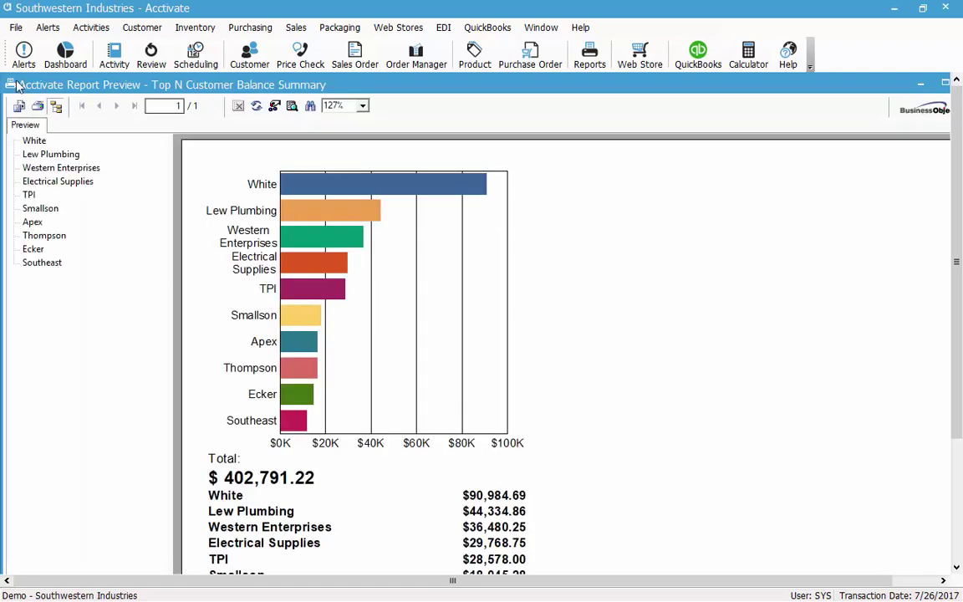
drag(4, 78, 50, 108)
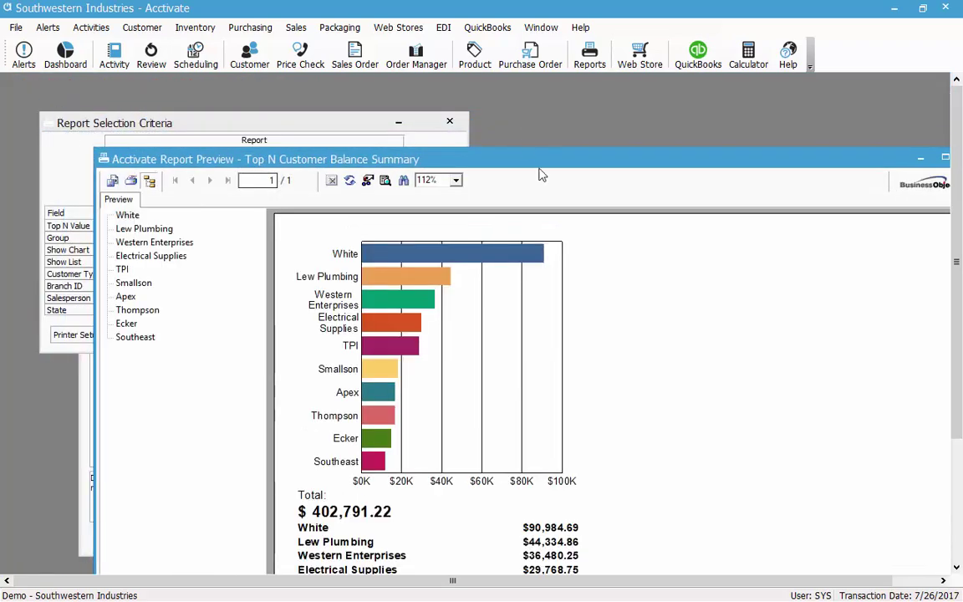
drag(537, 161, 496, 71)
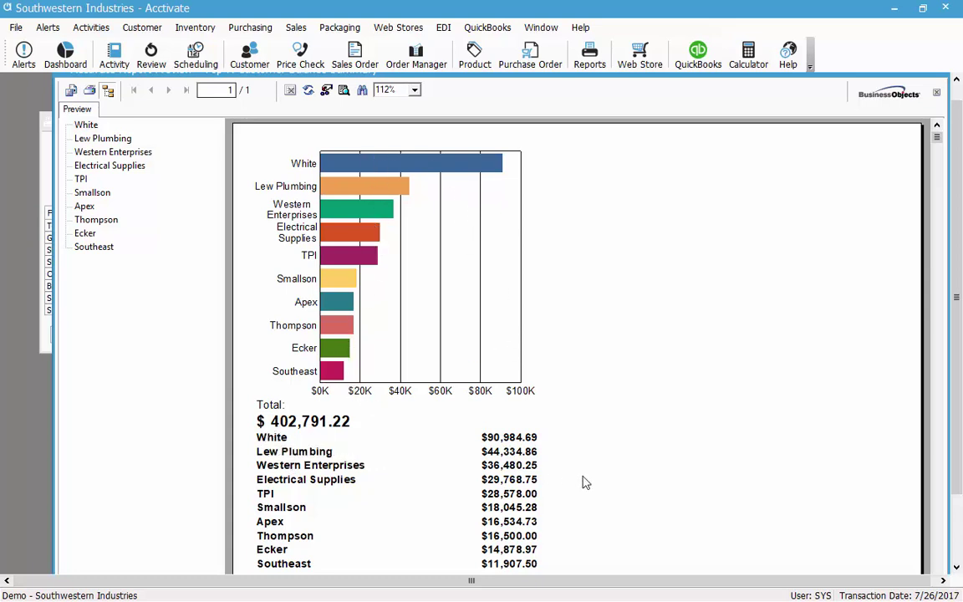
scroll(598, 443, down, 3)
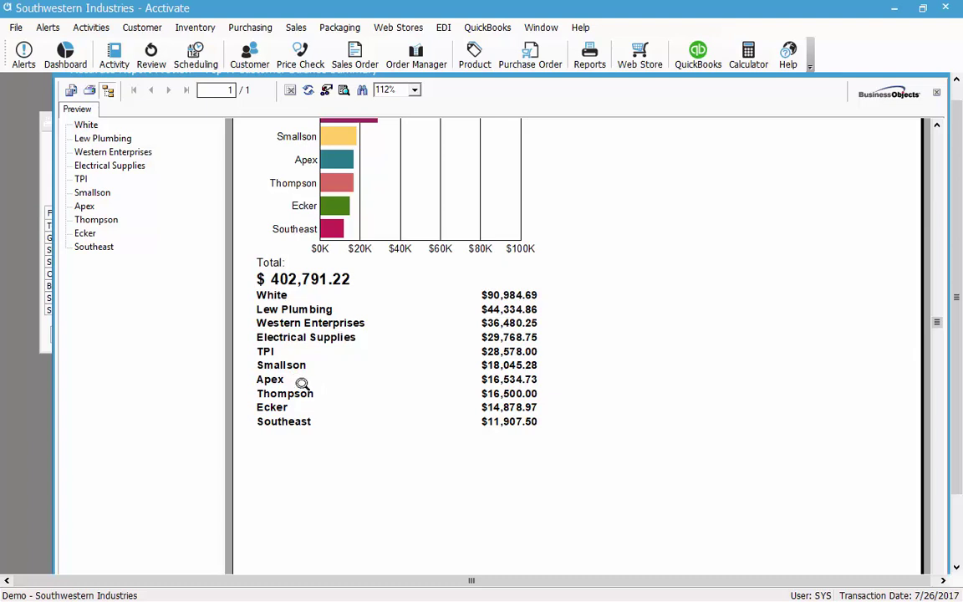
scroll(315, 396, up, 3)
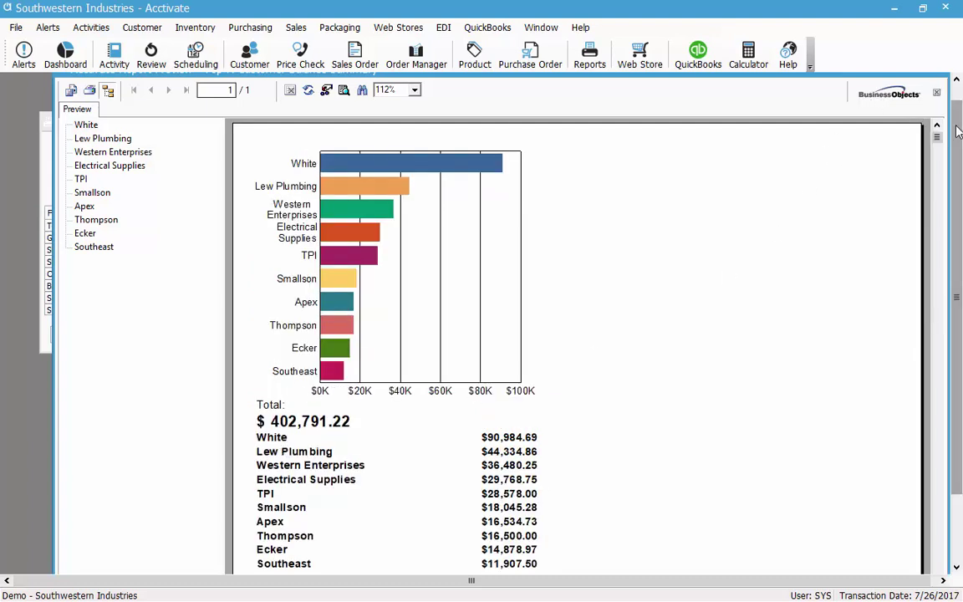
click(858, 81)
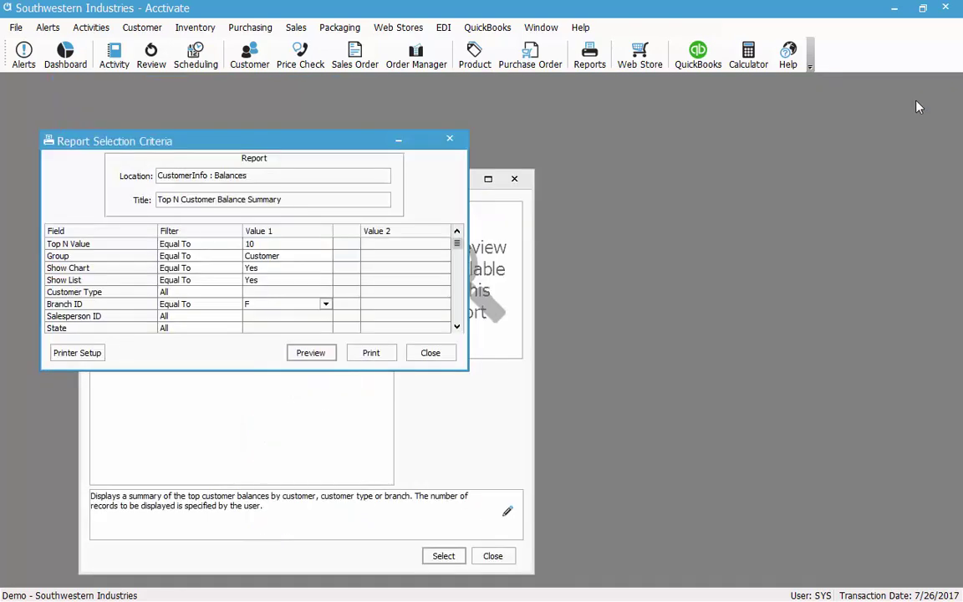
click(429, 353)
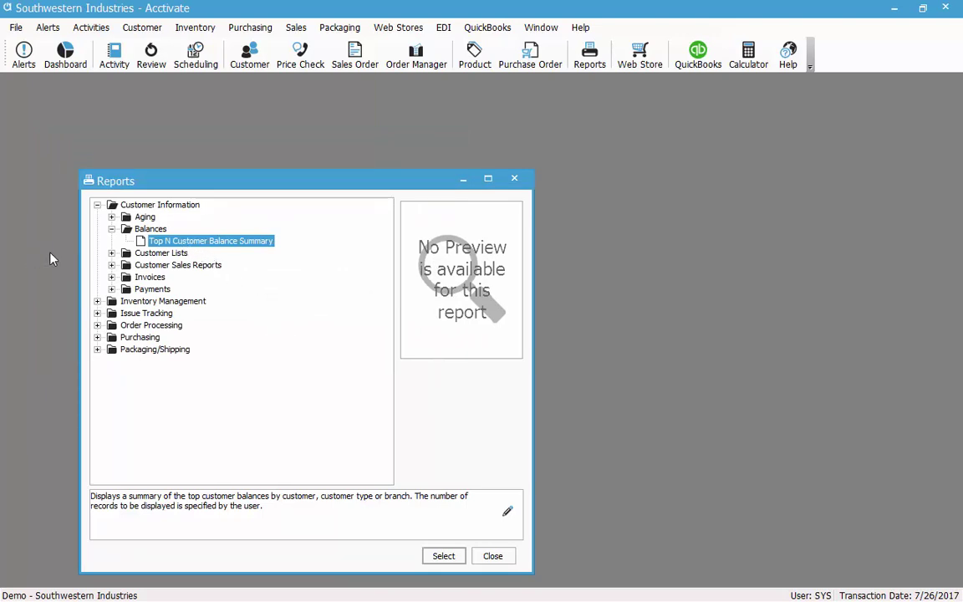
Open the selection criteria for Comparative Sales by Product by Class by Customer under Customer Sales Reports.
click(111, 265)
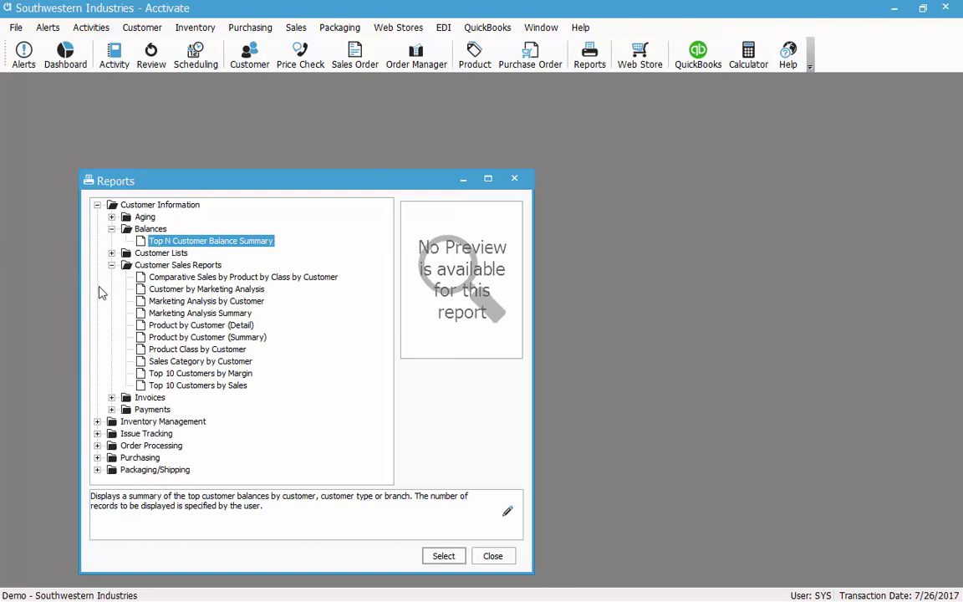
click(212, 279)
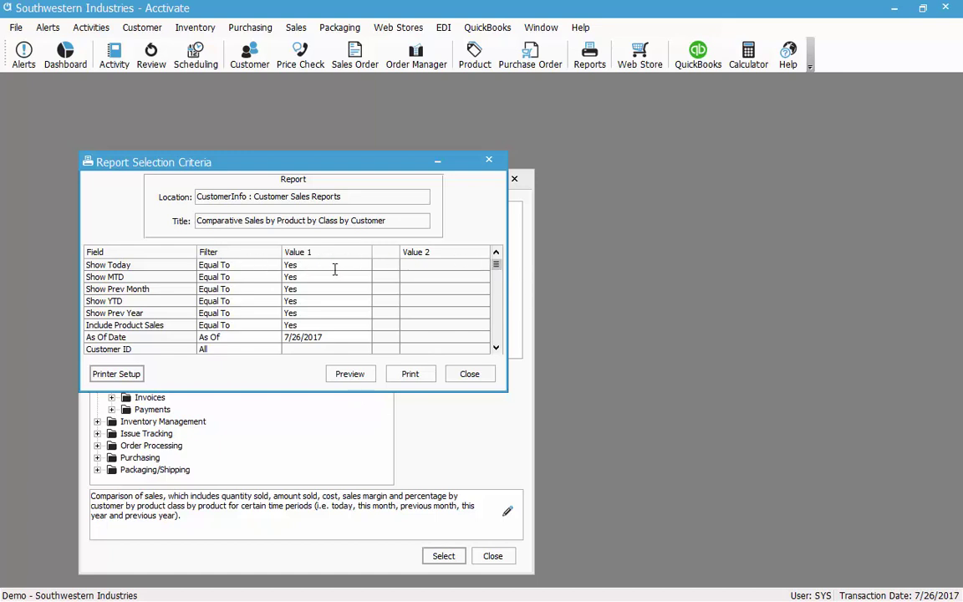
click(348, 337)
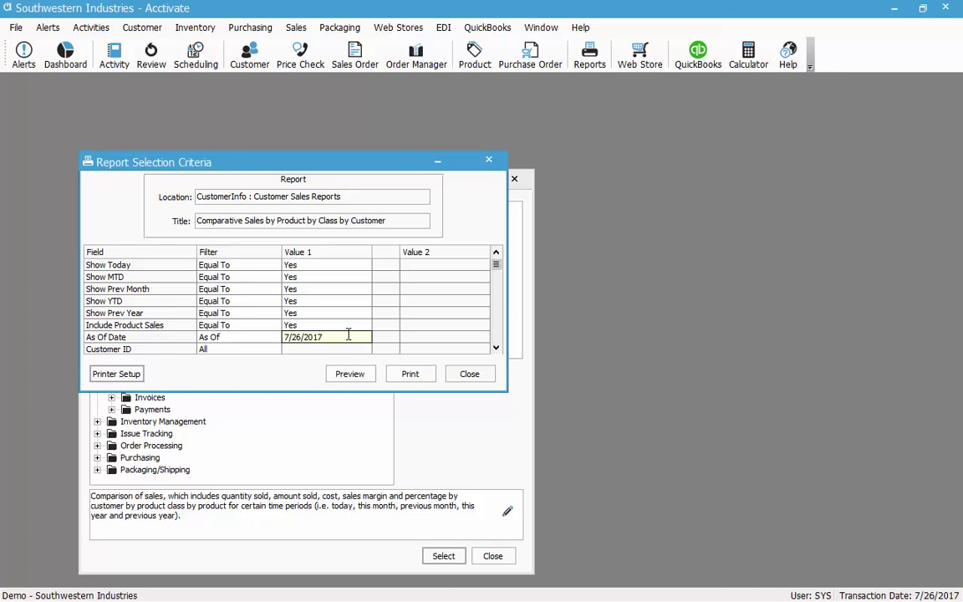
Set the Customer ID filter to Equal To and enter the customer's ID.
click(496, 347)
click(495, 347)
click(496, 347)
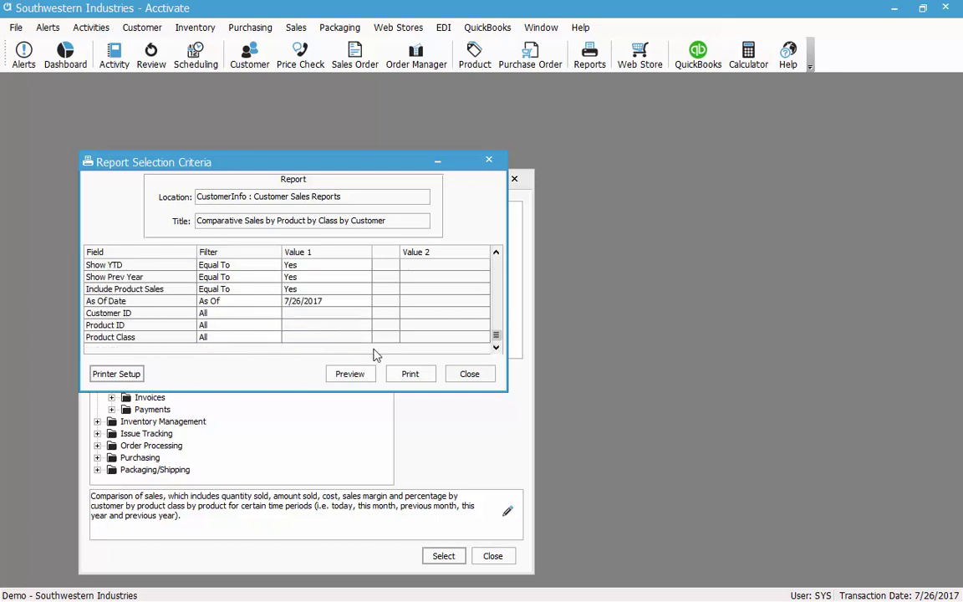
click(251, 313)
click(274, 312)
click(233, 350)
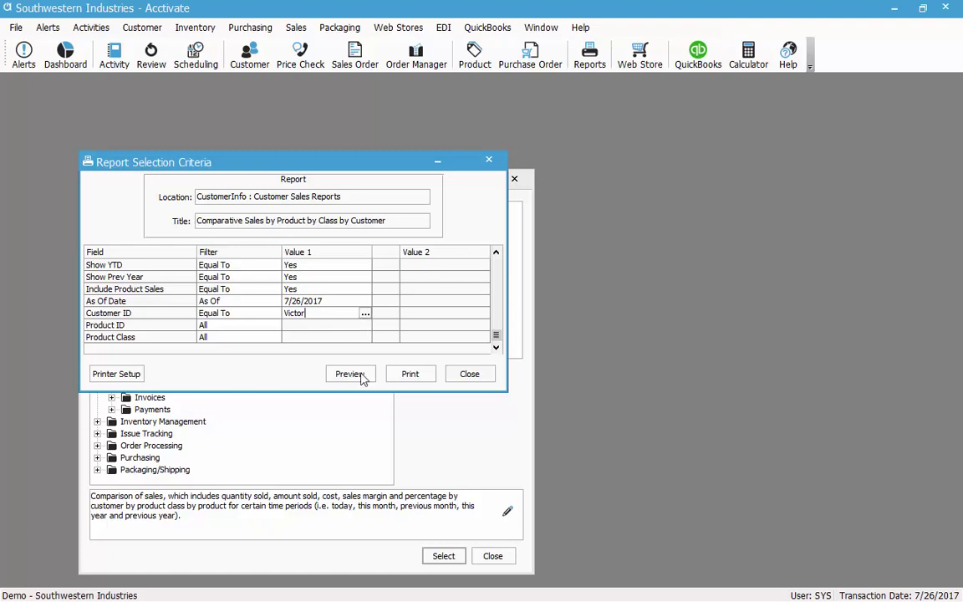
Set the Product Class filter to Equal To with the Acc (Accessories) class.
click(237, 337)
click(274, 337)
click(227, 375)
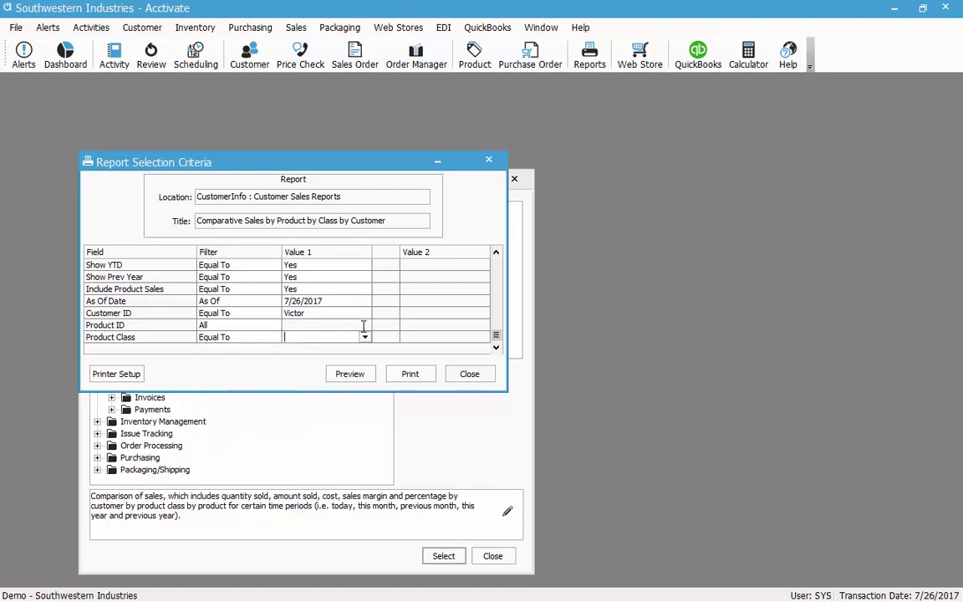
click(365, 336)
click(351, 347)
Preview the Comparative Sales by Product by Class by Customer report in a maximized window at 100% zoom.
click(357, 376)
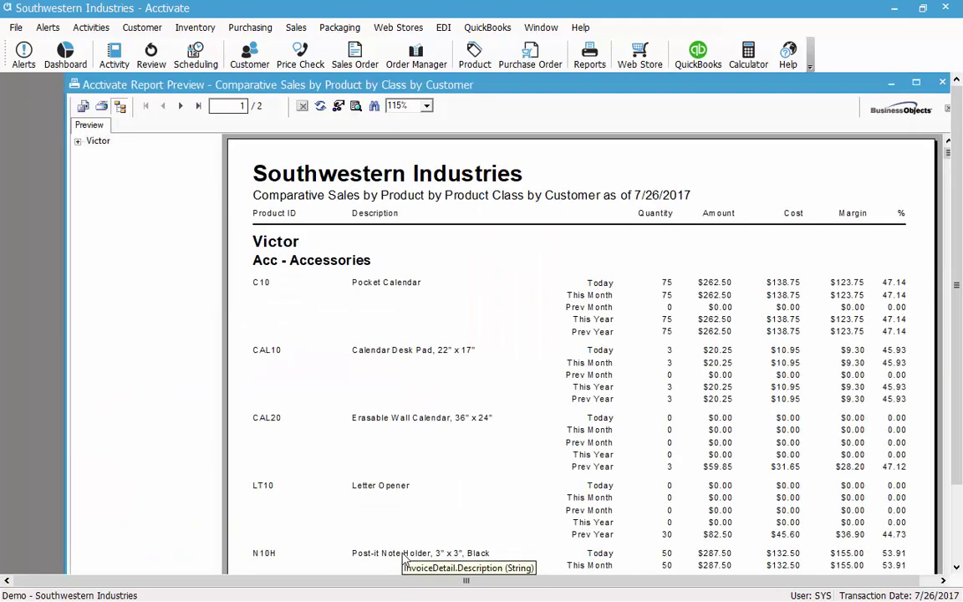
click(916, 83)
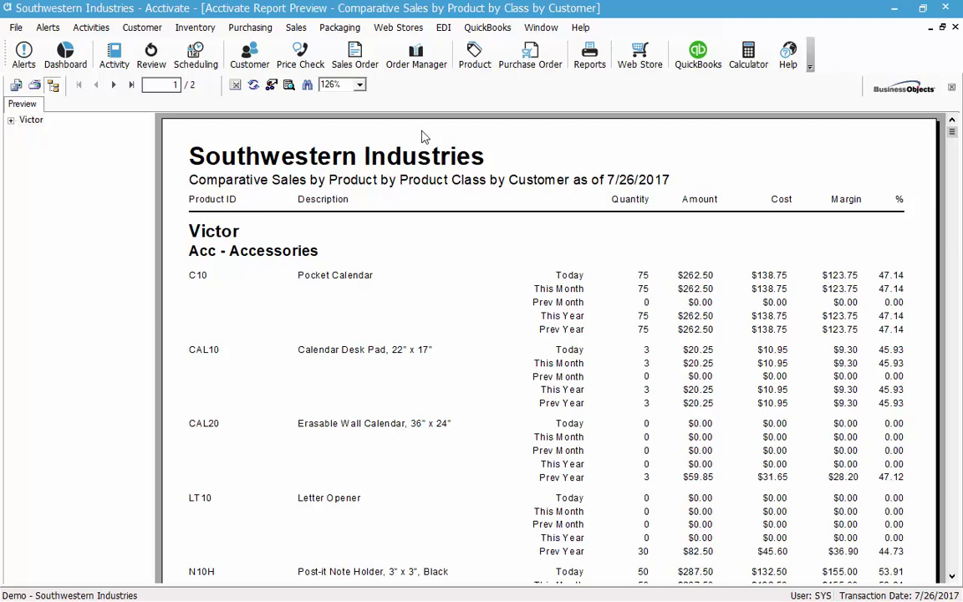
click(360, 85)
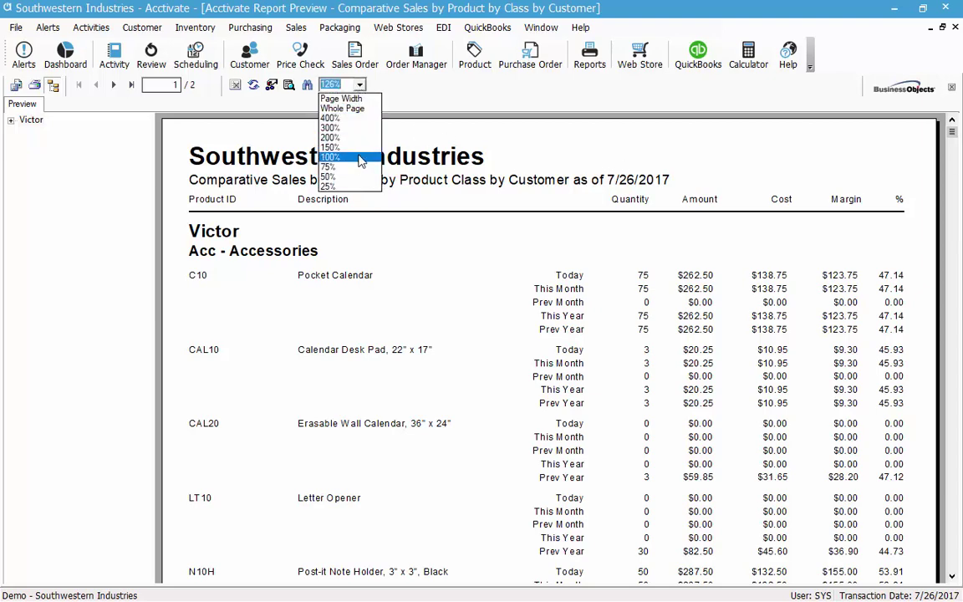
click(326, 142)
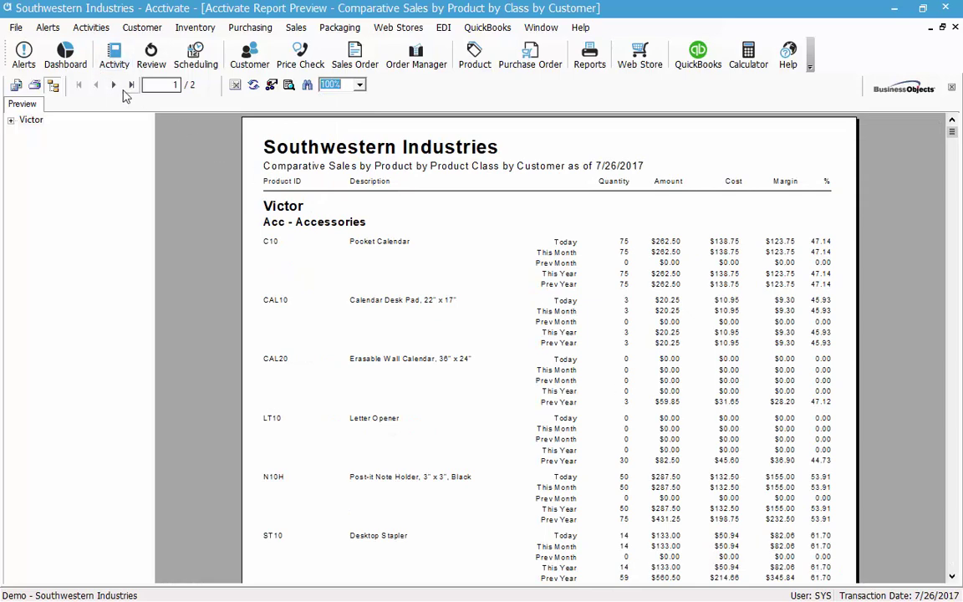
Review the class and customer totals and the second page's report total, and close the preview and the selection criteria.
click(954, 566)
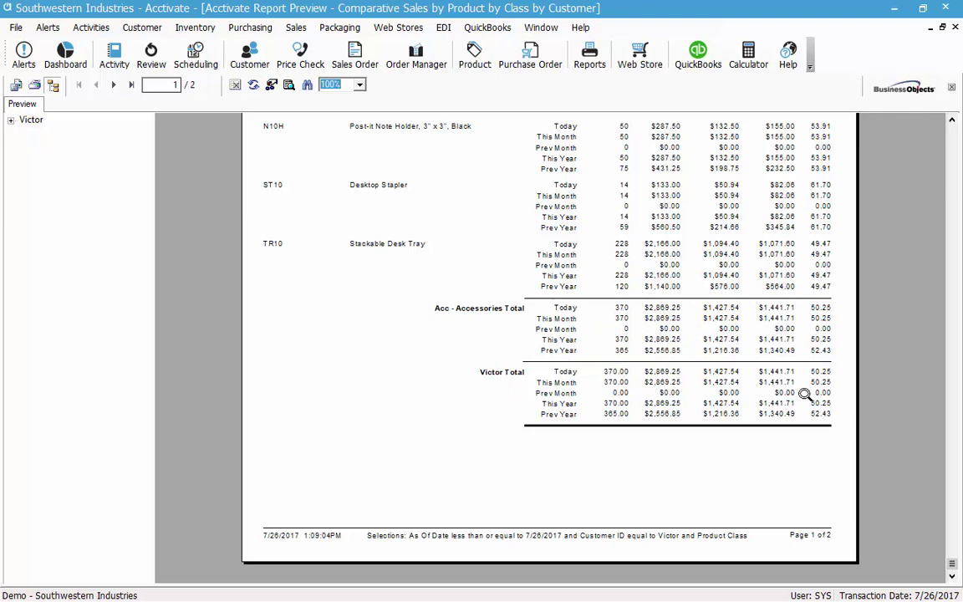
click(114, 85)
scroll(418, 420, up, 5)
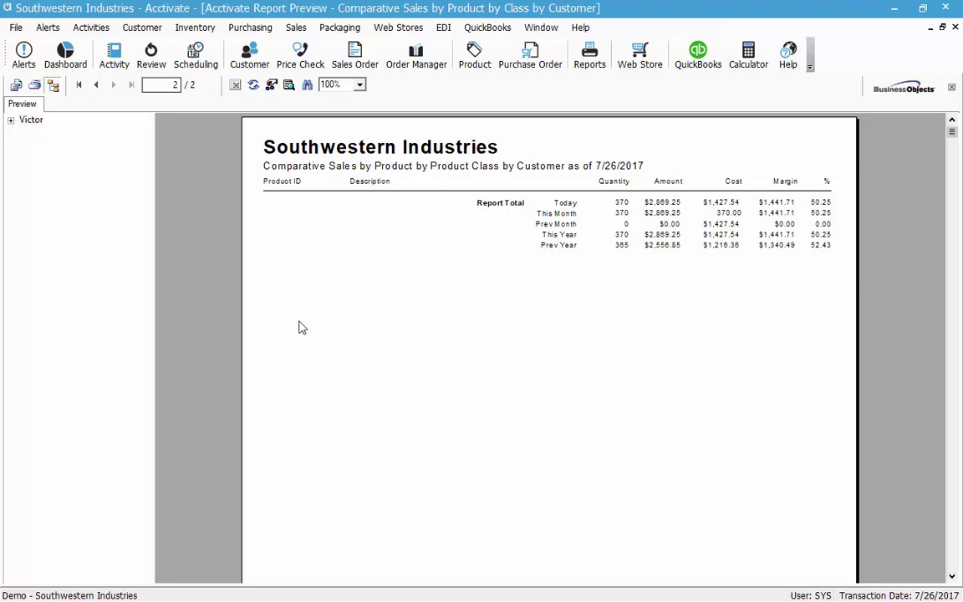
click(81, 85)
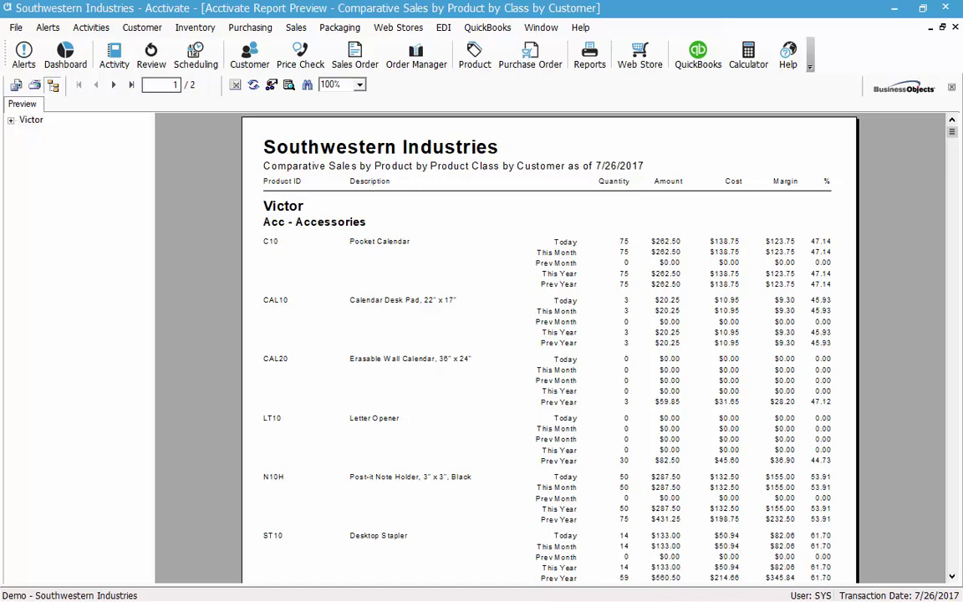
click(955, 28)
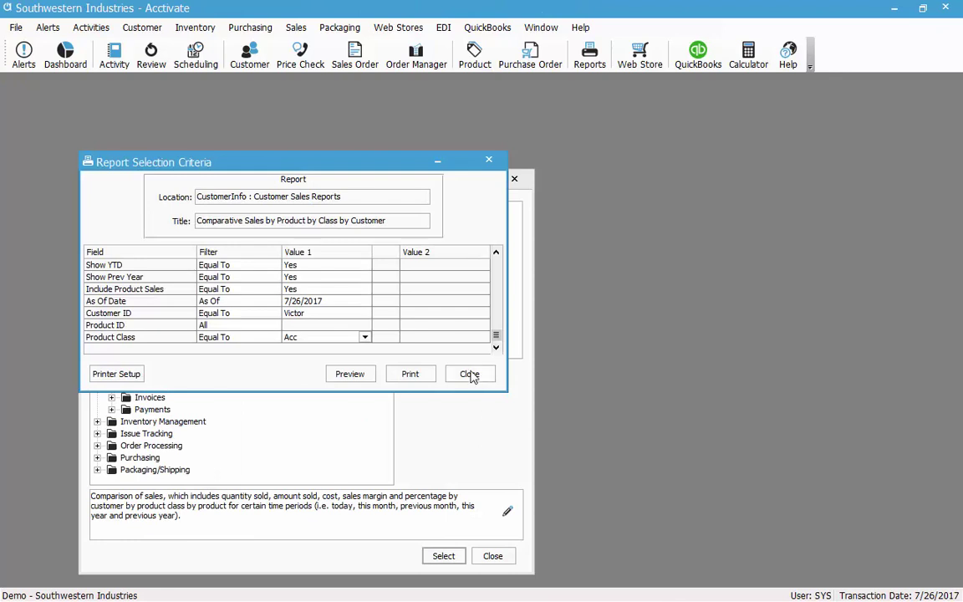
click(471, 375)
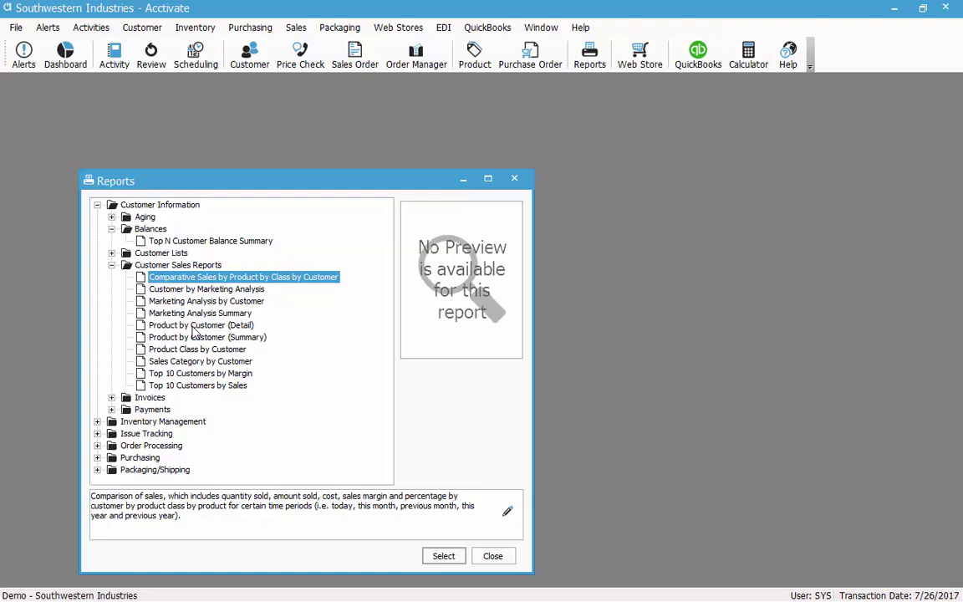
Open the Product by Customer (Summary) criteria and set the Customer Name filter to Equal To with the customer's name.
click(247, 340)
double_click(246, 341)
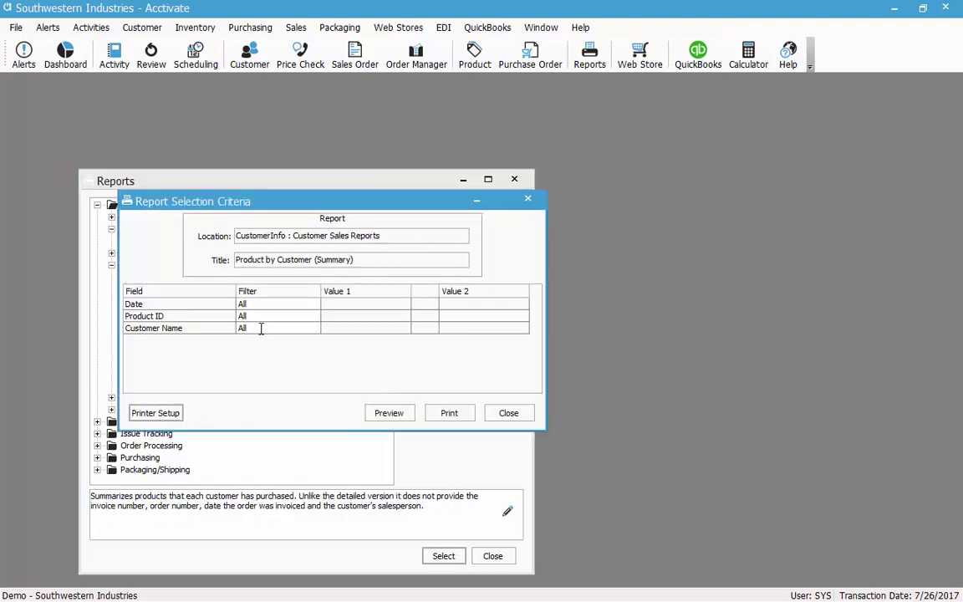
click(284, 328)
click(314, 327)
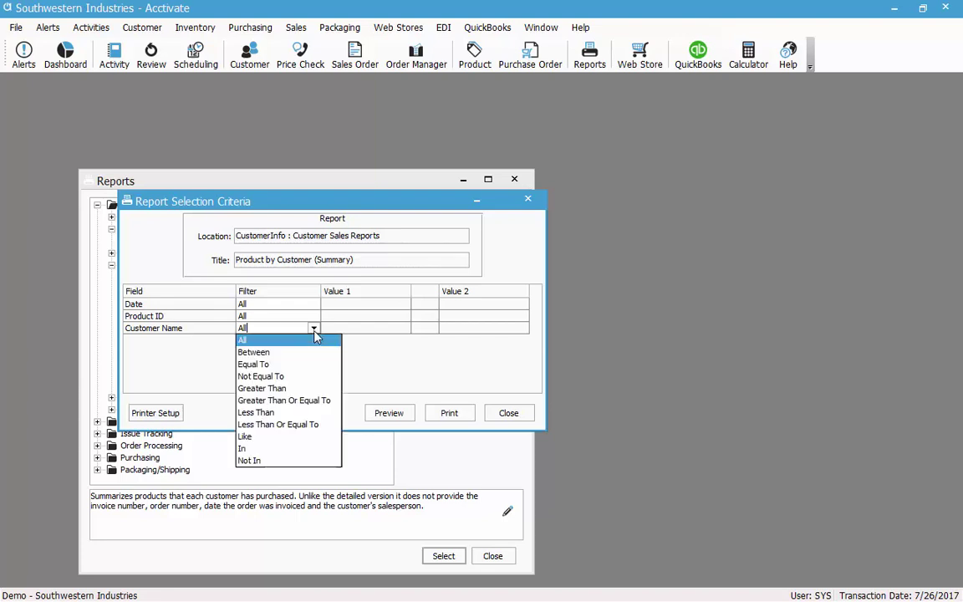
click(284, 362)
text(Victor)
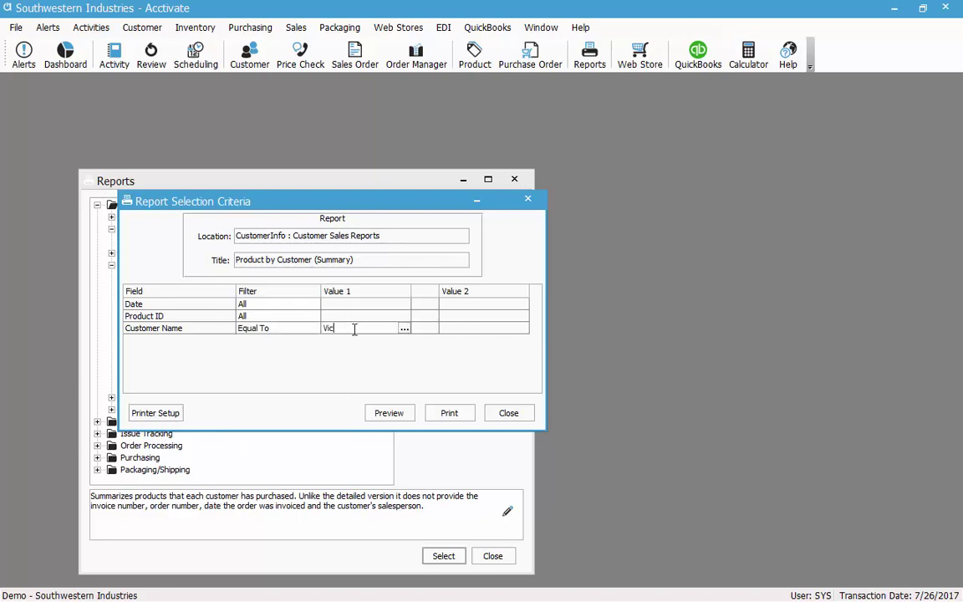
Preview the Product by Customer (Summary) report, and close the preview and its selection criteria.
click(388, 411)
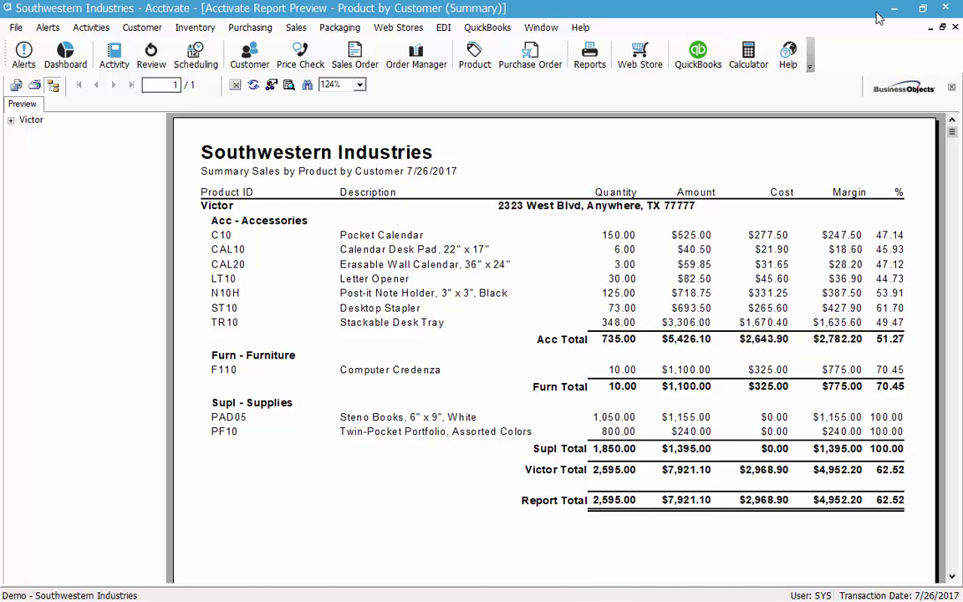
click(956, 28)
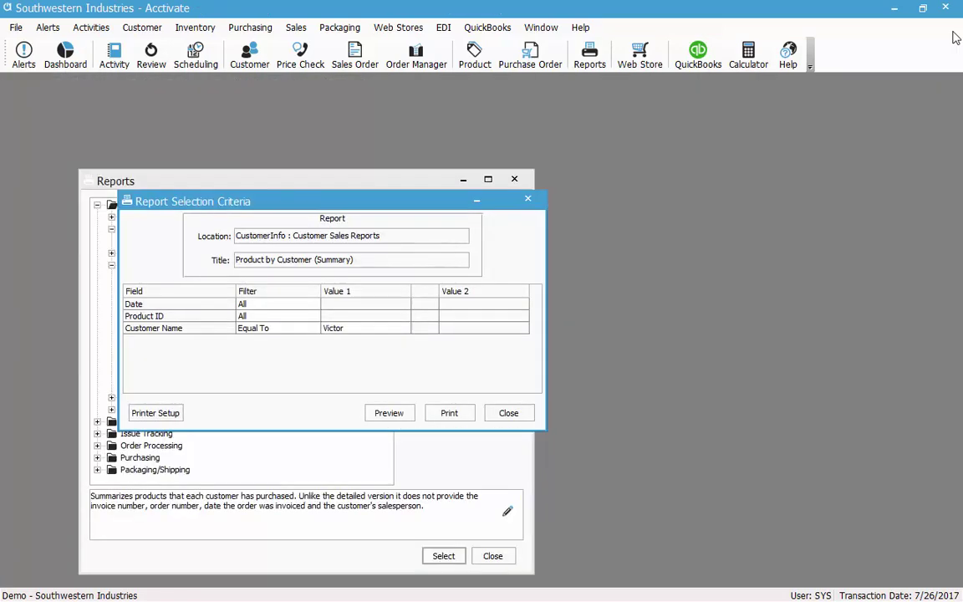
click(520, 419)
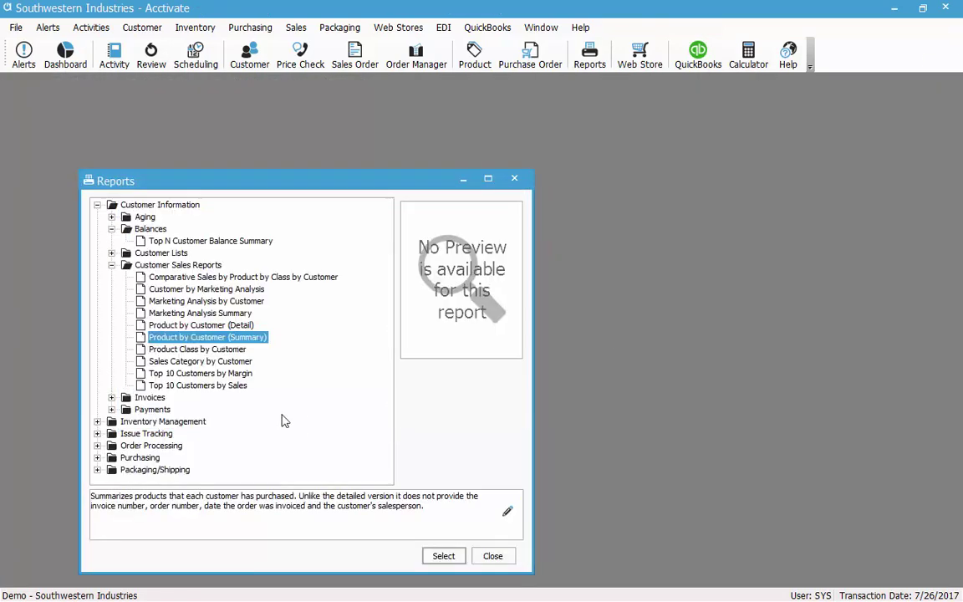
Open the Product by Customer (Detail) criteria and set the Customer Name filter to Equal To with the customer's name.
click(229, 327)
double_click(229, 327)
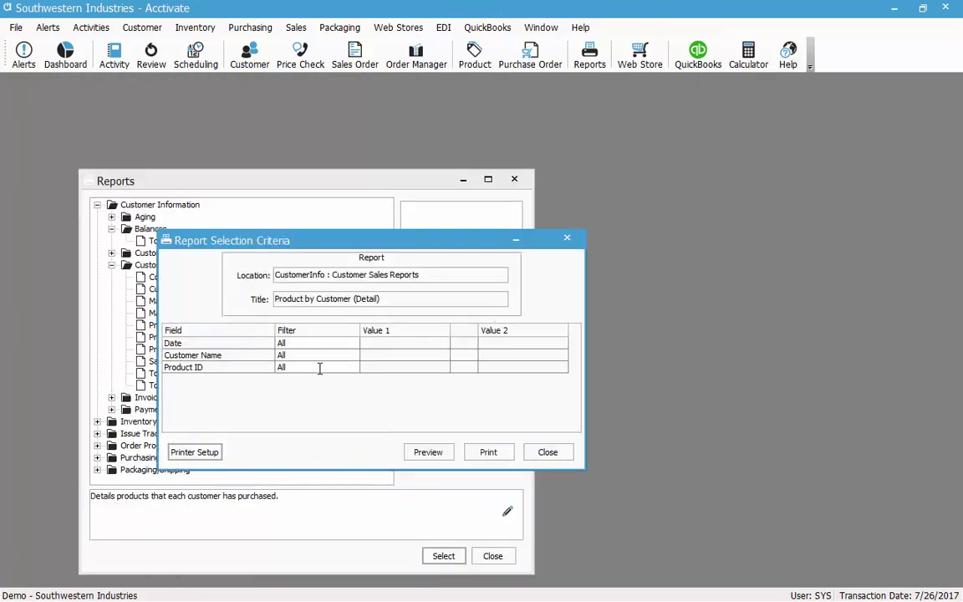
click(347, 355)
click(351, 355)
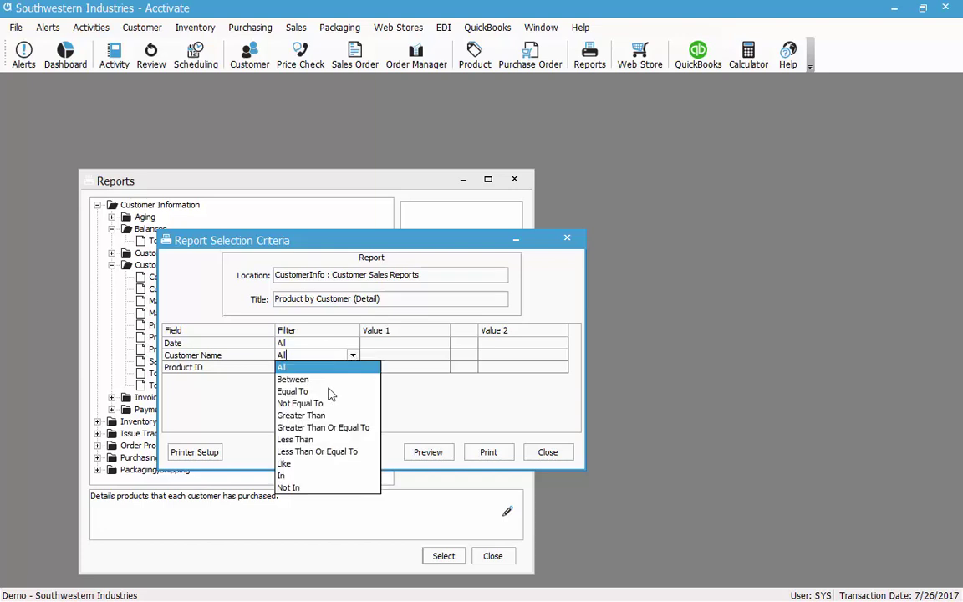
click(329, 391)
text(Victor)
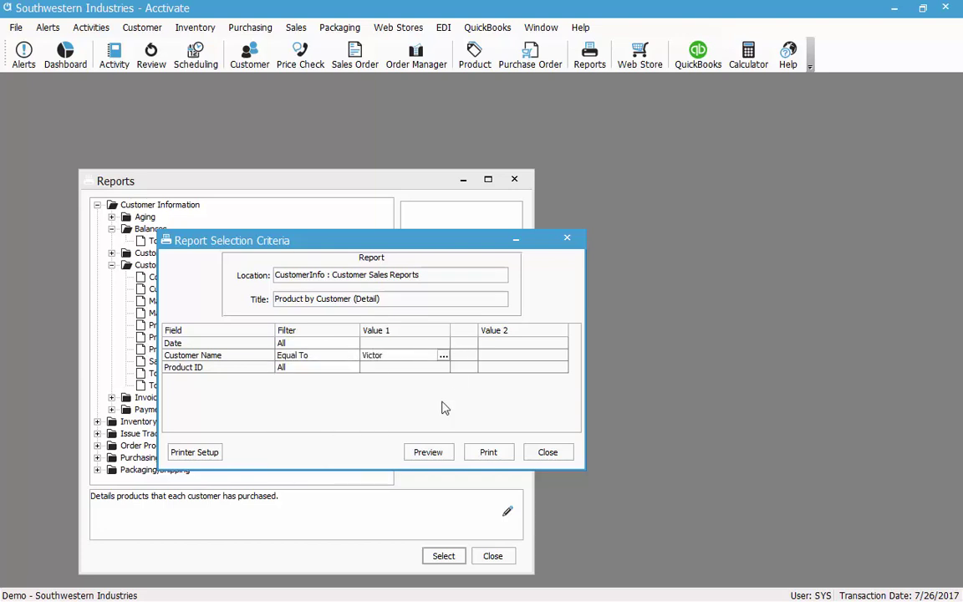
Preview the Product by Customer (Detail) report, and close the preview and its selection criteria.
click(427, 452)
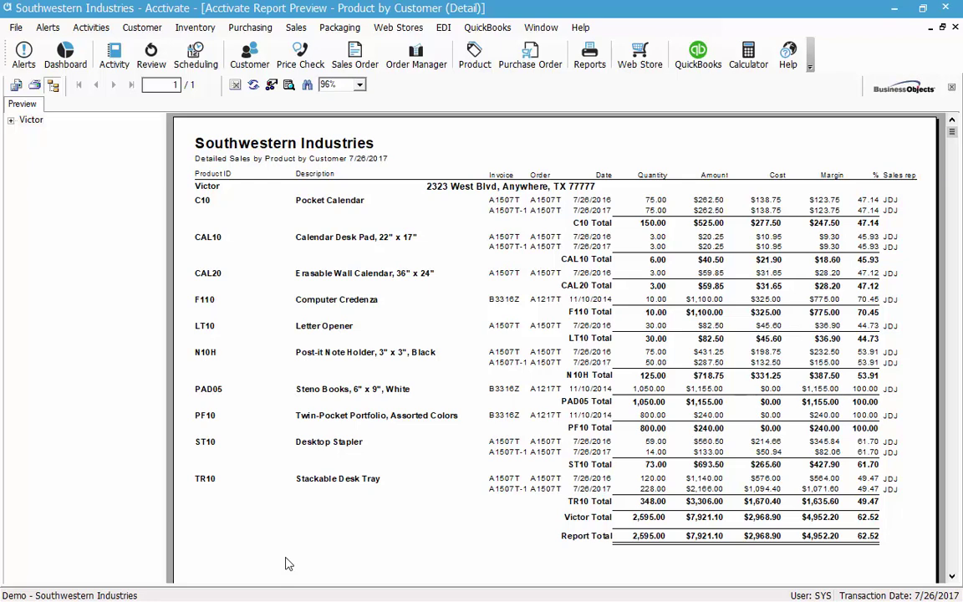
click(957, 29)
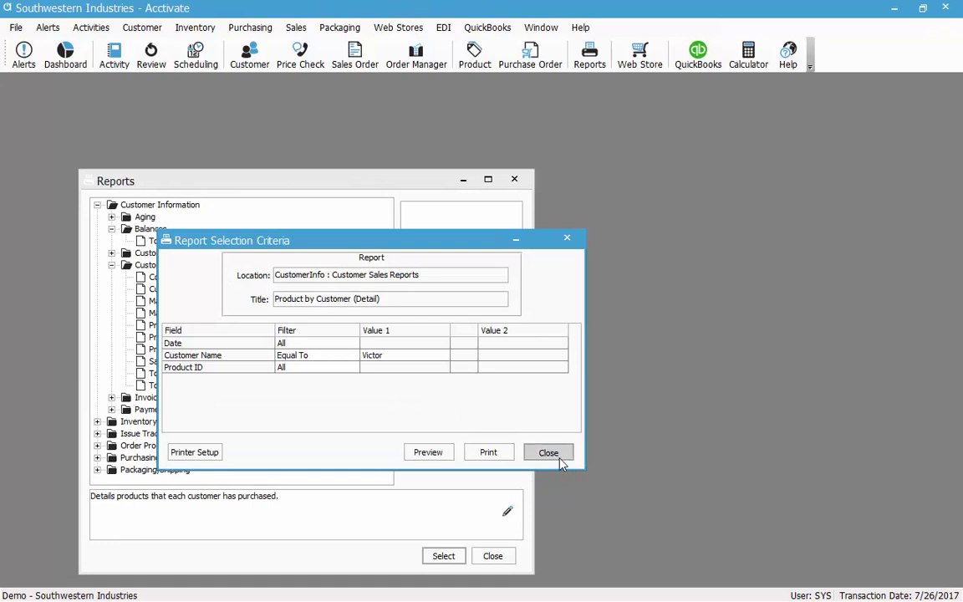
click(554, 457)
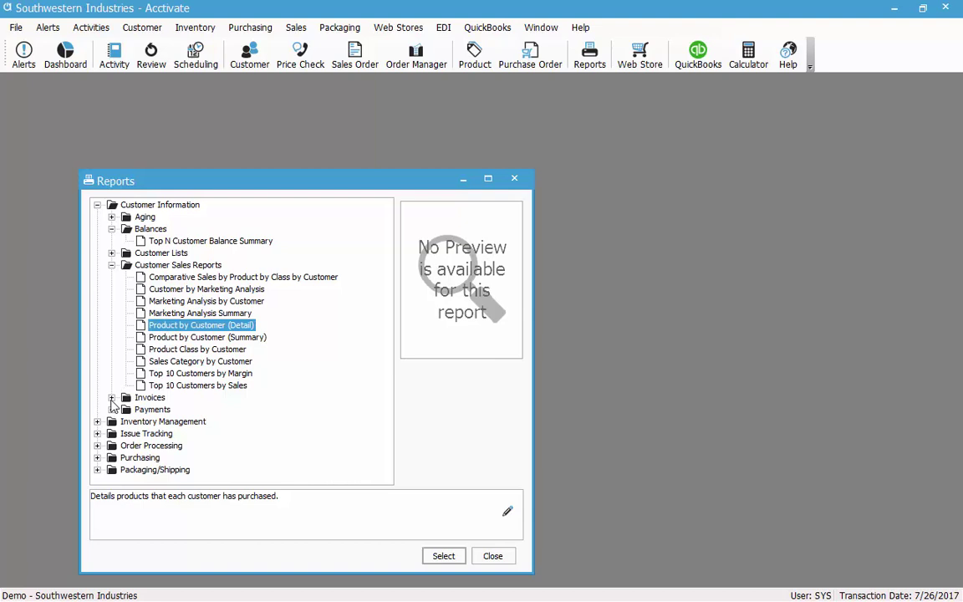
click(111, 398)
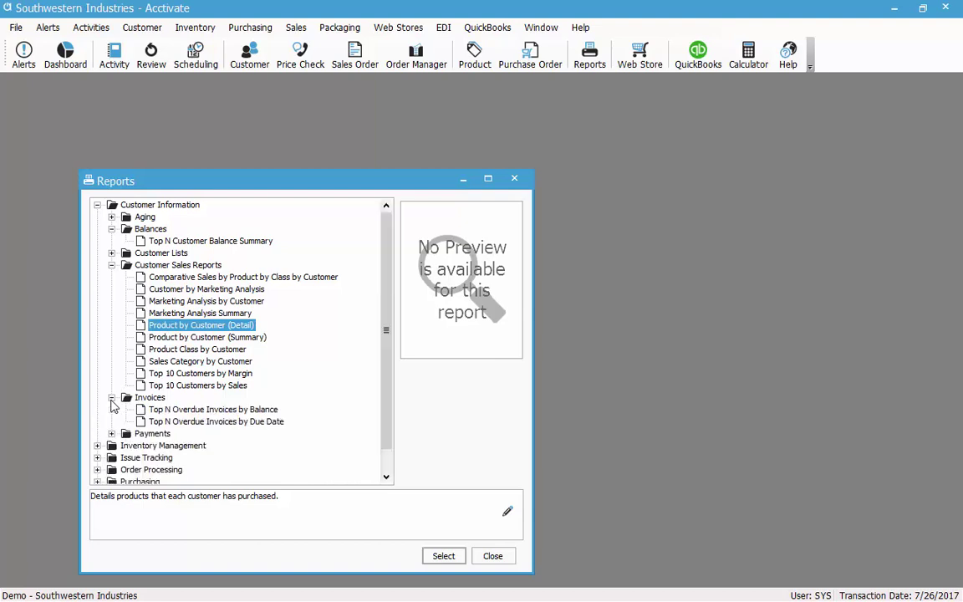
click(111, 398)
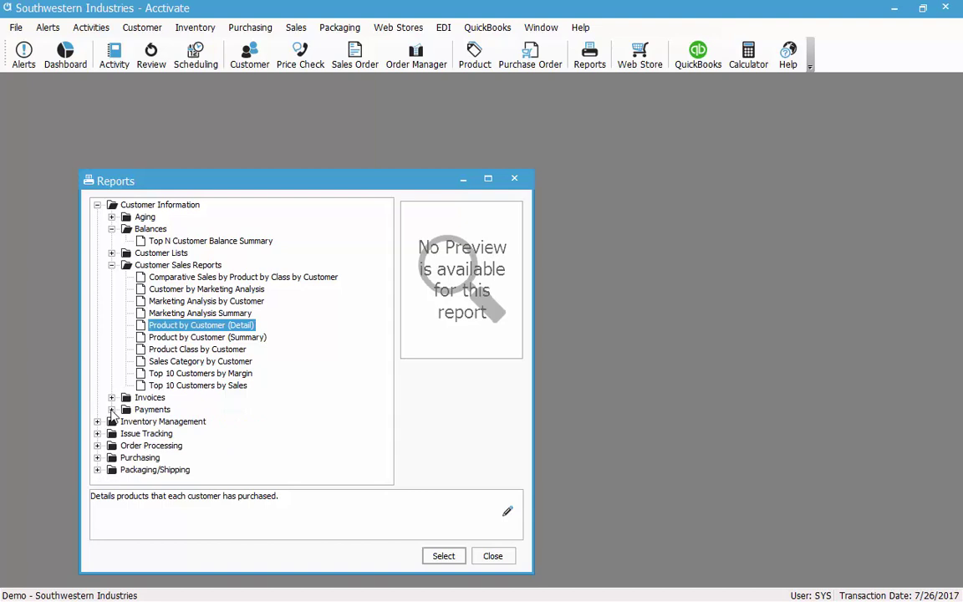
Preview the Top 10 Customers by Margin report under Customer Sales Reports for all dates.
double_click(201, 374)
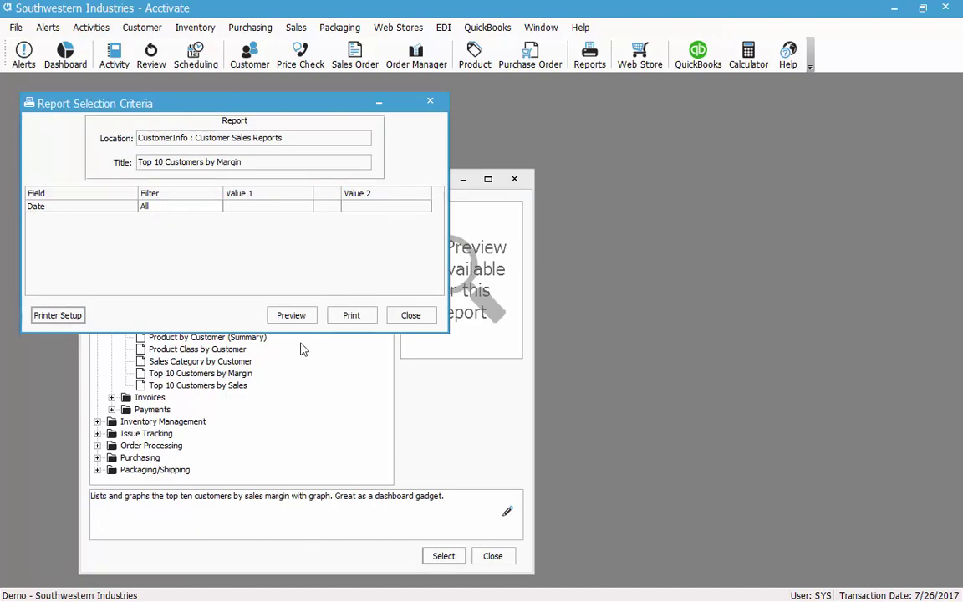
click(291, 316)
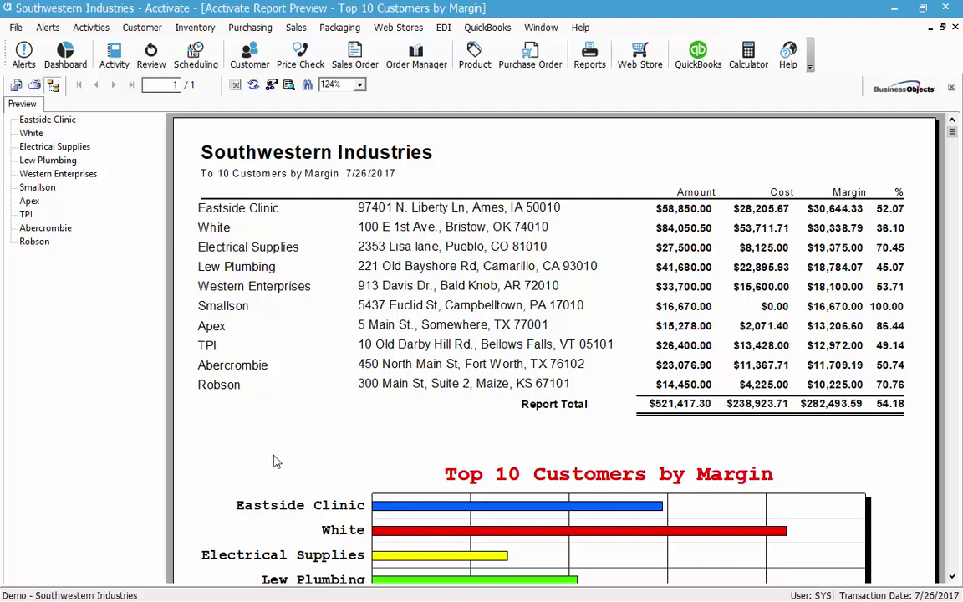
Review the margin report's customer list and bar chart, and close the preview and the selection criteria.
scroll(209, 414, down, 4)
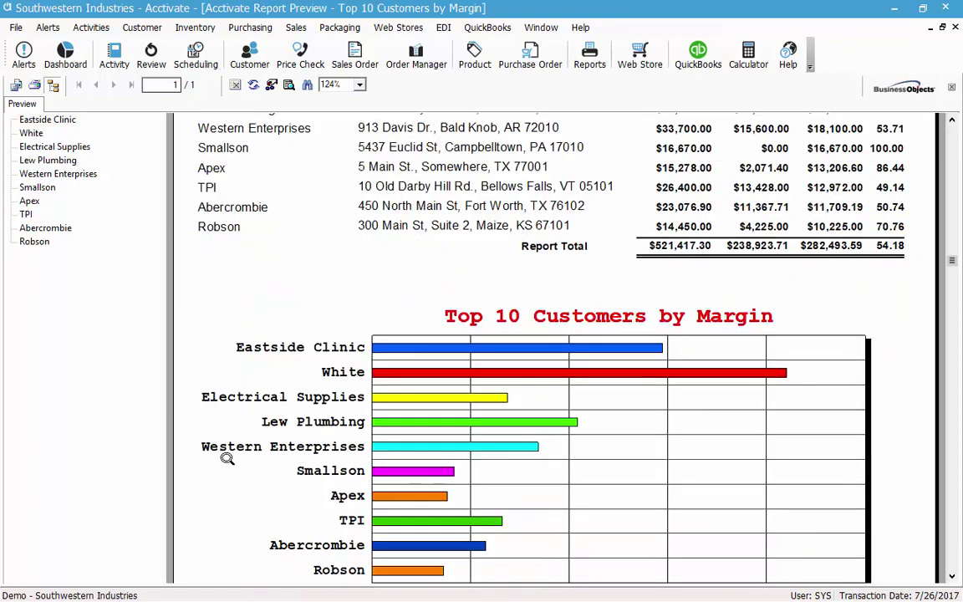
scroll(294, 536, up, 2)
scroll(295, 529, up, 2)
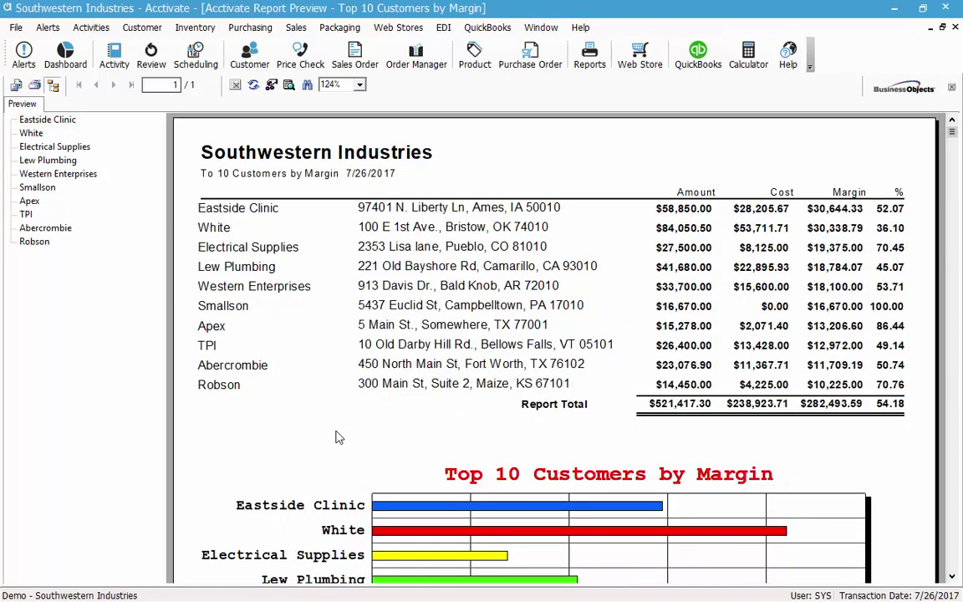
scroll(284, 406, down, 2)
scroll(284, 518, down, 2)
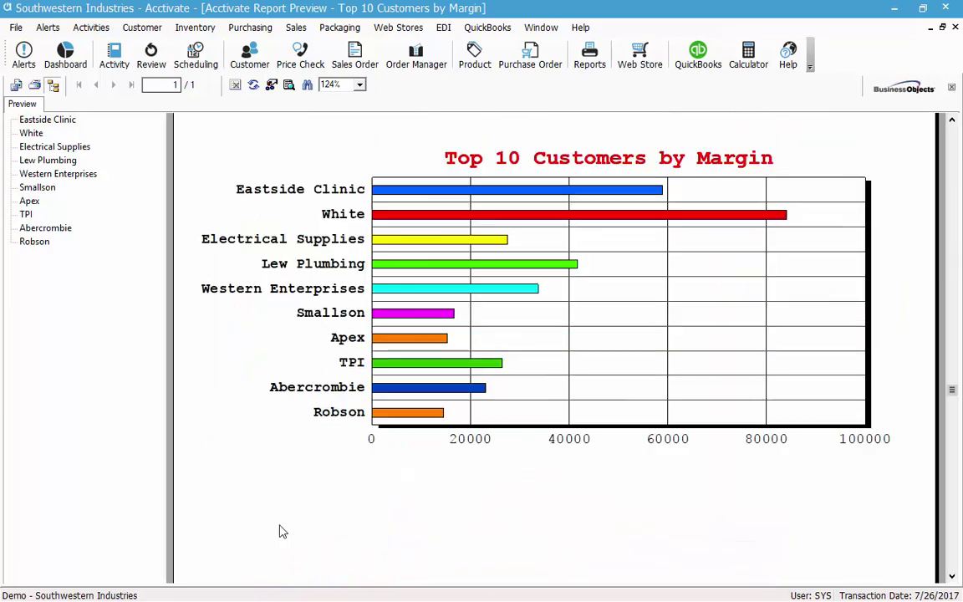
click(956, 28)
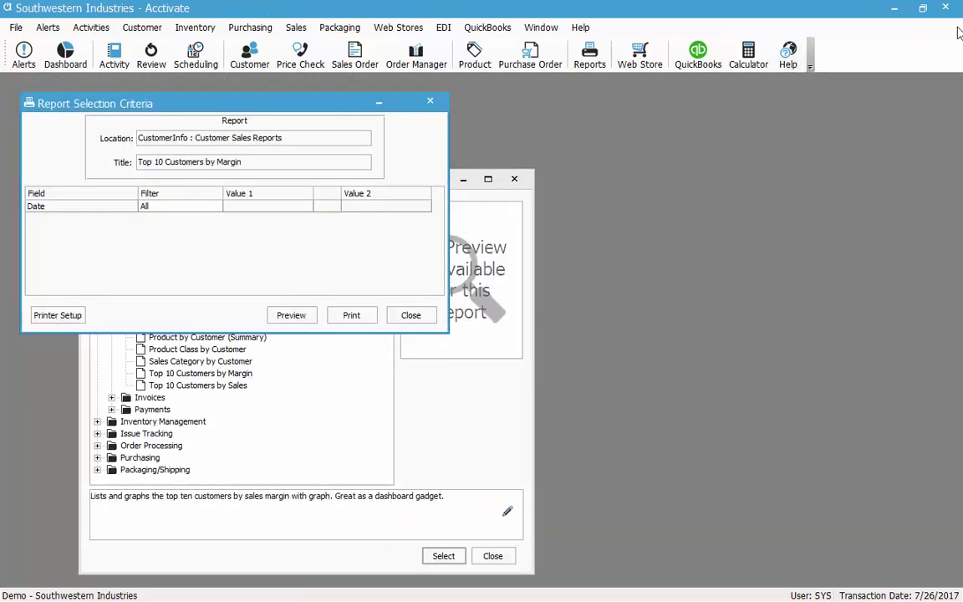
click(422, 316)
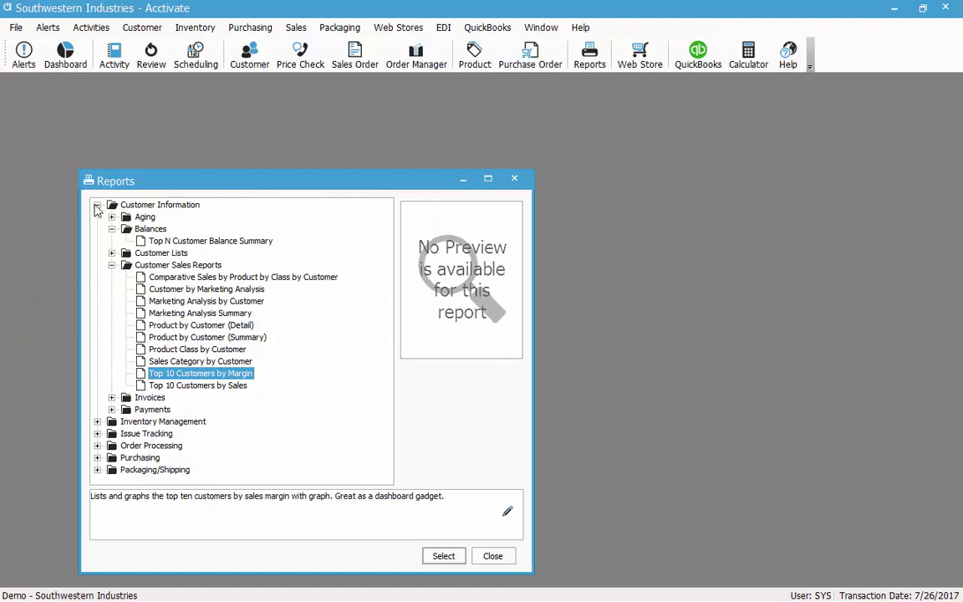
Collapse the Customer Information reports and open the selection criteria for Monthly Demand Summary under Inventory Management, Analysis.
click(97, 205)
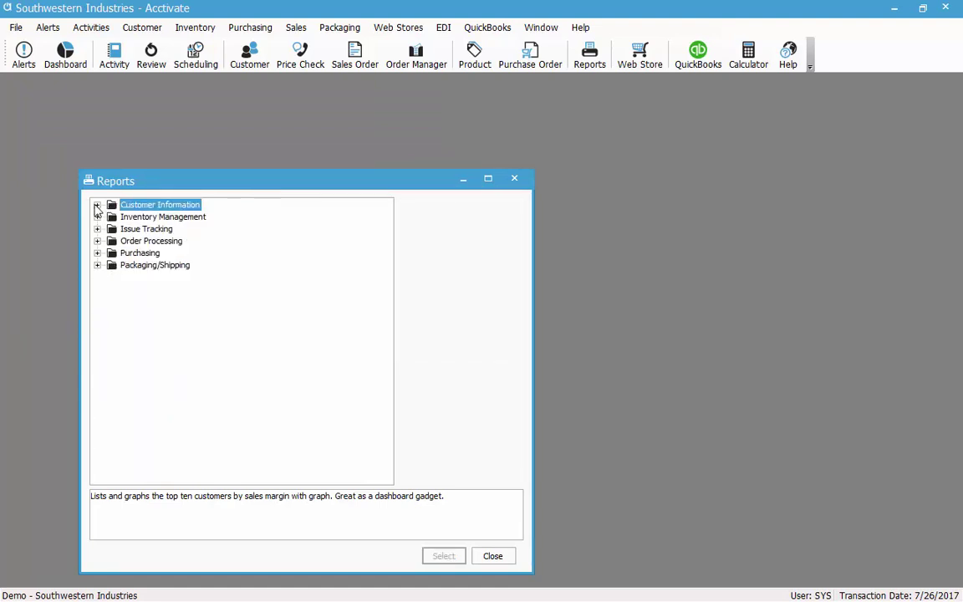
click(97, 216)
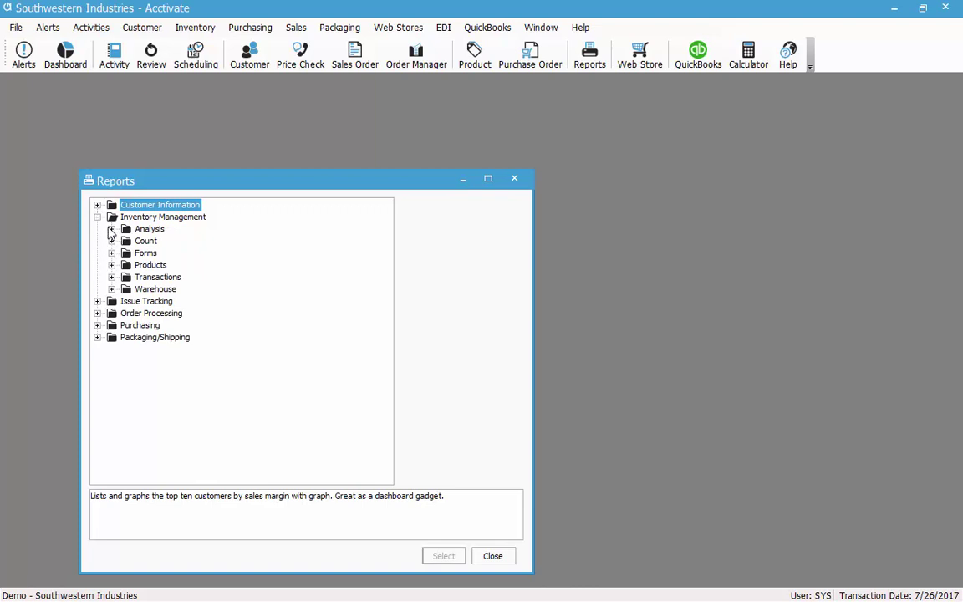
click(111, 229)
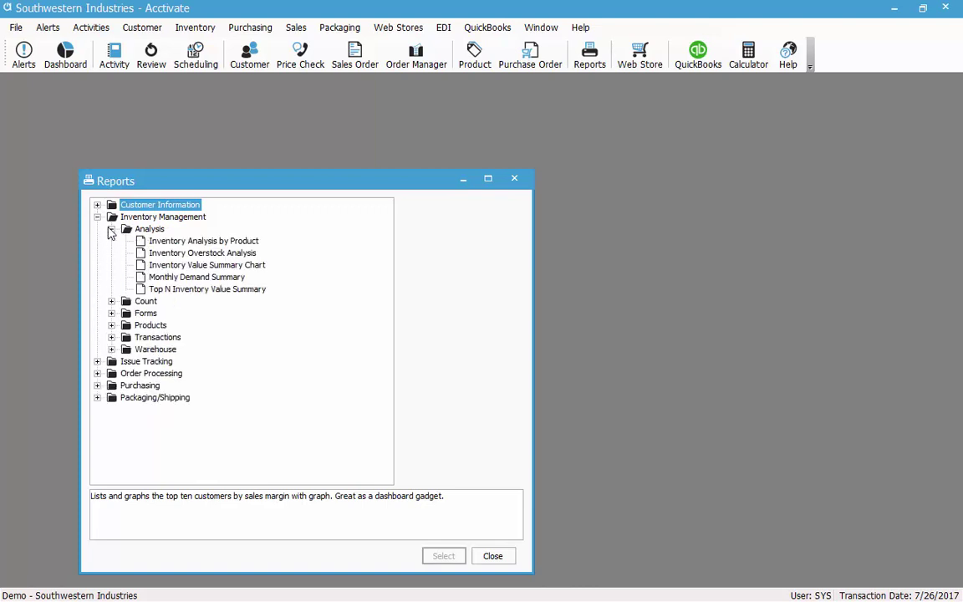
double_click(189, 278)
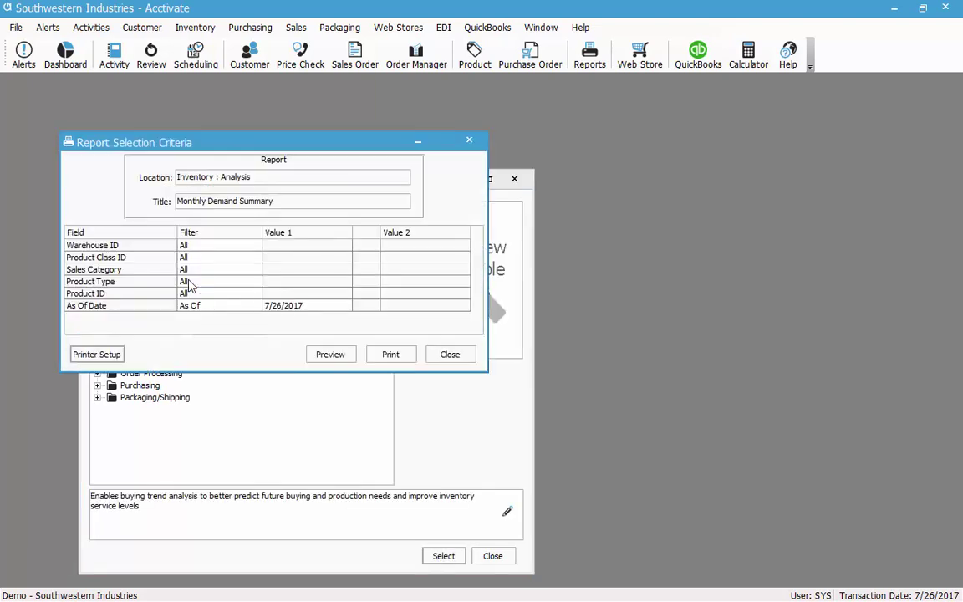
click(189, 282)
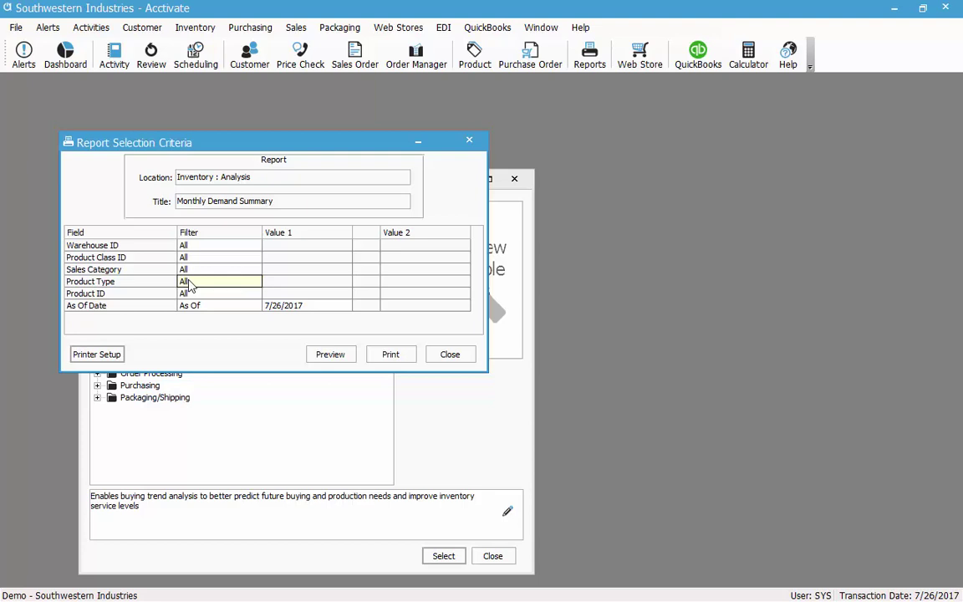
Set the Monthly Demand Summary's As Of Date to 7/26/2015 and preview the report.
click(305, 305)
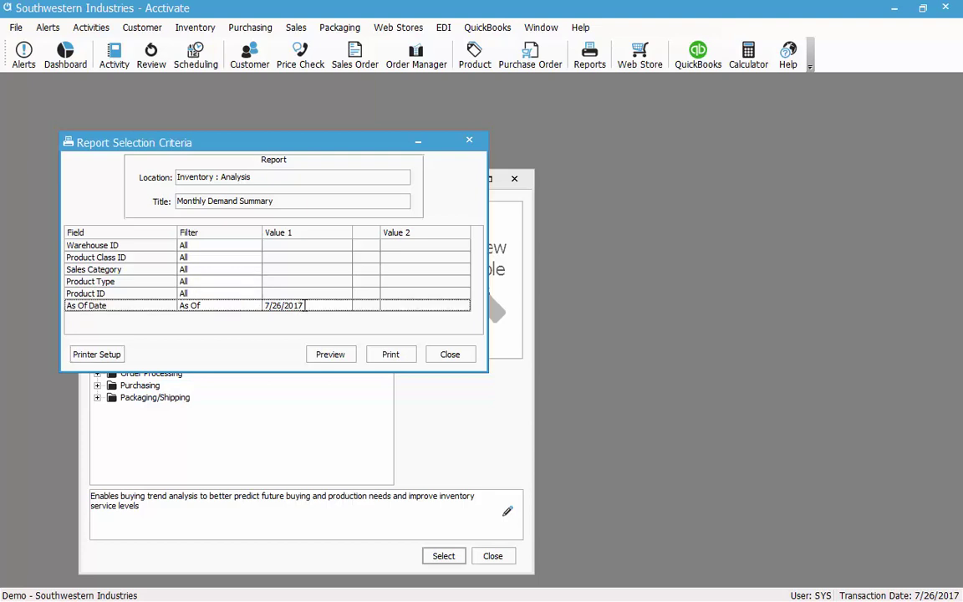
click(305, 305)
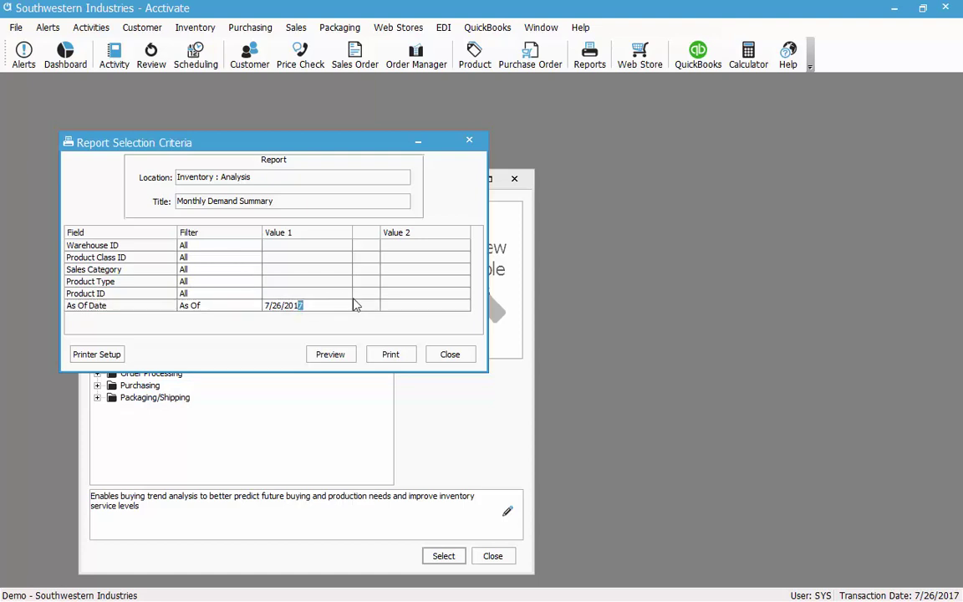
text(5)
click(330, 354)
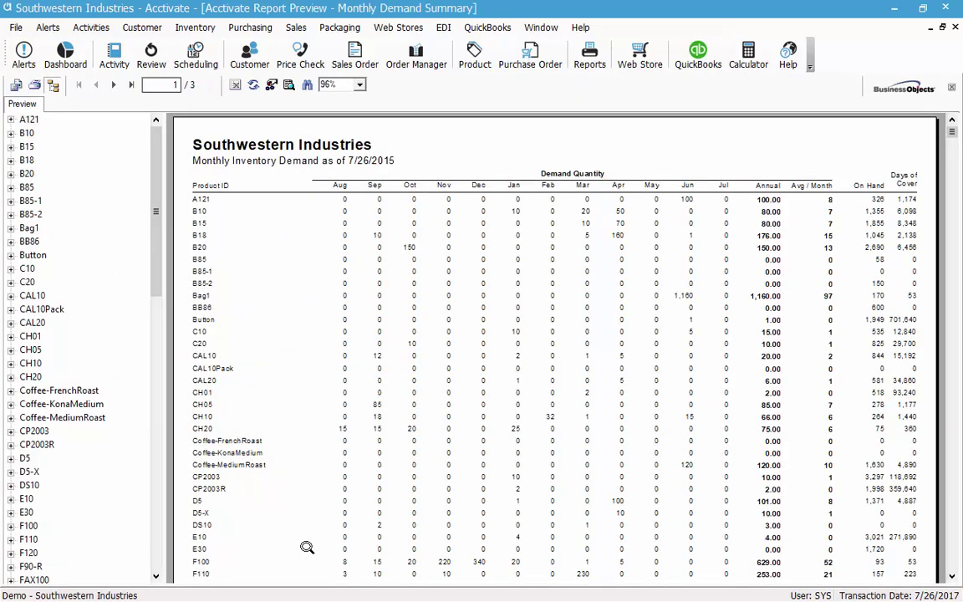
Look up products F100 and TP202 in the monthly demand report, and close the preview and its selection criteria.
scroll(259, 532, down, 3)
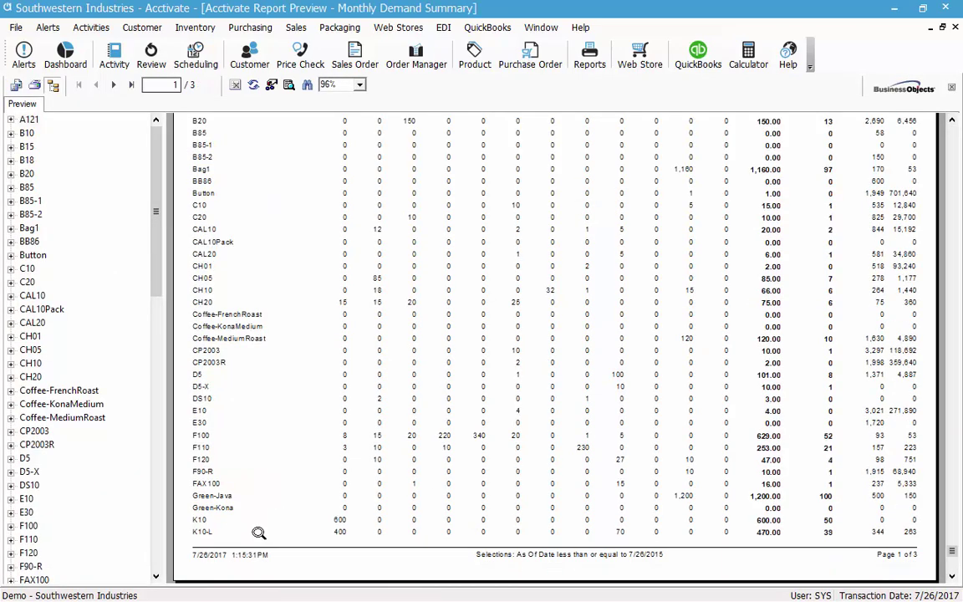
click(26, 526)
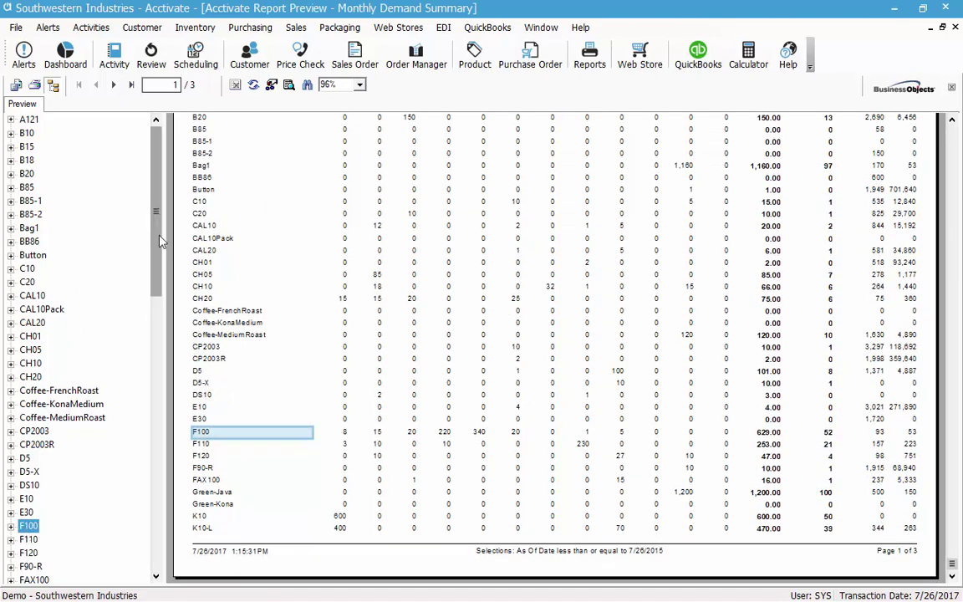
drag(161, 240, 138, 551)
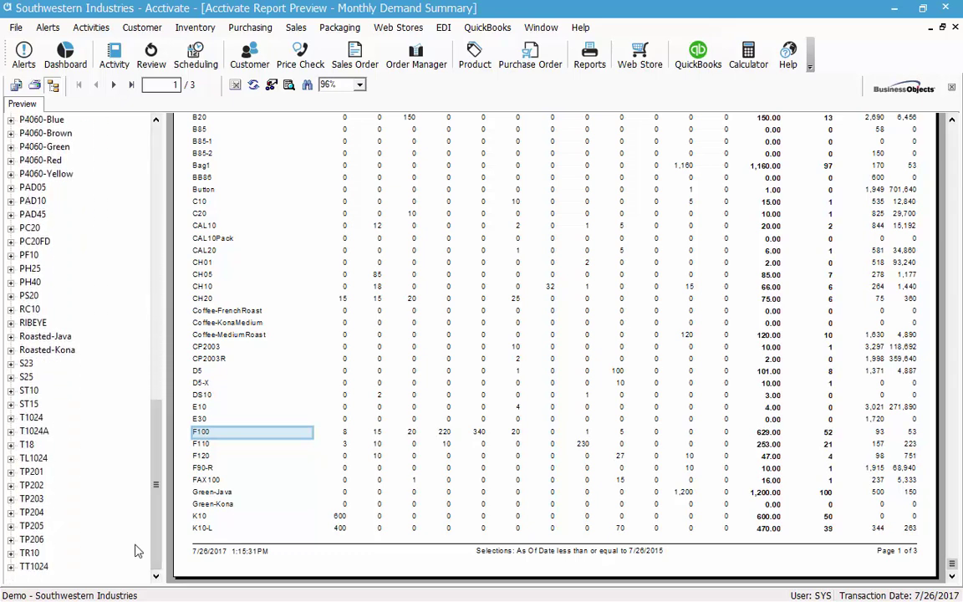
click(32, 485)
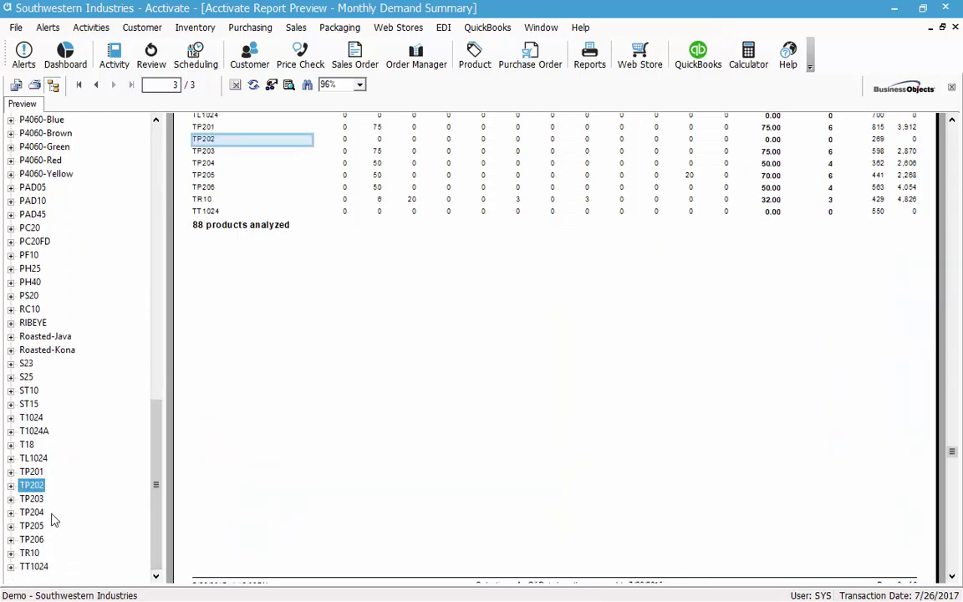
drag(155, 486, 150, 207)
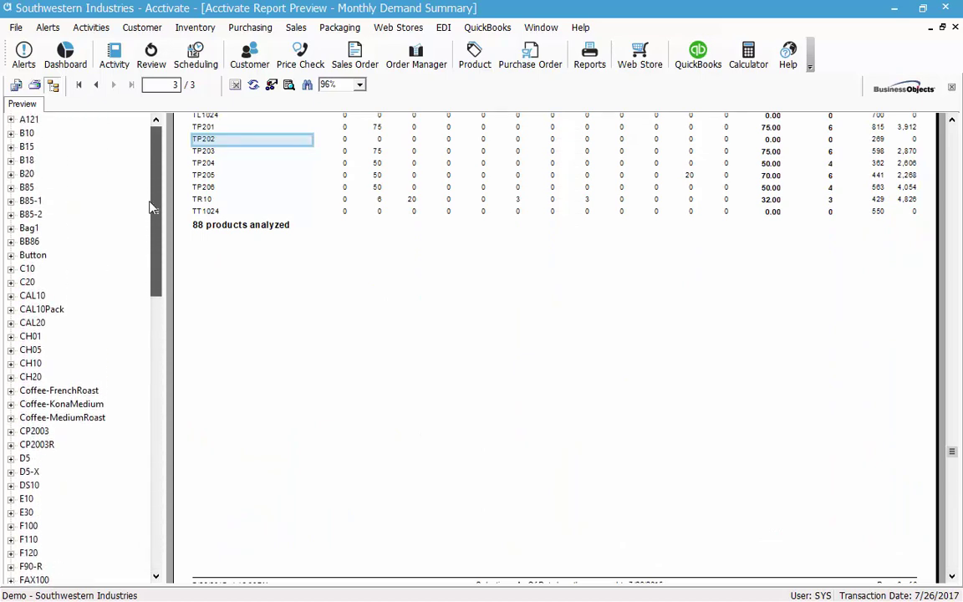
click(29, 526)
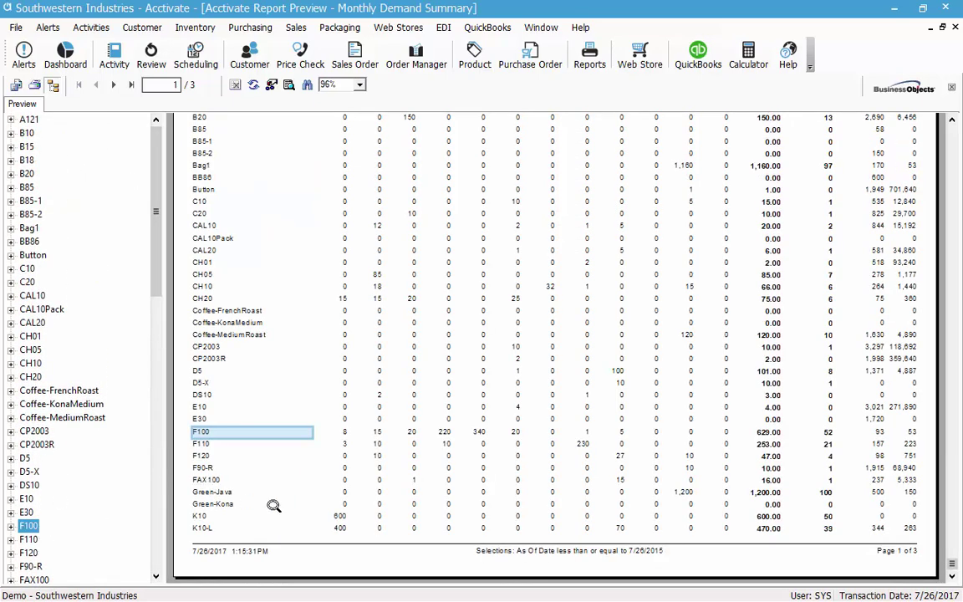
scroll(273, 505, up, 3)
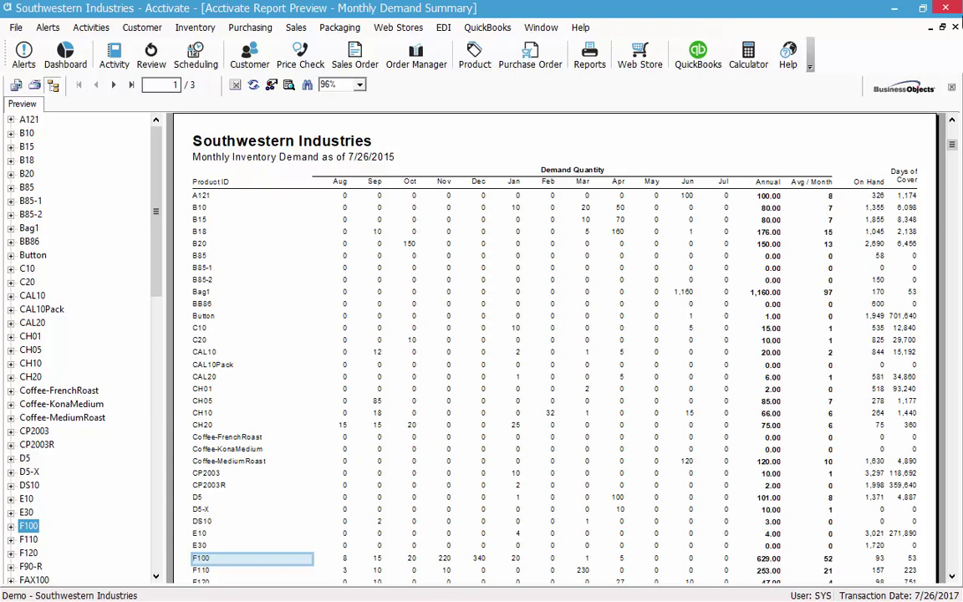
click(955, 28)
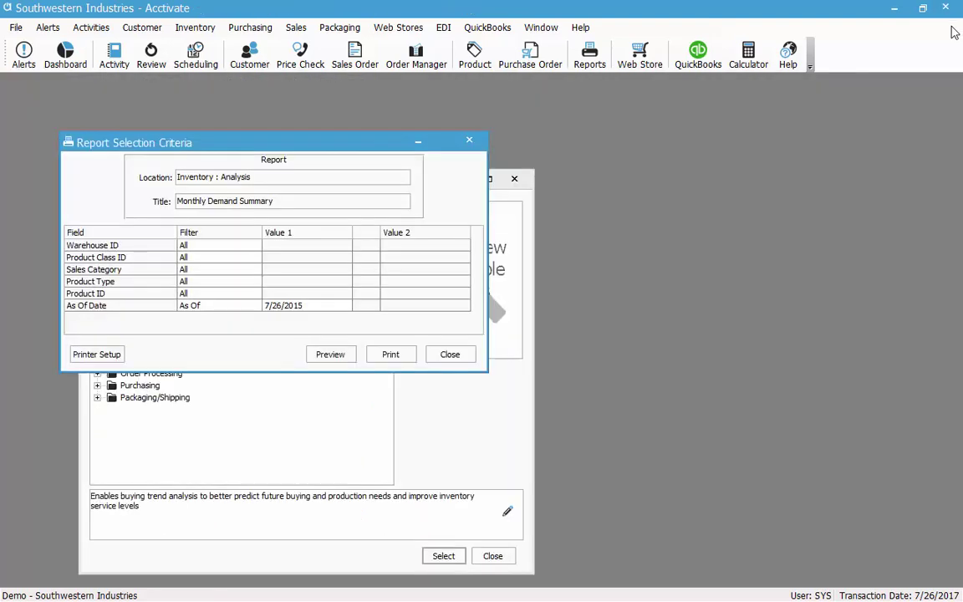
click(450, 354)
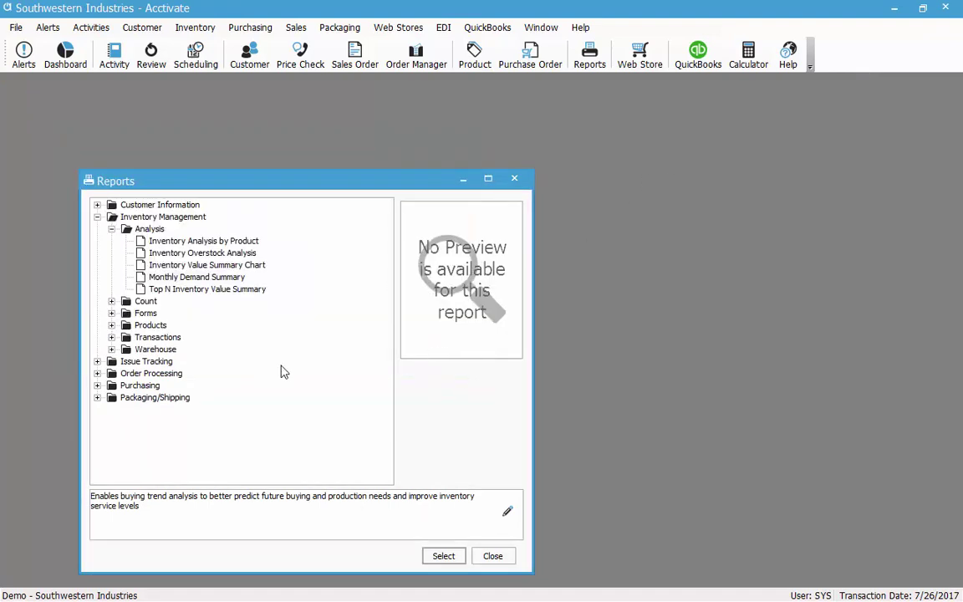
Preview the Top N Inventory Value Summary with a Top N Value of 20, grouped by Product Class.
click(234, 292)
double_click(234, 292)
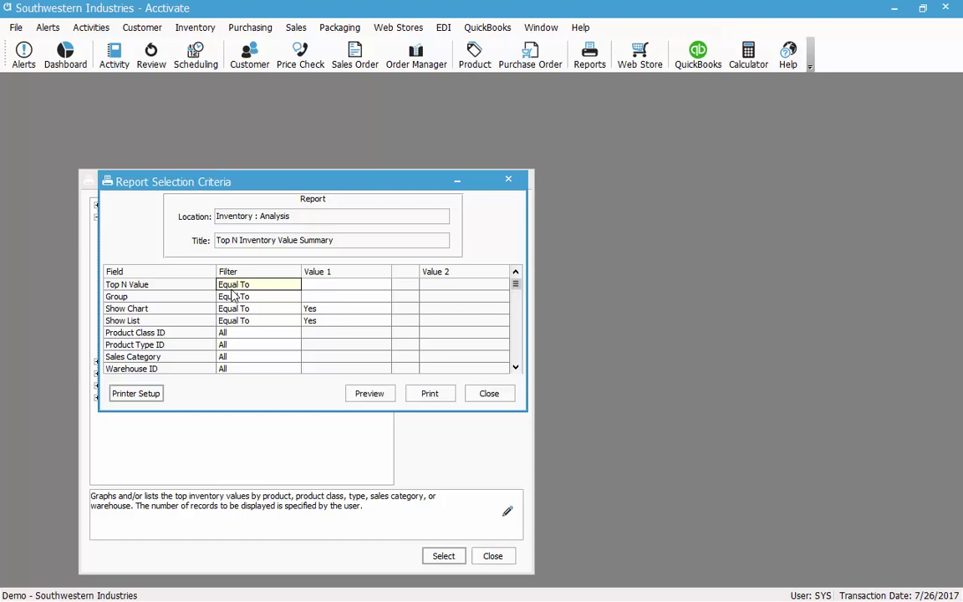
click(333, 285)
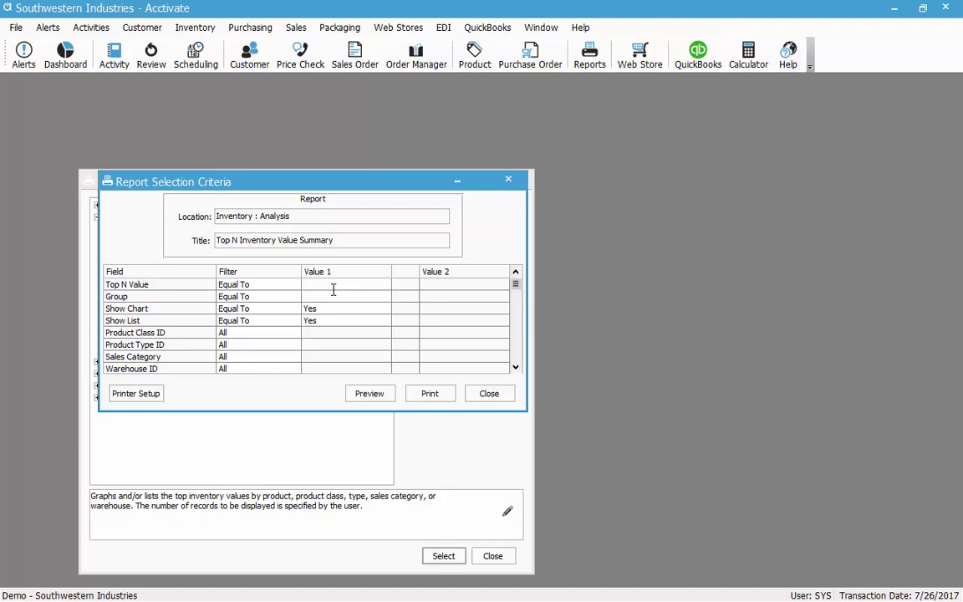
text(20)
click(340, 297)
click(385, 297)
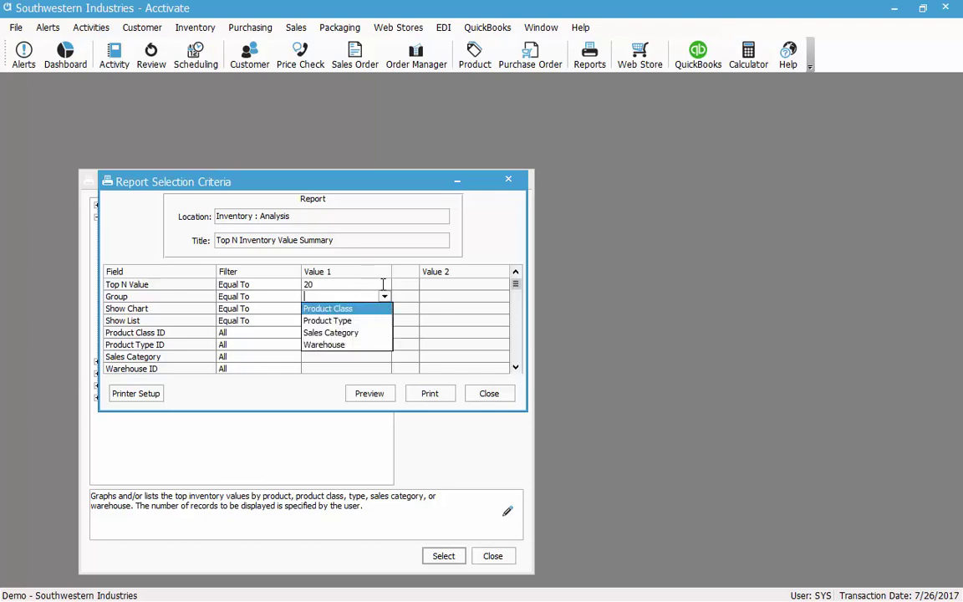
click(365, 312)
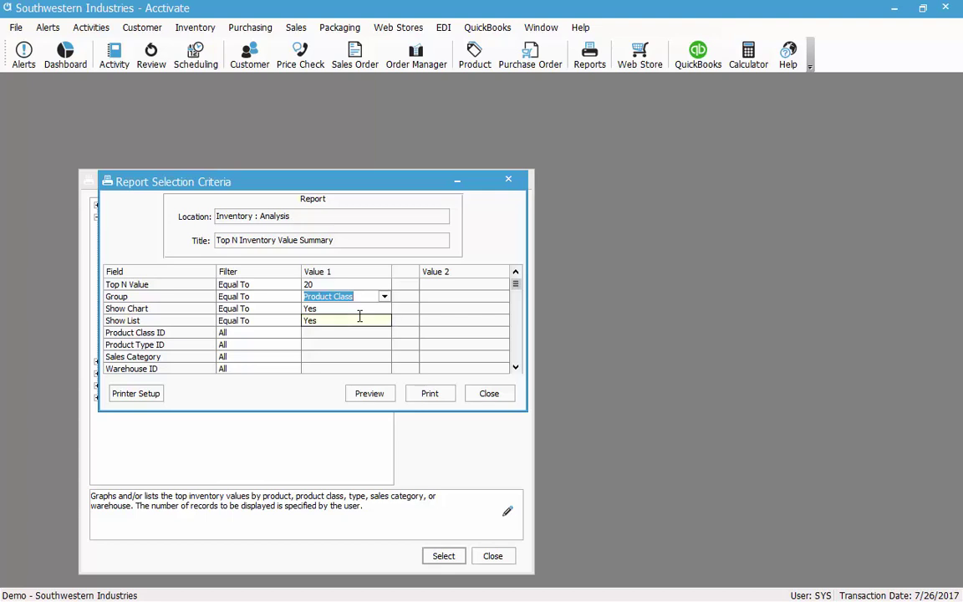
click(374, 398)
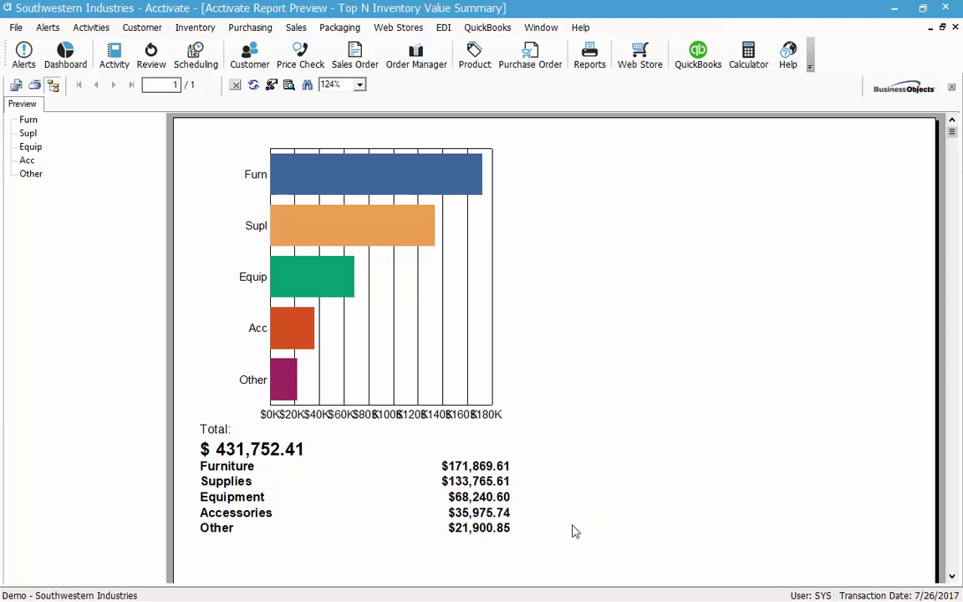
Drill down into the Furniture class in the inventory value report and open the record of product CH10.
click(221, 467)
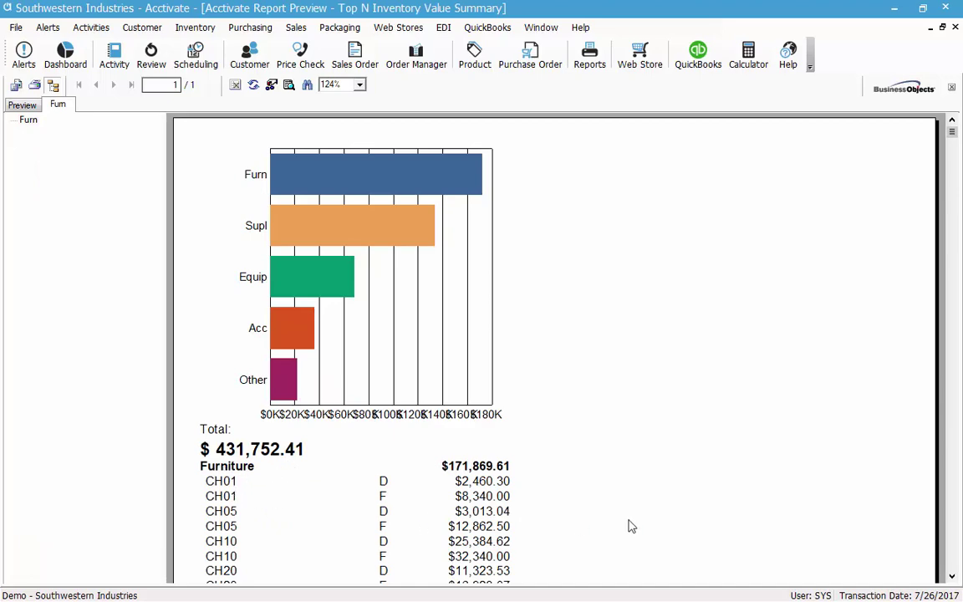
scroll(629, 526, down, 3)
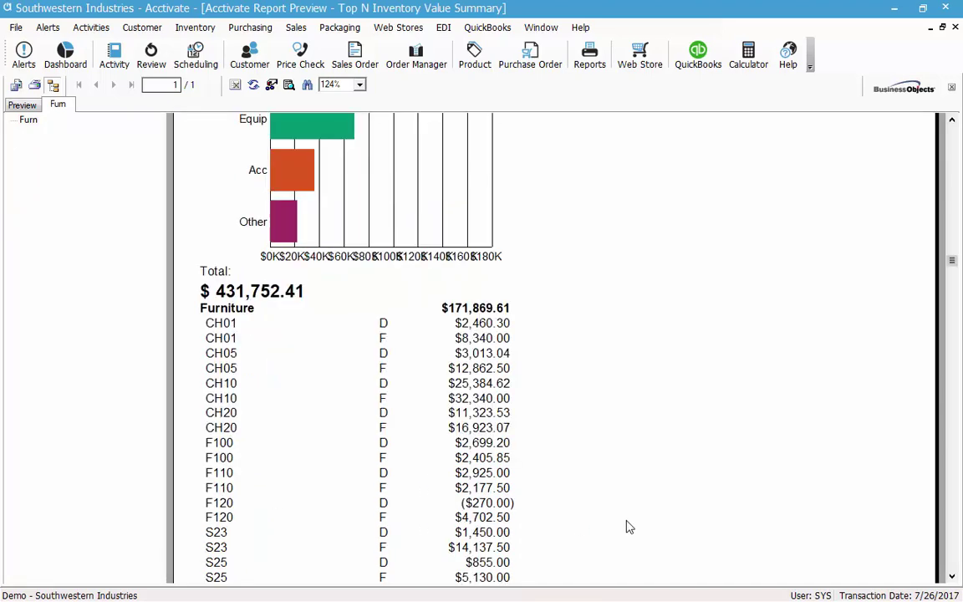
scroll(629, 527, down, 3)
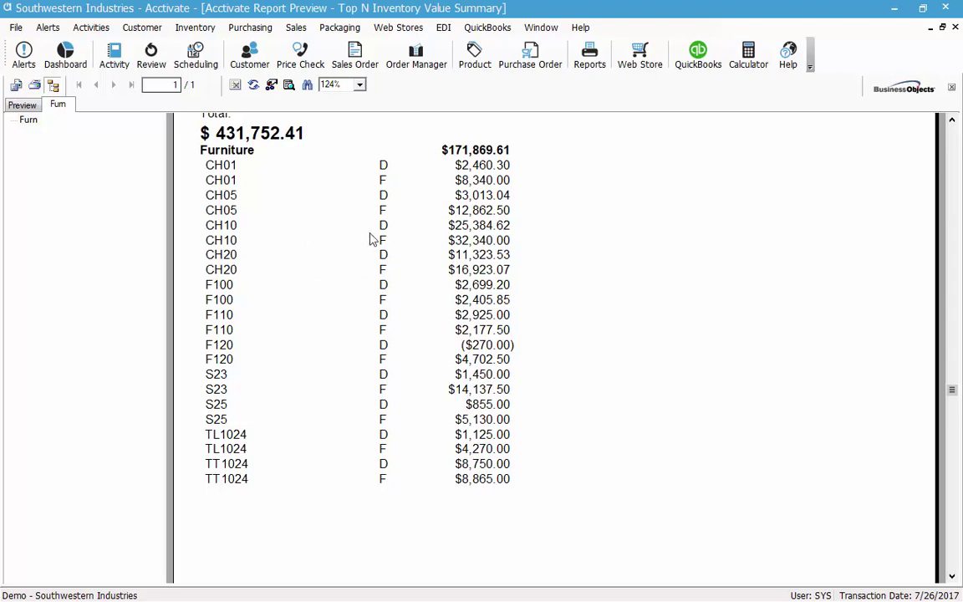
click(494, 245)
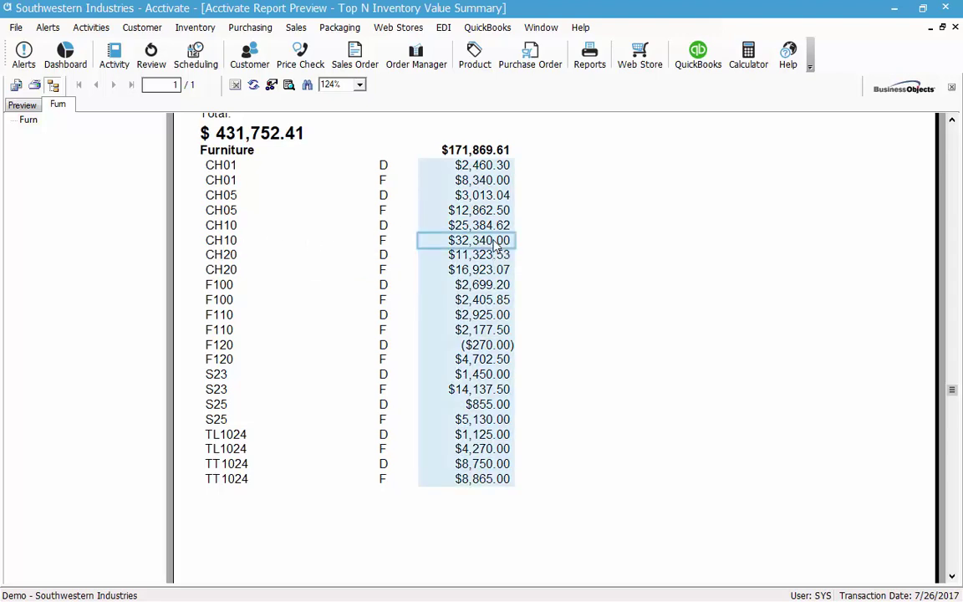
double_click(226, 240)
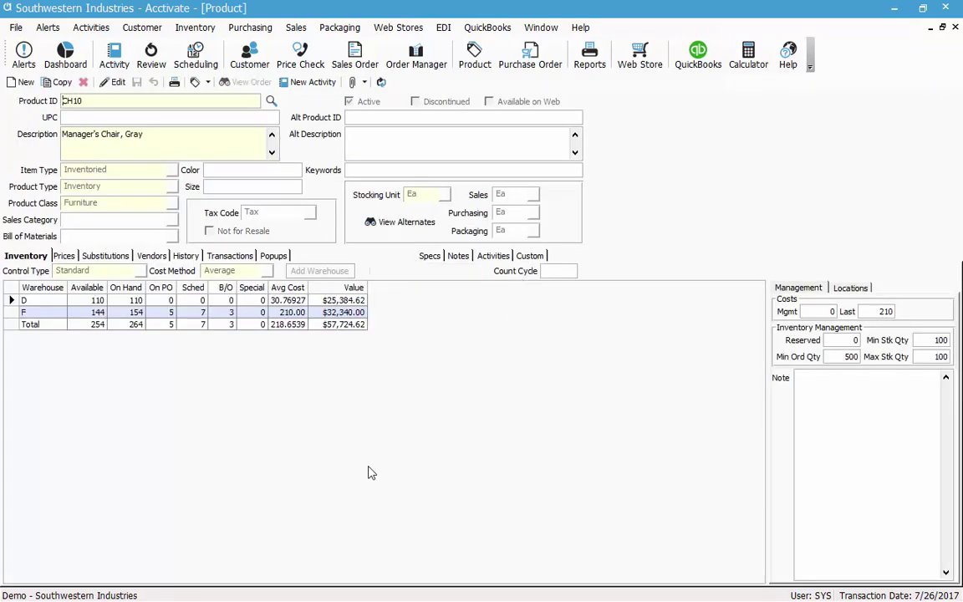
Show product CH10's transactions for warehouse F, and preview its period summary and close that preview.
click(117, 312)
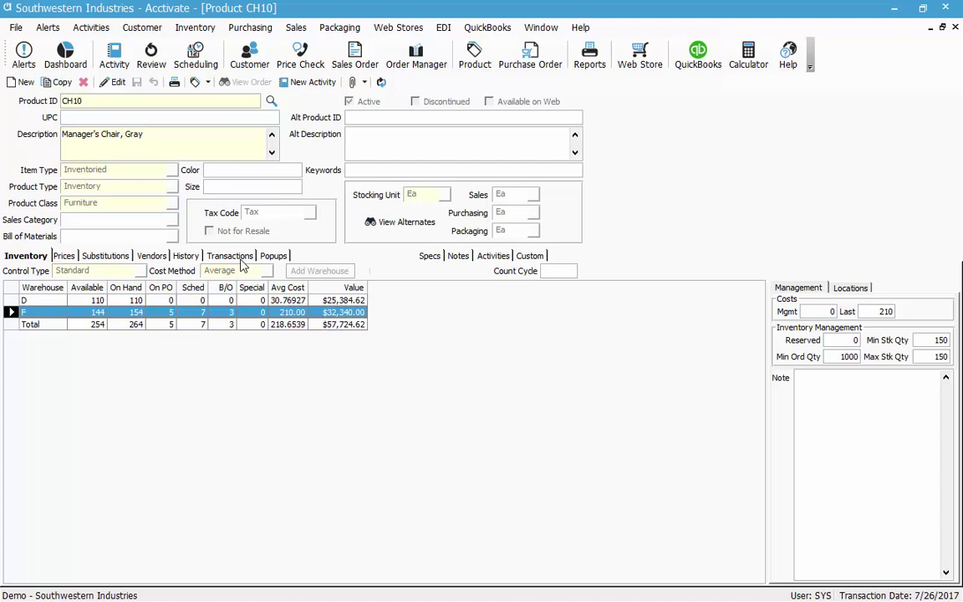
click(238, 257)
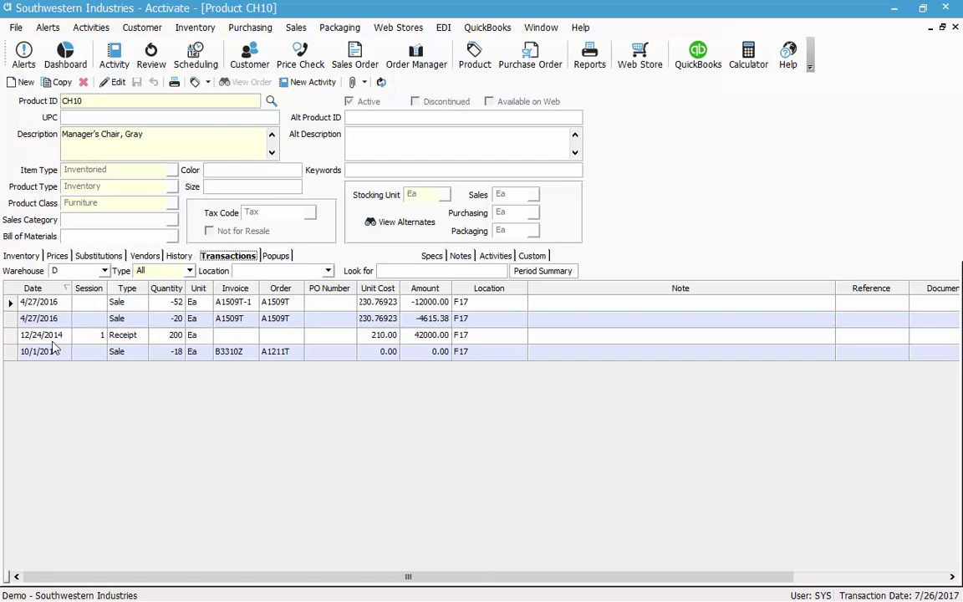
click(104, 270)
click(84, 296)
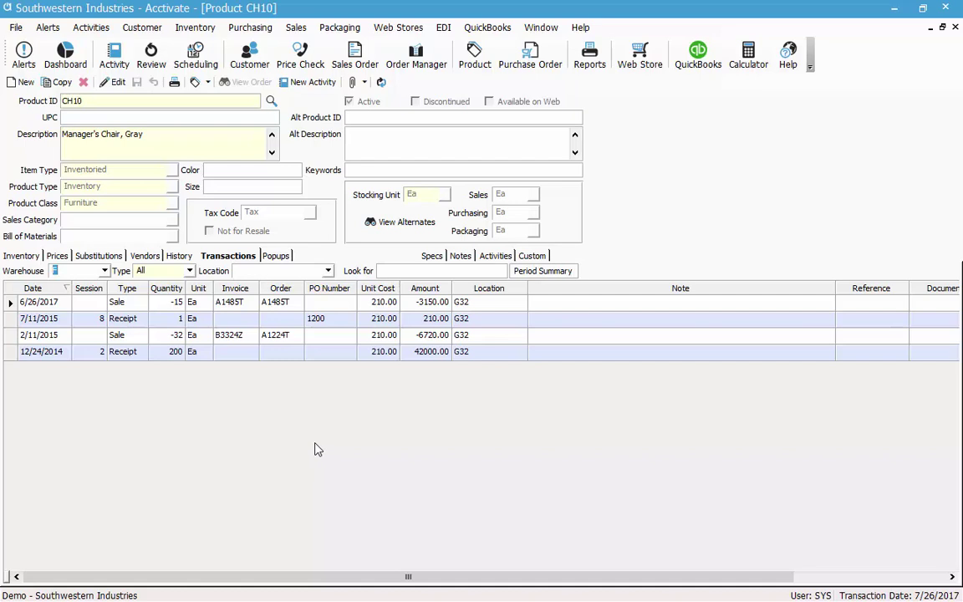
click(532, 276)
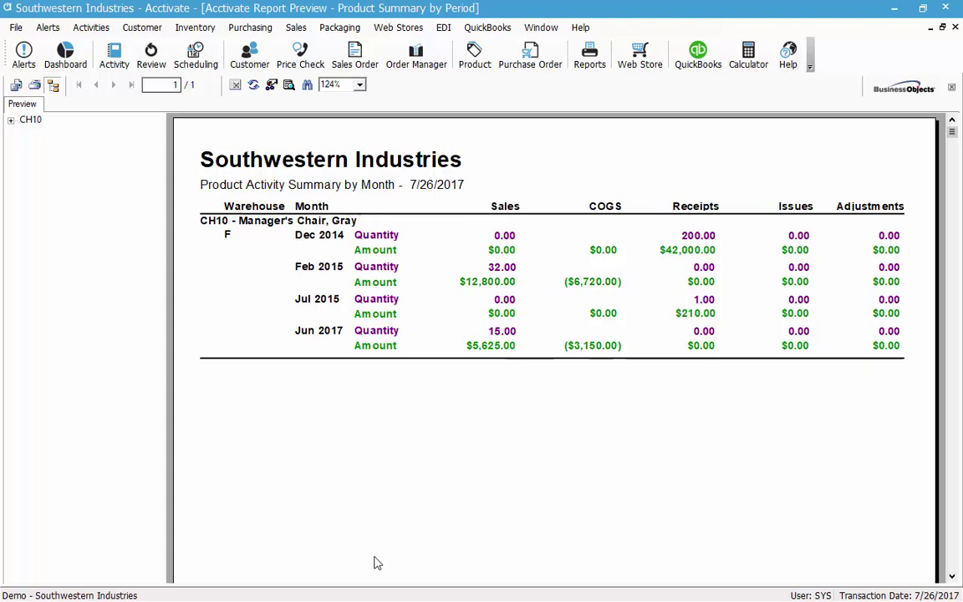
click(957, 27)
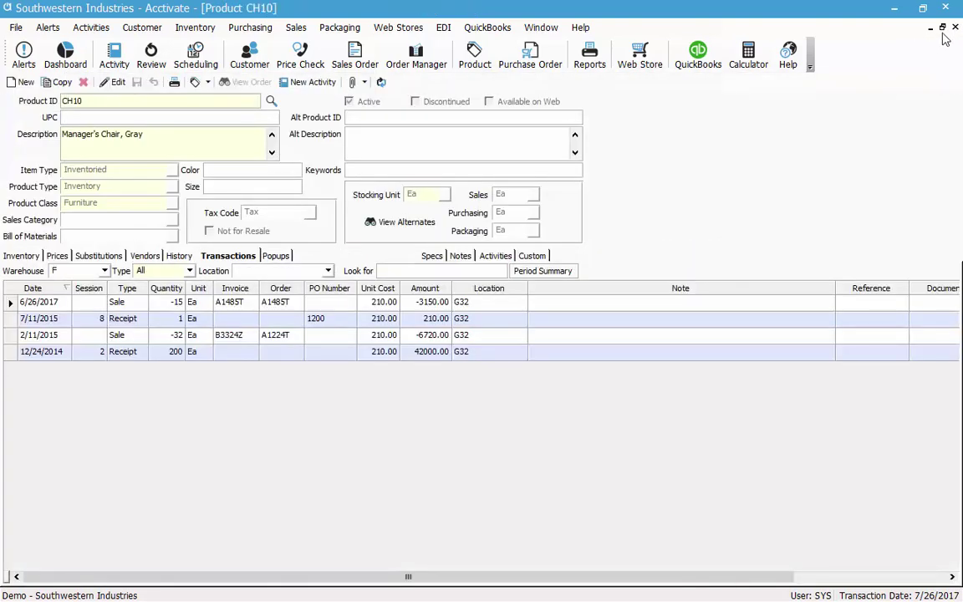
Return to the Reports list, view the selection criteria of Product Summary by Period under Inventory Management, Transactions, and close them.
click(552, 28)
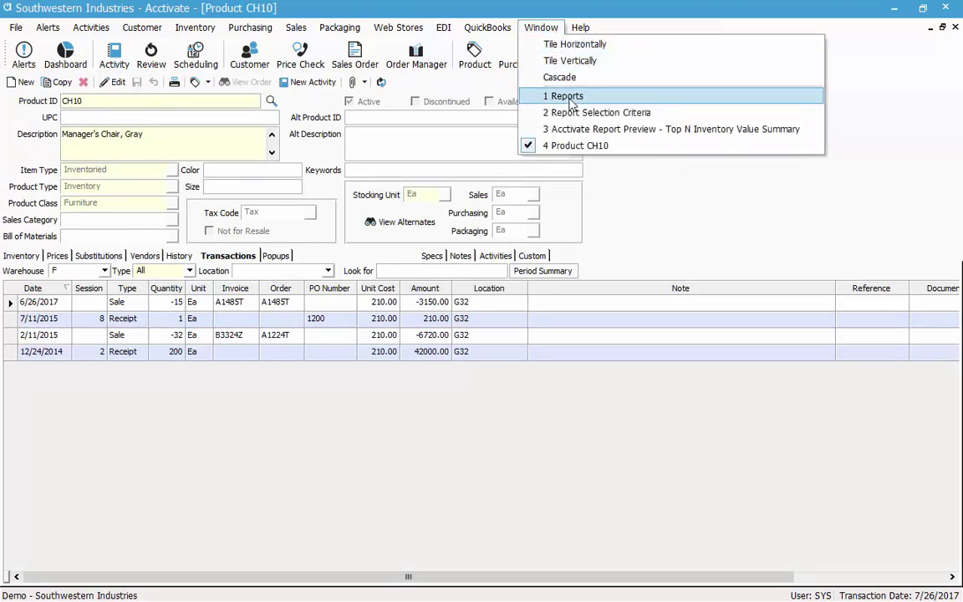
click(572, 96)
click(31, 220)
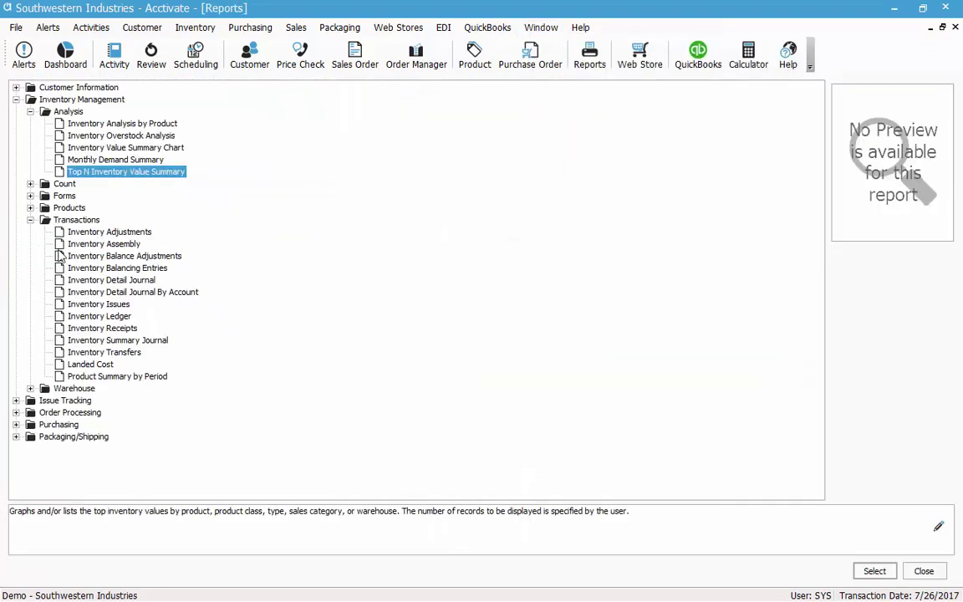
click(126, 377)
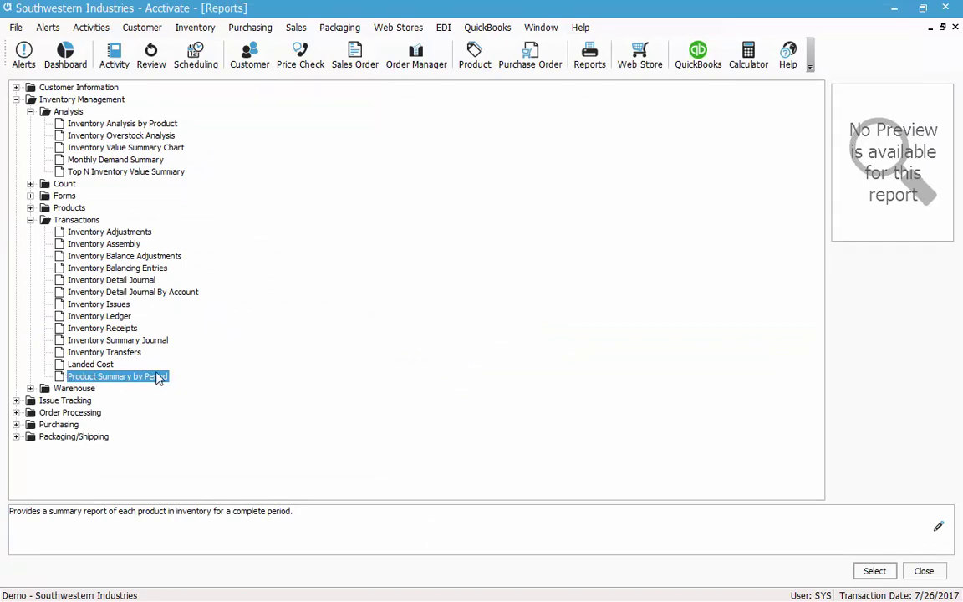
double_click(95, 382)
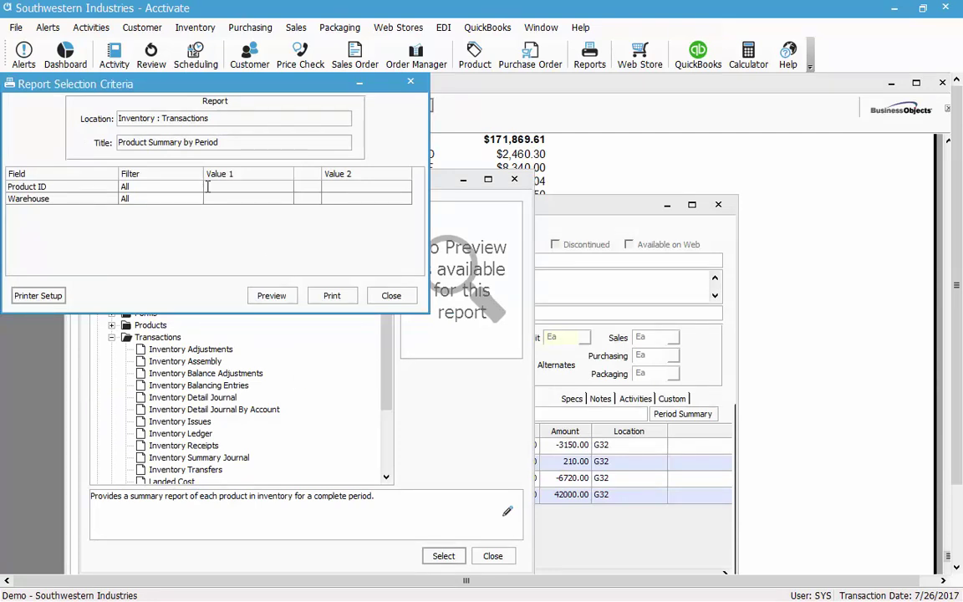
click(395, 299)
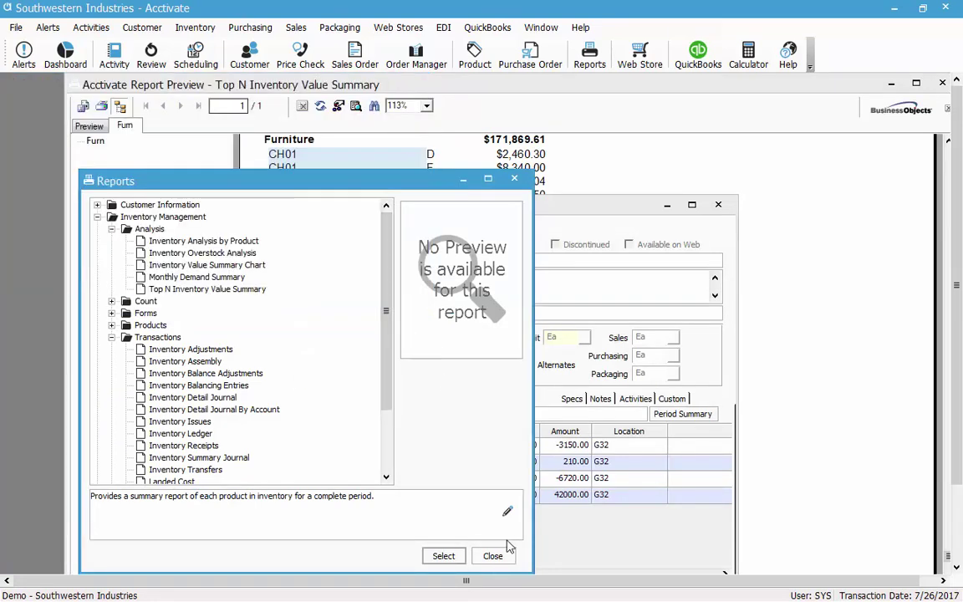
Close the Top N Inventory Value Summary preview and the product record, and move the Reports window off the remaining selection criteria.
click(944, 87)
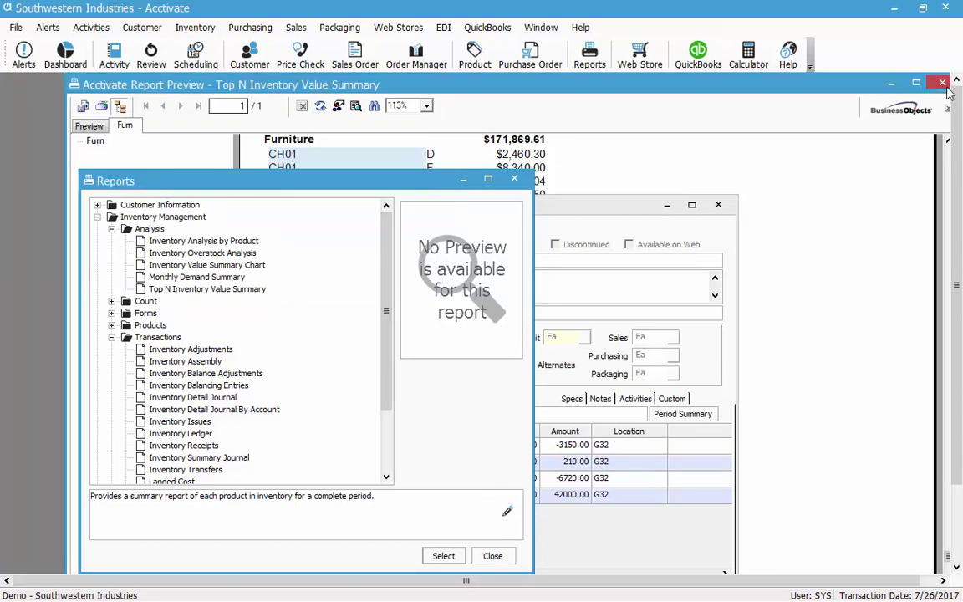
click(718, 204)
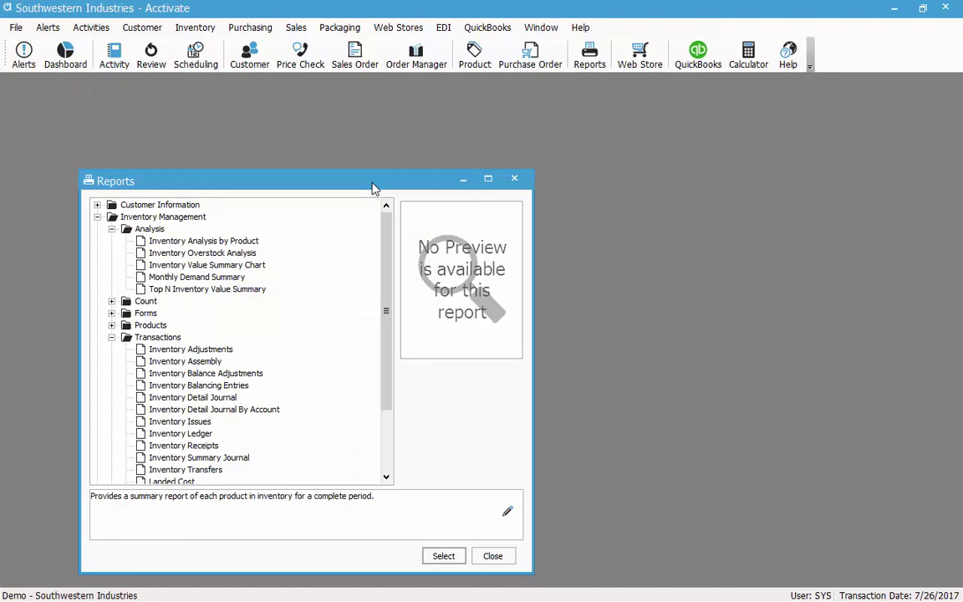
drag(368, 184, 326, 123)
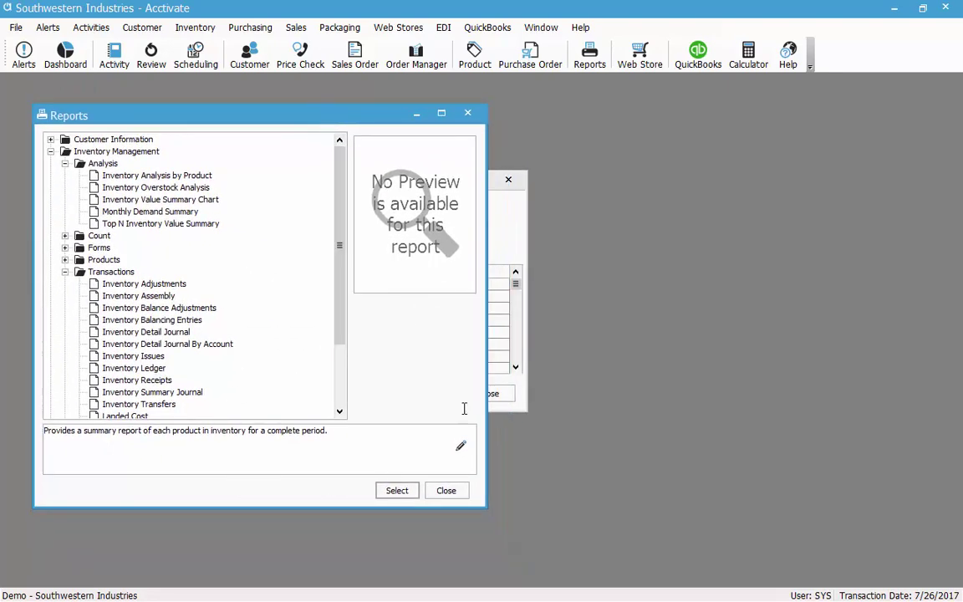
Close the leftover report selection criteria and open those of Inventory Detail Journal under Inventory Management, Transactions.
click(494, 215)
click(507, 178)
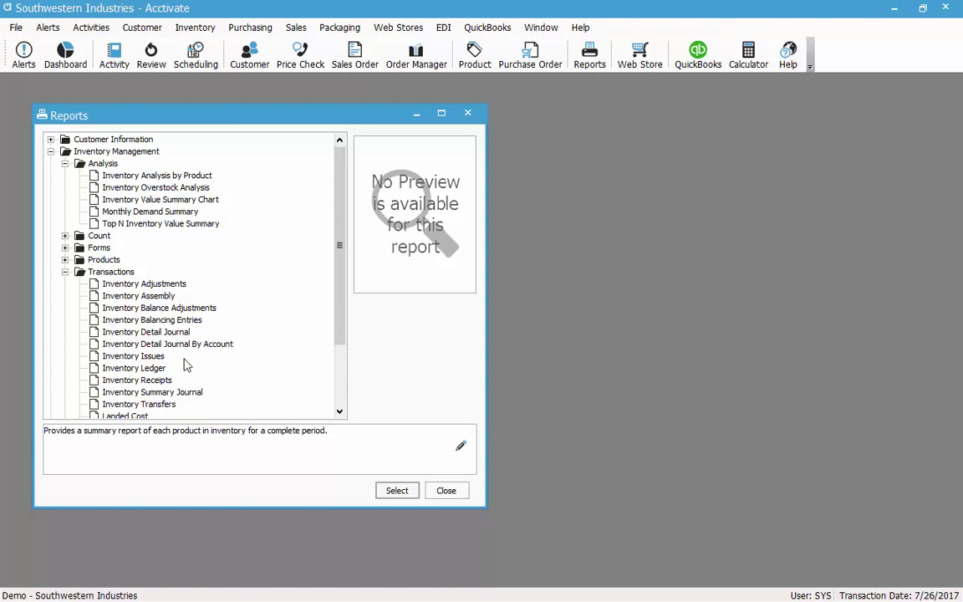
click(186, 334)
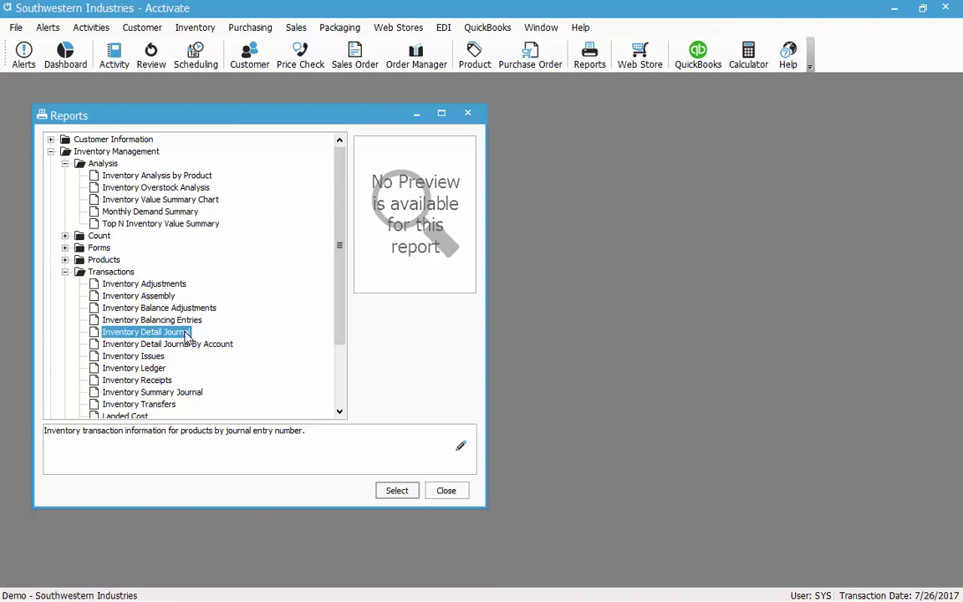
double_click(186, 334)
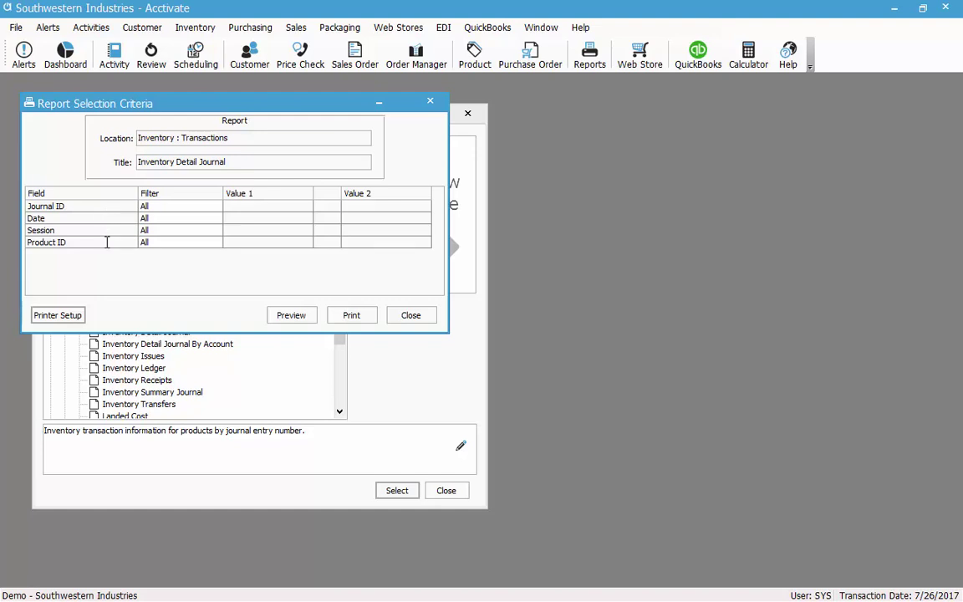
Filter the Inventory Detail Journal to Journal IDs between 1077 and 1082 and preview the report.
click(107, 242)
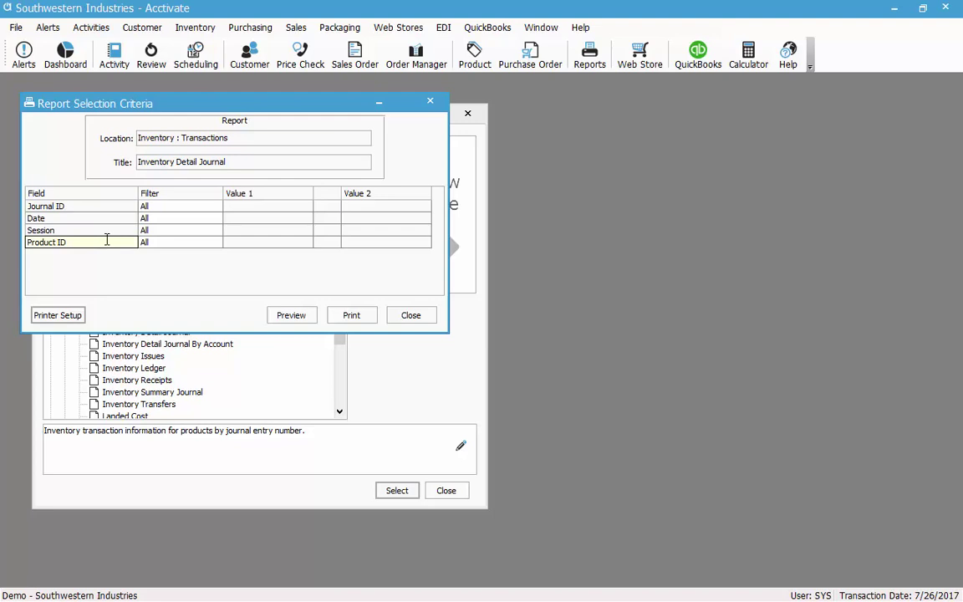
click(194, 204)
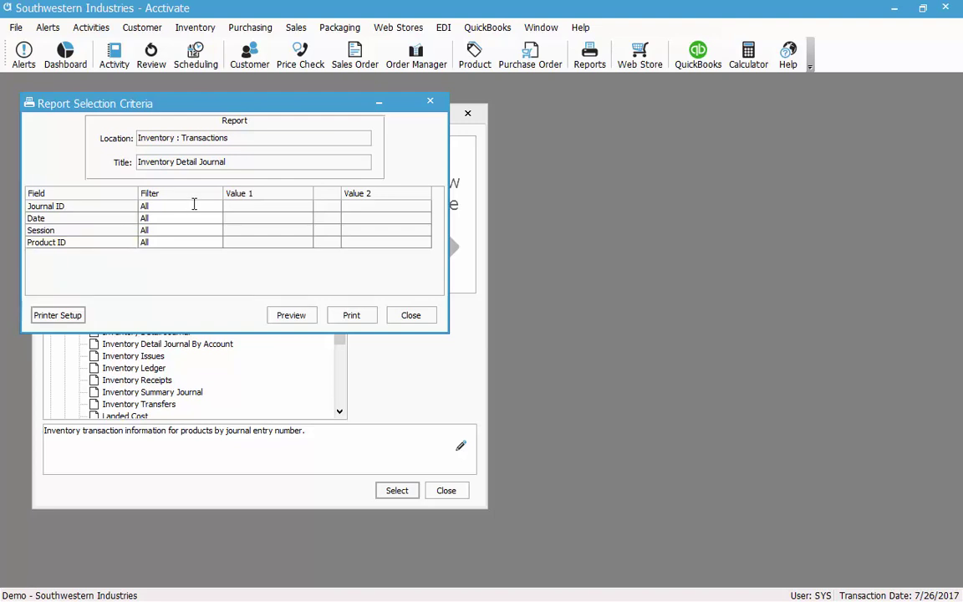
click(200, 204)
click(201, 205)
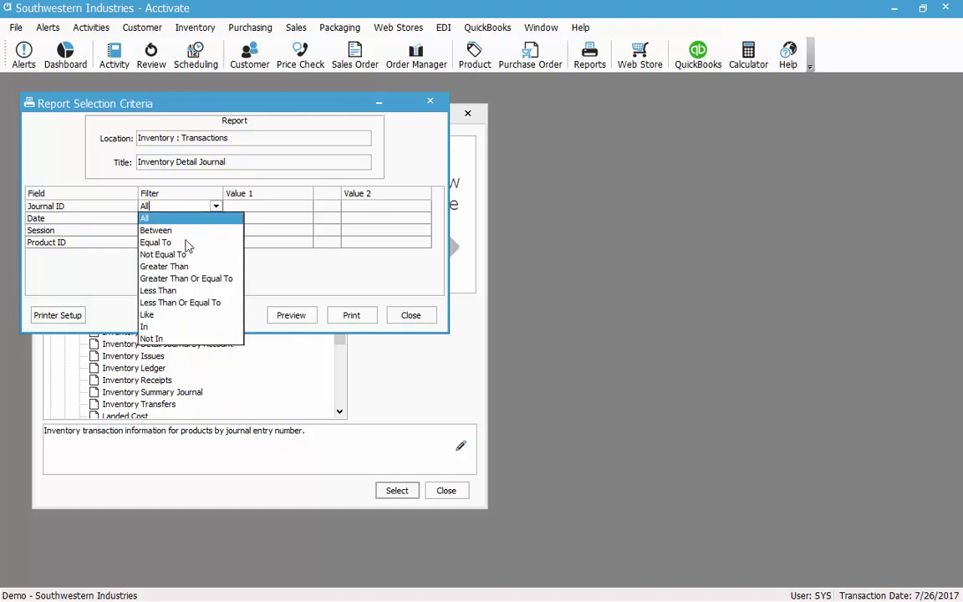
click(159, 230)
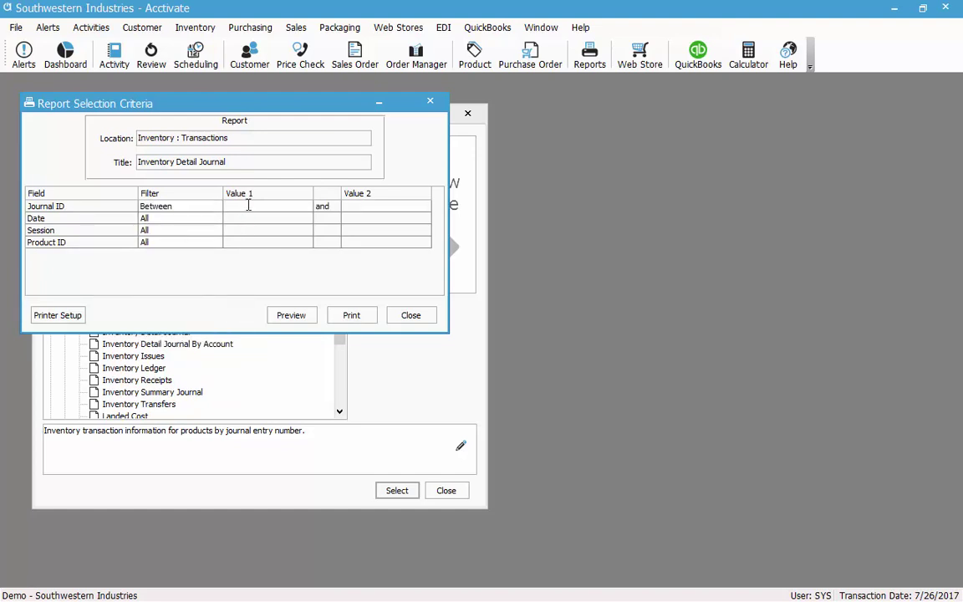
text(1077)
key(Tab)
text(1082)
click(291, 320)
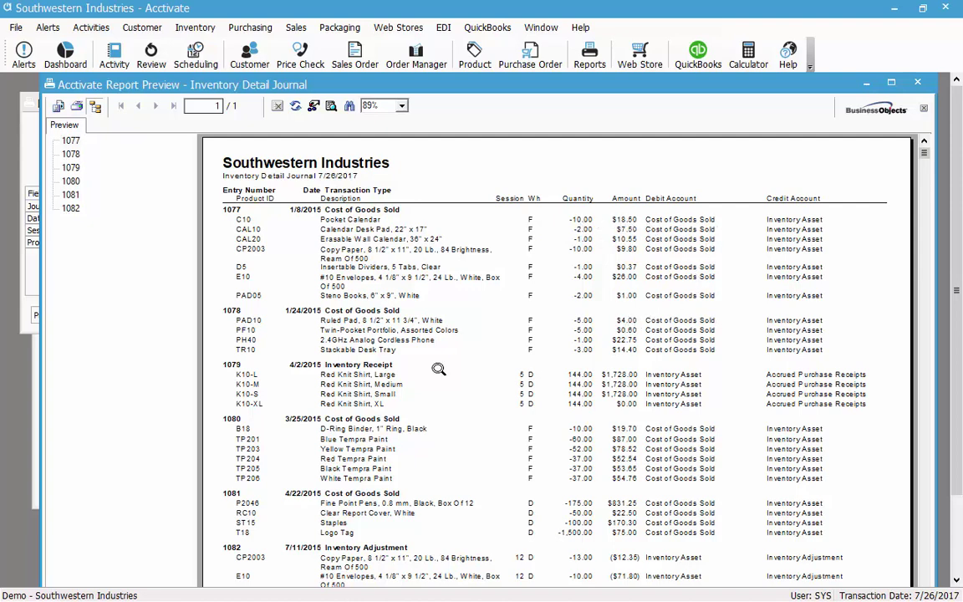
Add a Select Expert criterion on the InventoryJournalDetail.WarehouseID field to the previewed journal.
click(498, 369)
scroll(458, 387, down, 1)
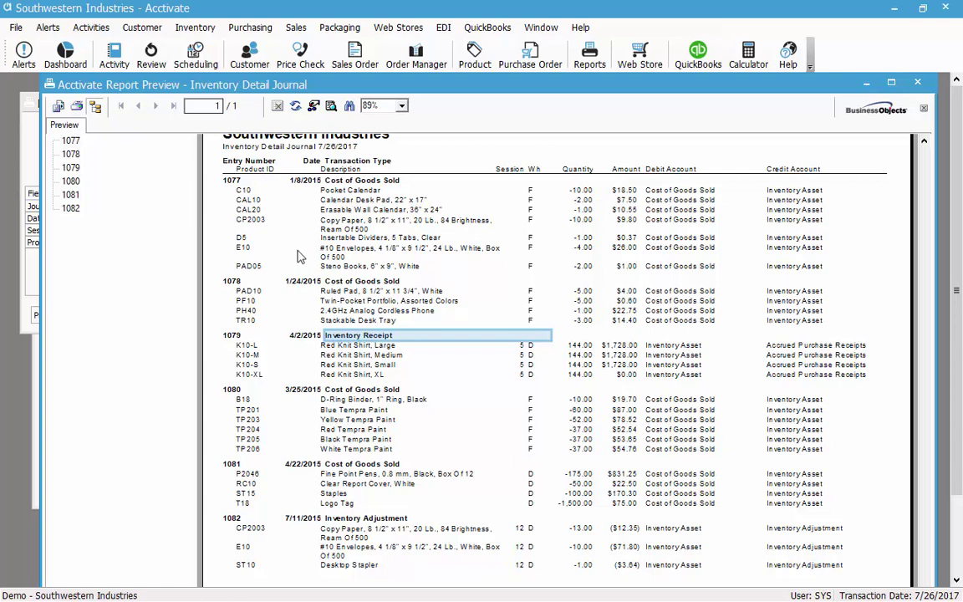
click(314, 106)
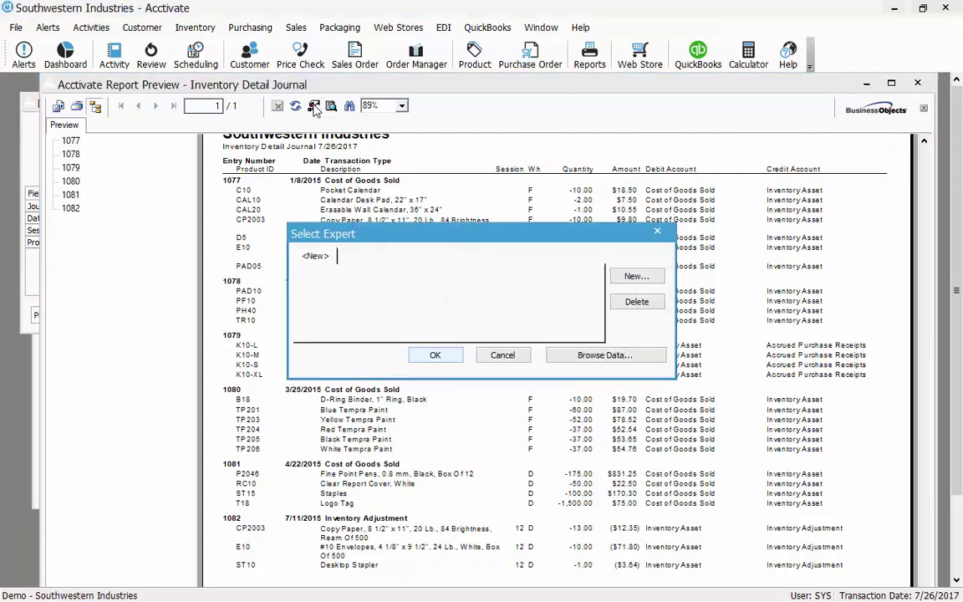
click(625, 276)
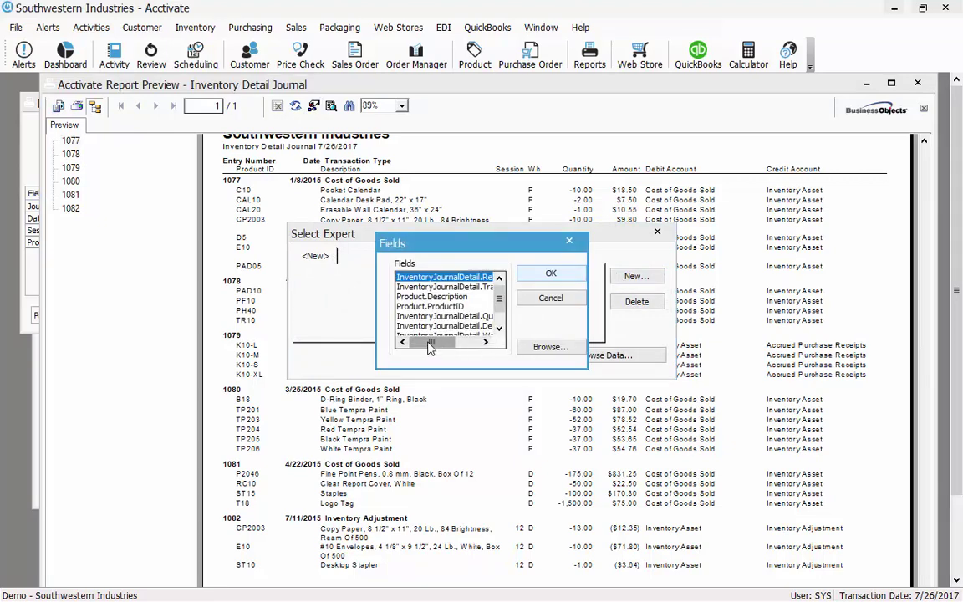
drag(429, 344, 468, 350)
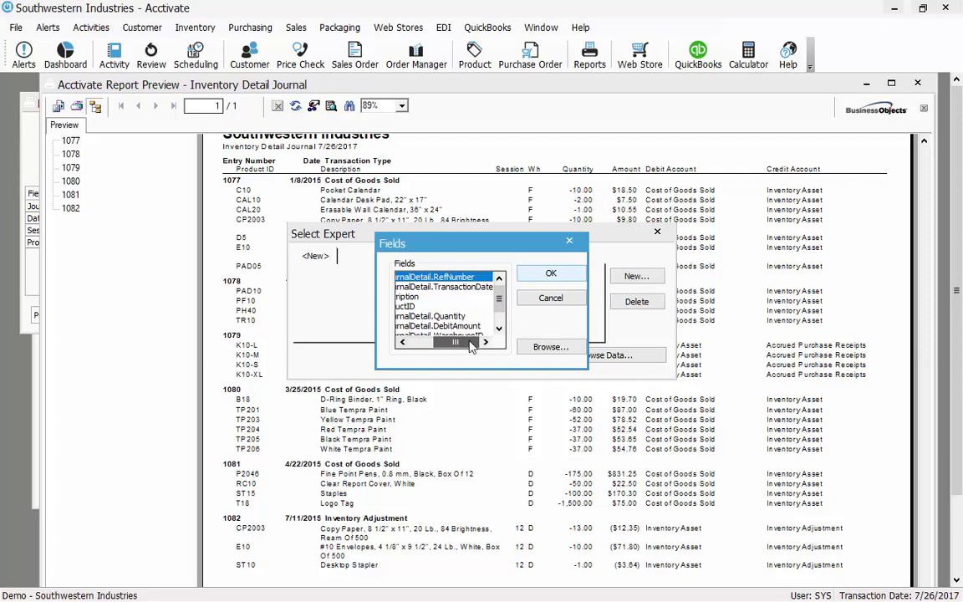
mouse_move(468, 348)
mouse_down()
mouse_move(421, 349)
mouse_move(456, 343)
mouse_up()
drag(502, 303, 498, 310)
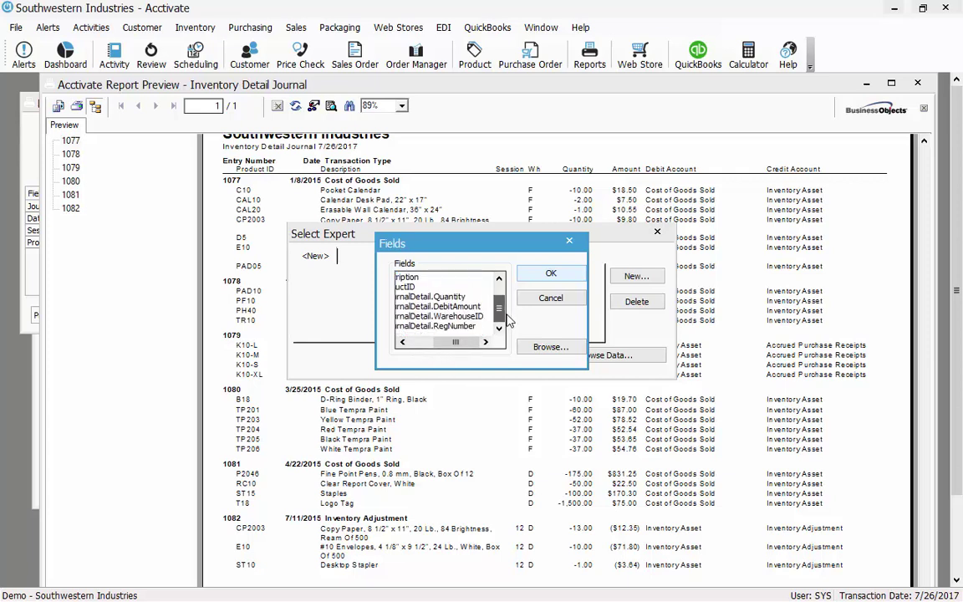
double_click(469, 324)
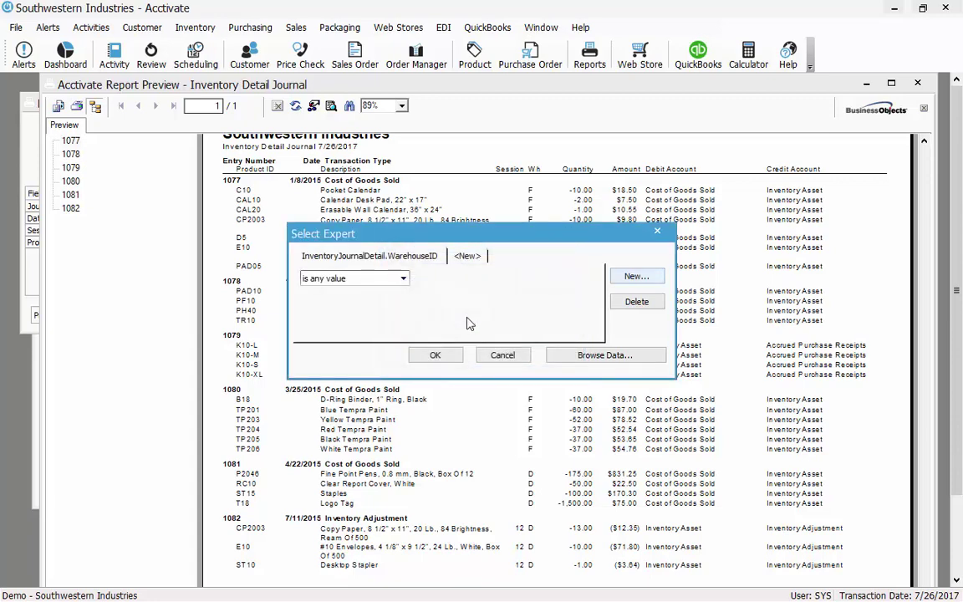
Set the WarehouseID criterion to is equal to F and apply it to the report preview.
click(403, 279)
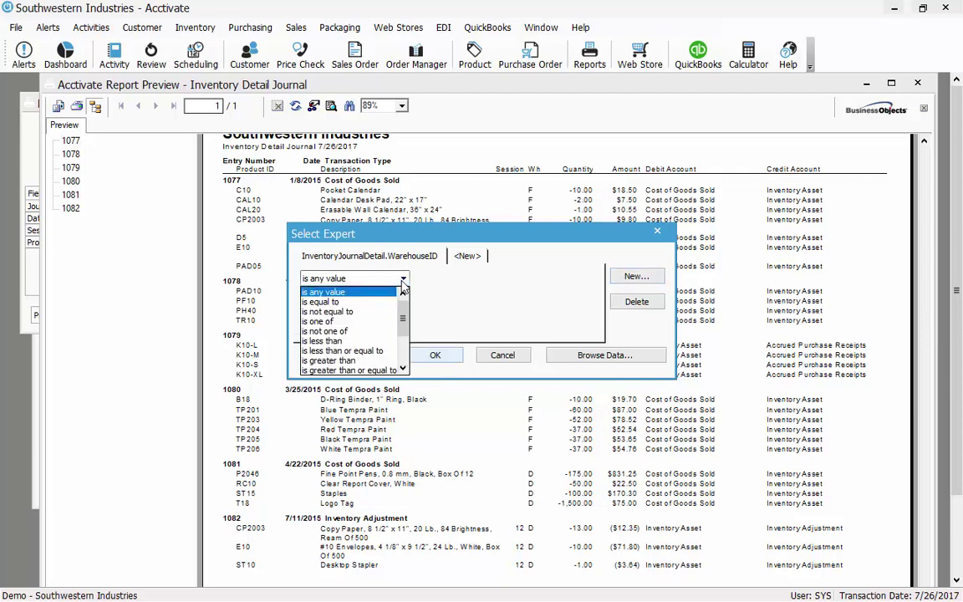
click(364, 303)
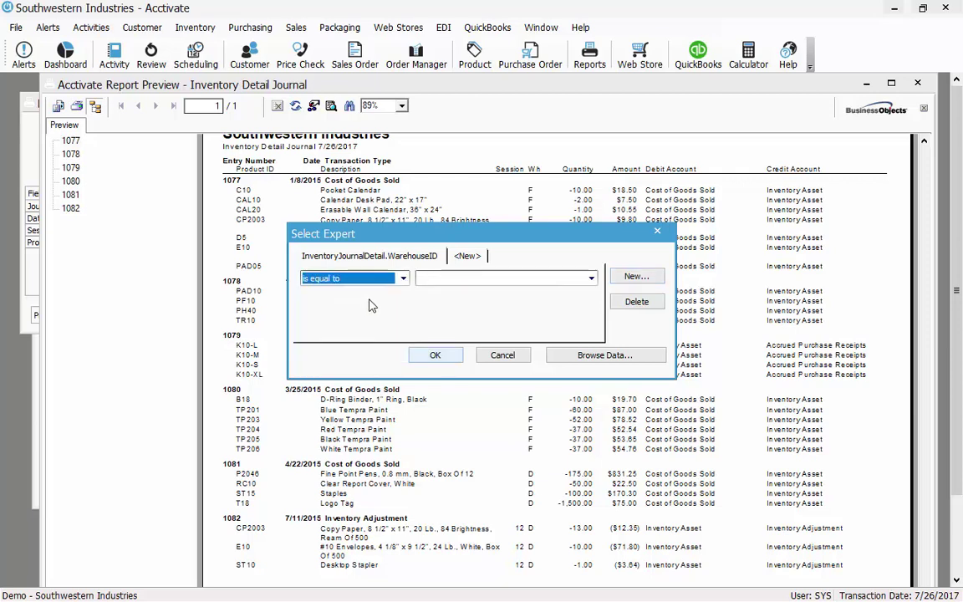
click(565, 277)
click(531, 291)
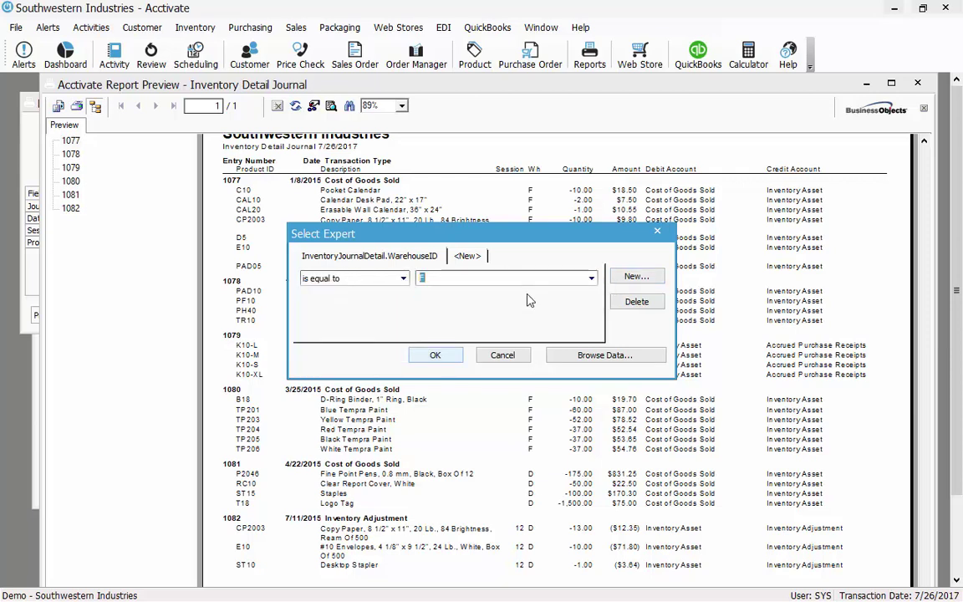
click(435, 355)
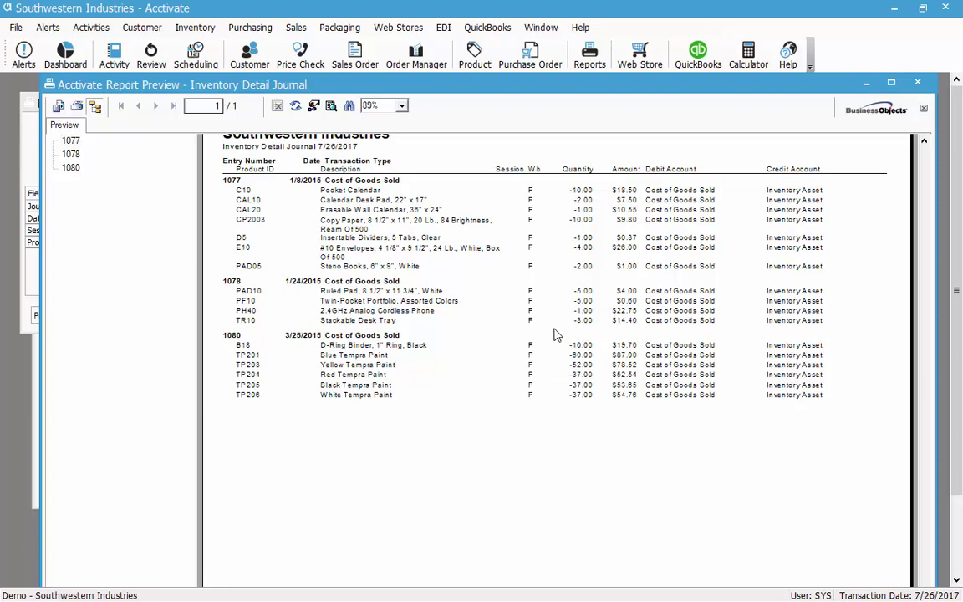
Open the record of product CAL10 from journal entry 1077 and move its window below that report line.
click(249, 199)
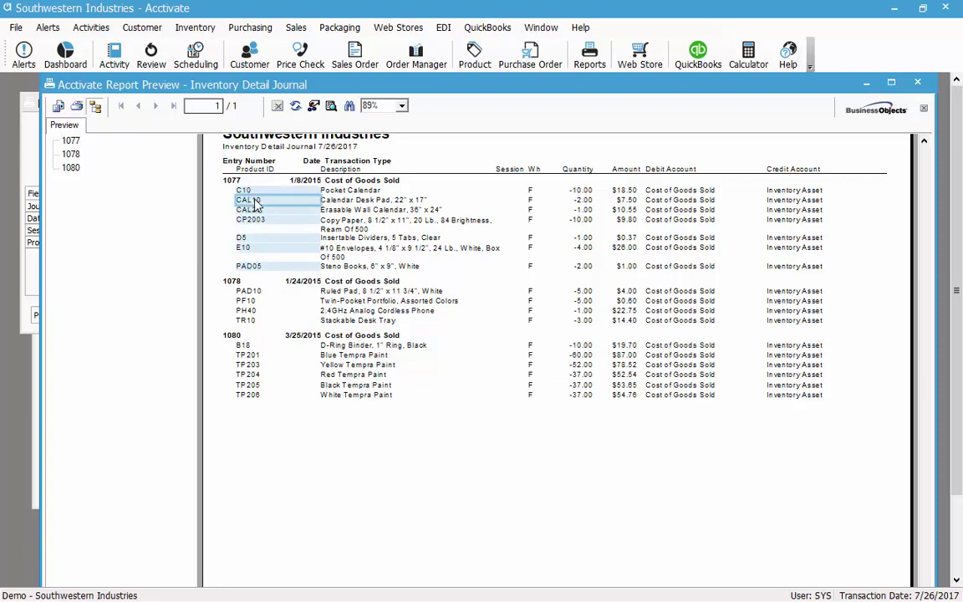
double_click(259, 206)
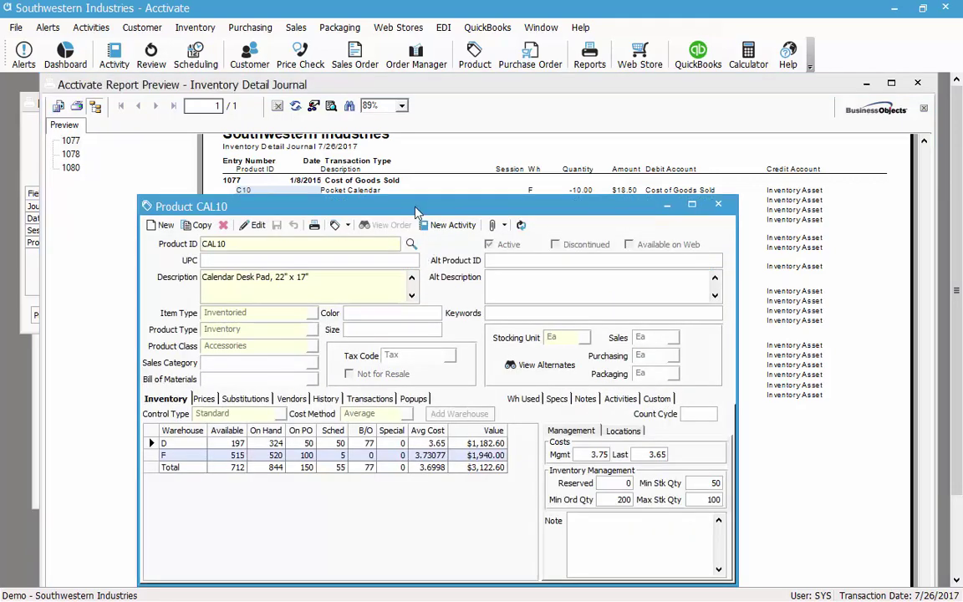
drag(376, 200, 371, 230)
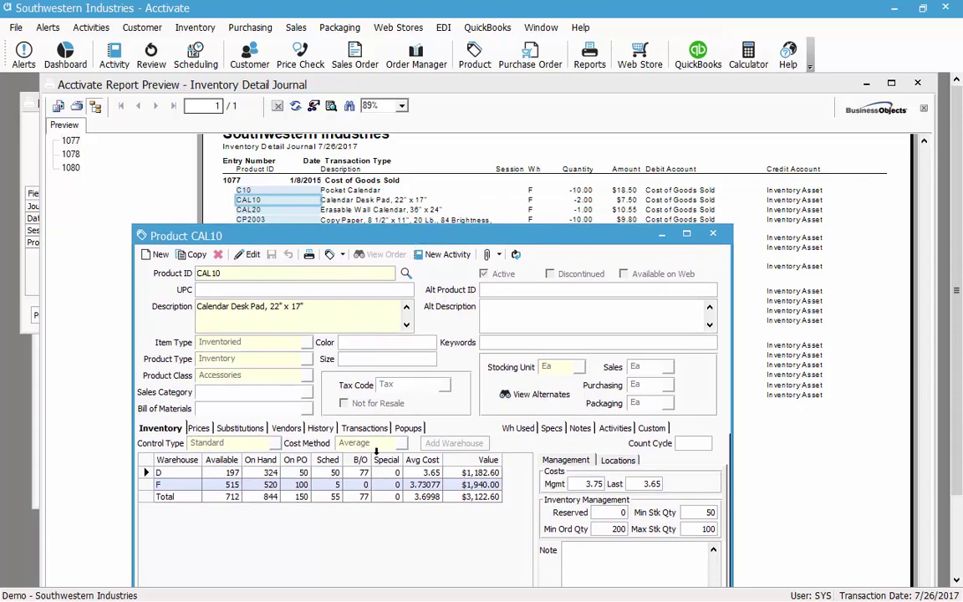
Show product CAL10's transactions for warehouse F and select the sale dated 1/8/2015.
click(364, 427)
click(237, 443)
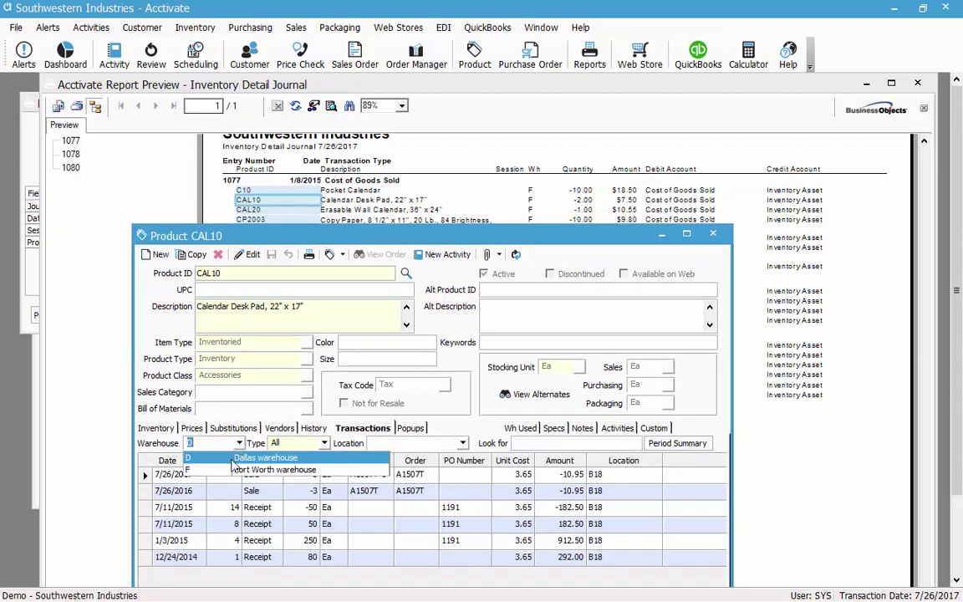
click(187, 471)
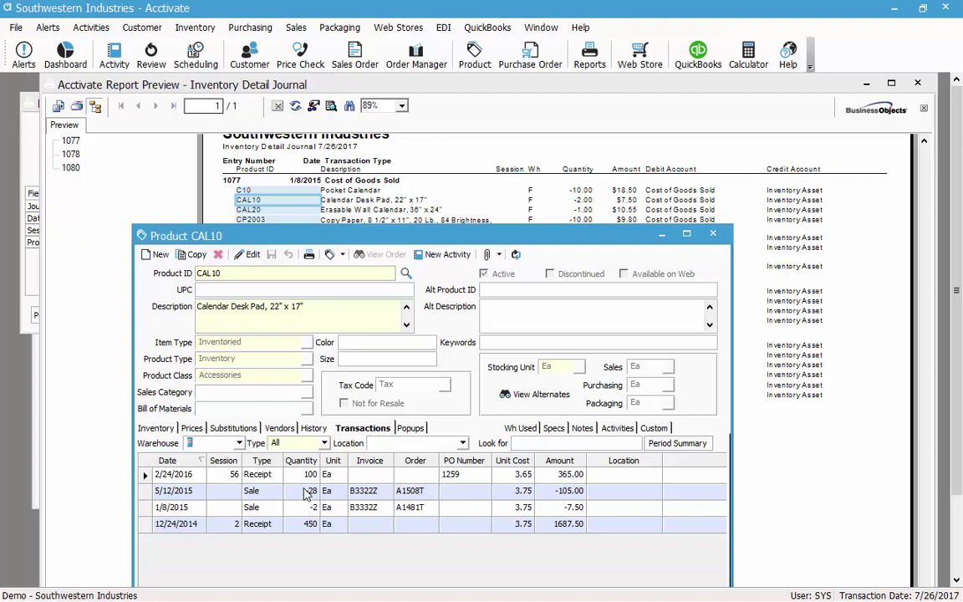
click(143, 509)
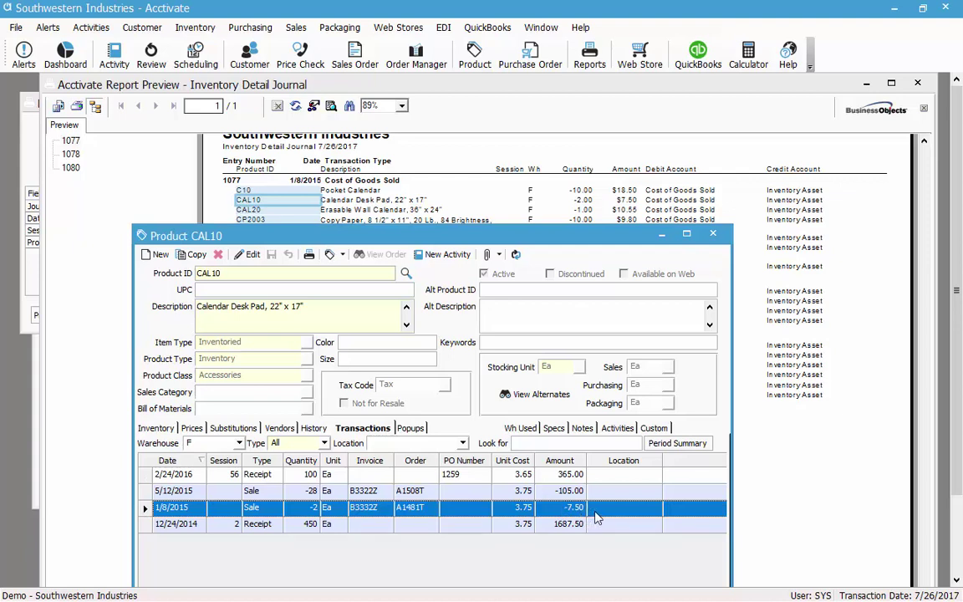
Search CAL10's warehouse F transactions for the order number of the 1/8/2015 sale, and clear the search text.
click(533, 445)
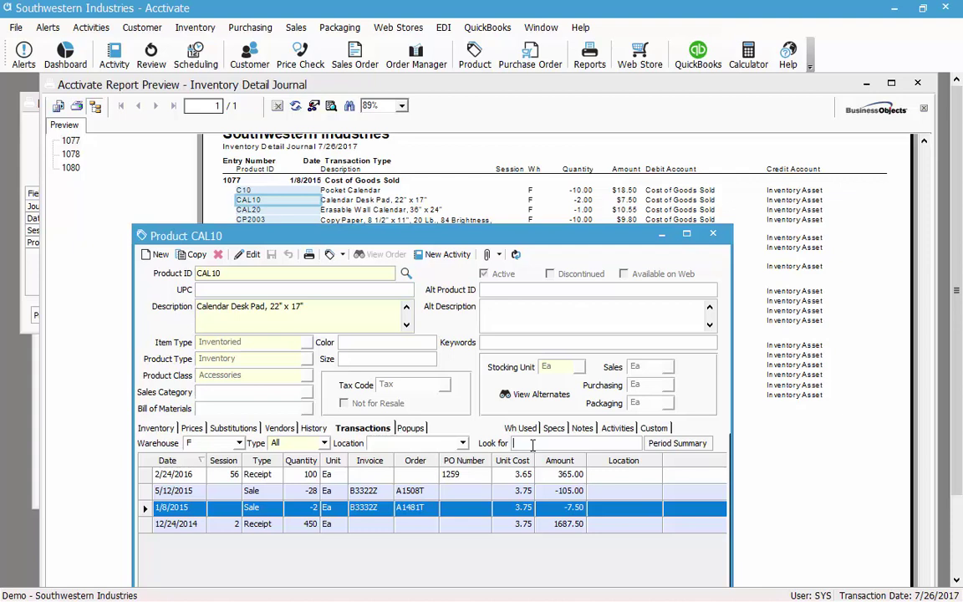
text(A)
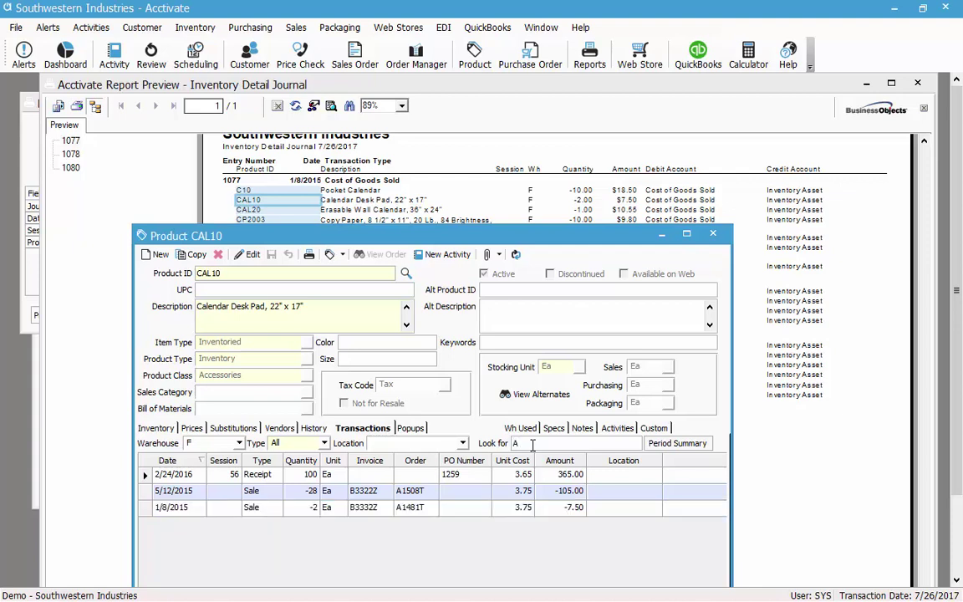
text(148)
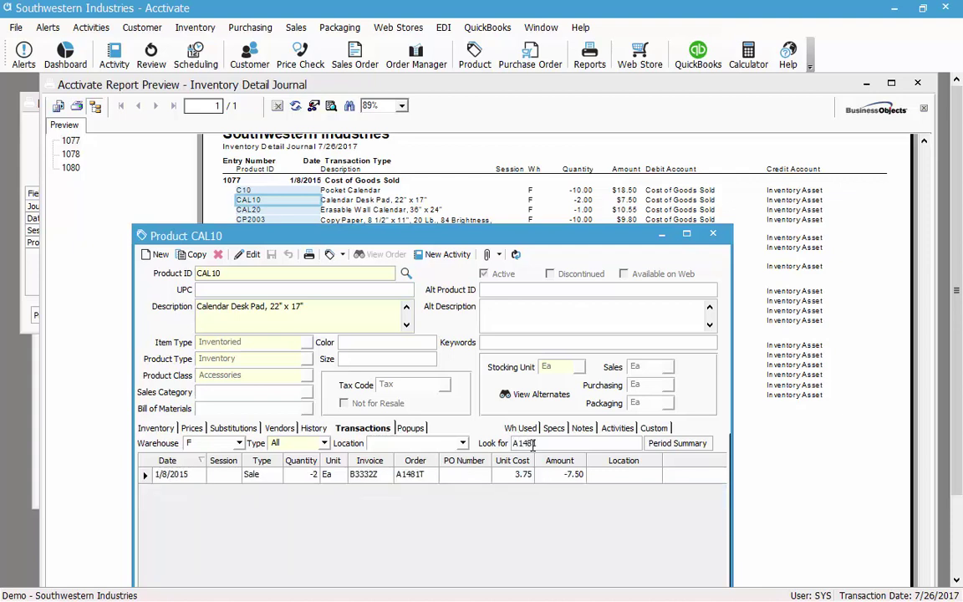
text(1T)
key(BackSpace)
key(BackSpace)
key(BackSpace)
key(BackSpace)
key(BackSpace)
key(BackSpace)
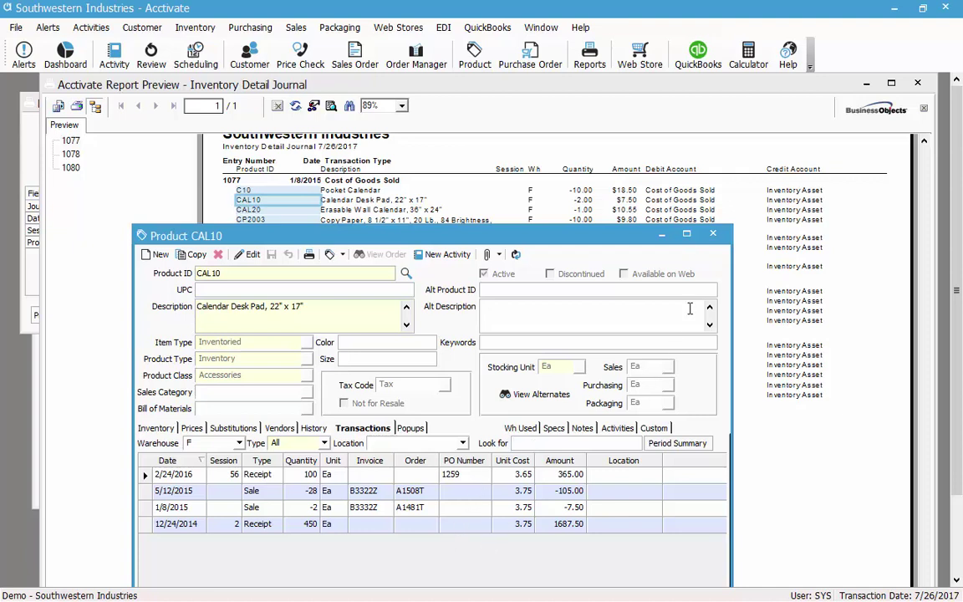
Close the CAL10 product record, the Inventory Detail Journal preview and its selection criteria.
click(713, 235)
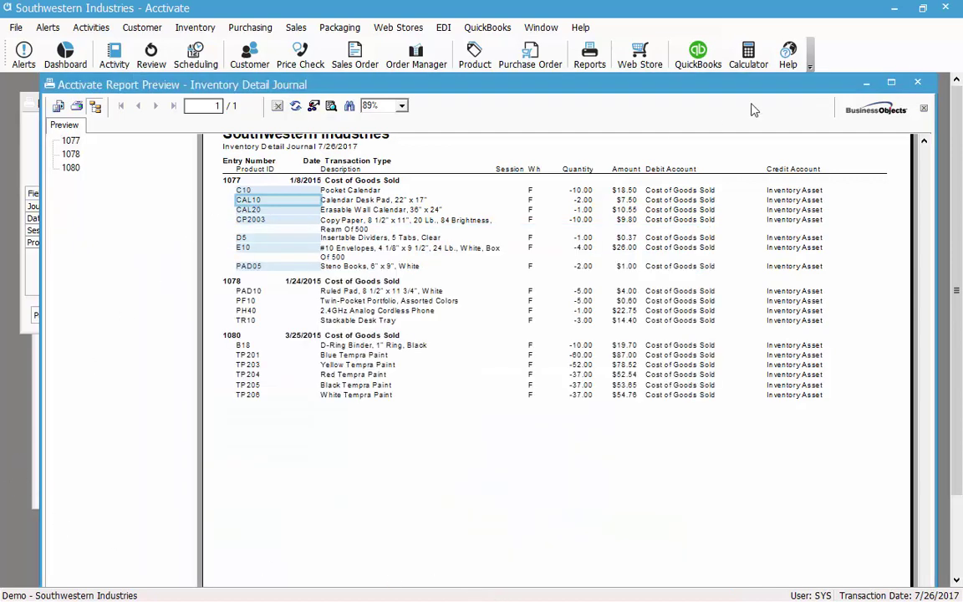
click(918, 82)
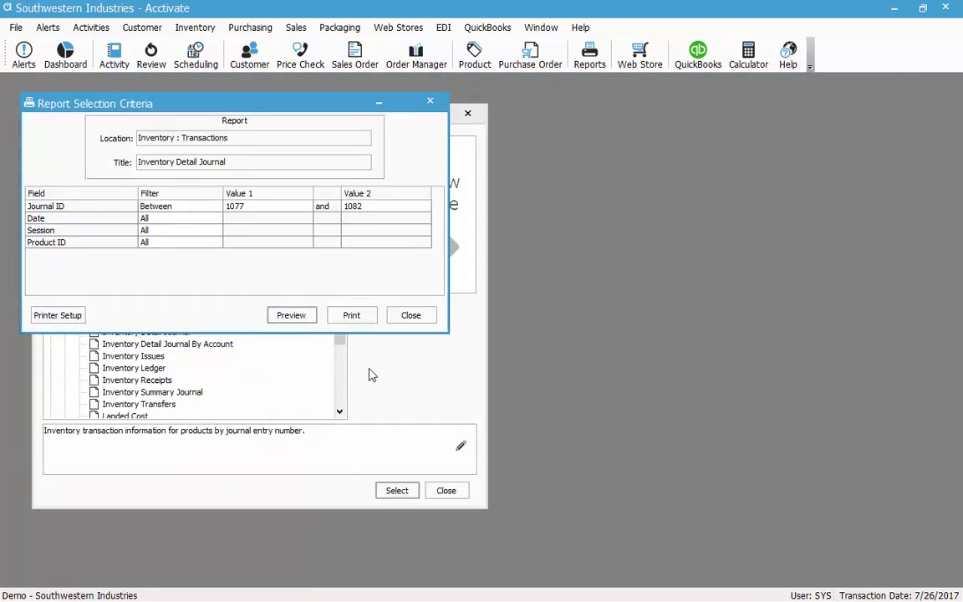
click(413, 318)
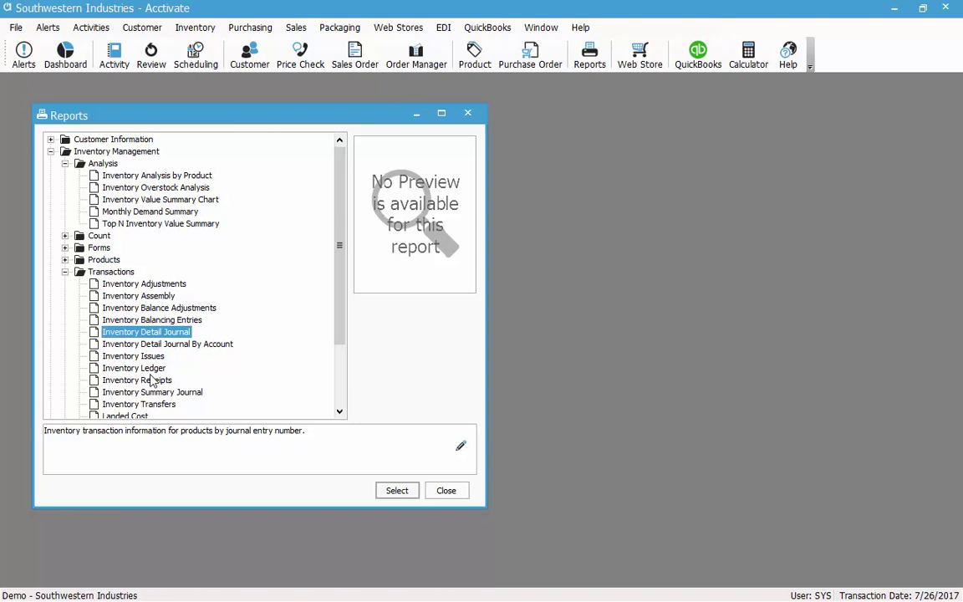
Open Inventory Ledger under Inventory Management, Transactions, set its Beginning Date to 1/1/2015 and preview the report.
click(164, 369)
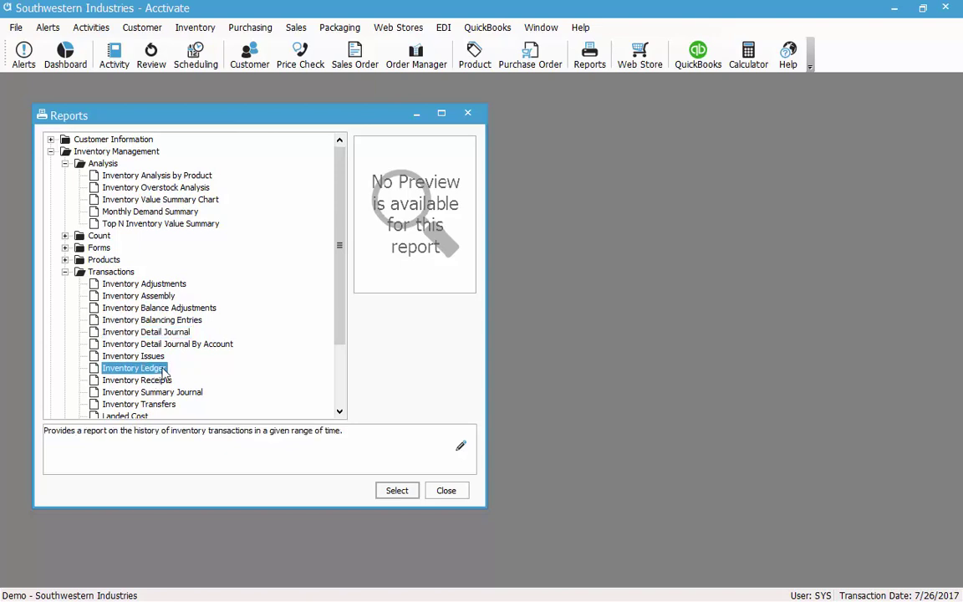
double_click(165, 373)
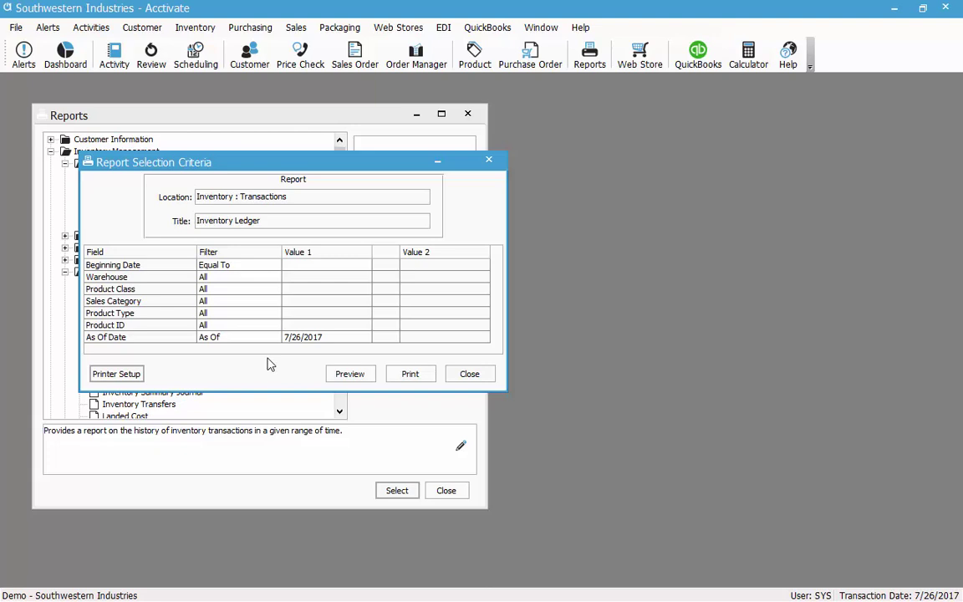
click(313, 264)
text(1/1/2015)
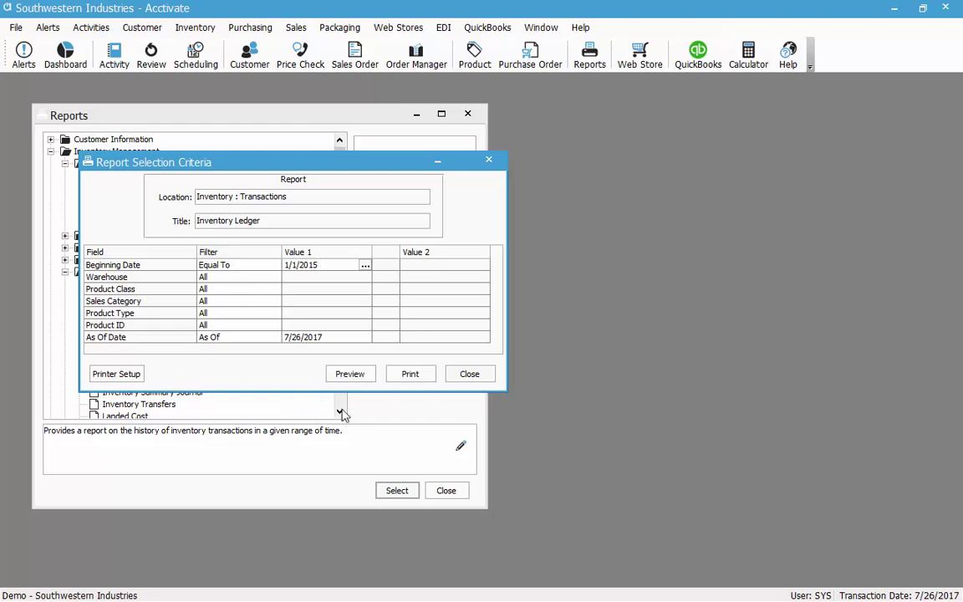
click(348, 373)
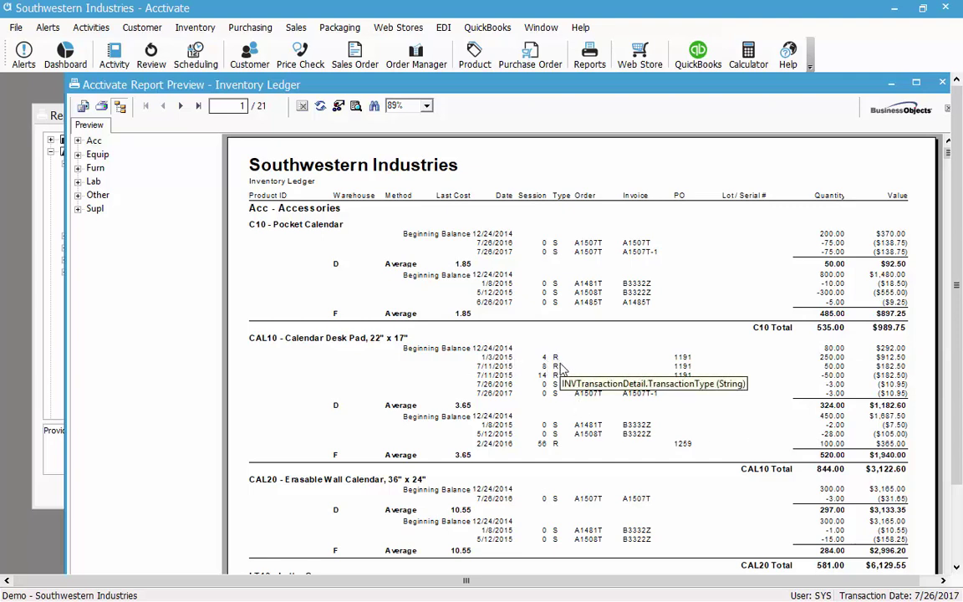
Highlight CAL10's purchase order numbers for warehouse D, clear the highlight, and page through the Inventory Ledger to page 4.
click(690, 375)
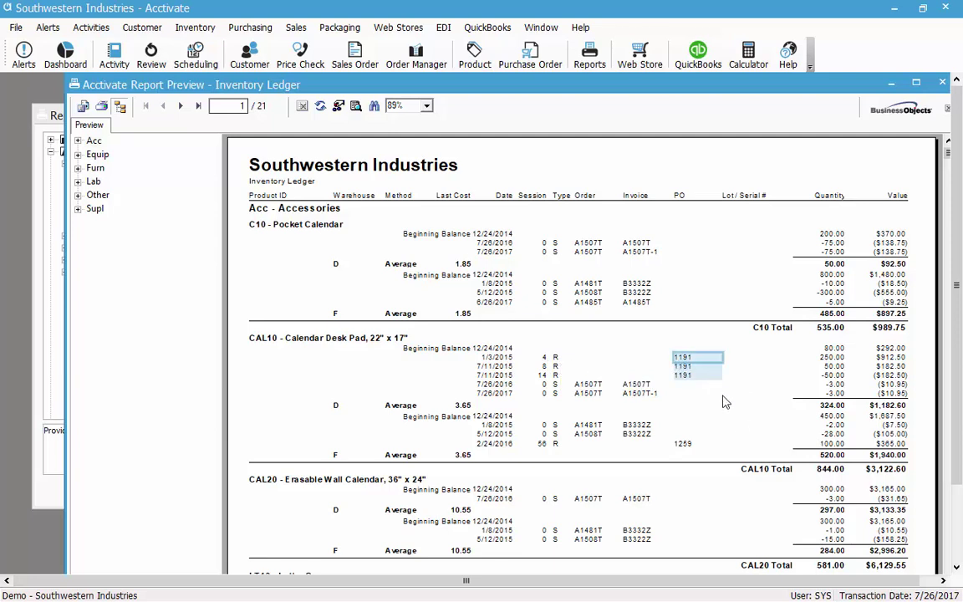
click(719, 396)
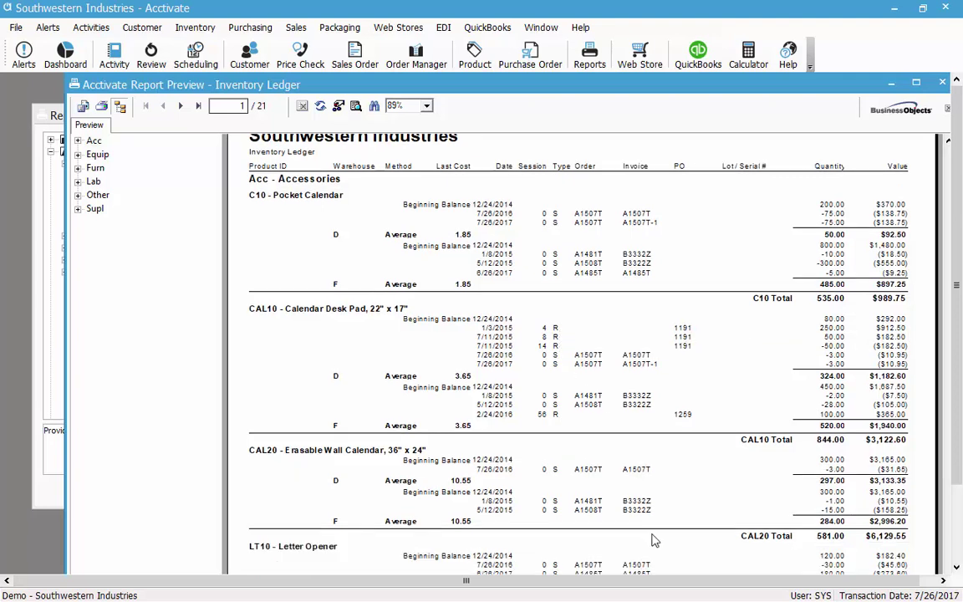
scroll(648, 531, down, 1)
click(182, 107)
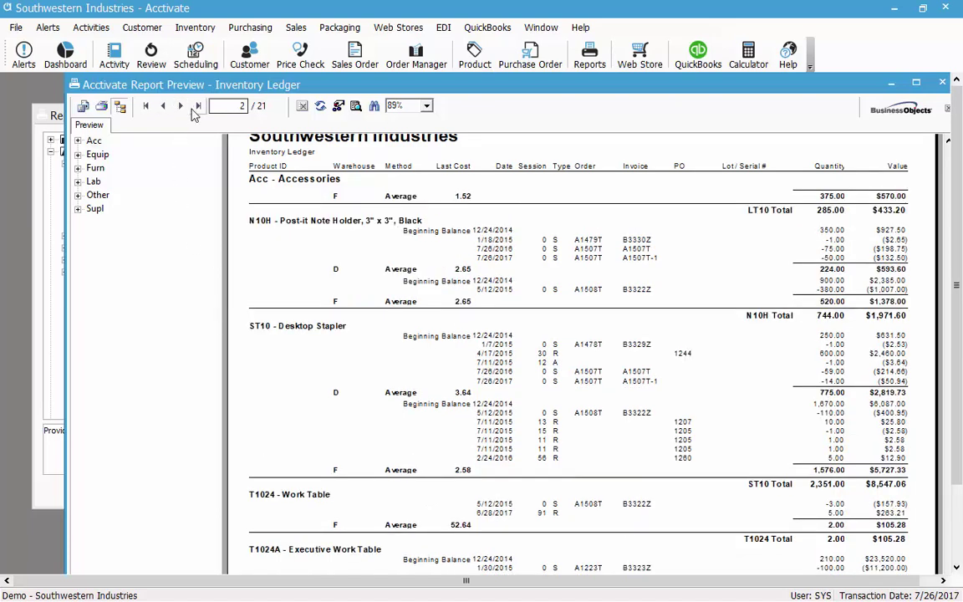
click(180, 112)
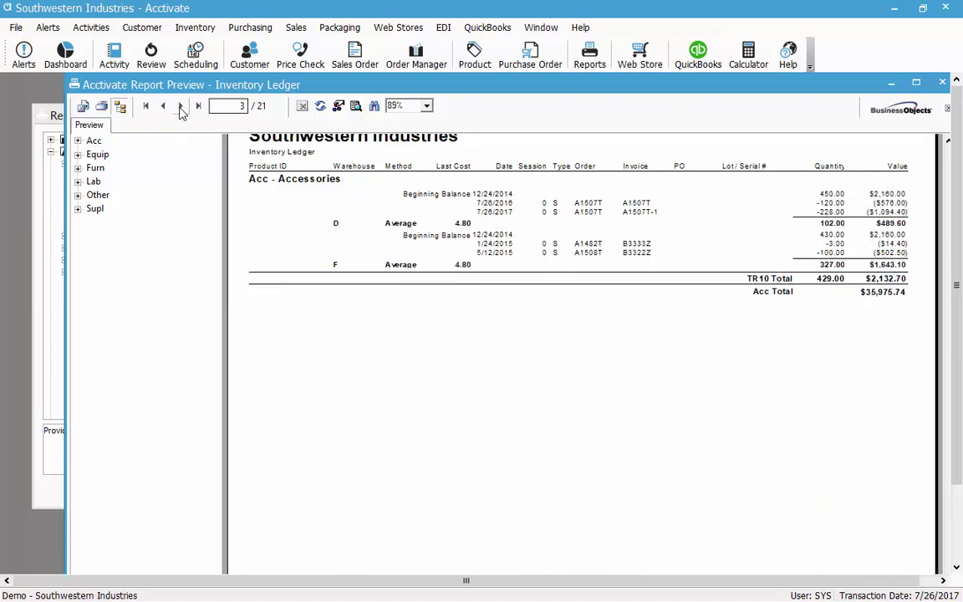
click(181, 112)
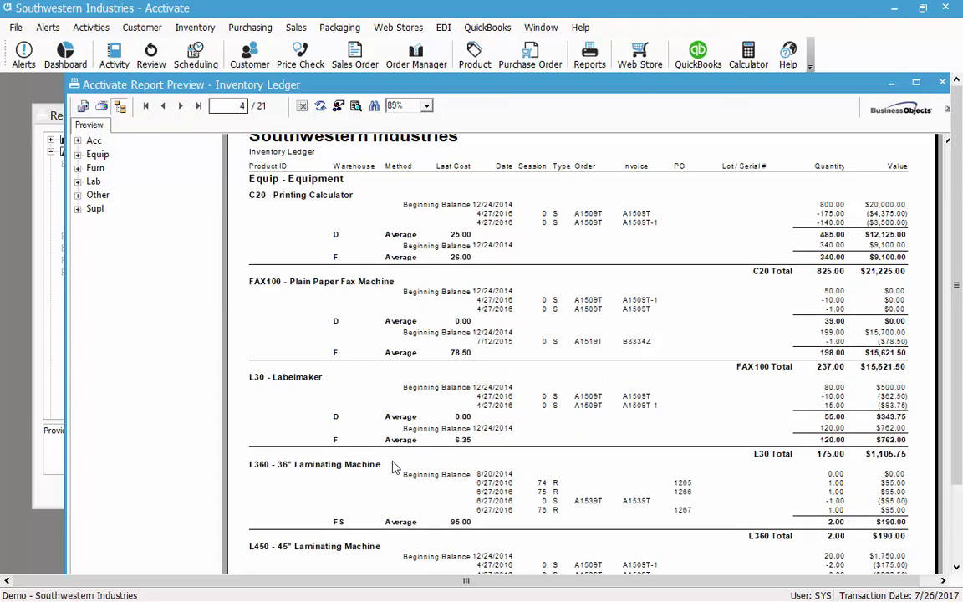
scroll(351, 448, up, 1)
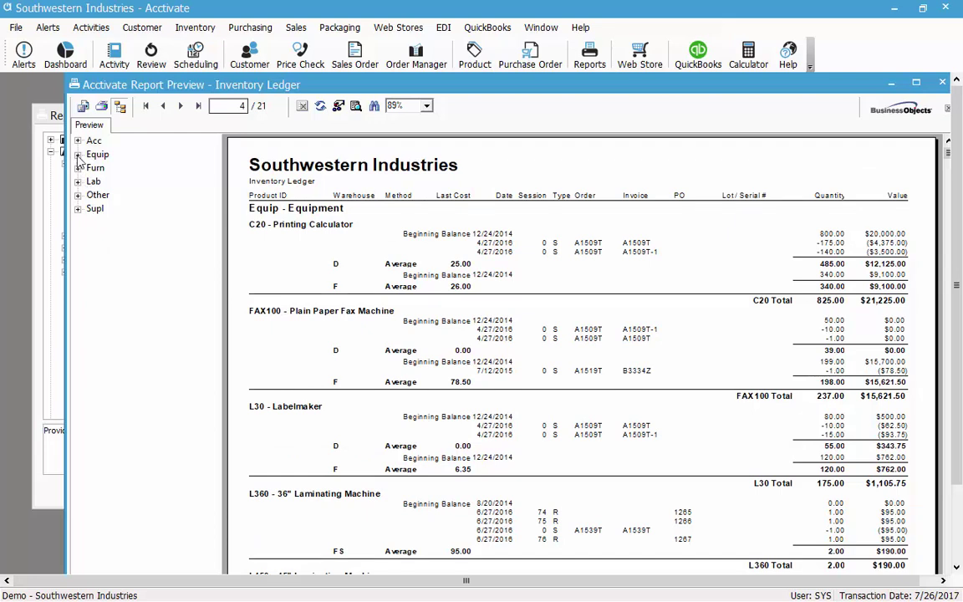
Jump through the report's group tree to TL1024's warehouse D under Furn, and to TP201 under Supl.
click(78, 171)
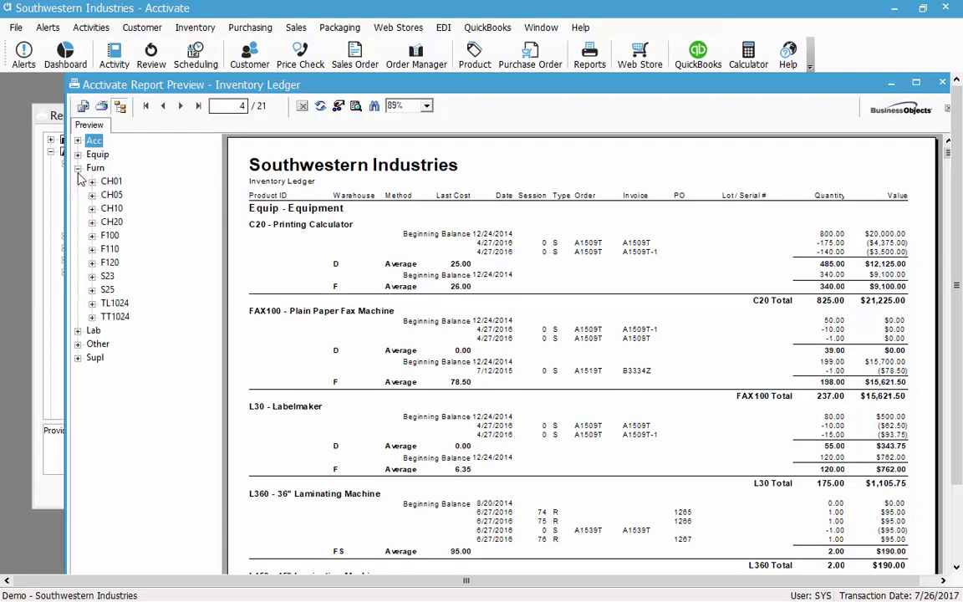
click(92, 303)
click(117, 317)
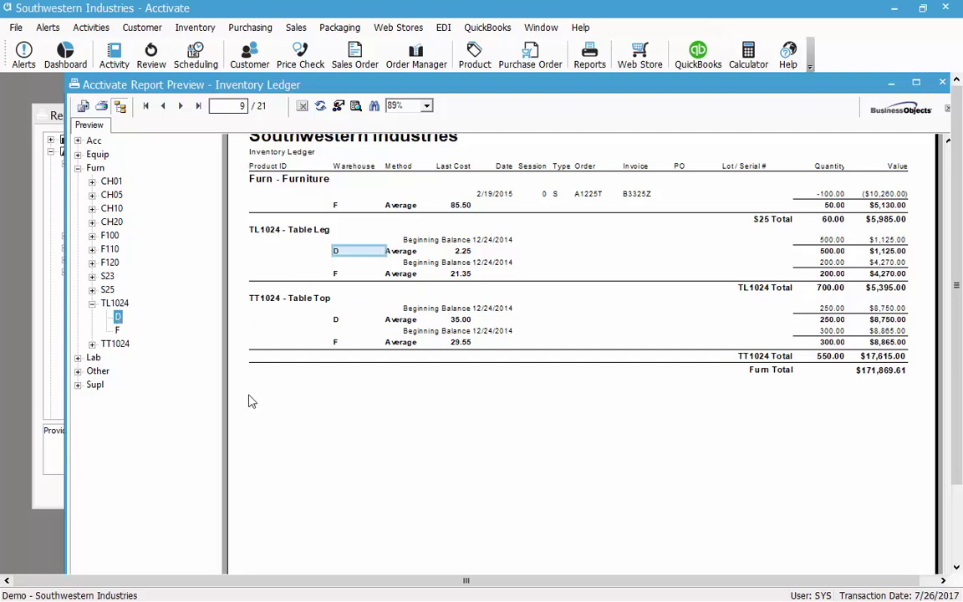
click(77, 372)
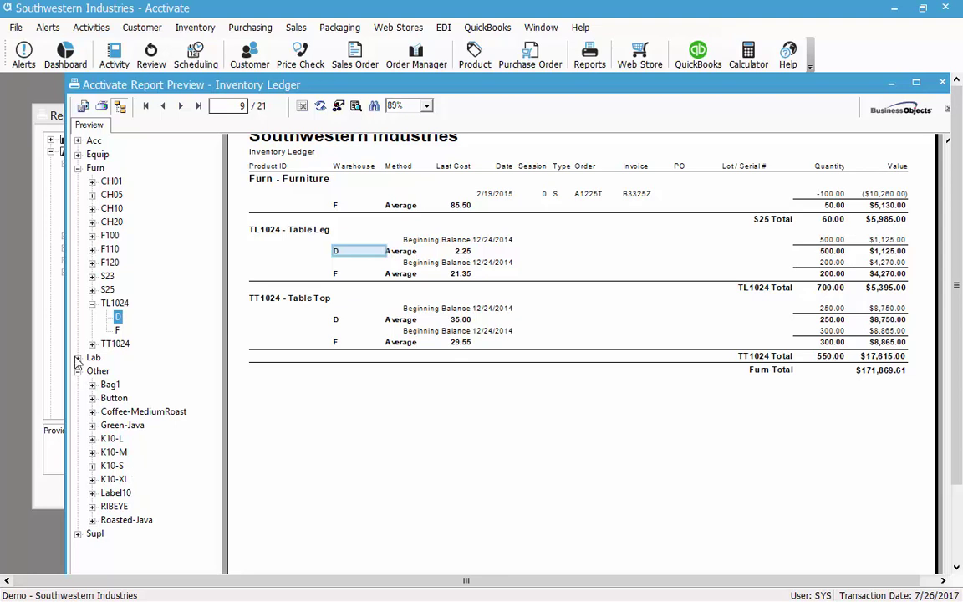
click(77, 534)
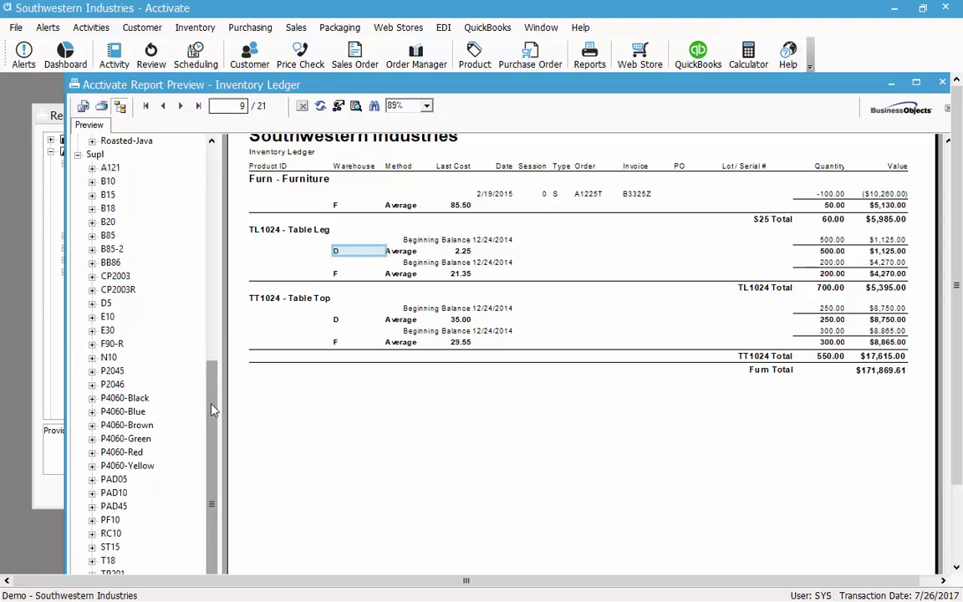
click(112, 573)
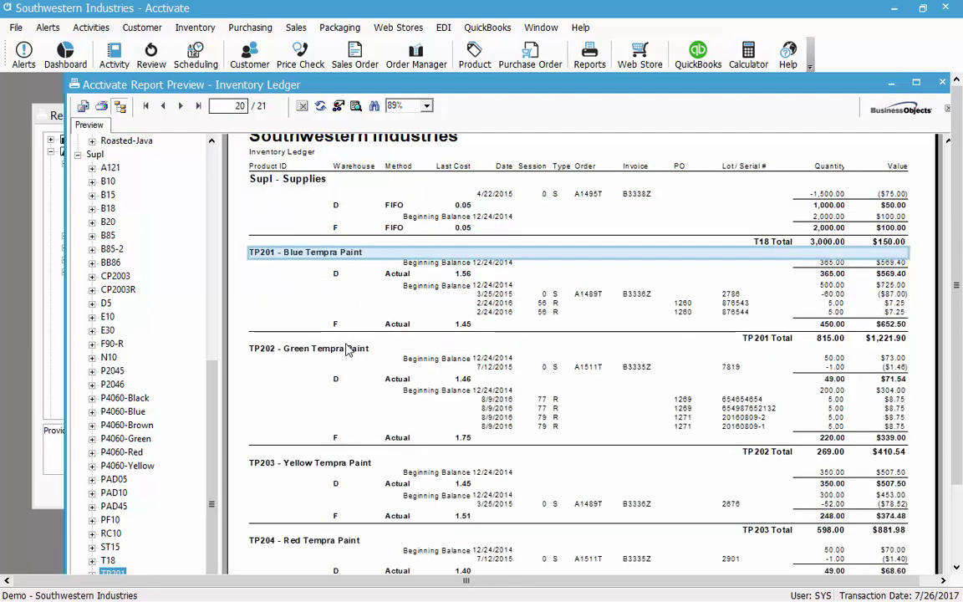
Highlight the lot numbers on TP201's warehouse F transactions, and clear the highlight.
click(731, 297)
click(731, 294)
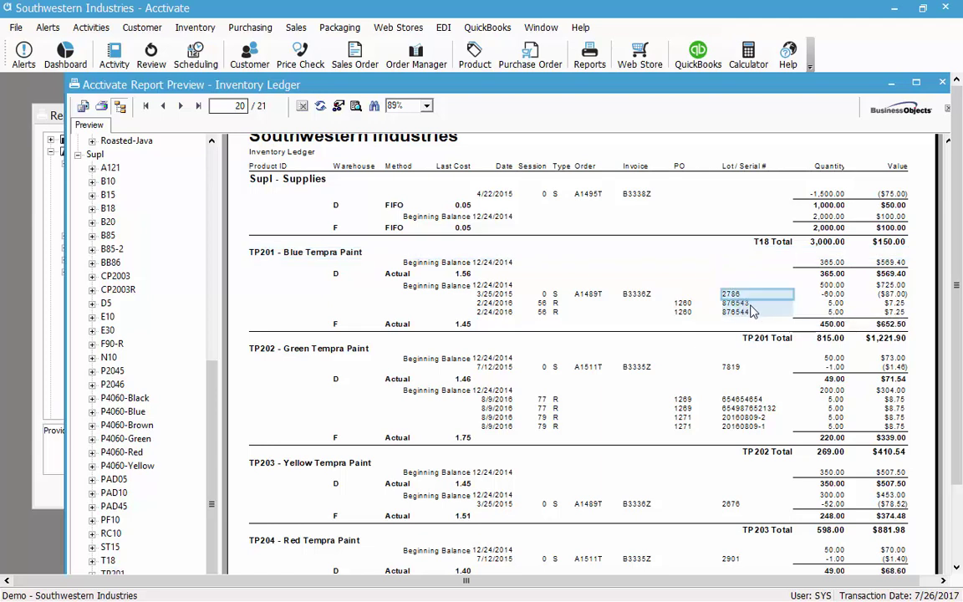
click(741, 311)
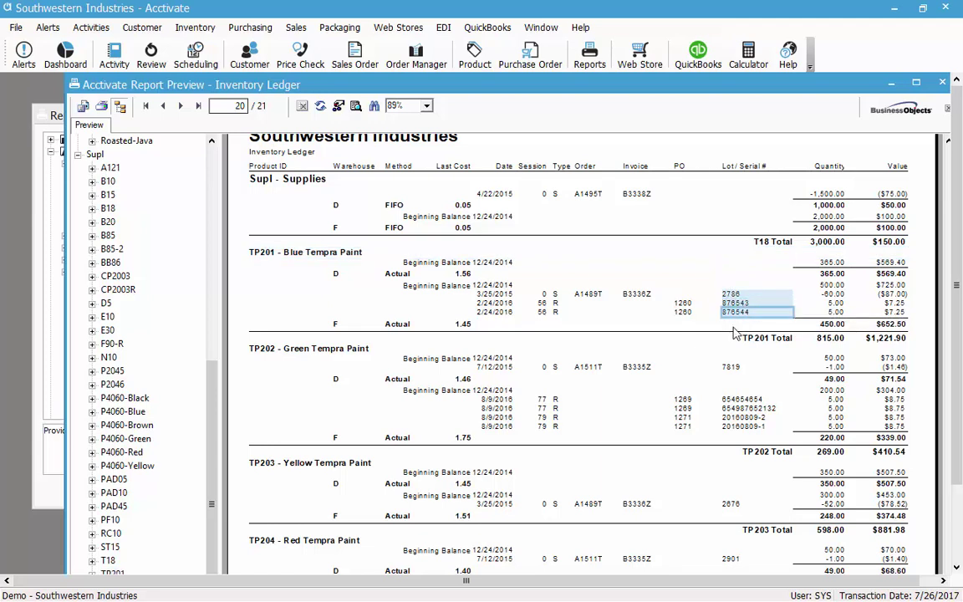
click(734, 330)
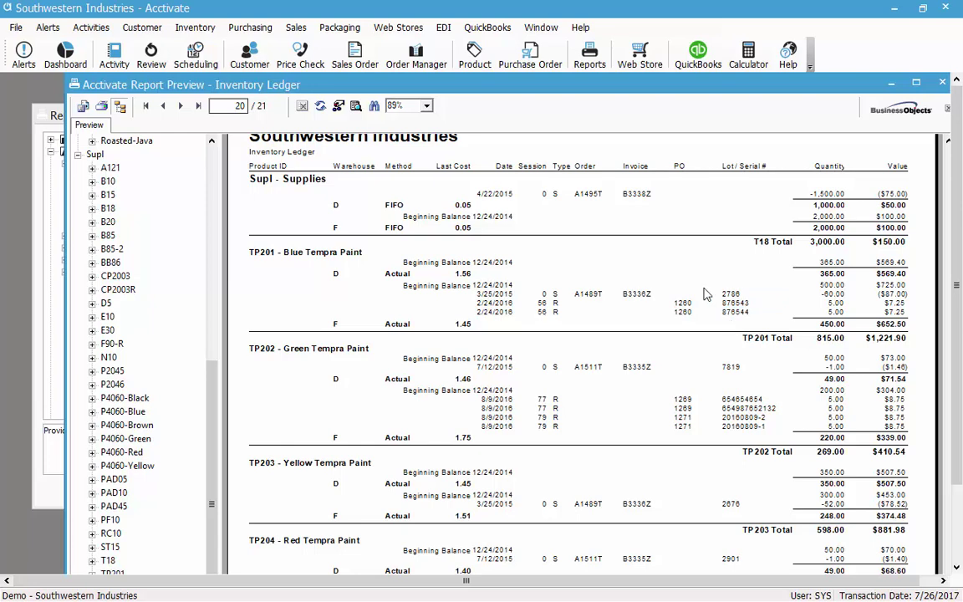
Add a new Select Expert filter on the INVTransactionDetail.LotNumber field to the Inventory Ledger preview.
click(339, 107)
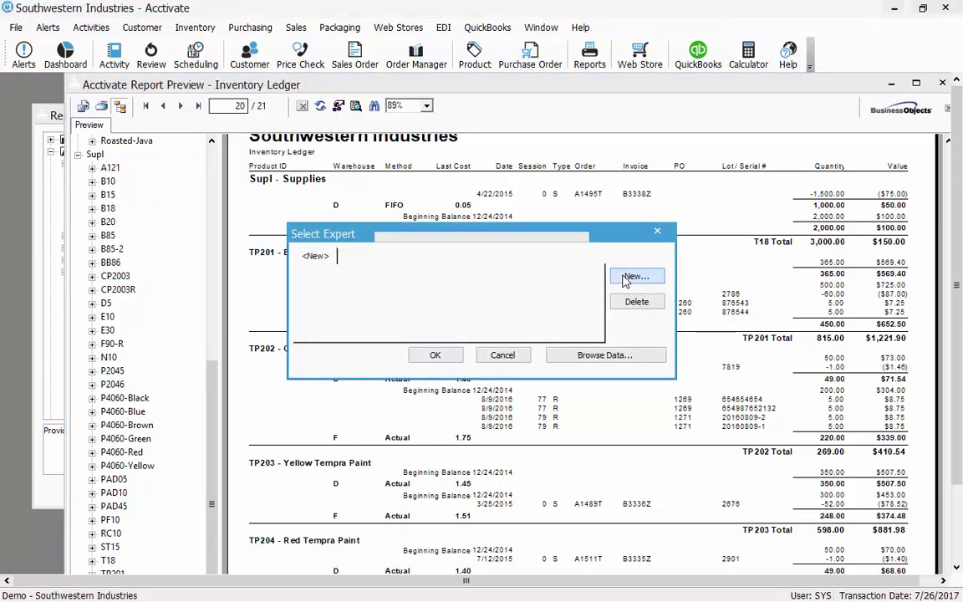
click(634, 277)
click(444, 347)
drag(444, 349, 457, 346)
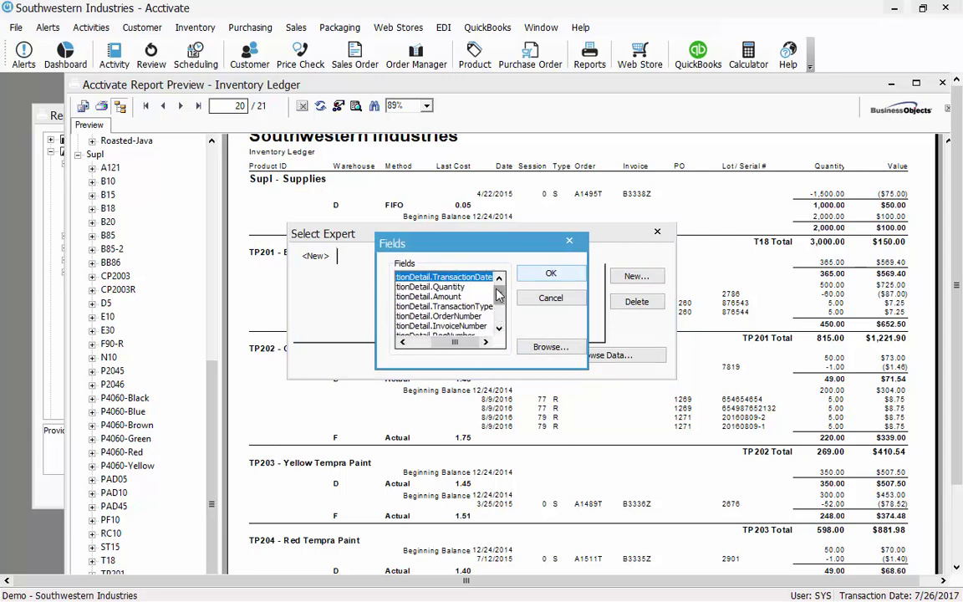
drag(498, 294, 499, 313)
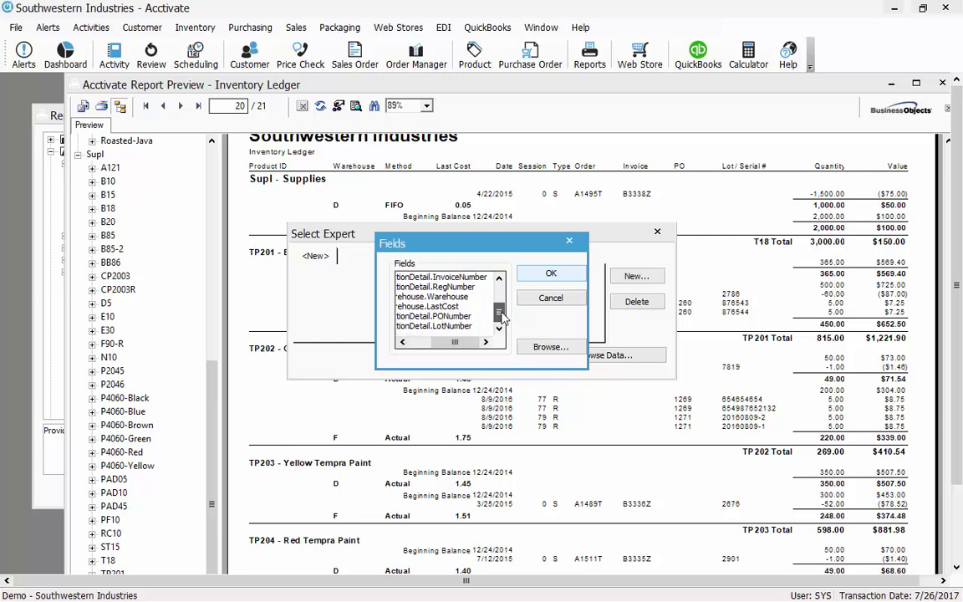
double_click(459, 326)
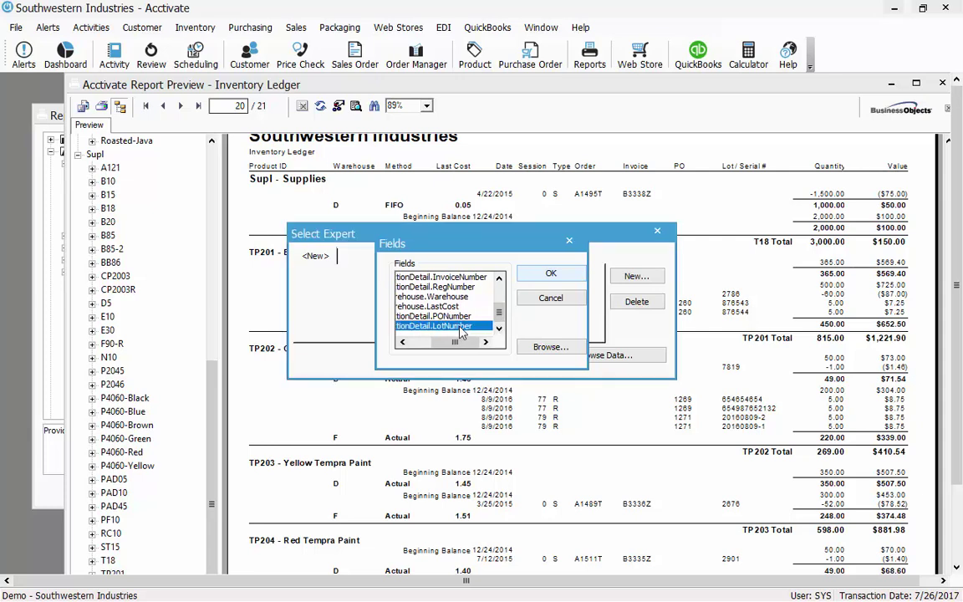
Set the lot number filter to is equal to 654654654 and apply it to the report.
click(404, 278)
scroll(368, 313, up, 1)
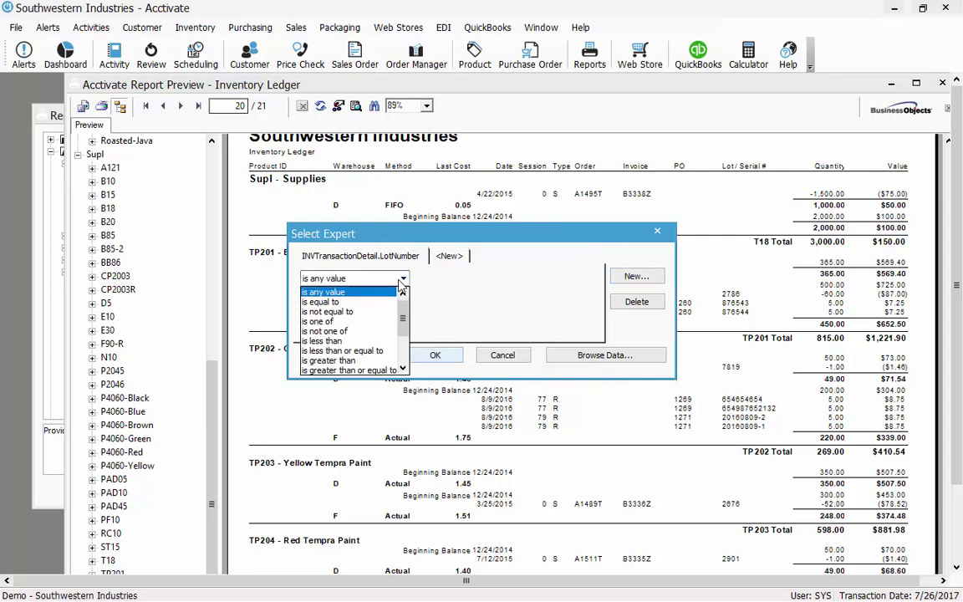
click(368, 301)
click(591, 279)
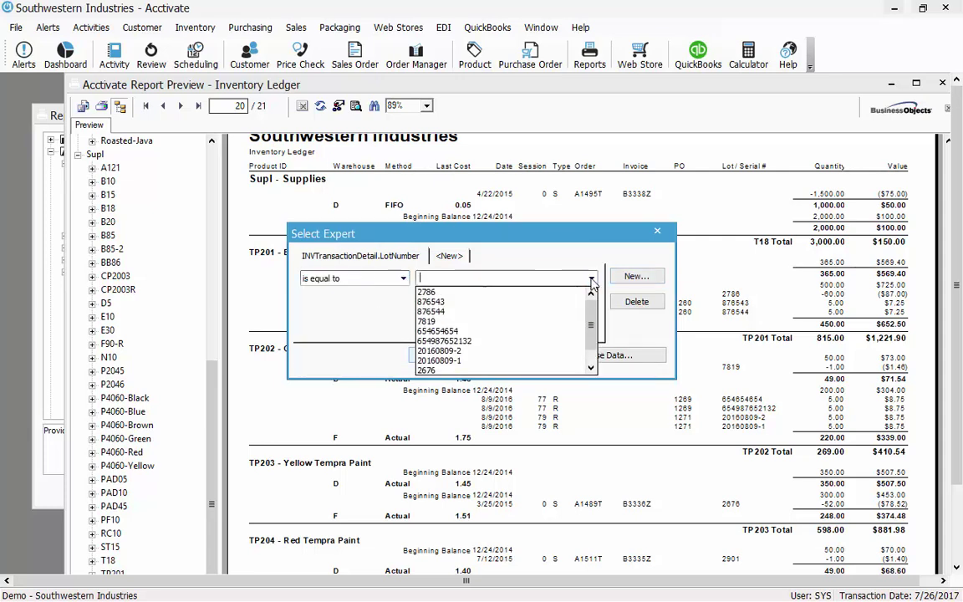
click(498, 330)
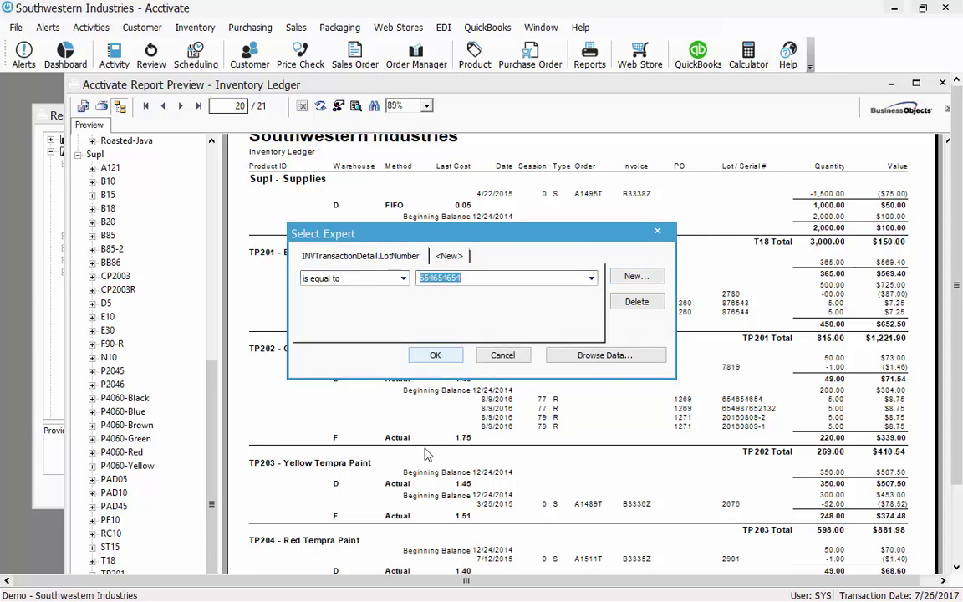
click(448, 358)
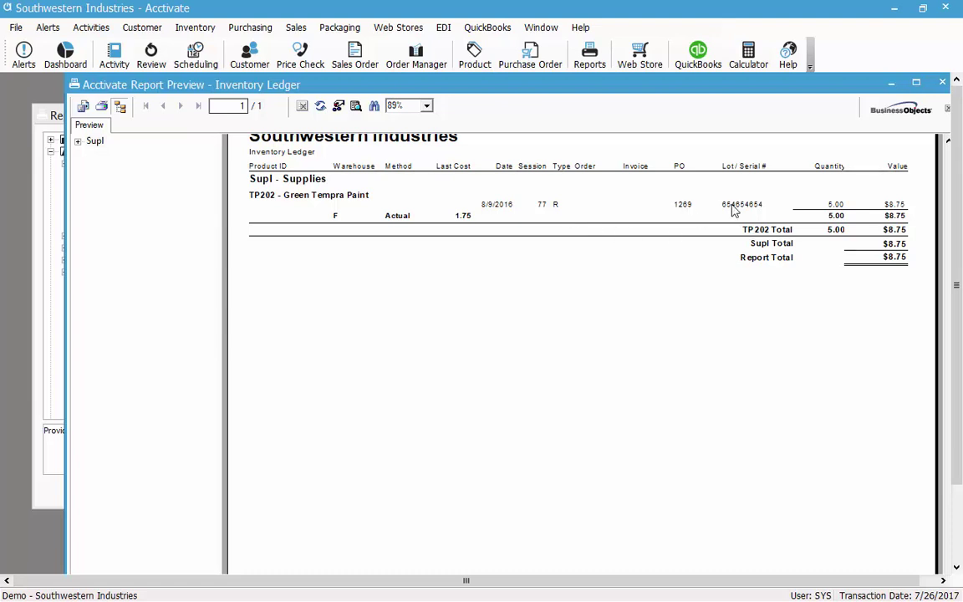
Close the Inventory Ledger preview and criteria, and open the selection criteria of Stock On Hand under Inventory Management, Warehouse.
click(942, 82)
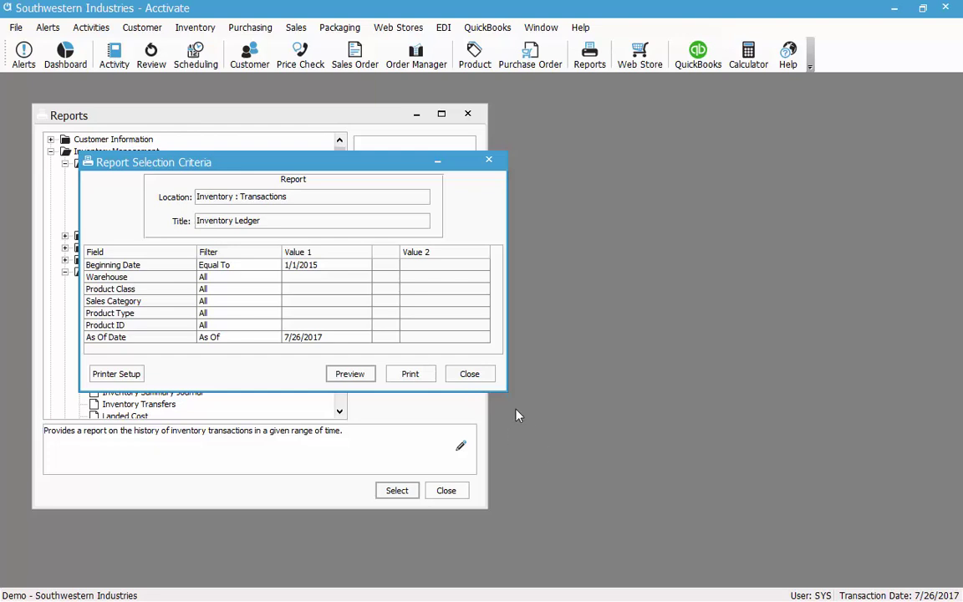
click(483, 376)
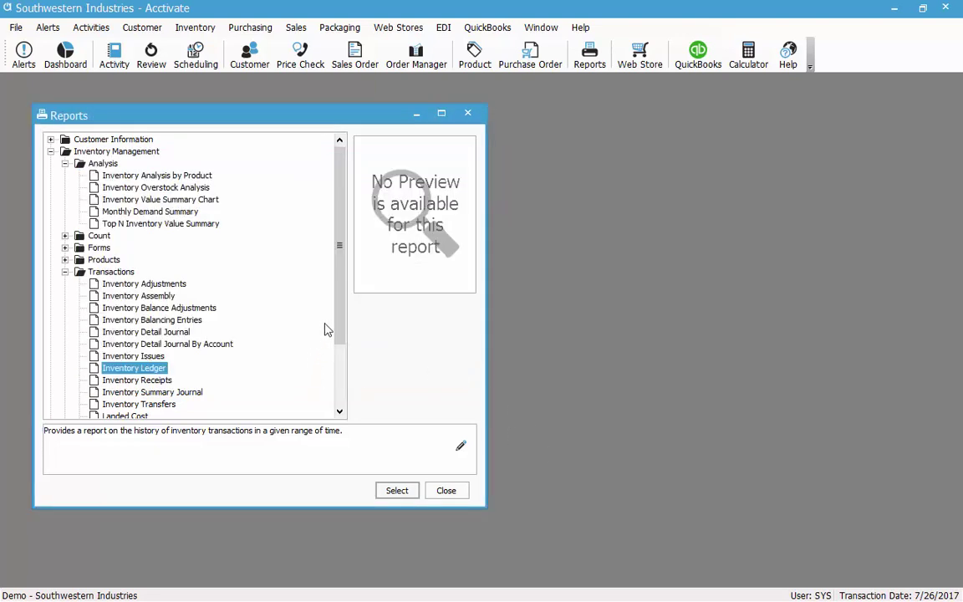
scroll(328, 310, down, 3)
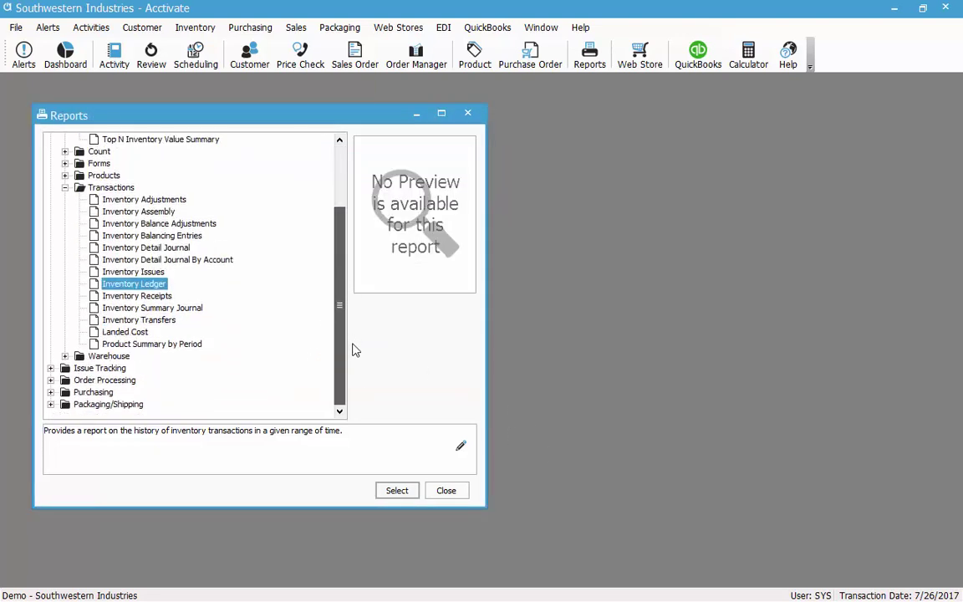
click(65, 355)
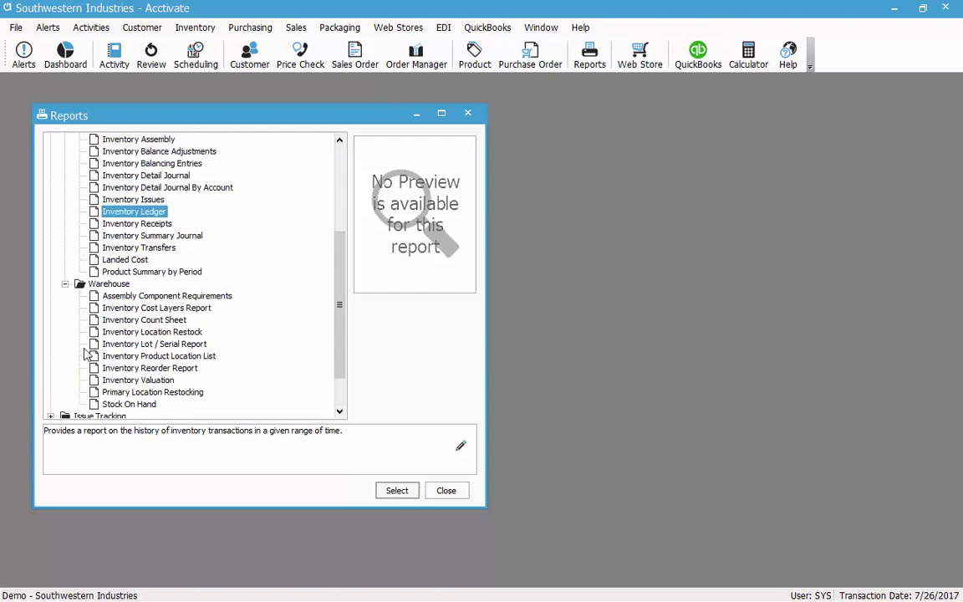
click(134, 405)
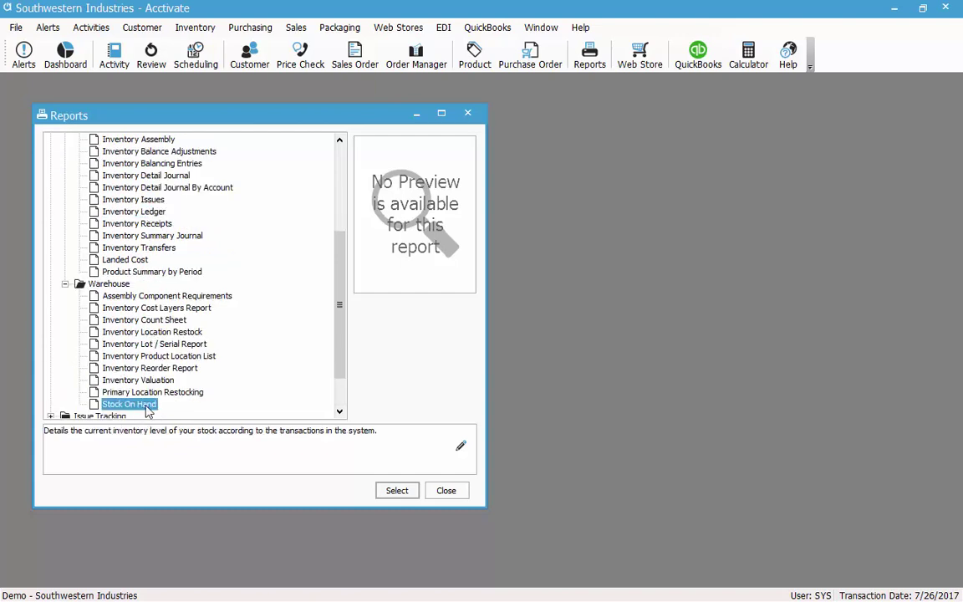
double_click(134, 405)
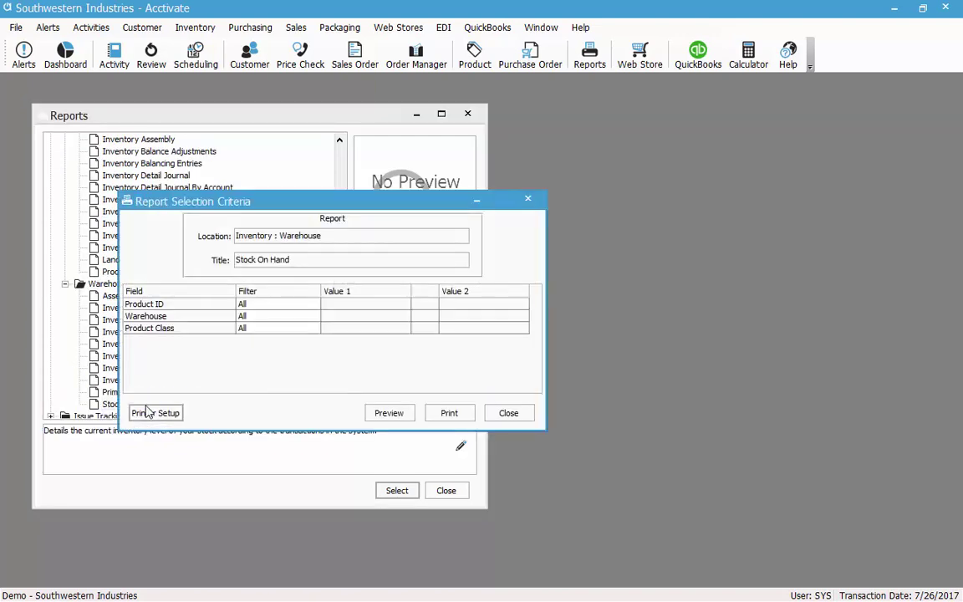
click(204, 332)
Open the Report Catalog in Configuration Management, agreeing to close all windows, and start editing it with the OrderProcessing folder selected.
click(16, 28)
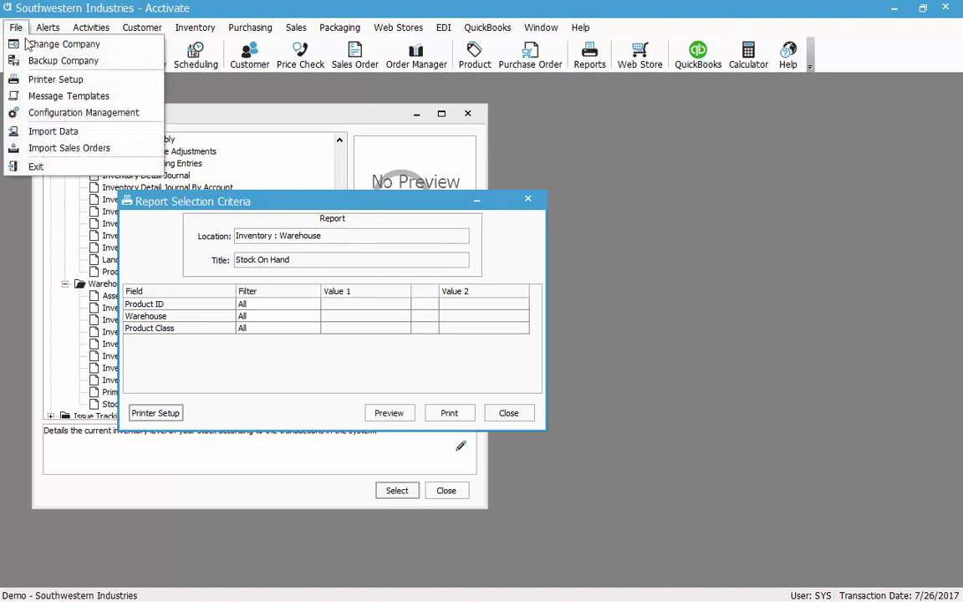
click(53, 118)
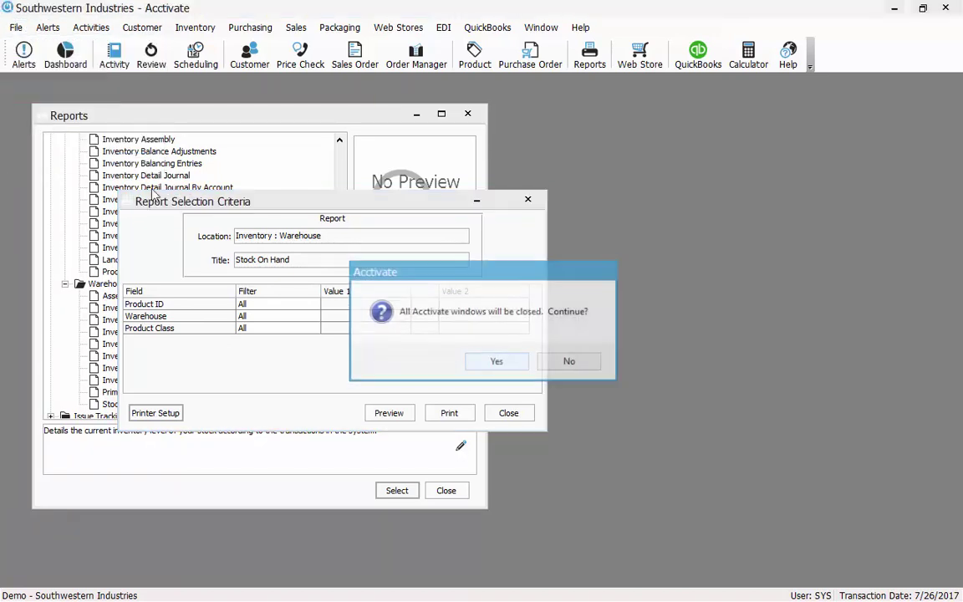
click(496, 361)
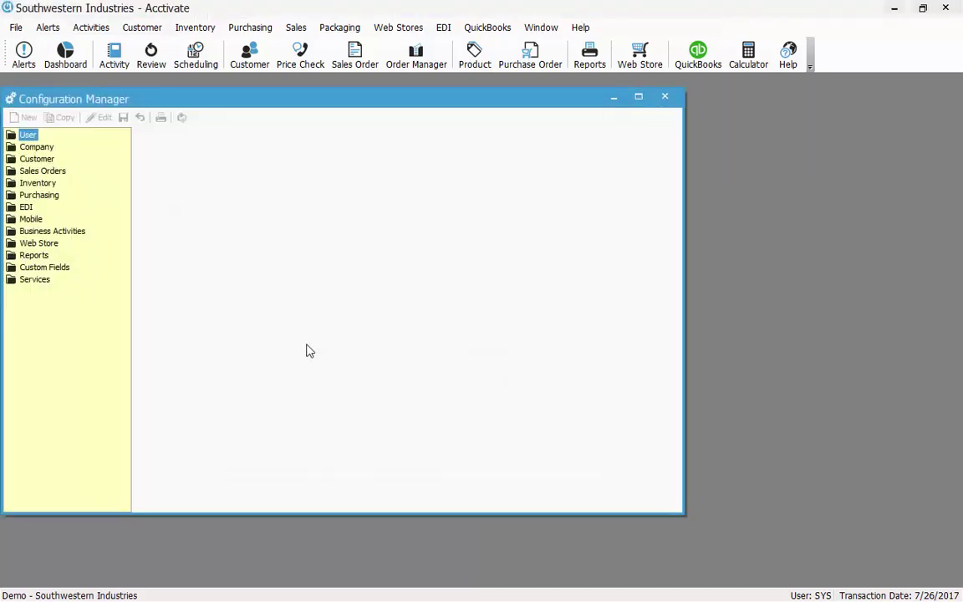
click(37, 255)
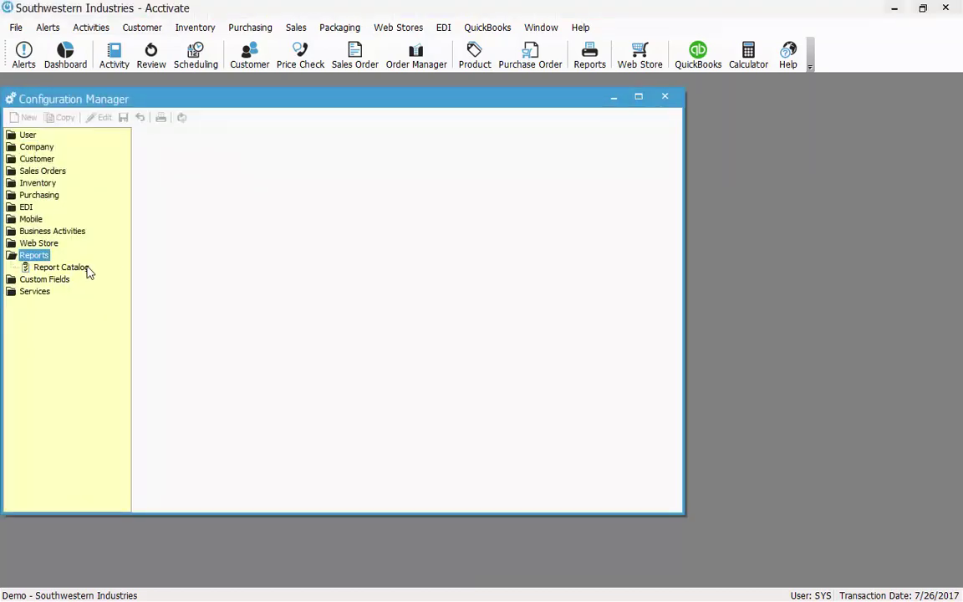
click(82, 269)
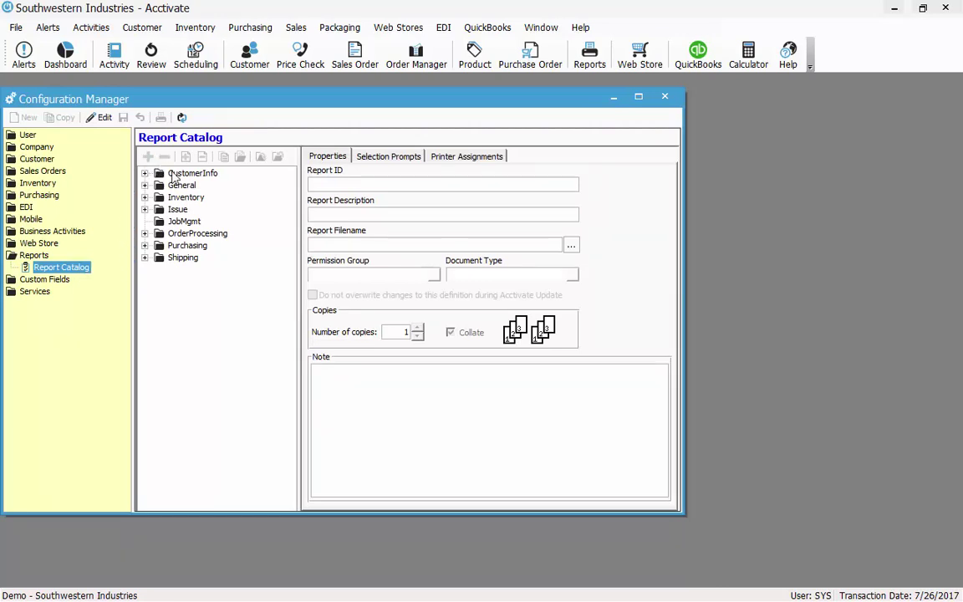
click(101, 117)
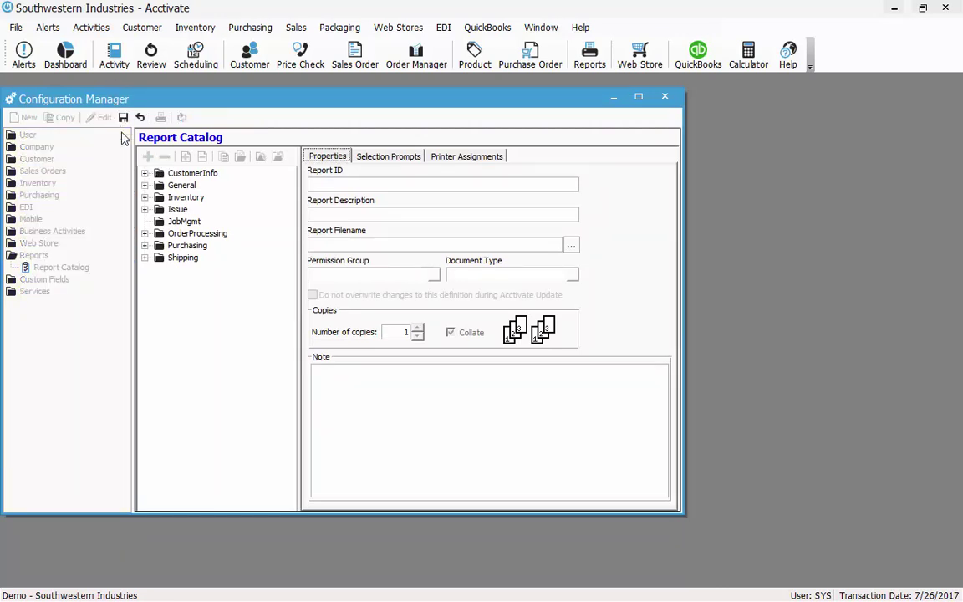
click(183, 235)
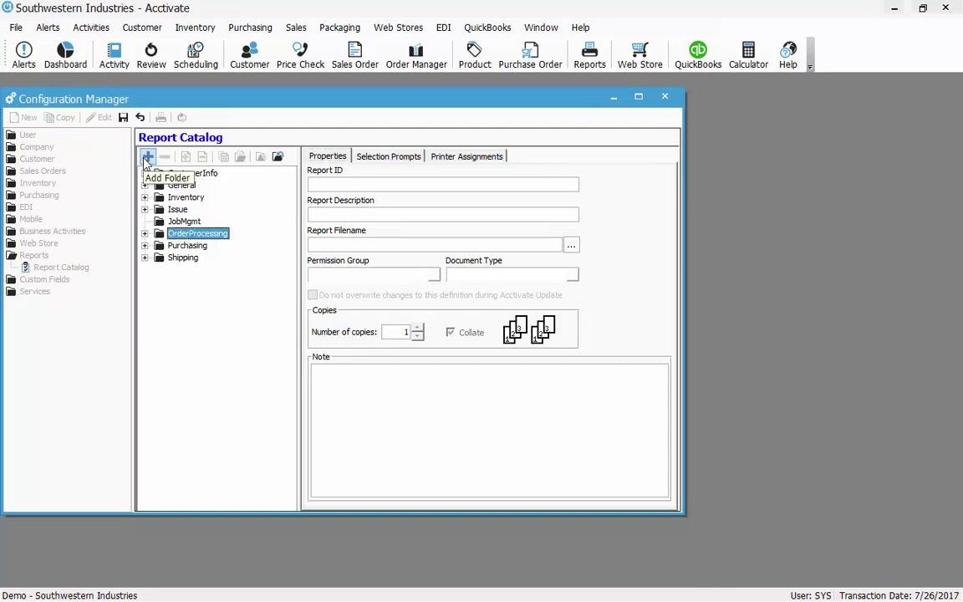
Examine the properties and selection prompts of the Lost Business Summary By Period report under OrderProcessing, Cancellations.
click(144, 235)
click(175, 245)
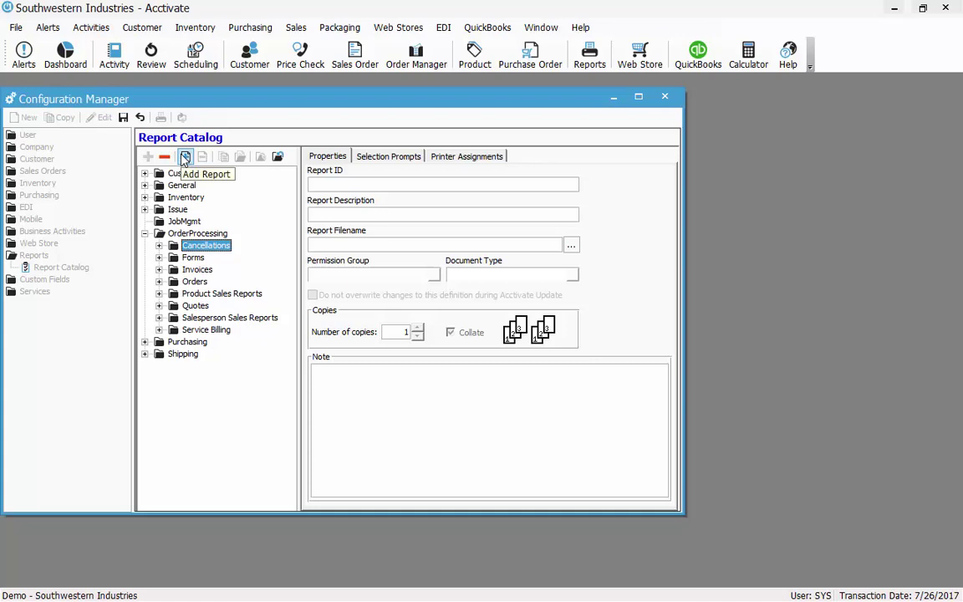
click(159, 245)
key(Down)
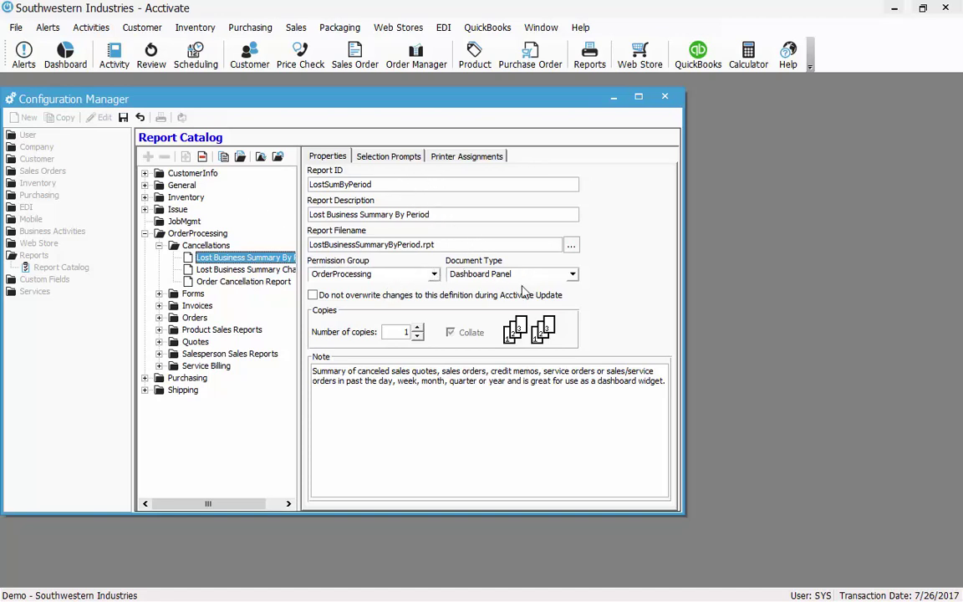
click(375, 157)
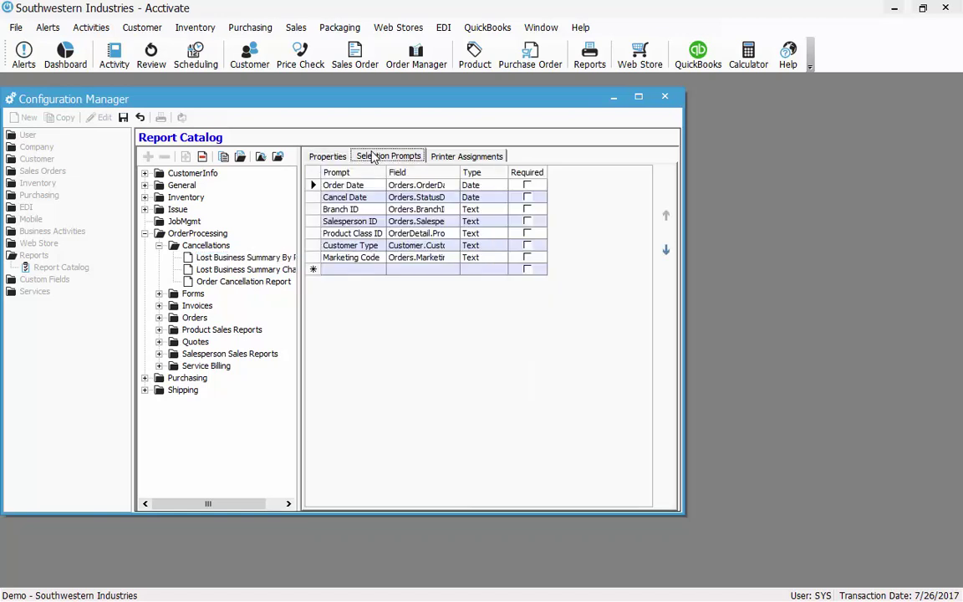
click(326, 159)
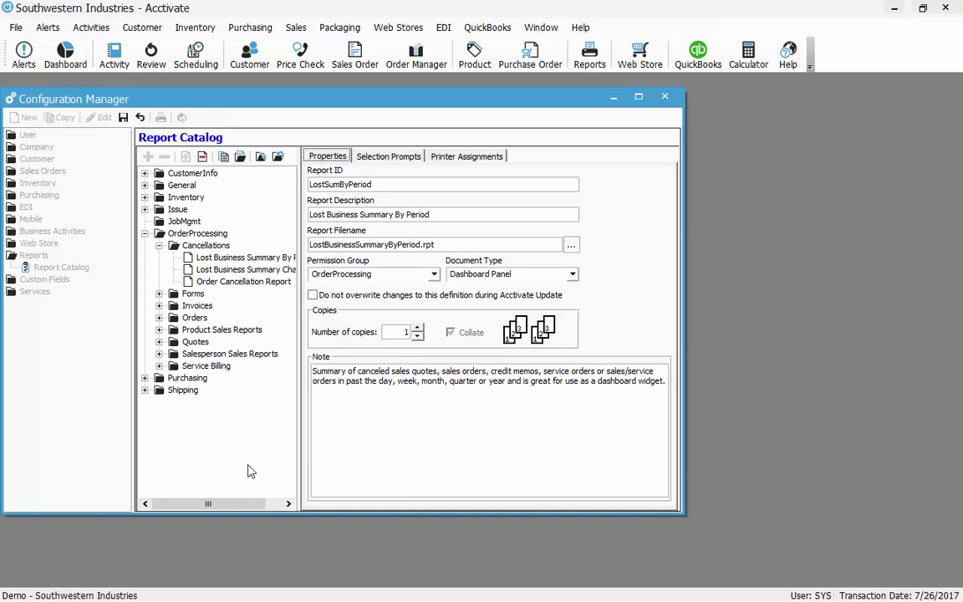
Select the Stock On Hand report under Inventory, Warehouse and open its selection prompts.
click(144, 197)
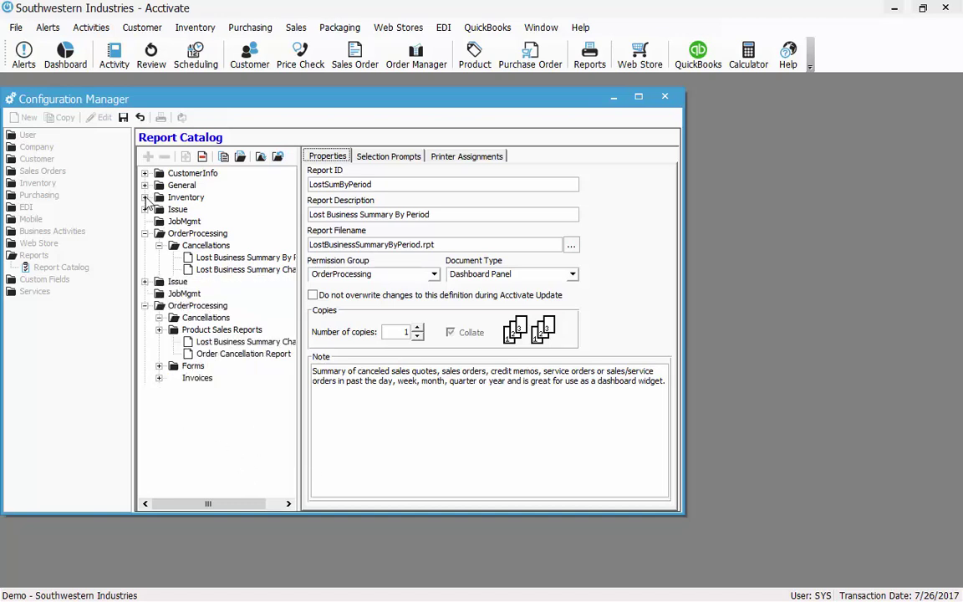
click(160, 270)
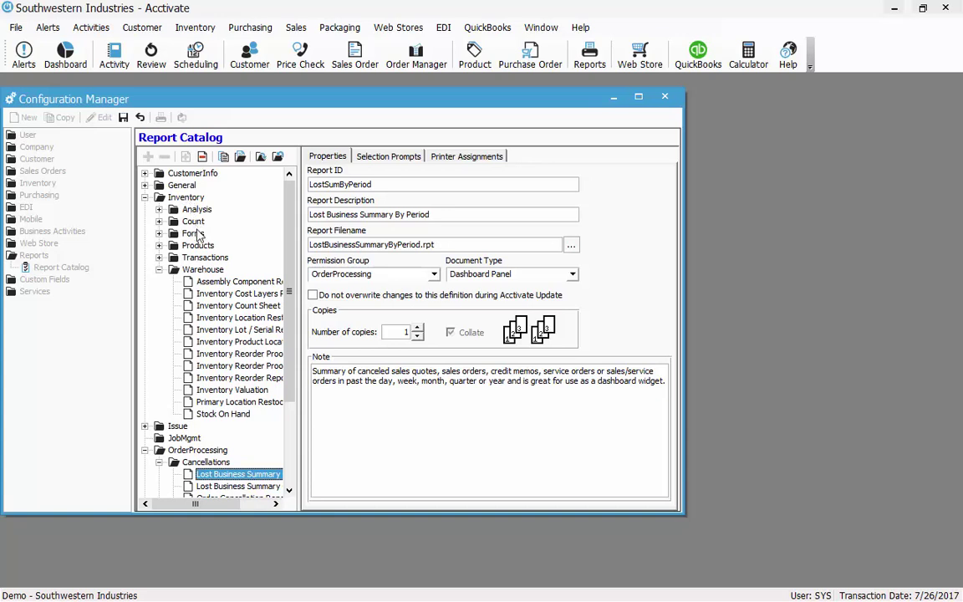
click(230, 414)
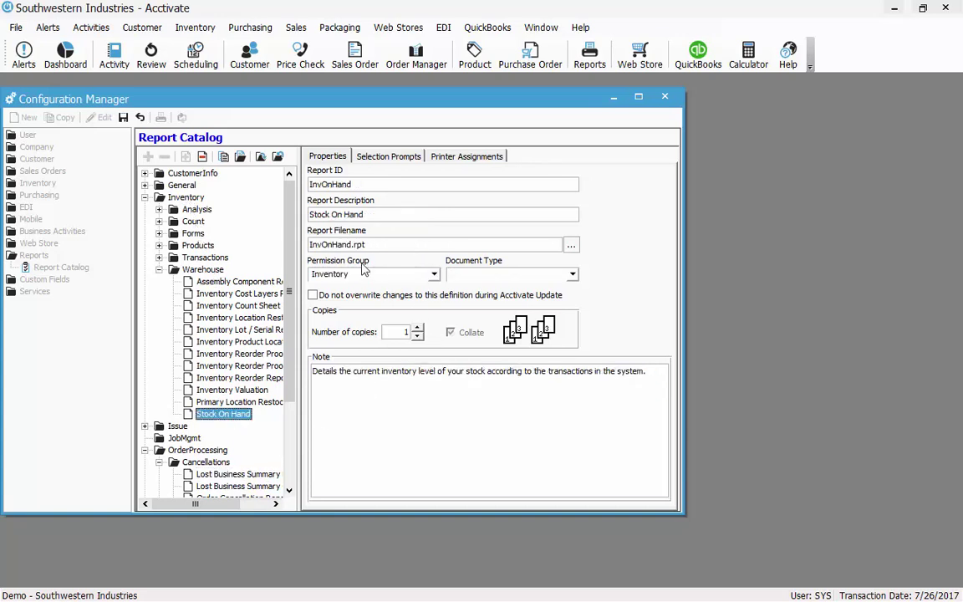
click(352, 156)
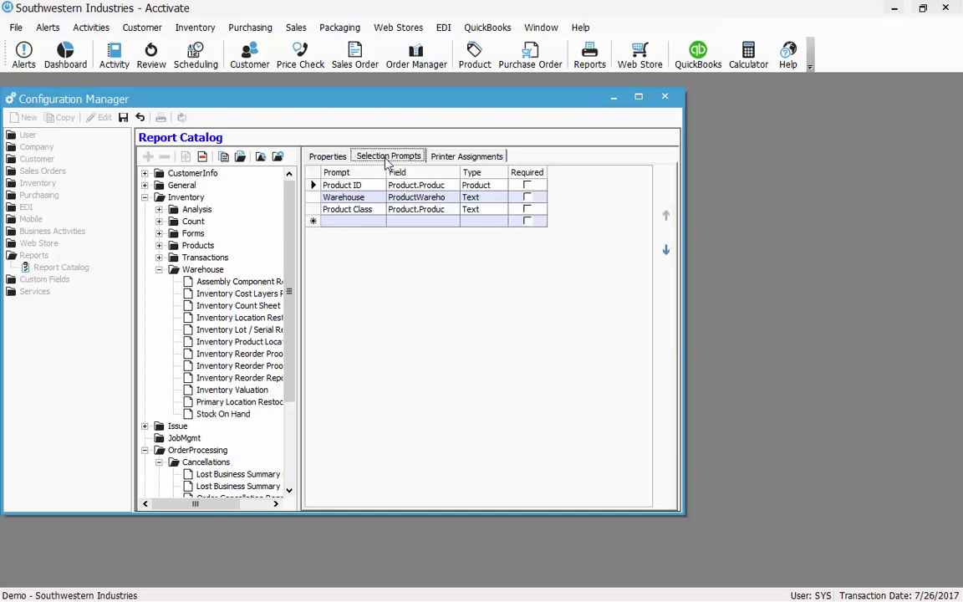
Add a selection prompt named Qty On Hand that uses the QtyOnHand field of the ProductWarehouseSummary table.
click(350, 222)
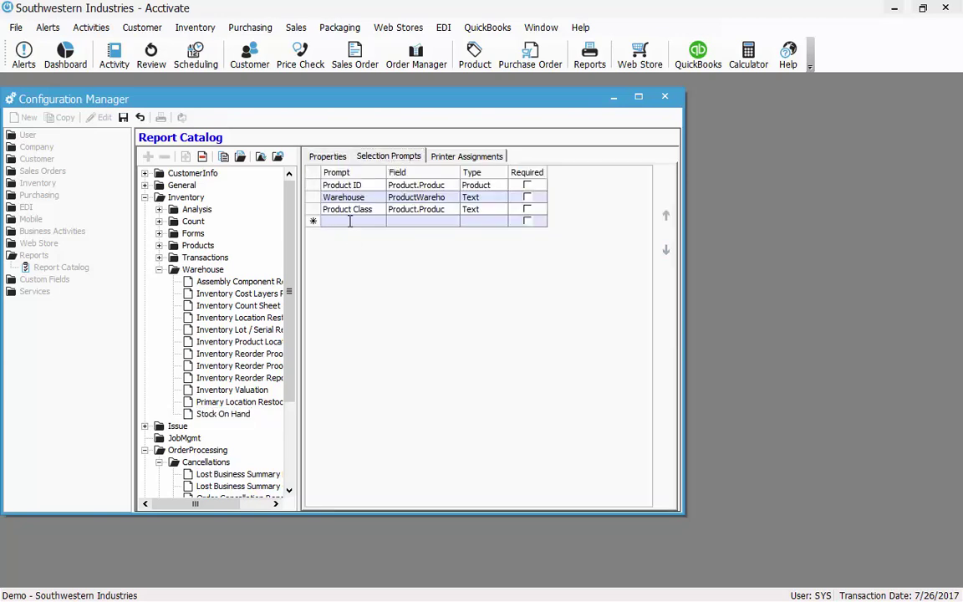
text(Qty O)
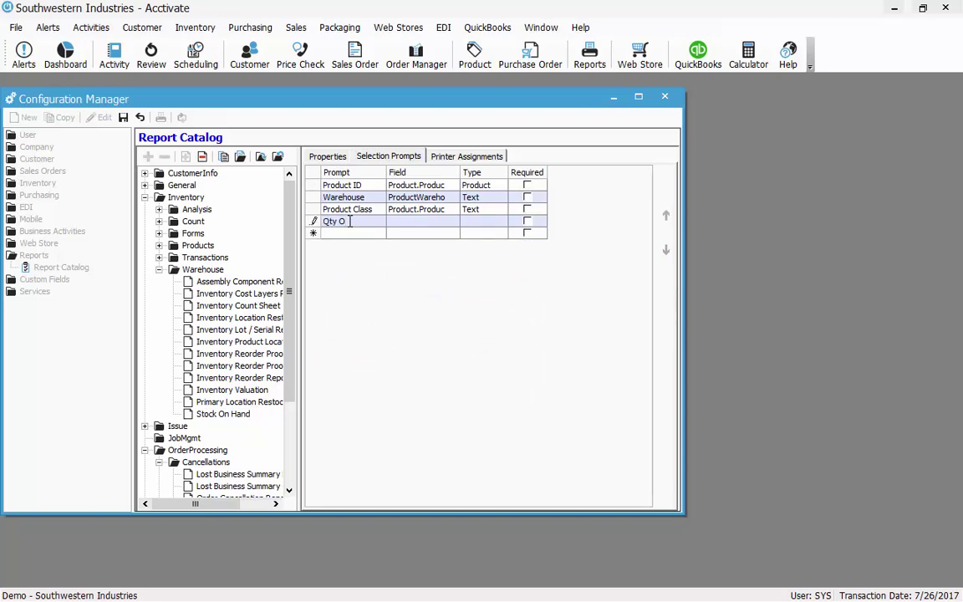
text(n Hand)
click(401, 221)
click(451, 227)
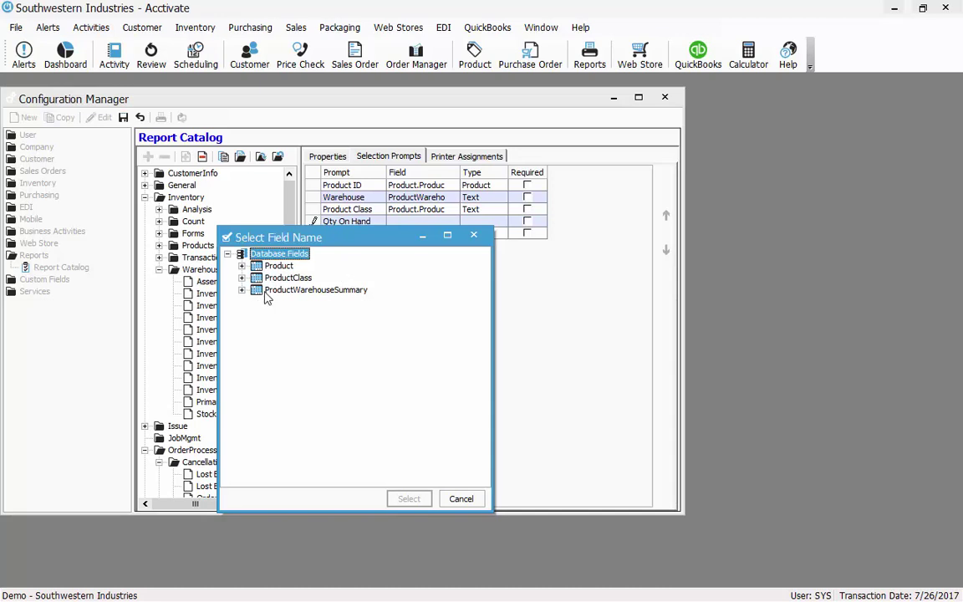
click(242, 291)
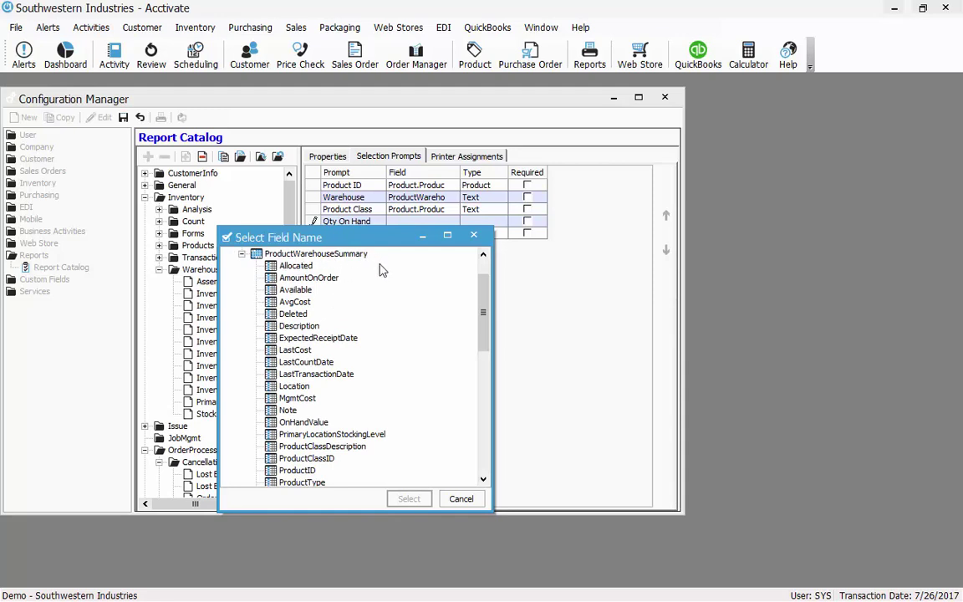
scroll(402, 422, down, 4)
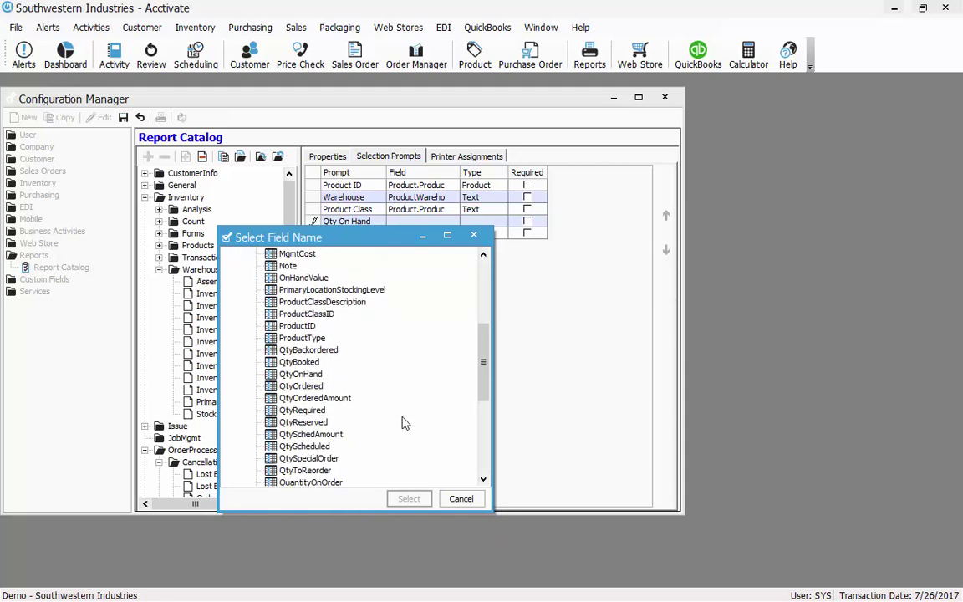
click(299, 373)
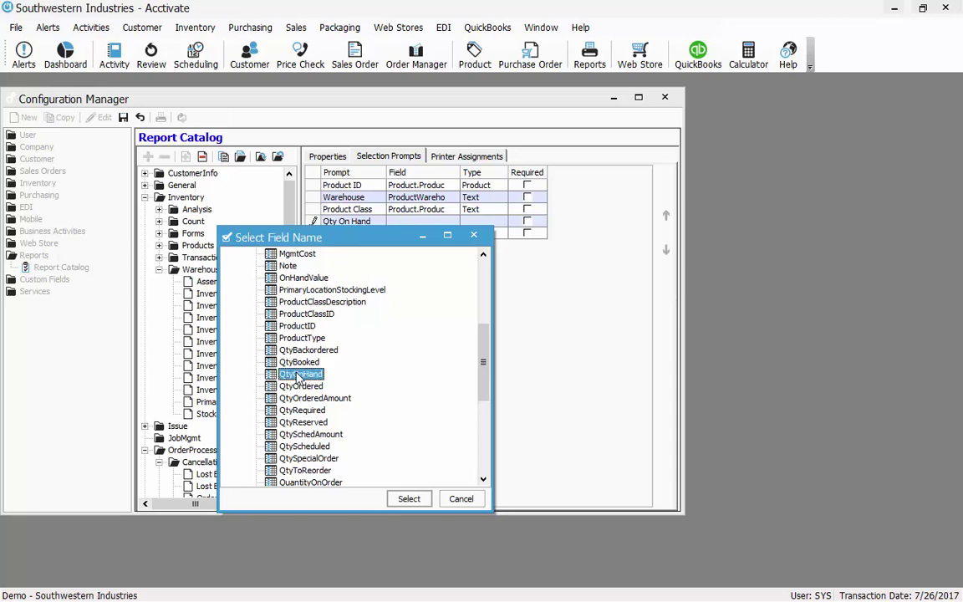
click(405, 500)
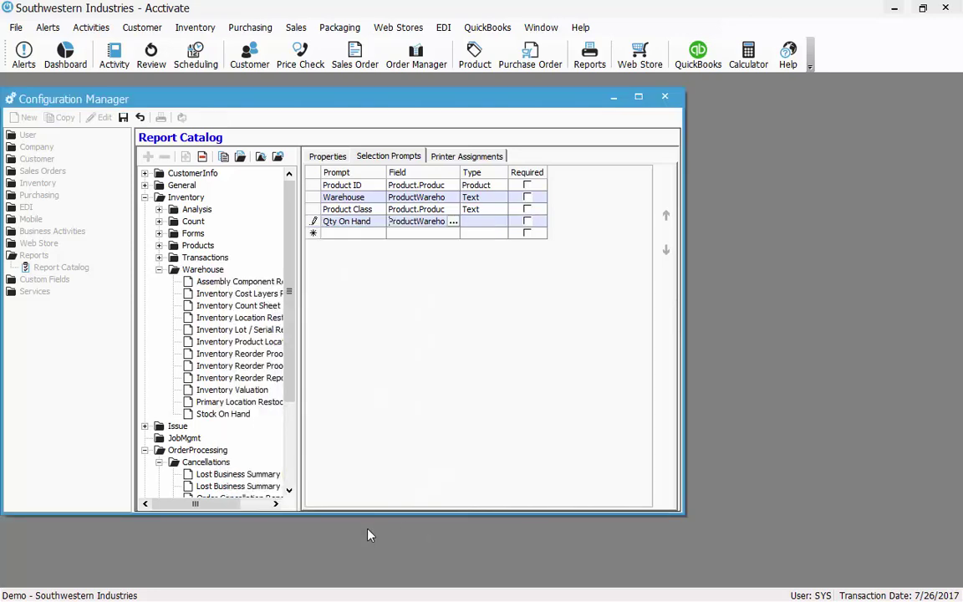
Give the Qty On Hand prompt the type Single and save the report definition.
key(Tab)
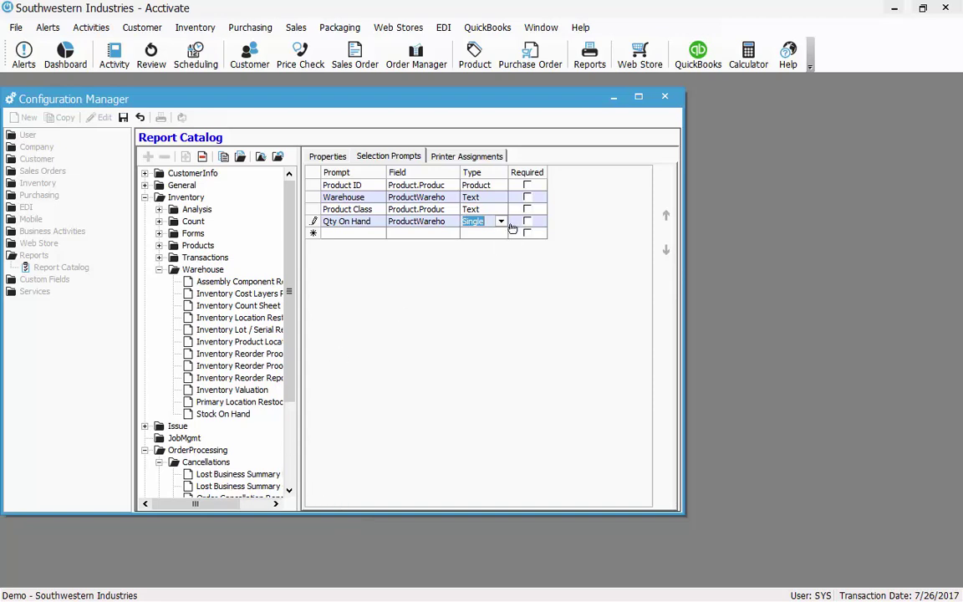
click(446, 222)
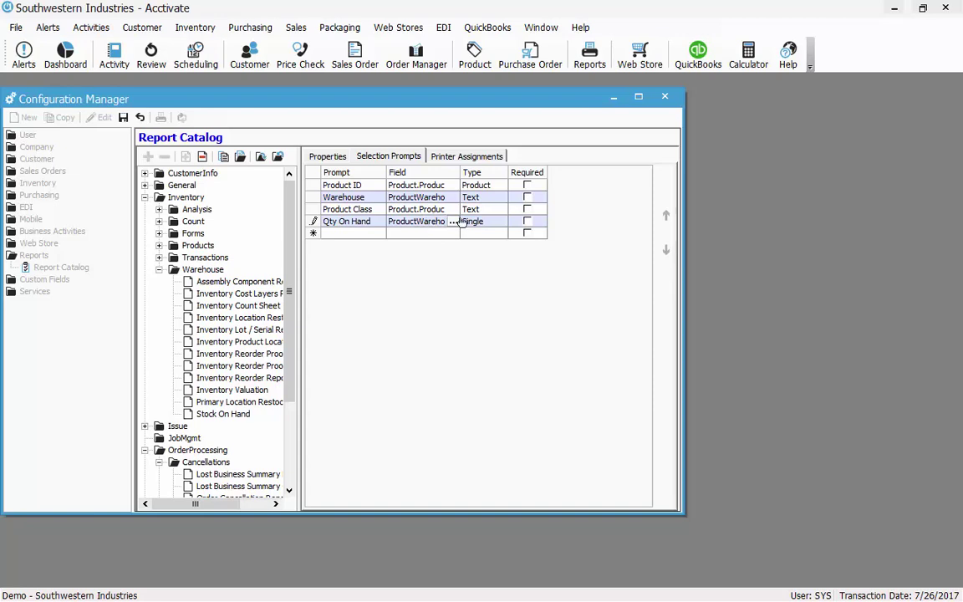
click(500, 222)
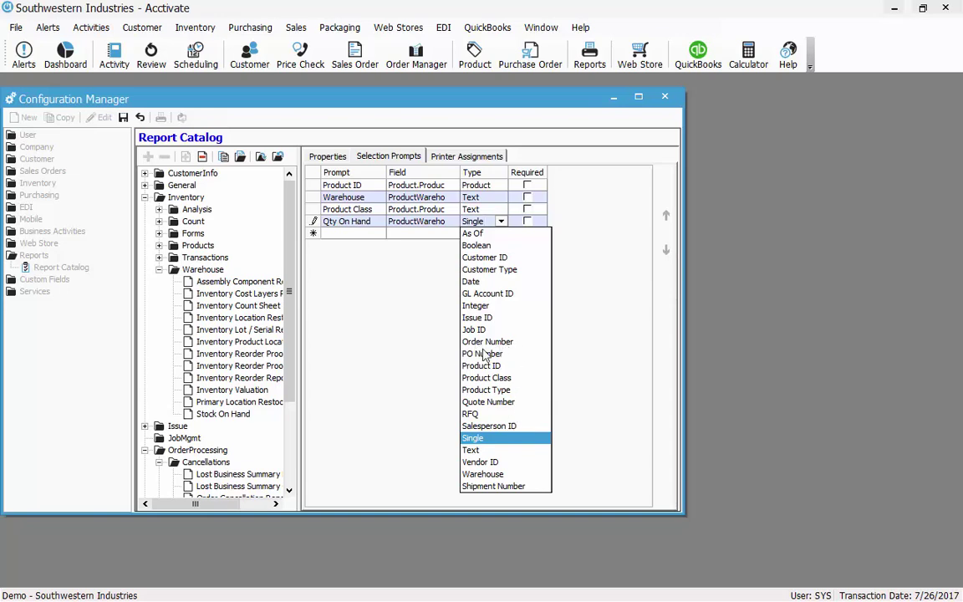
click(434, 220)
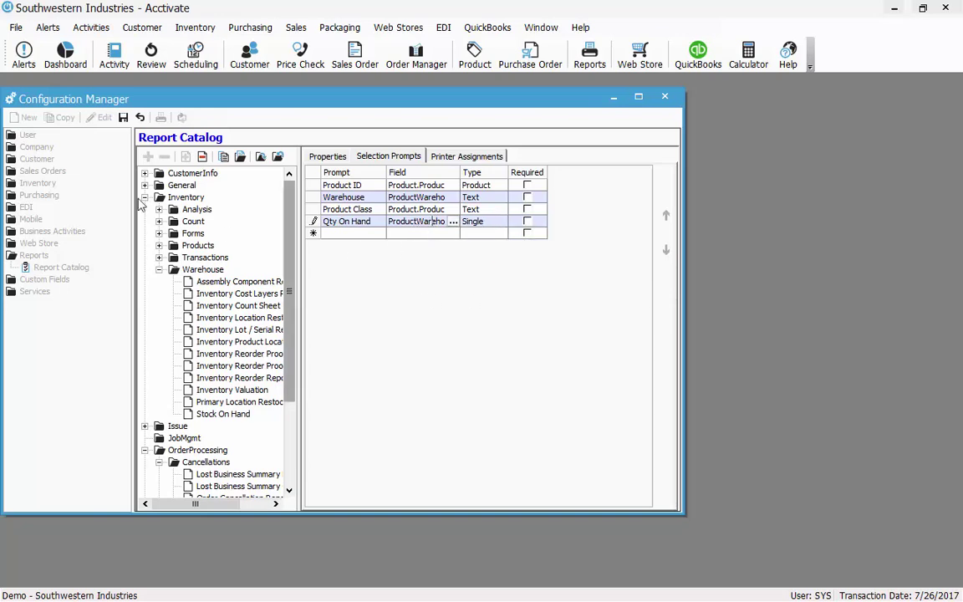
click(123, 119)
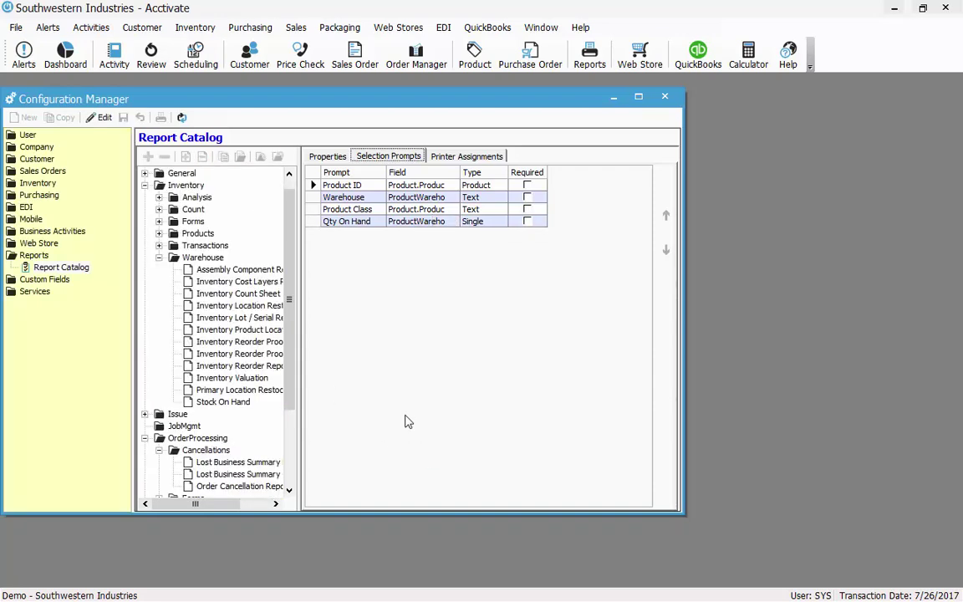
Look through the Stock On Hand report's printer assignments, selection prompts and properties.
click(474, 157)
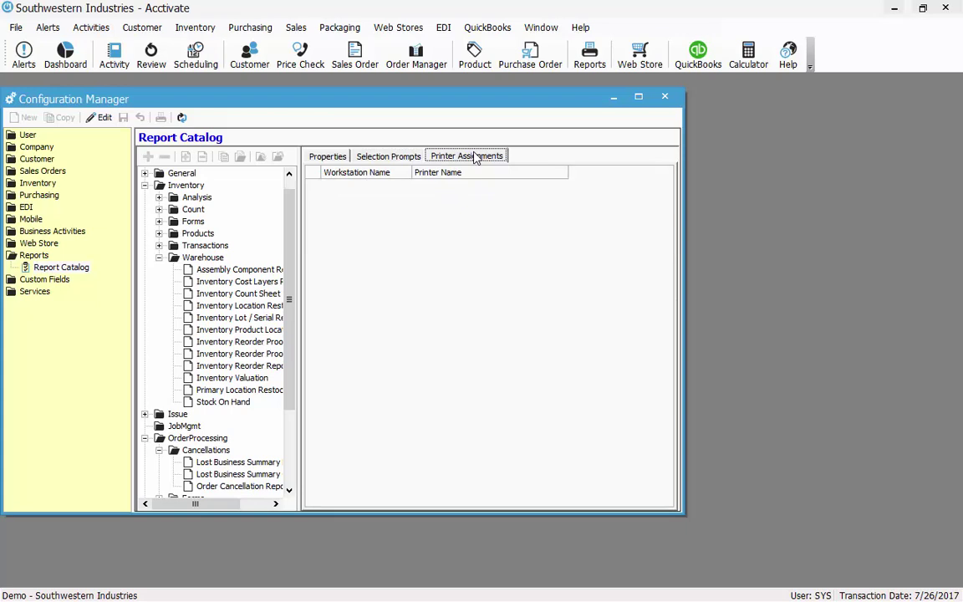
click(375, 157)
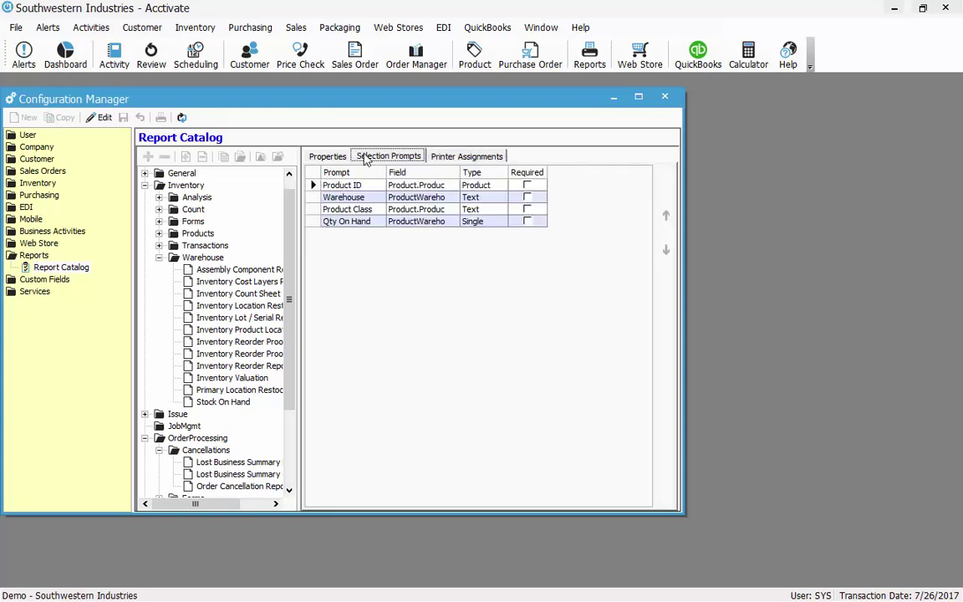
click(334, 159)
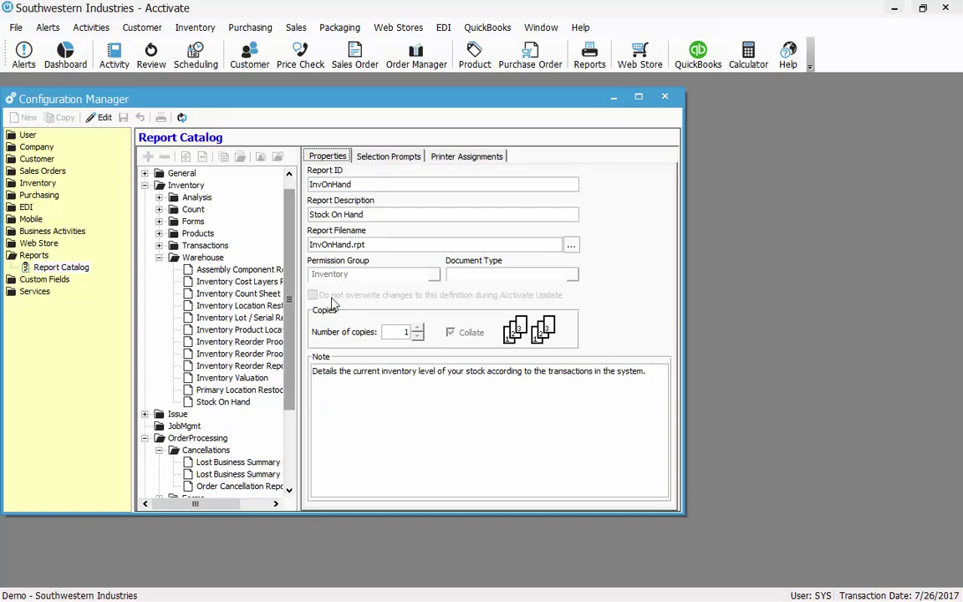
Start editing the Stock On Hand definition and examine the available Permission Group and Document Type options.
click(100, 117)
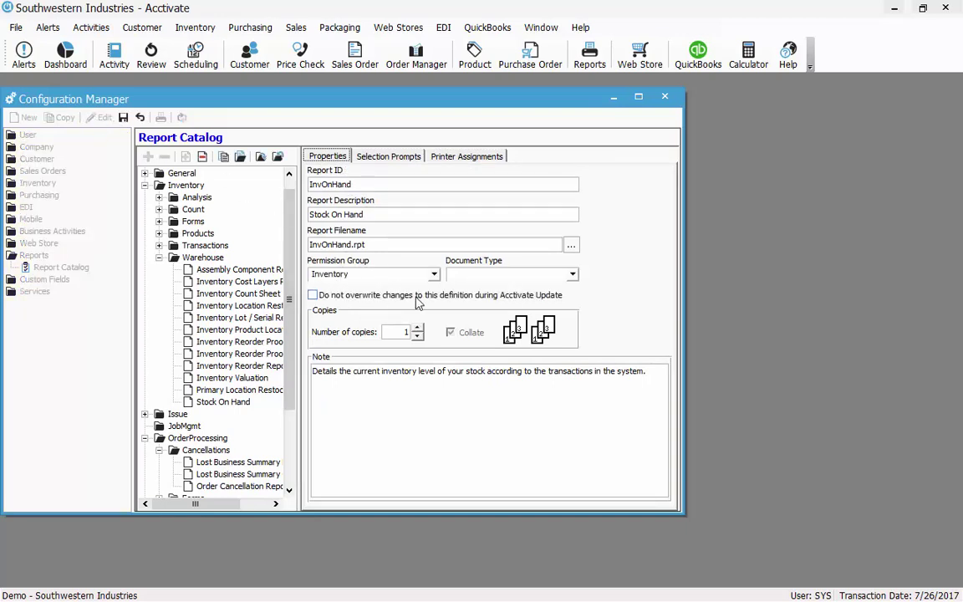
click(435, 275)
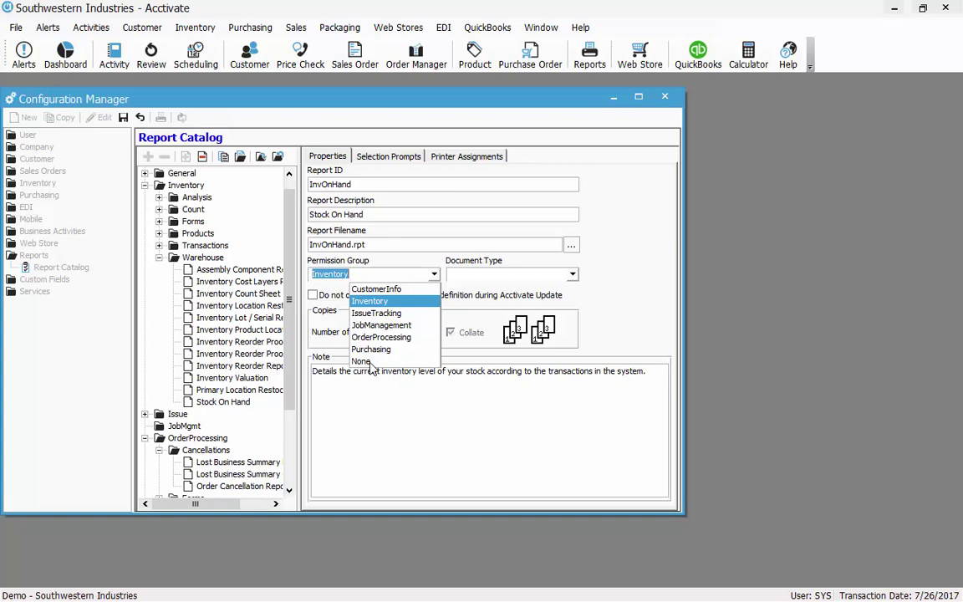
click(621, 284)
click(573, 274)
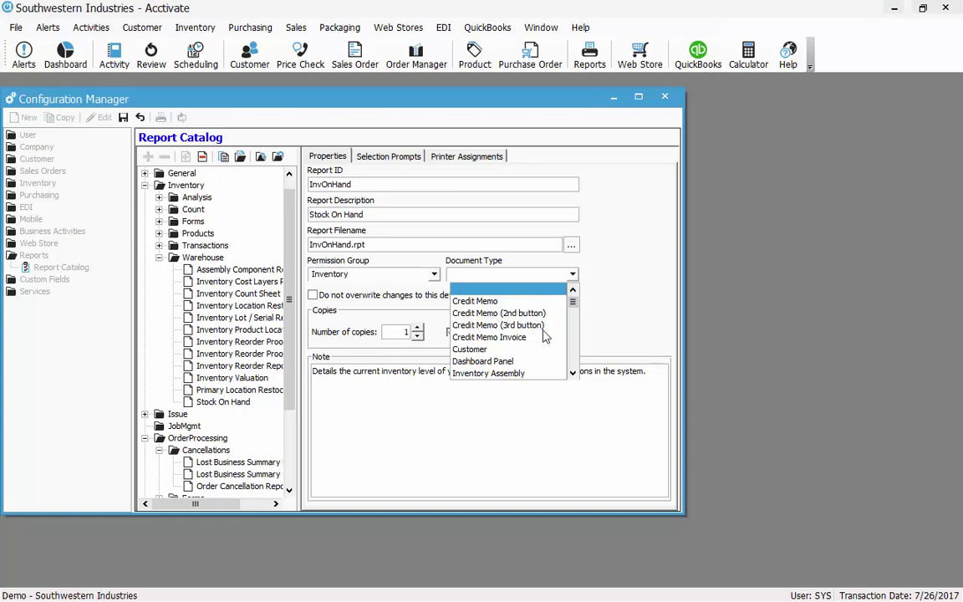
click(572, 373)
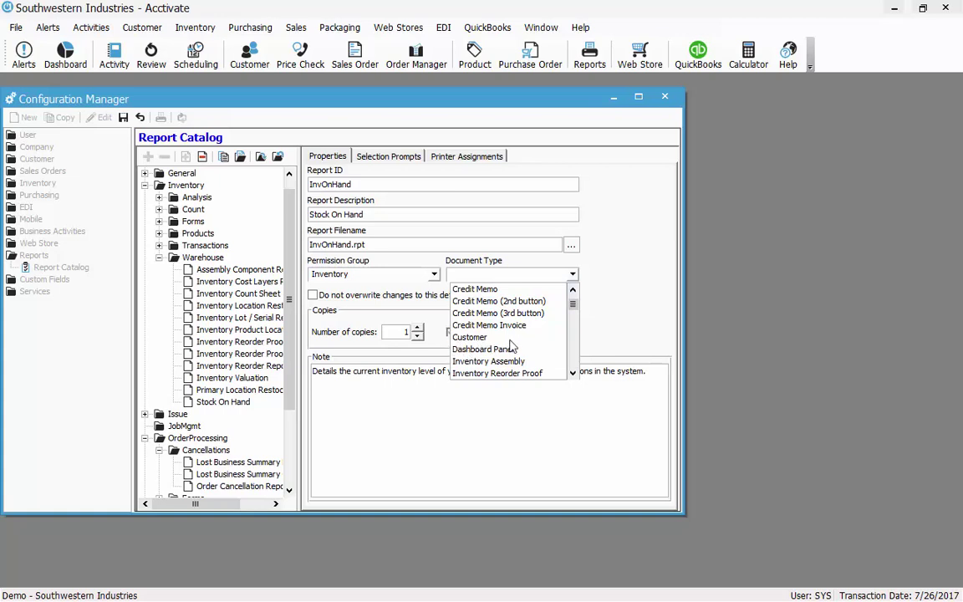
click(572, 374)
click(573, 374)
click(573, 374)
click(573, 374)
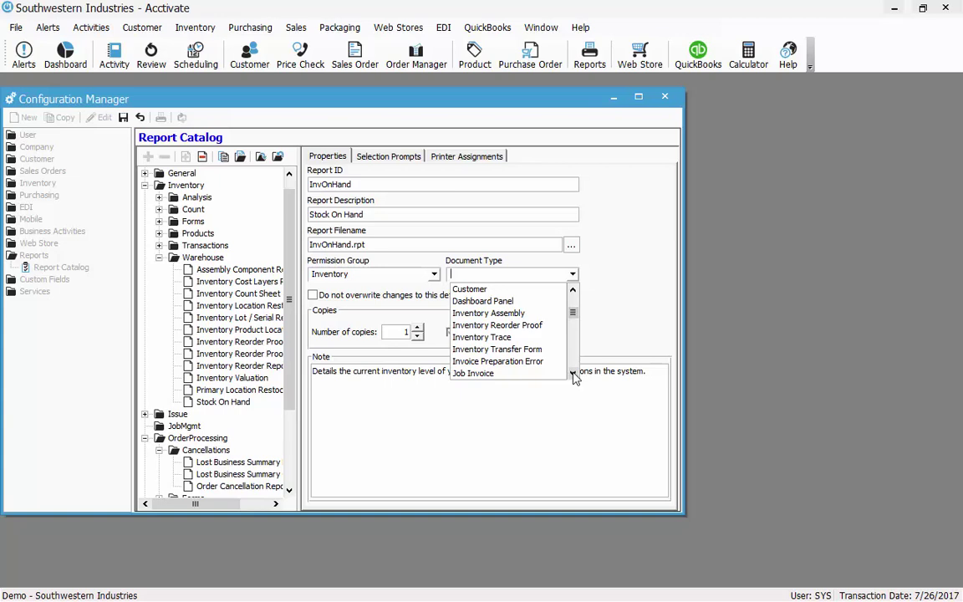
click(573, 374)
click(573, 374)
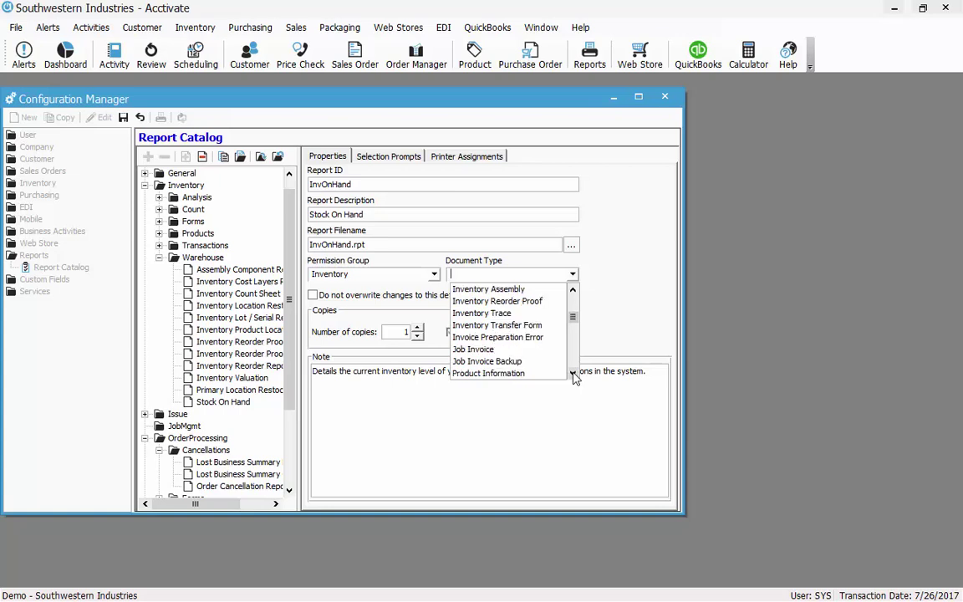
click(572, 373)
click(573, 374)
click(572, 374)
click(573, 373)
click(573, 373)
click(572, 374)
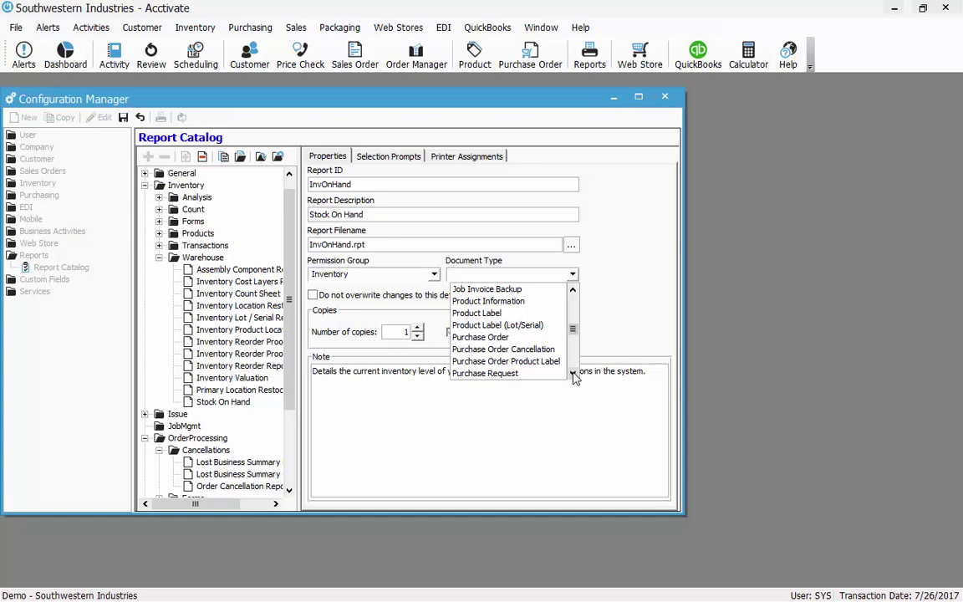
click(397, 402)
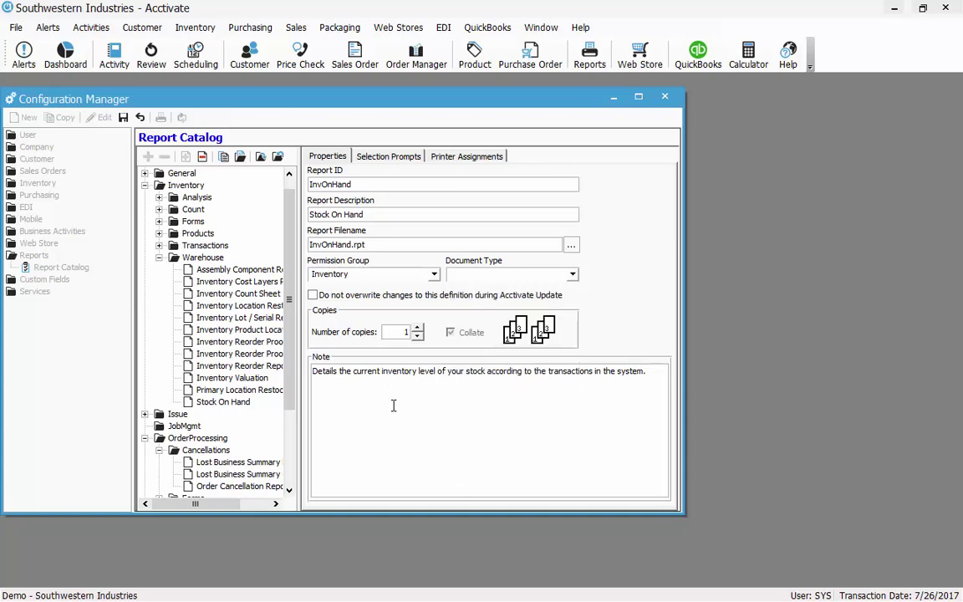
Protect the Stock On Hand definition from being overwritten during Acctivate updates, save it and close the Configuration Manager.
click(313, 296)
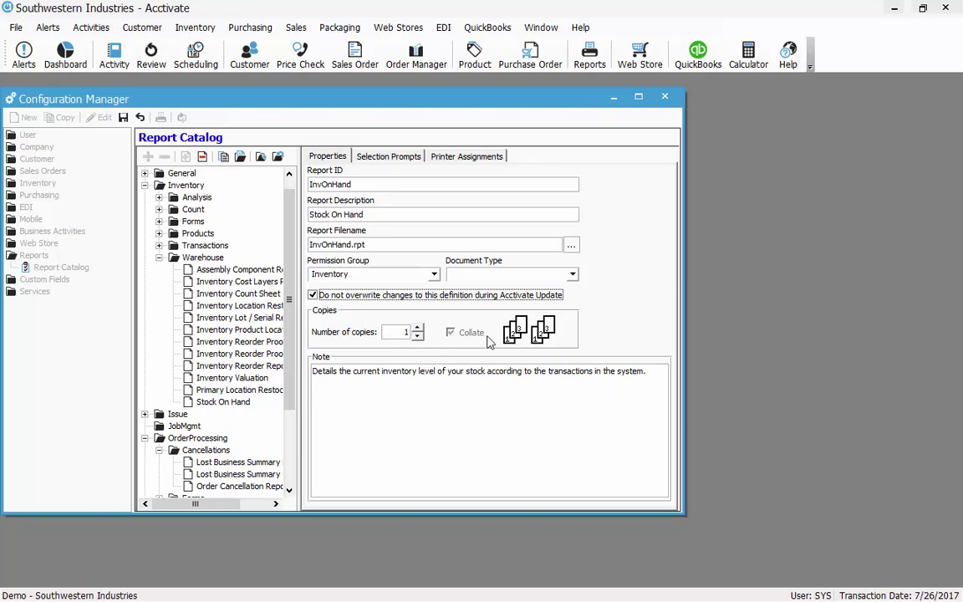
click(404, 415)
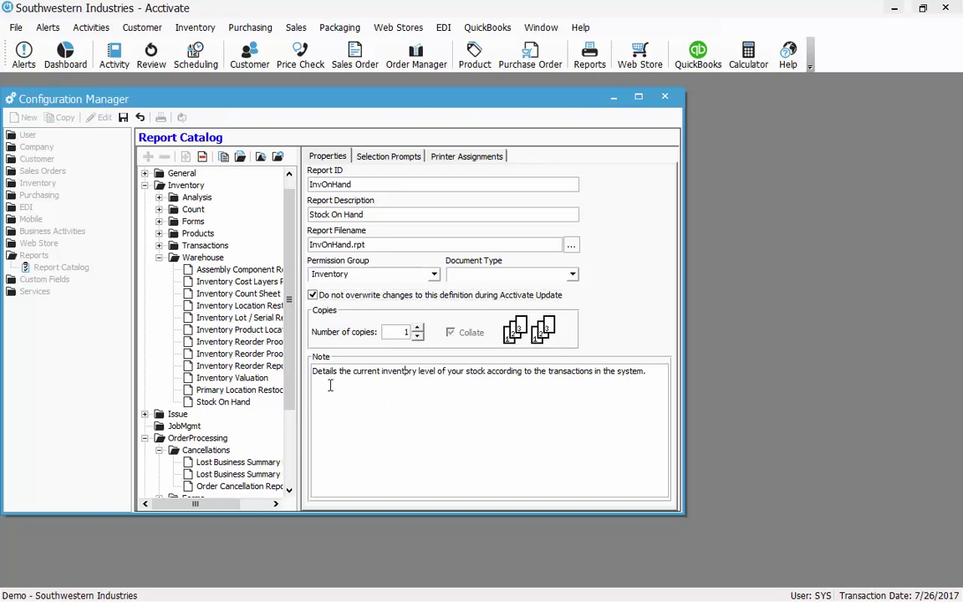
drag(313, 370, 629, 433)
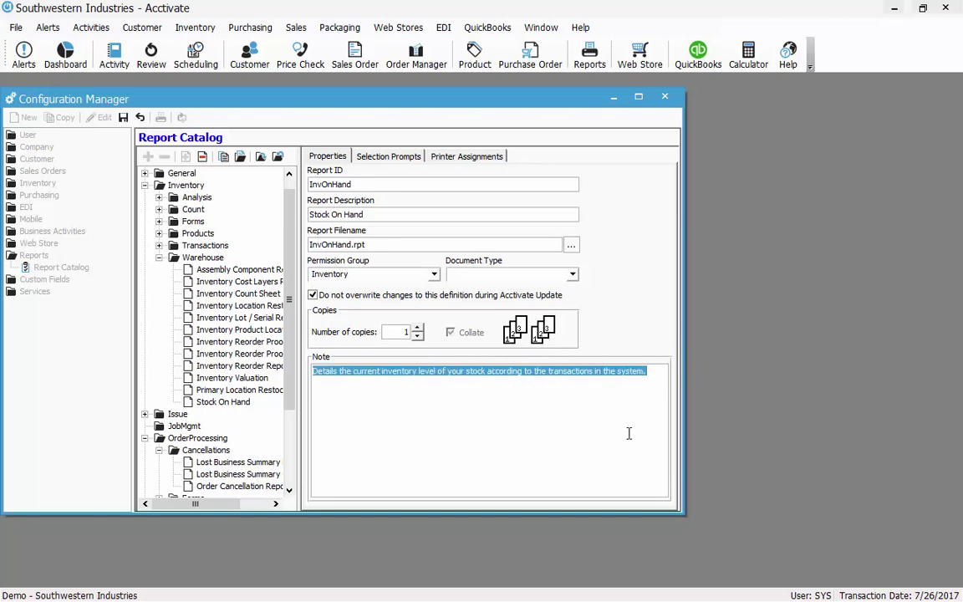
click(659, 375)
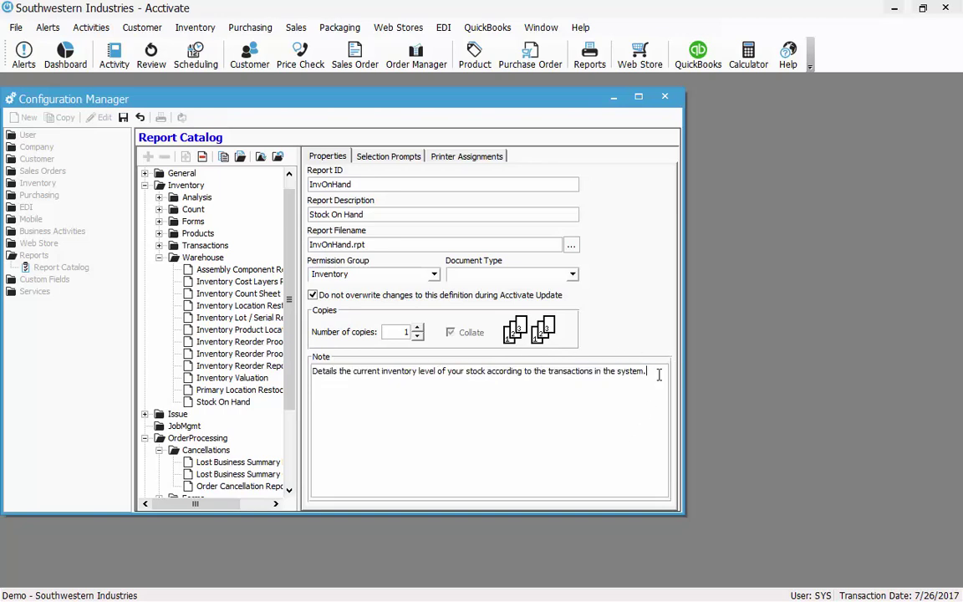
click(123, 118)
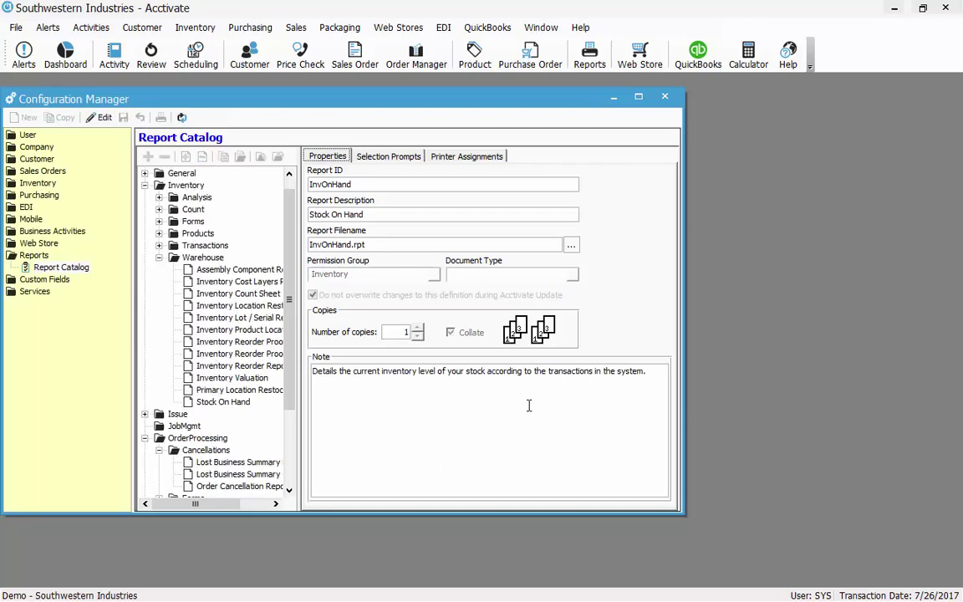
key(Escape)
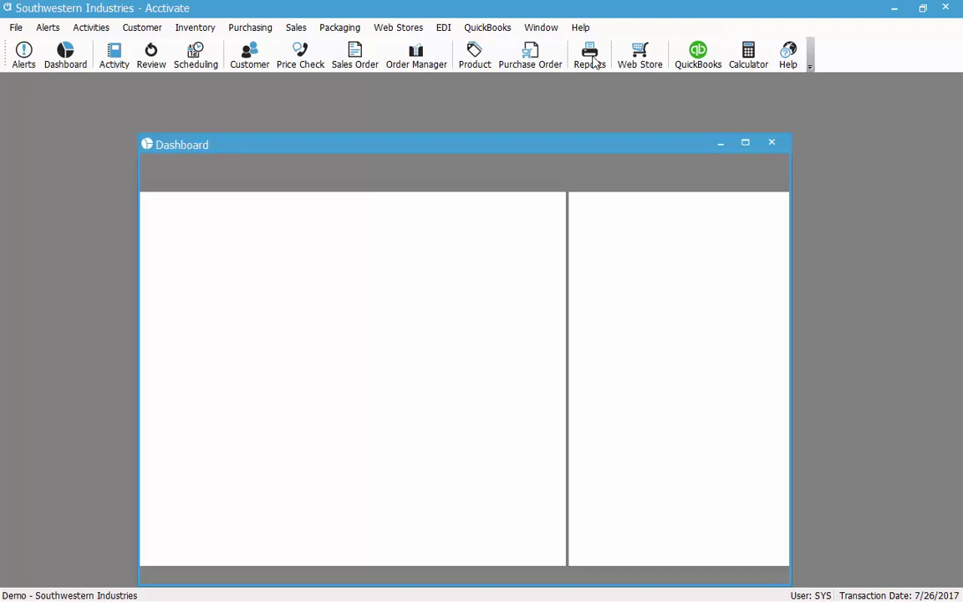
Open the Stock On Hand report from the Warehouse group of the Inventory Management reports.
click(591, 63)
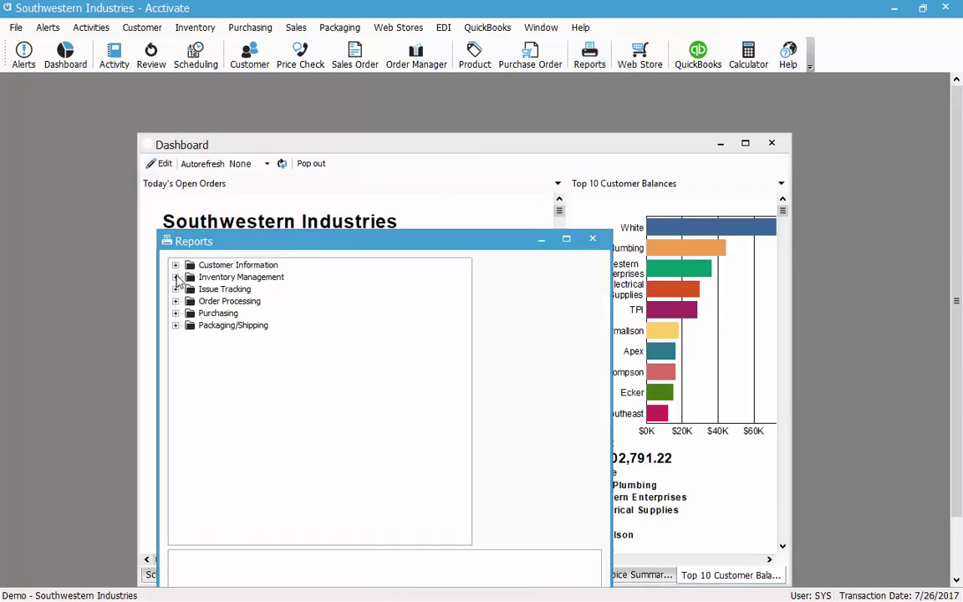
click(175, 277)
click(190, 348)
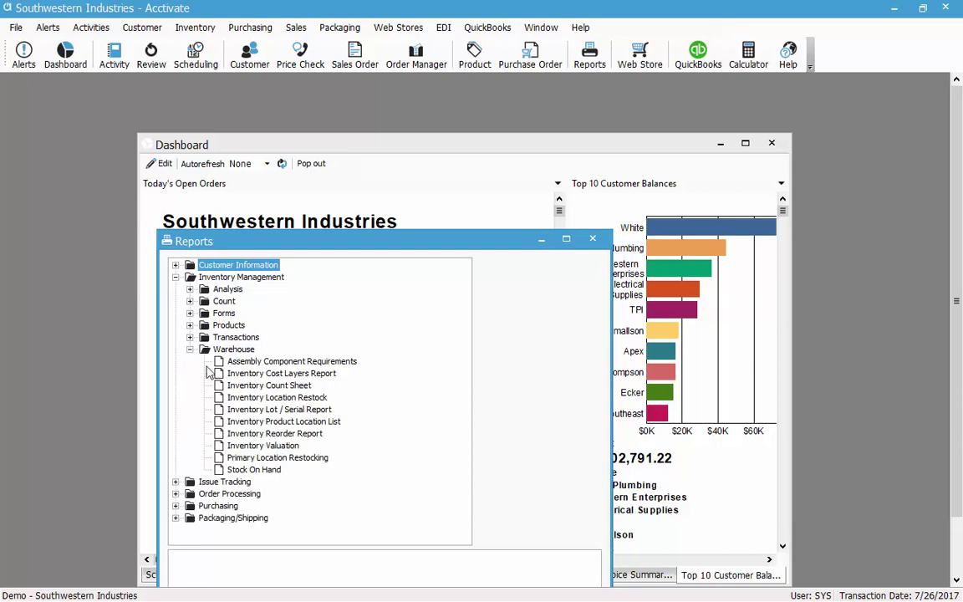
double_click(266, 471)
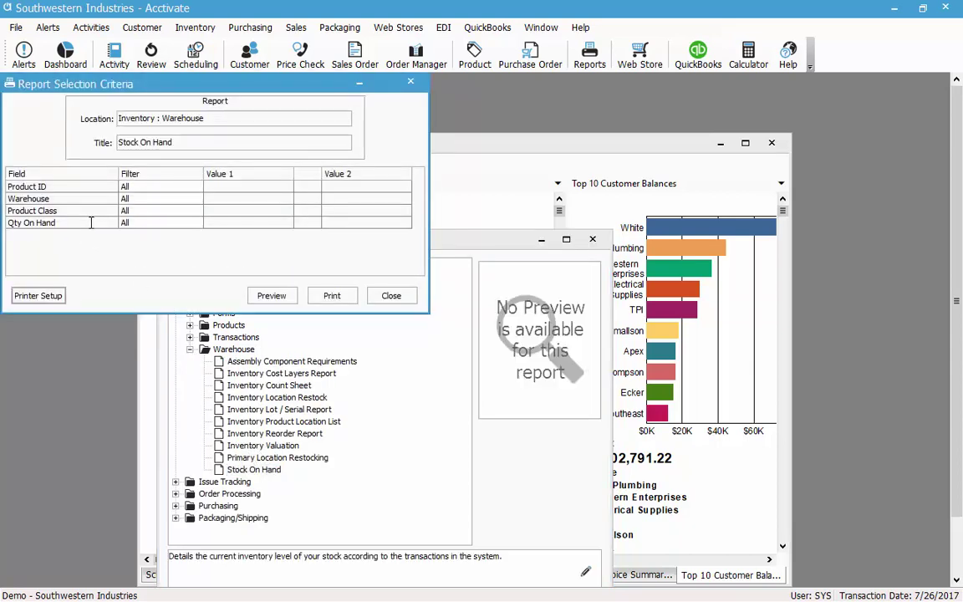
Preview the Stock On Hand report for Qty On Hand less than 0, and close the preview after reading it.
click(156, 222)
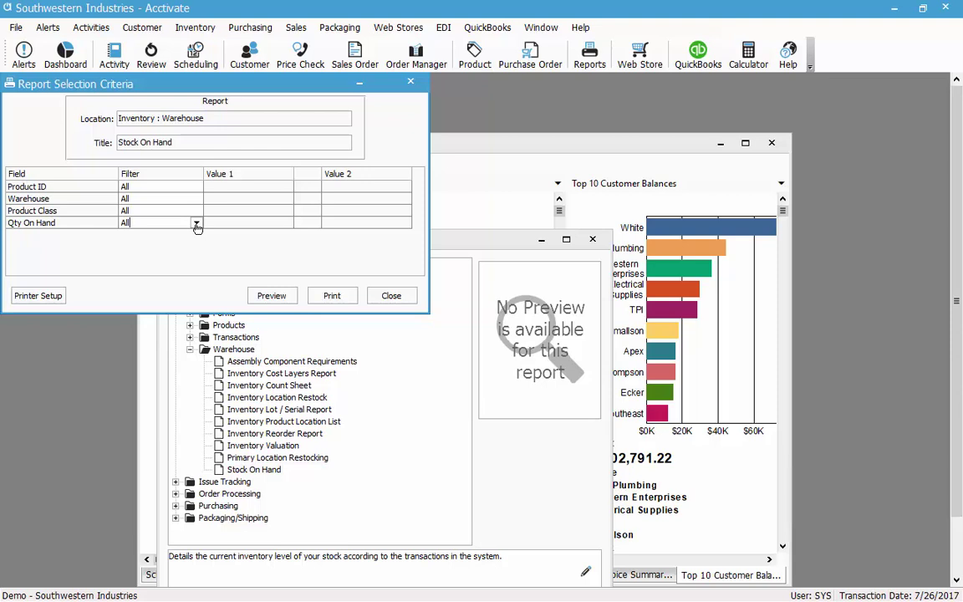
click(197, 224)
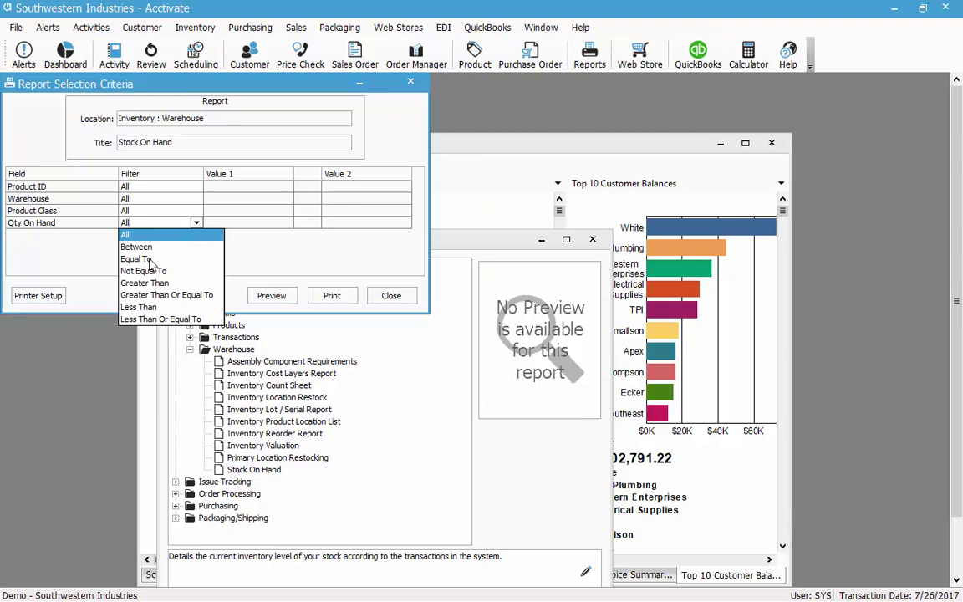
click(153, 312)
click(218, 224)
text(0)
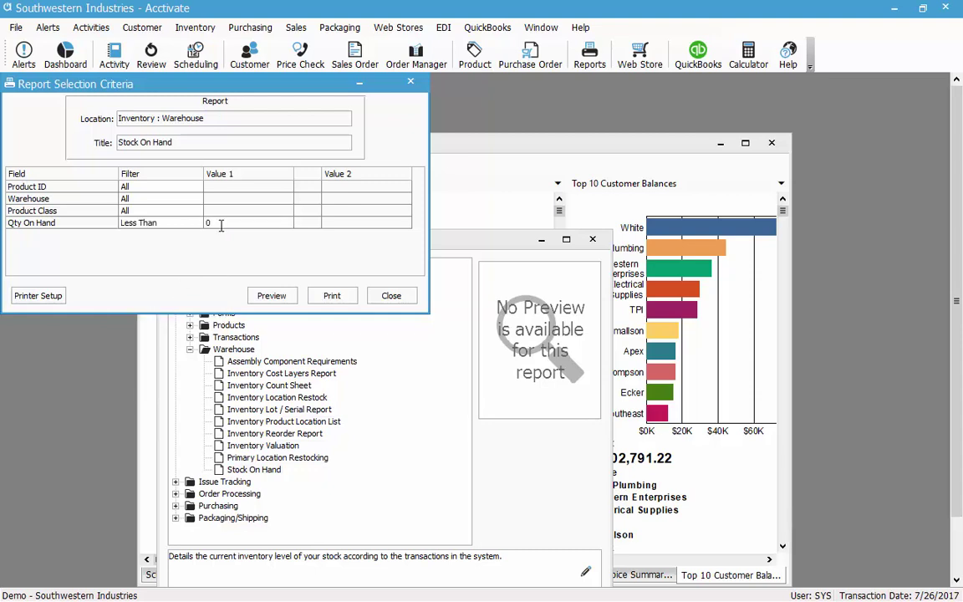
click(269, 295)
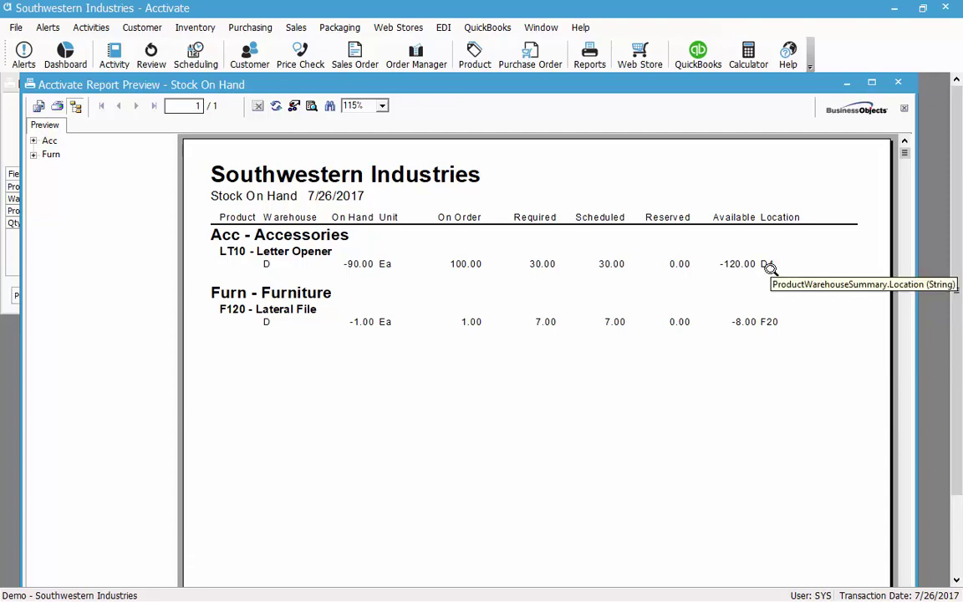
click(897, 84)
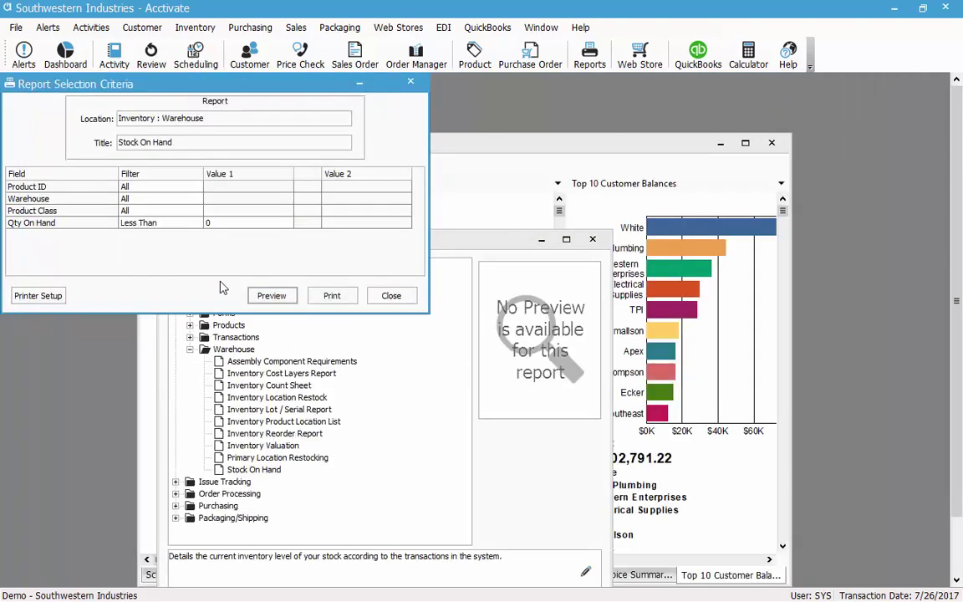
Change the Qty On Hand filter to Greater Than 0 and preview the Stock On Hand report's first page.
click(197, 223)
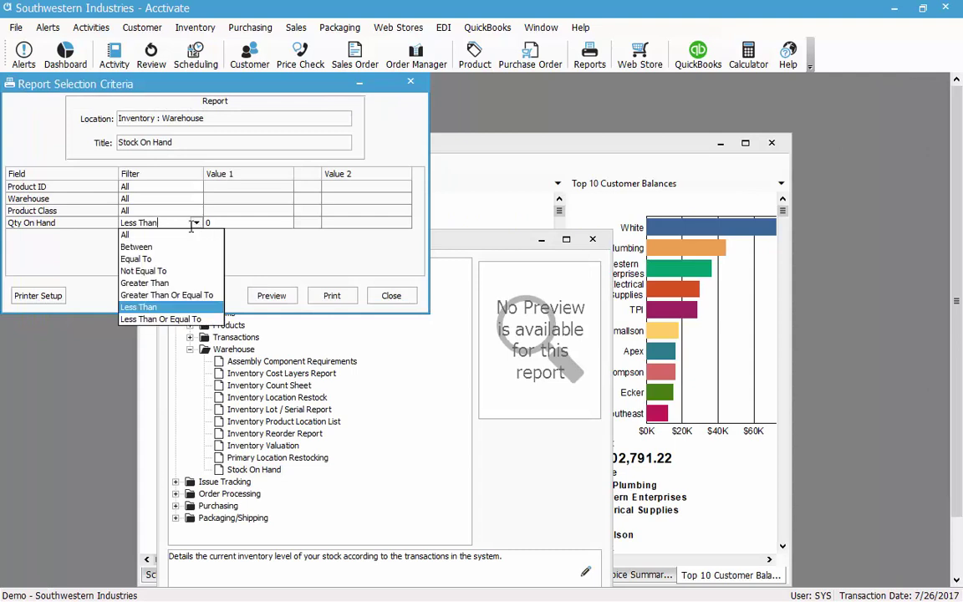
click(149, 283)
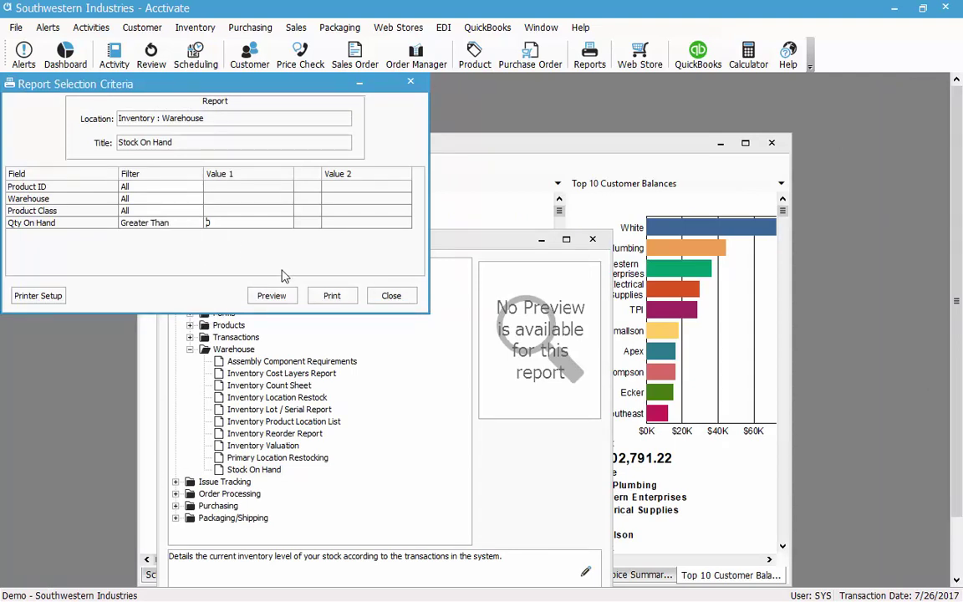
click(280, 301)
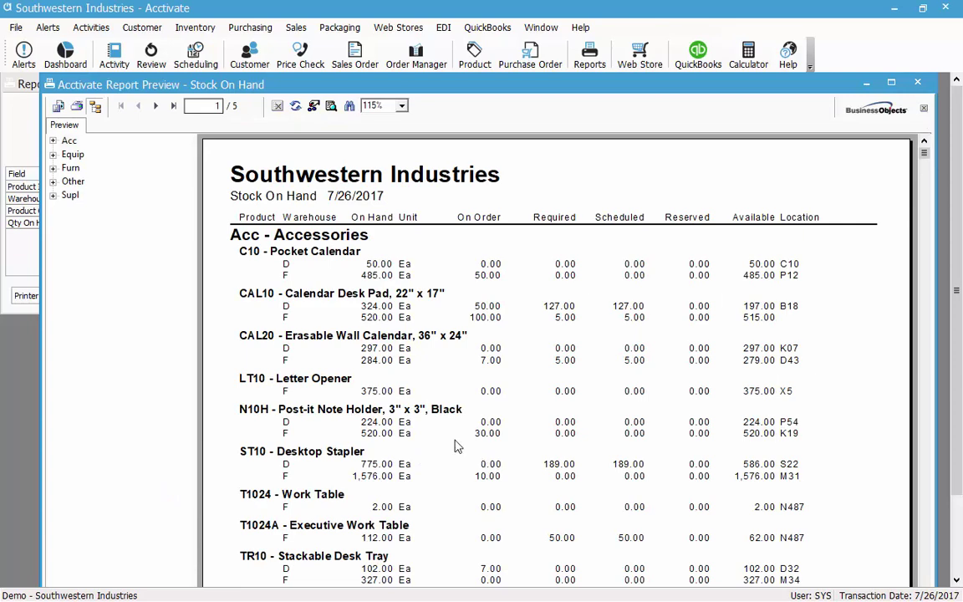
scroll(405, 502, down, 3)
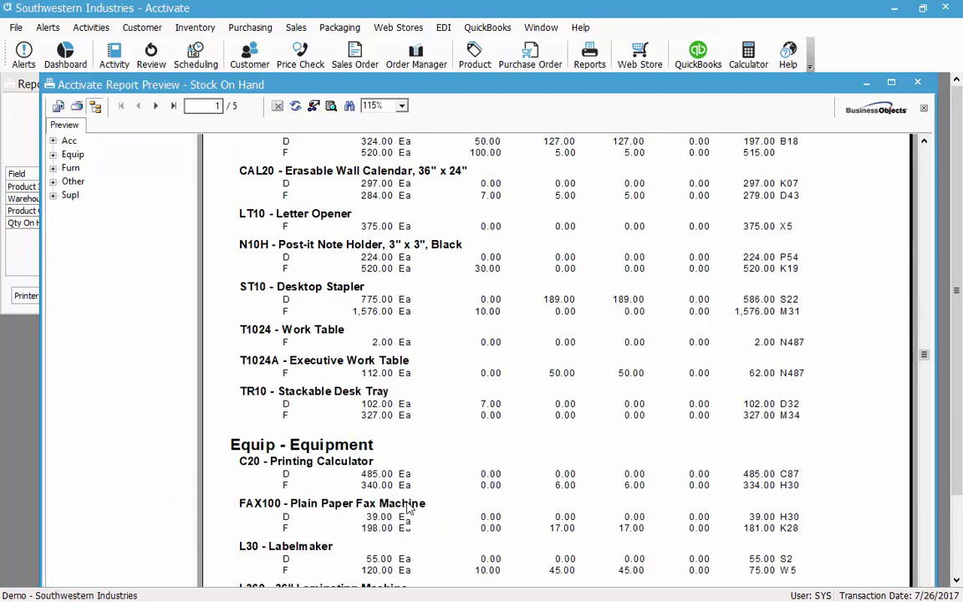
scroll(414, 481, down, 3)
scroll(420, 483, up, 6)
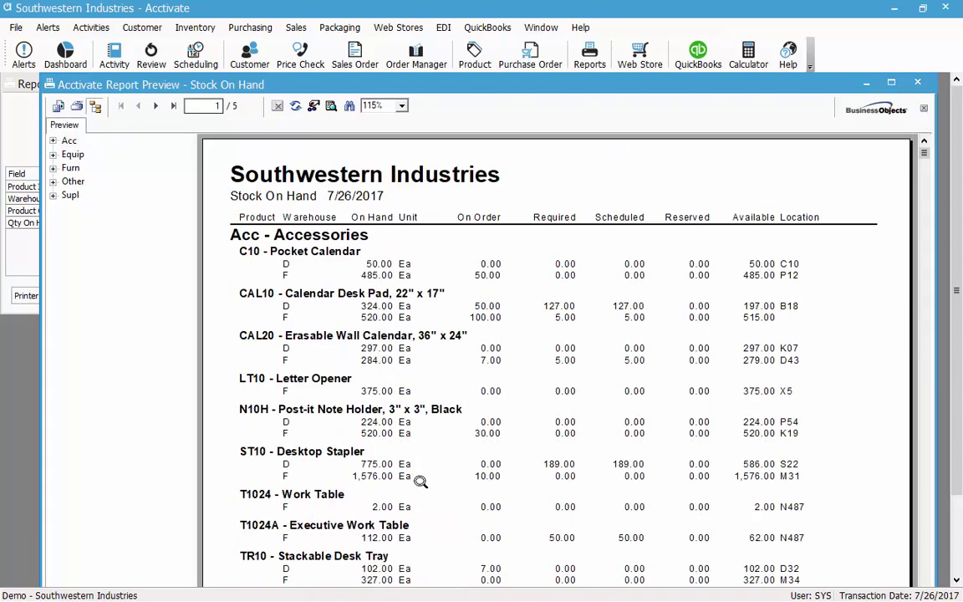
Add a Select Expert criterion on the ProductWarehouseSummary.Available field to the previewed report.
click(314, 109)
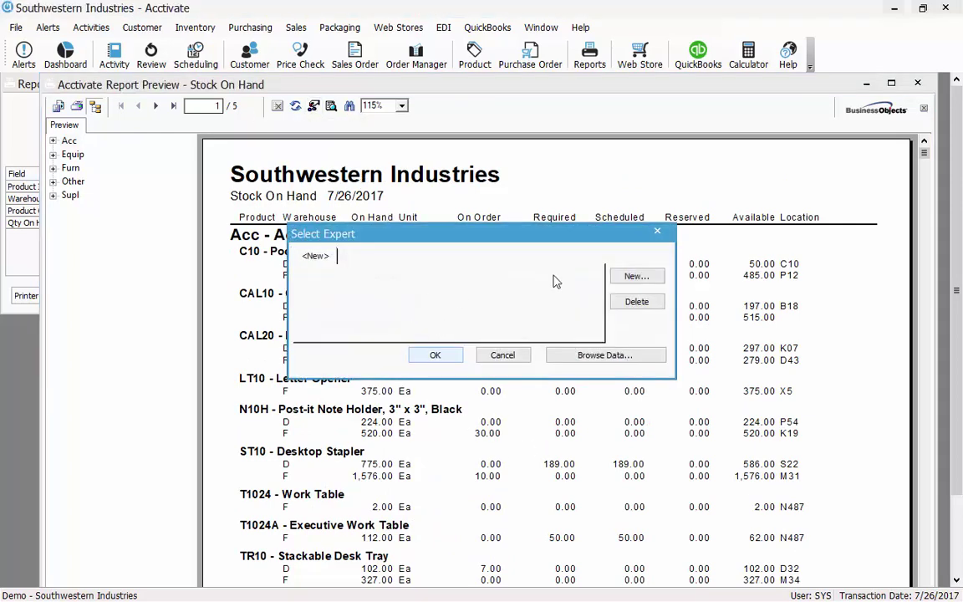
click(657, 283)
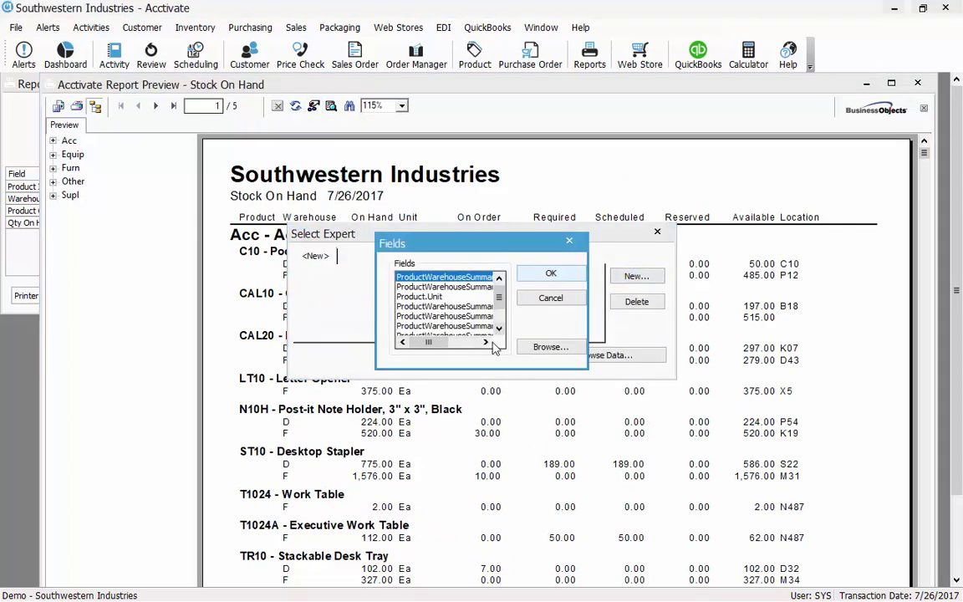
drag(407, 343, 461, 349)
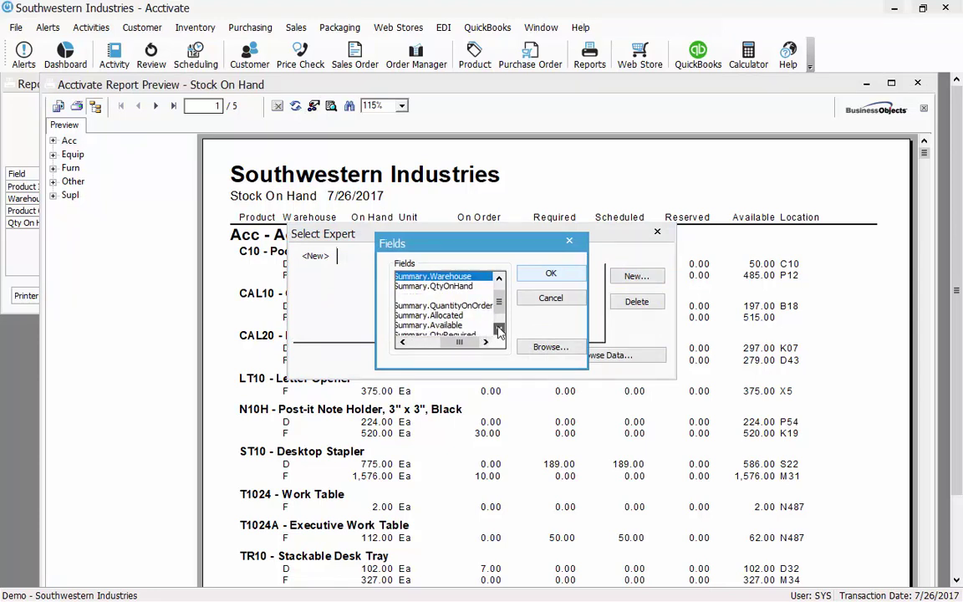
scroll(452, 309, down, 1)
click(451, 308)
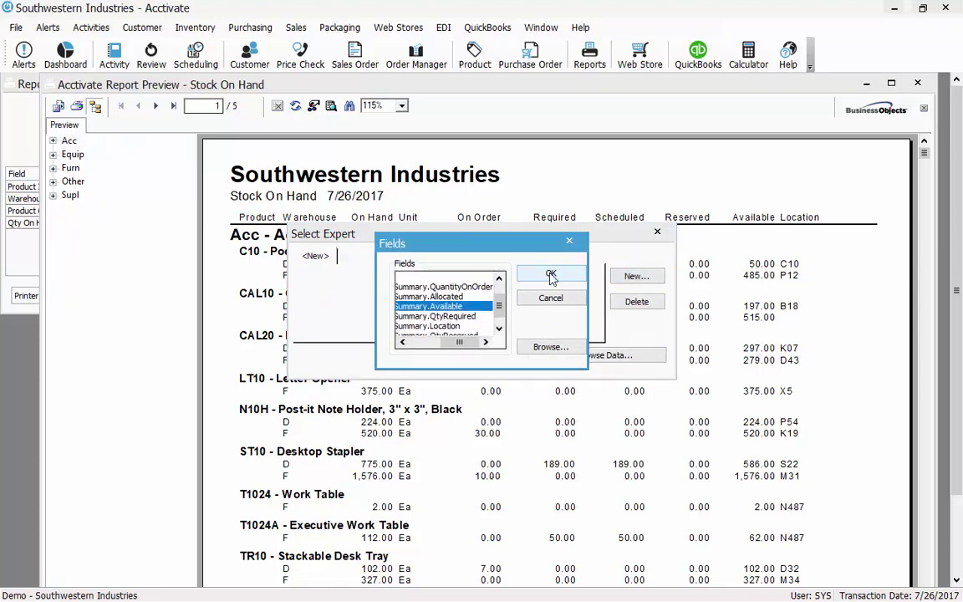
click(551, 276)
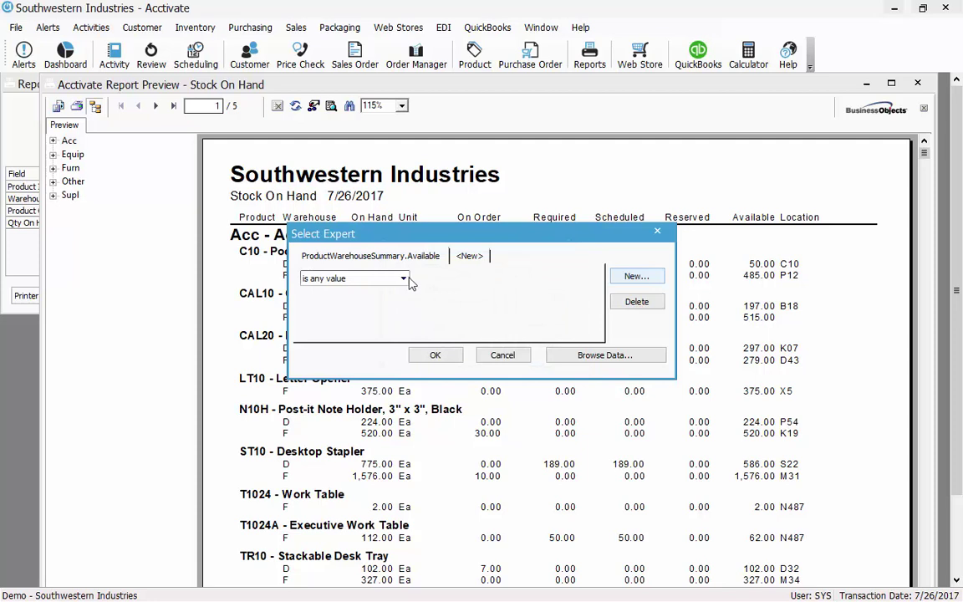
Apply the Available criterion as is greater than 0, then close the report preview and its selection criteria.
click(404, 278)
click(334, 360)
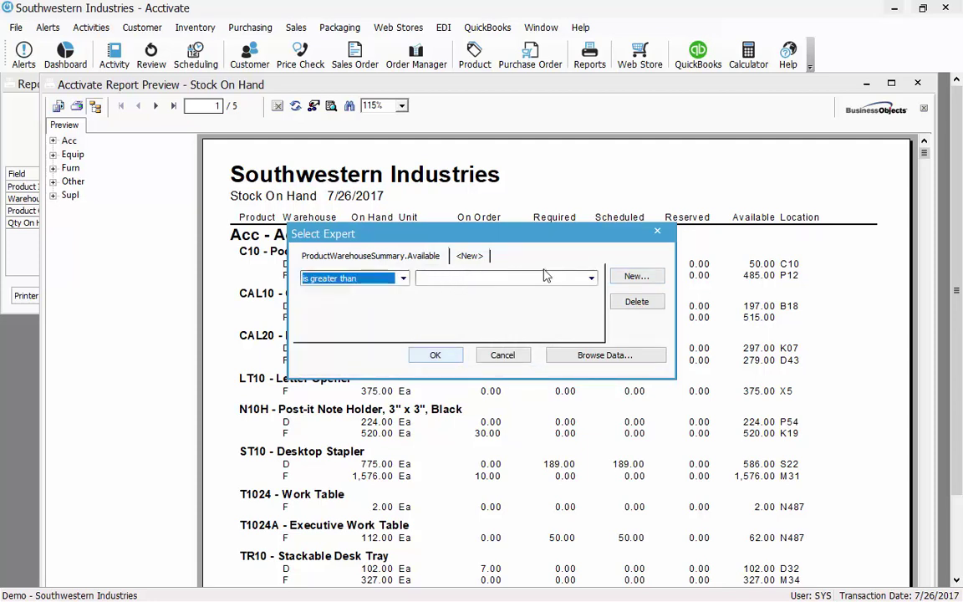
click(505, 279)
text(0)
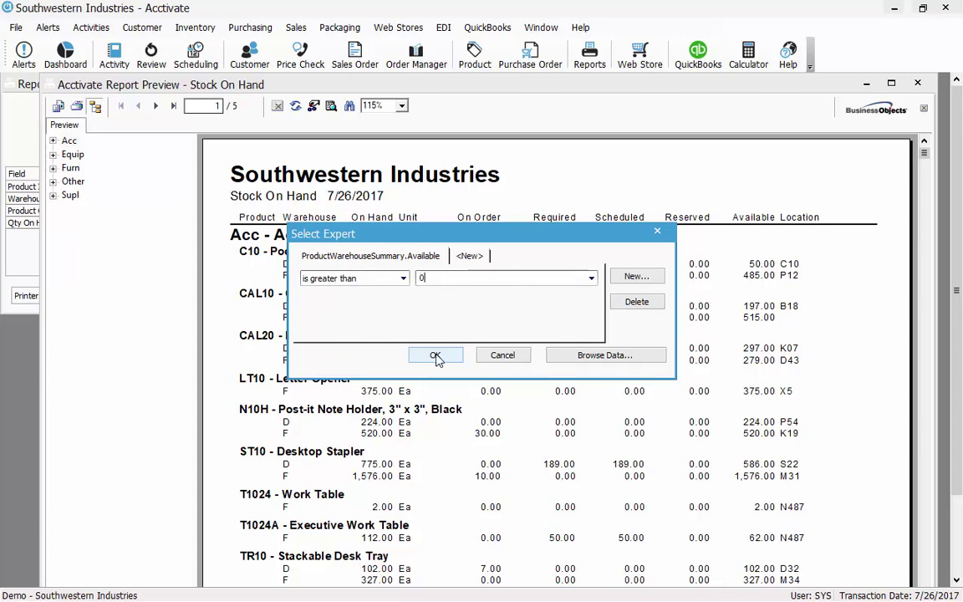
click(435, 356)
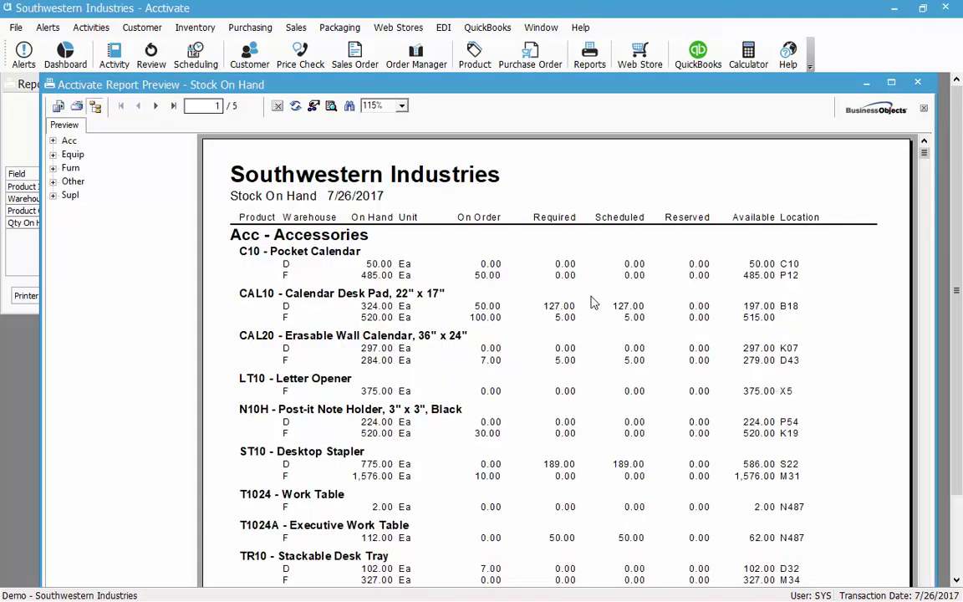
click(917, 84)
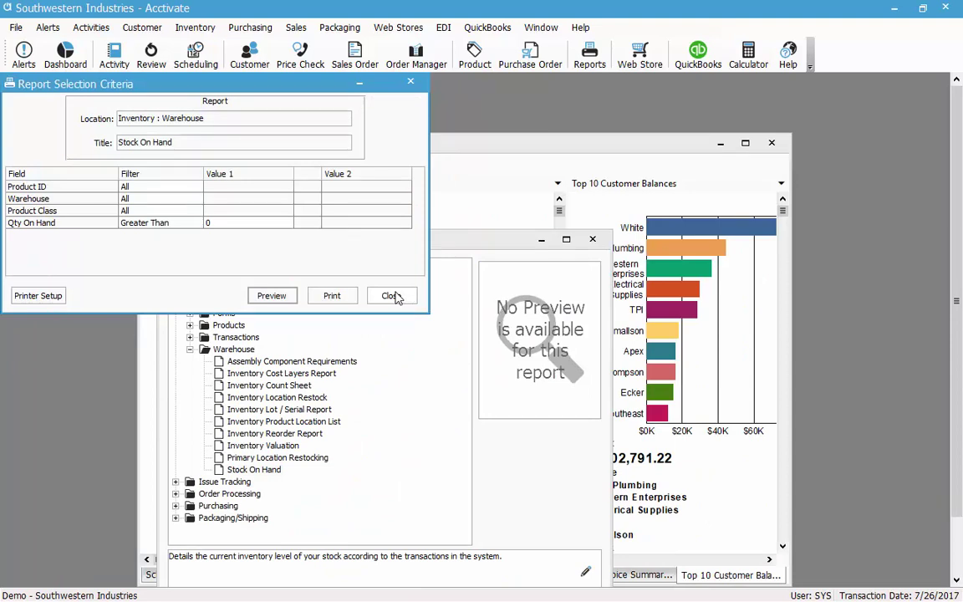
click(391, 295)
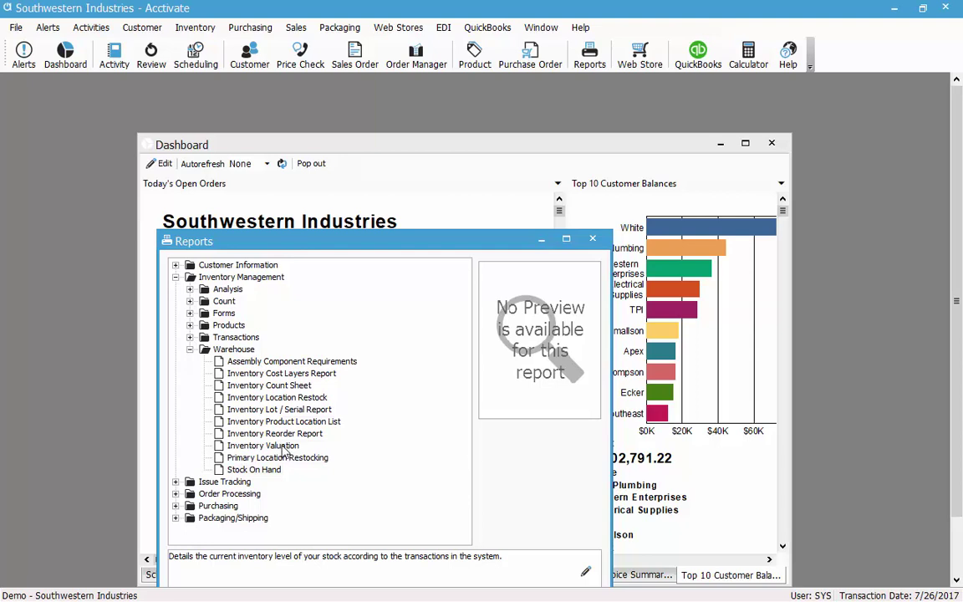
Open the Inventory Valuation report and preview it with Warehouse equal to D.
double_click(284, 448)
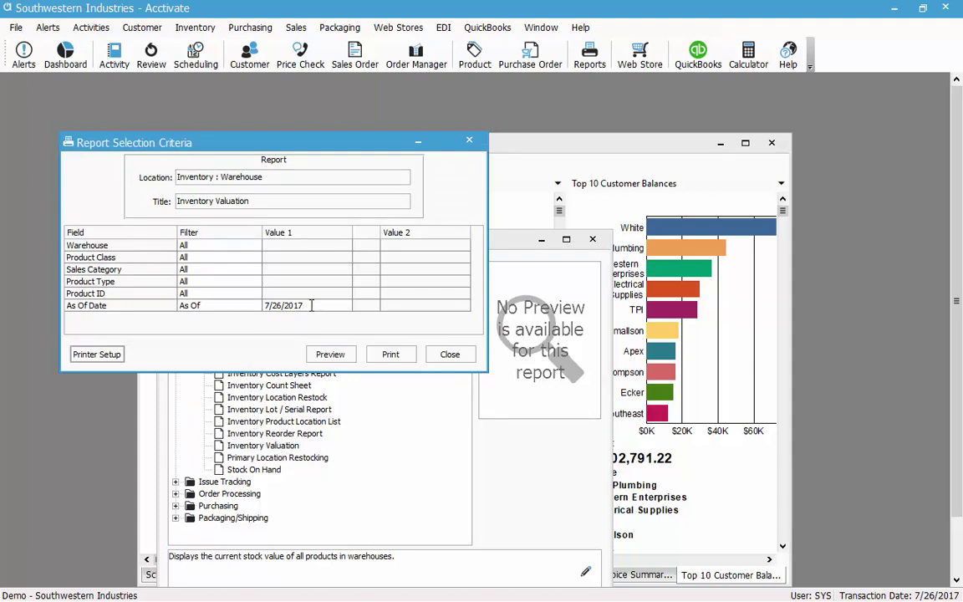
click(218, 245)
click(255, 247)
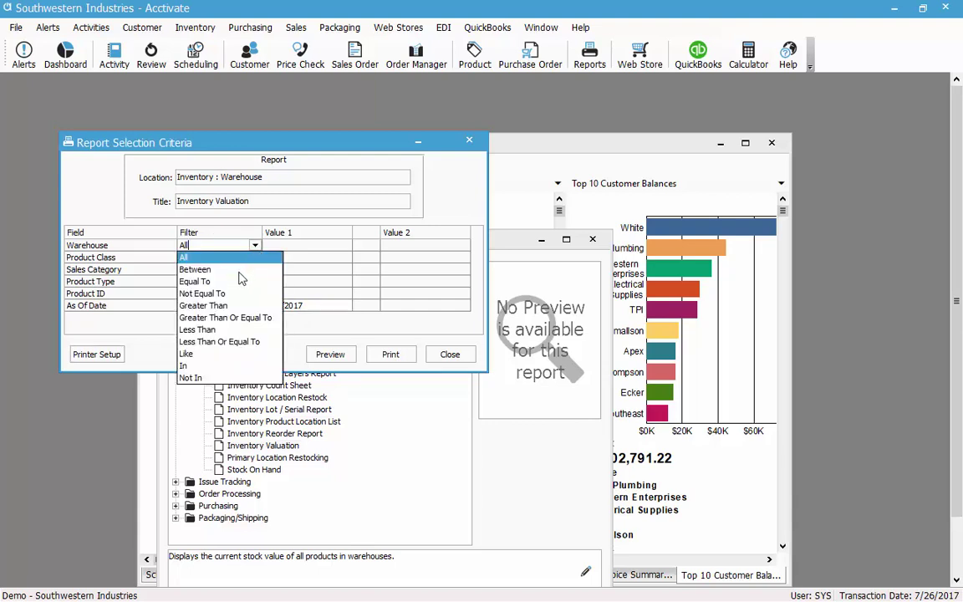
click(189, 276)
click(341, 250)
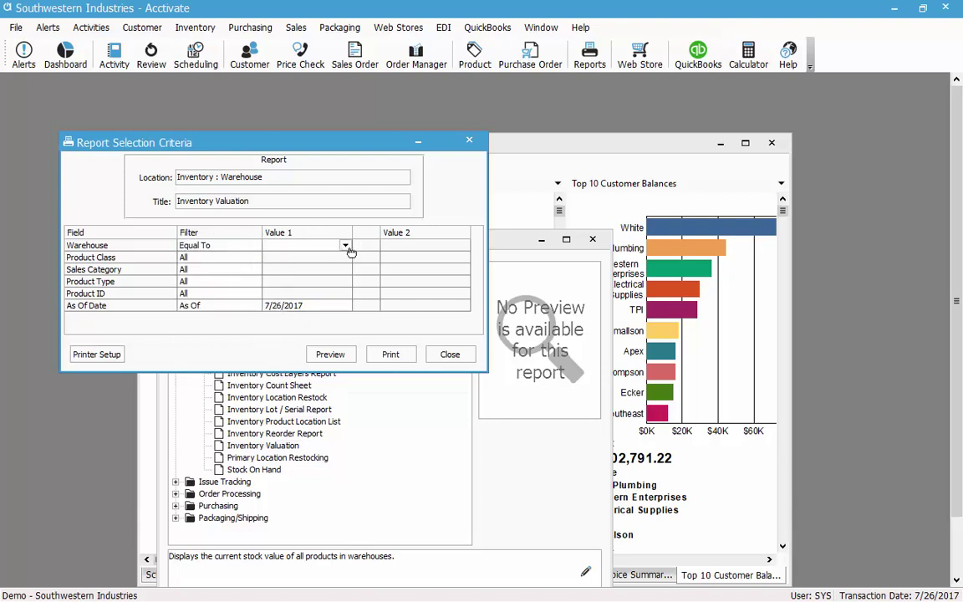
click(343, 247)
click(307, 279)
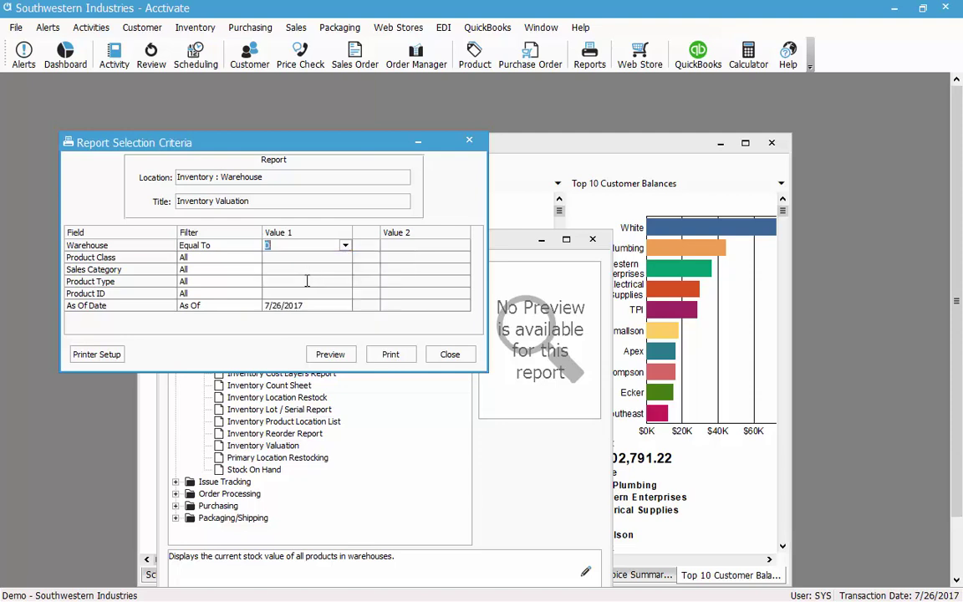
click(345, 245)
click(344, 246)
click(328, 355)
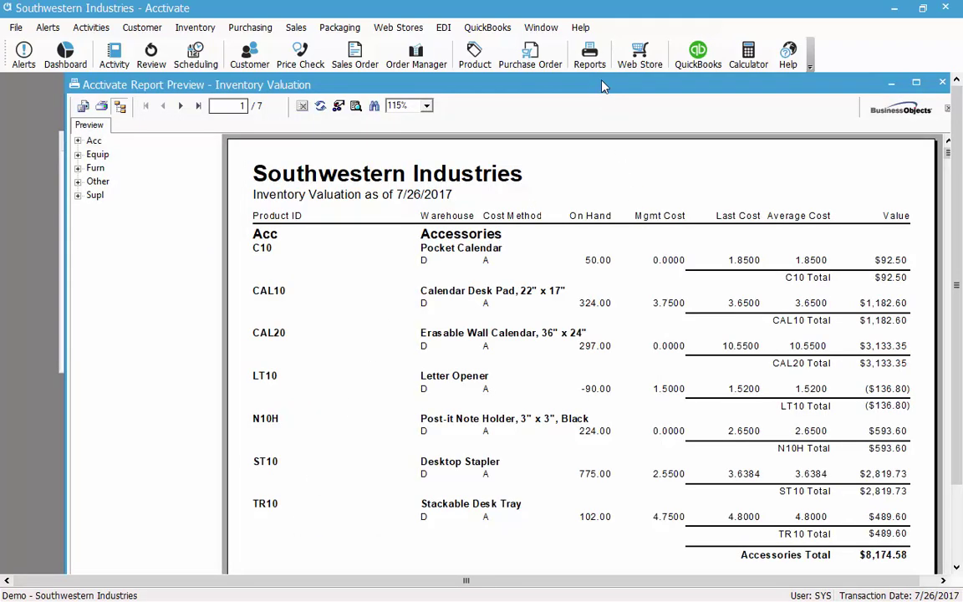
Examine the Inventory Valuation report's Supplies, Other and Equipment sections and the report total on its last page.
drag(596, 92, 559, 86)
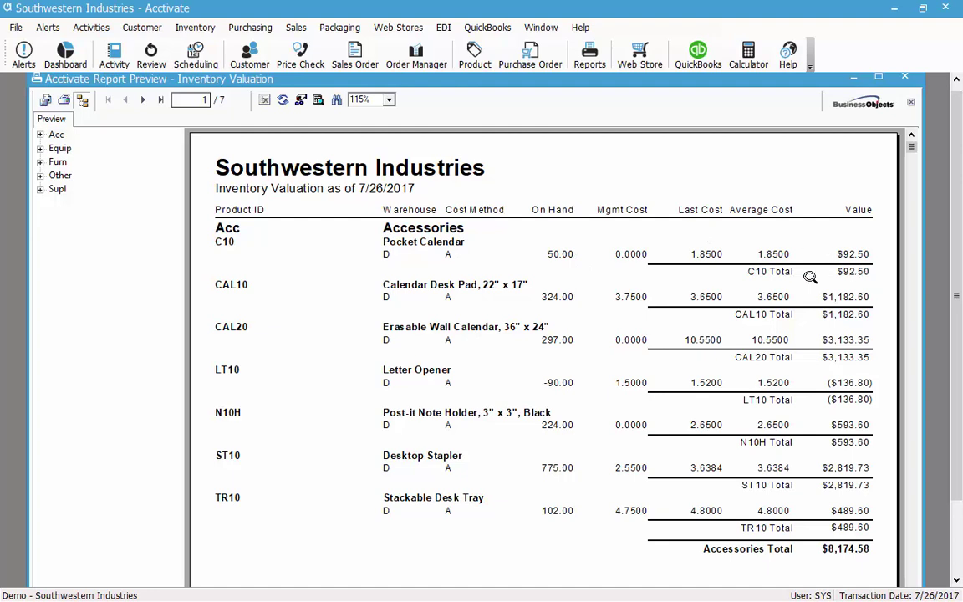
click(40, 189)
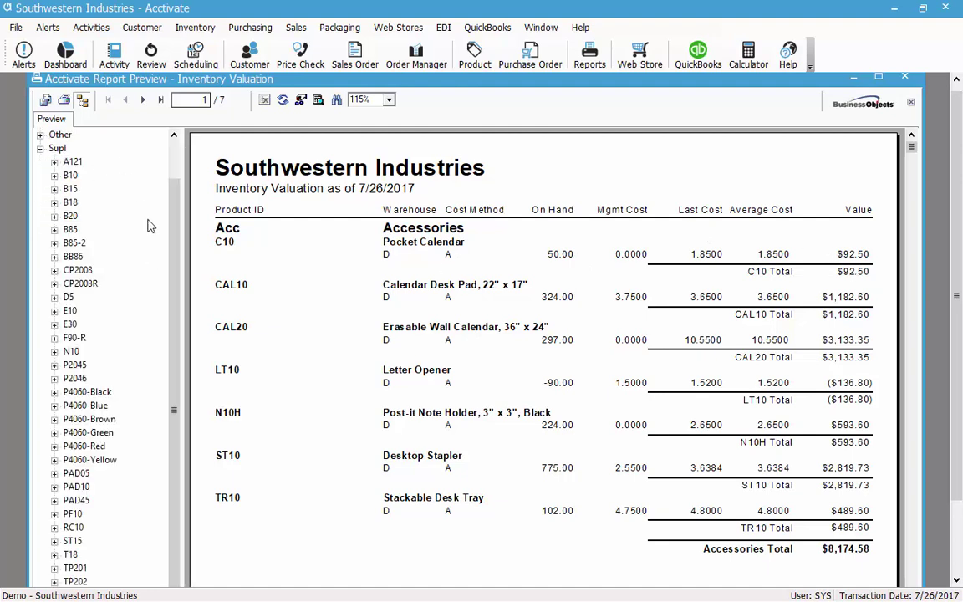
click(40, 148)
click(57, 189)
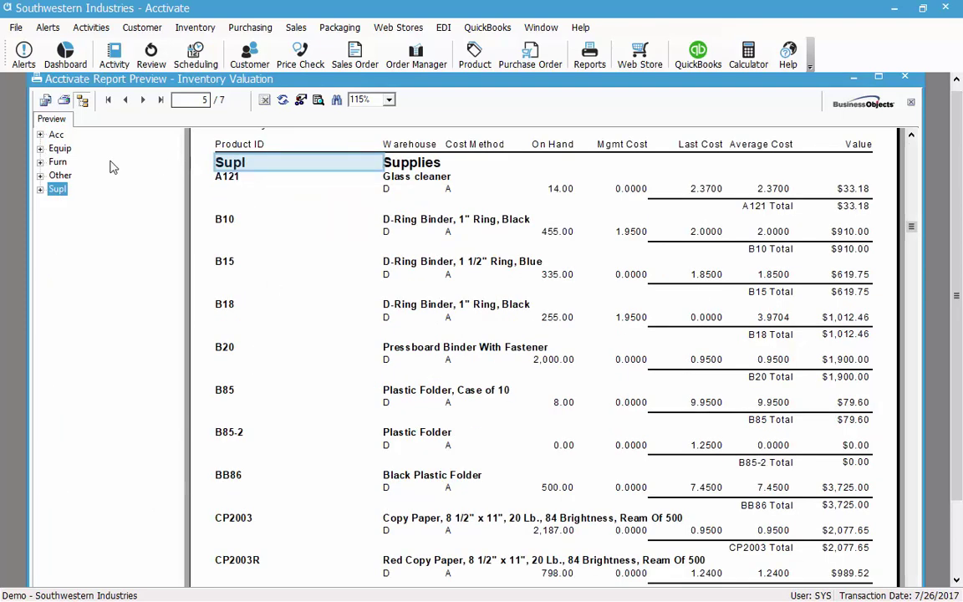
double_click(143, 98)
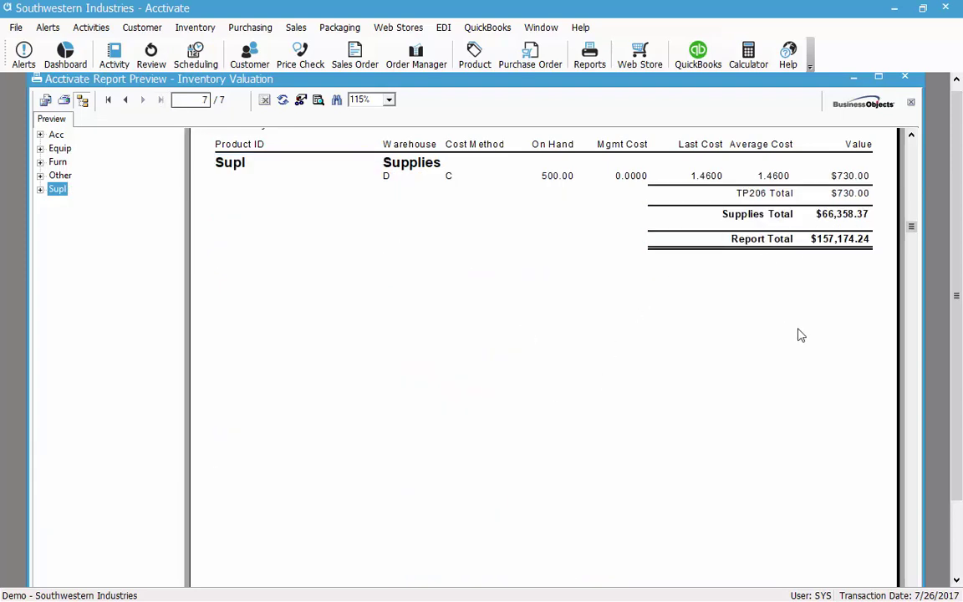
scroll(761, 357, up, 2)
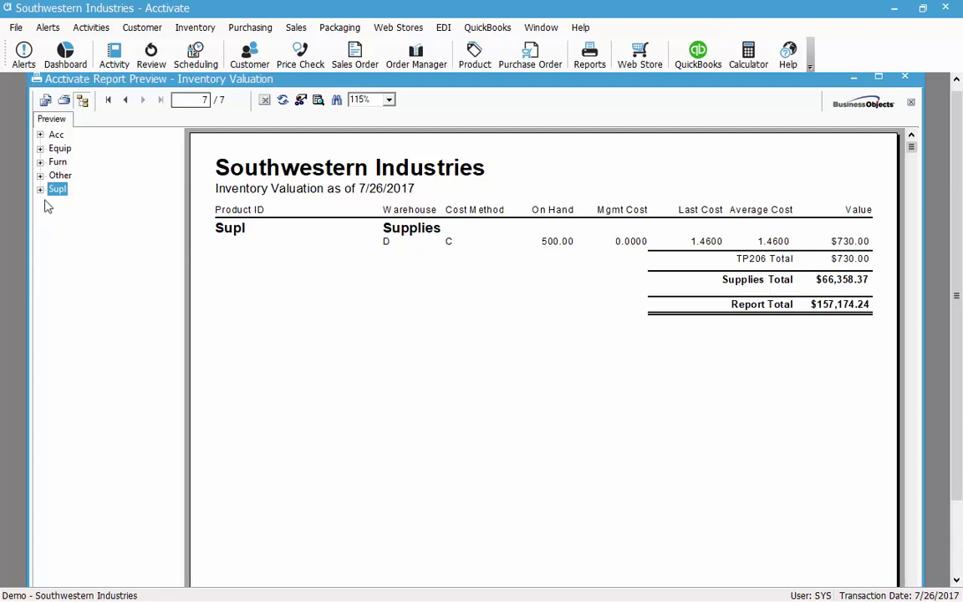
click(59, 176)
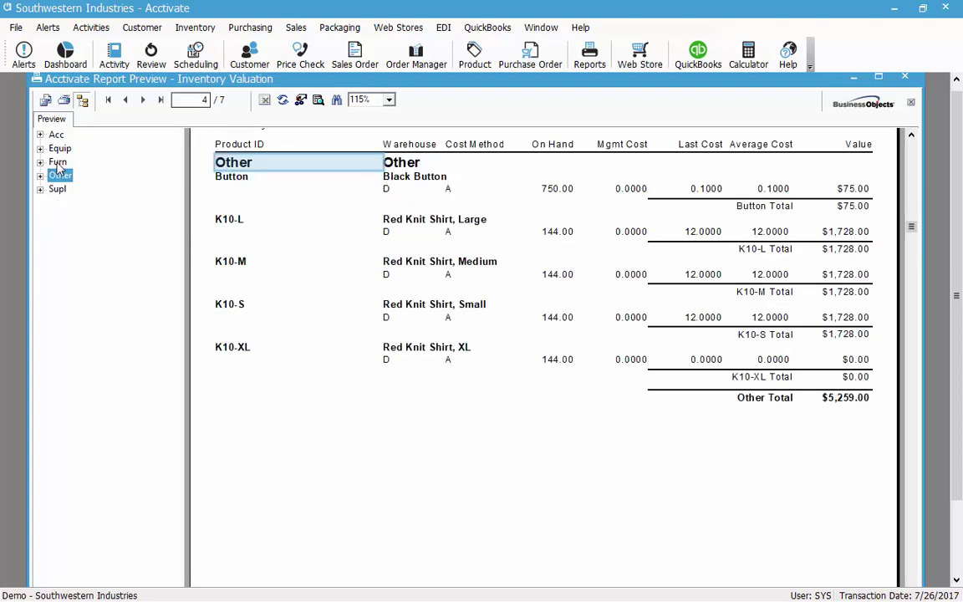
click(59, 150)
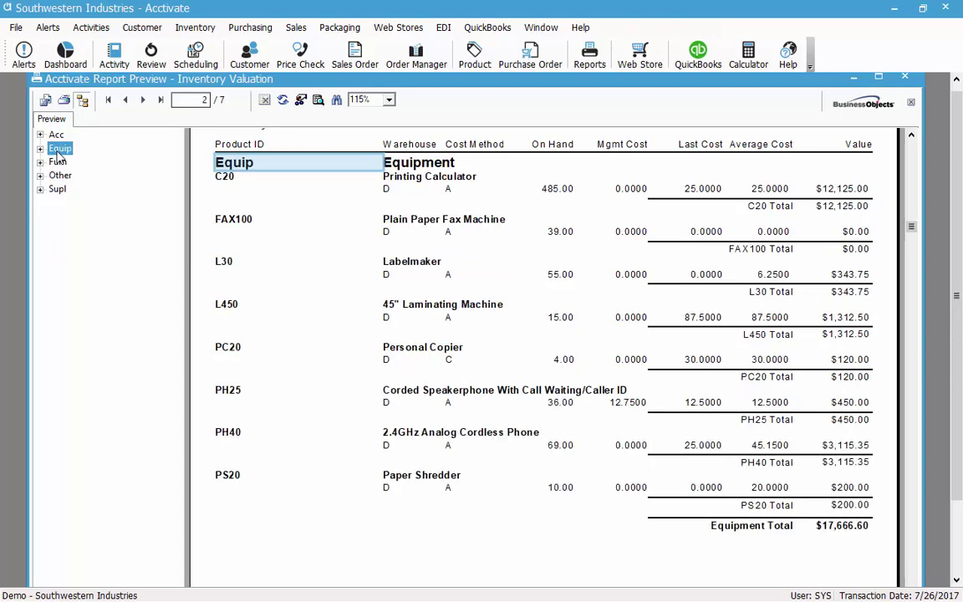
Examine the Inventory Valuation report's Accessories section, then close the preview and its selection criteria.
click(55, 135)
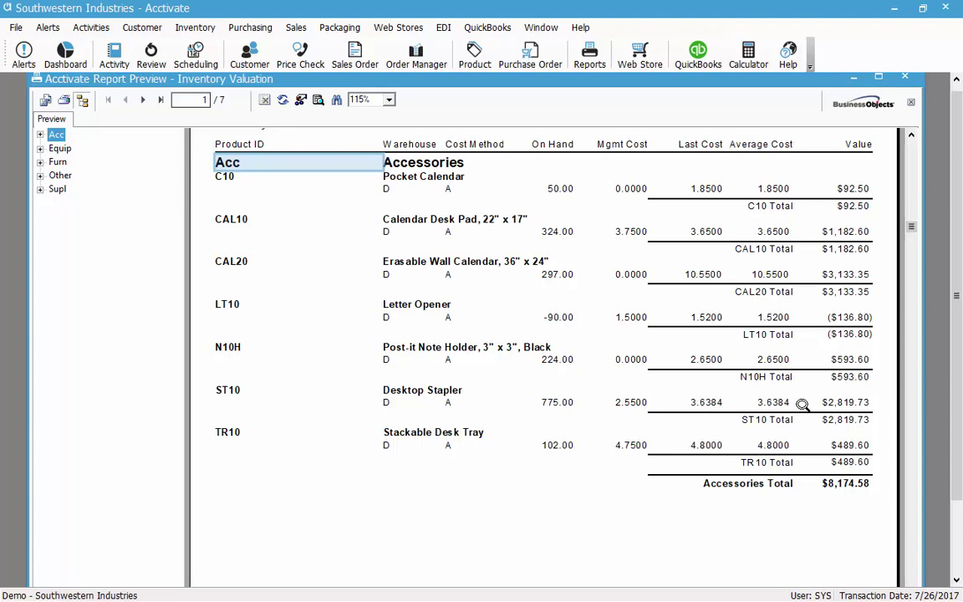
click(905, 77)
click(450, 354)
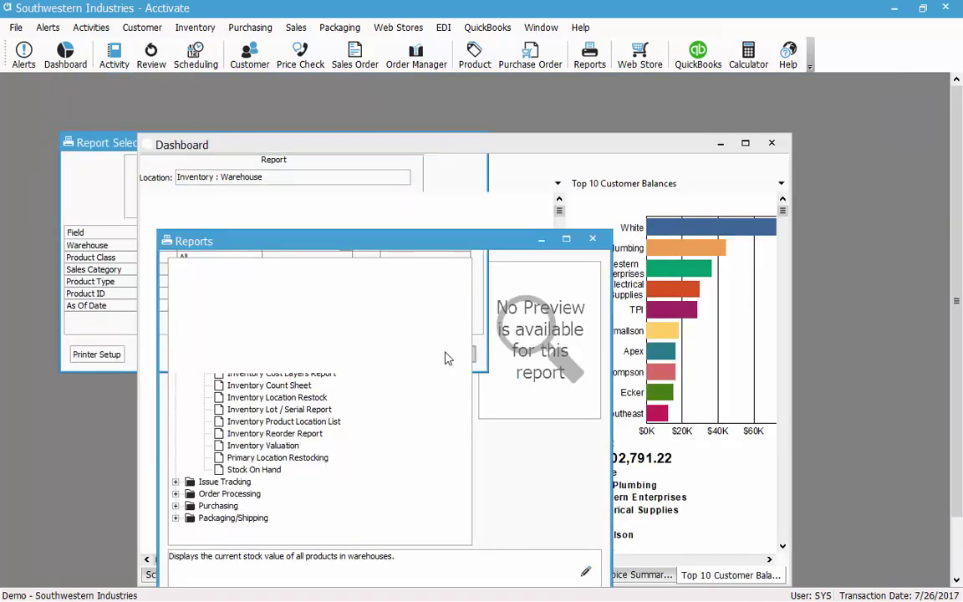
Collapse the Warehouse and Inventory Management report folders and expand the Order Processing folder.
click(190, 349)
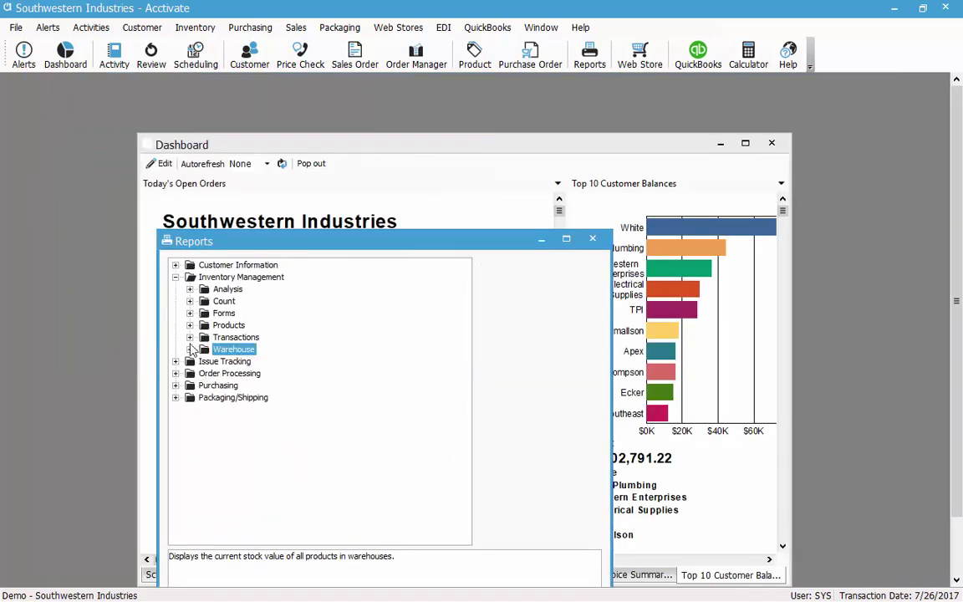
click(174, 276)
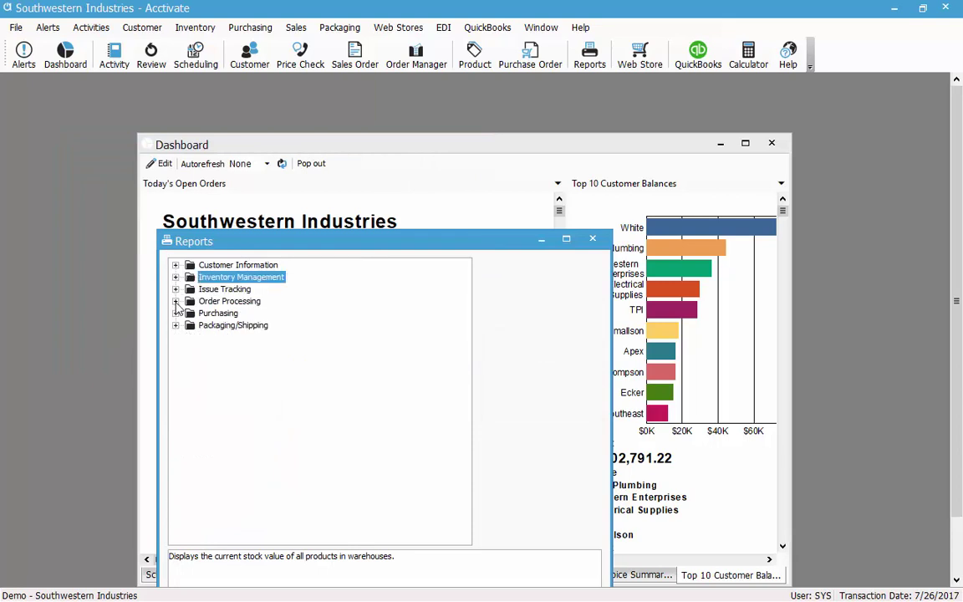
click(175, 302)
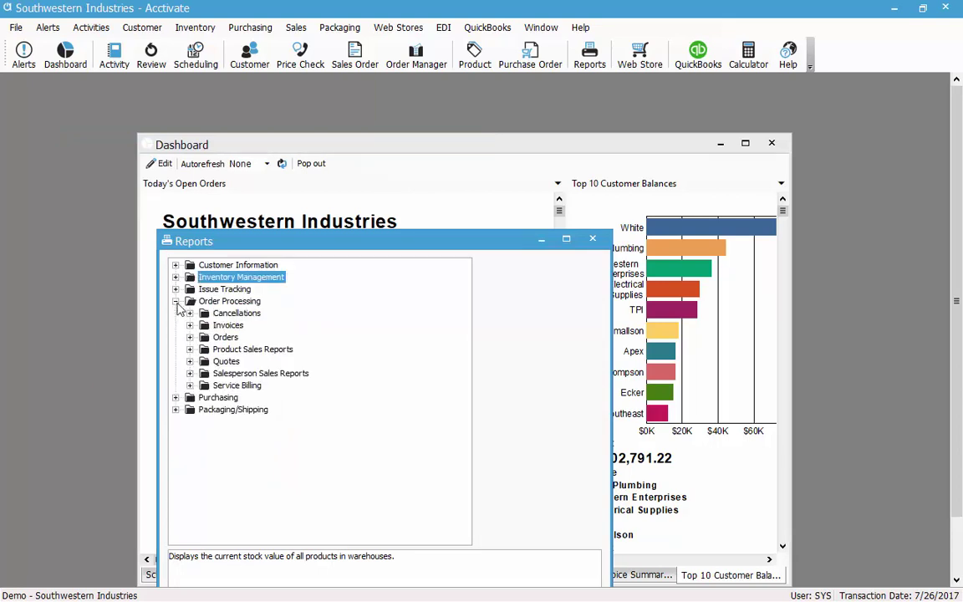
click(210, 302)
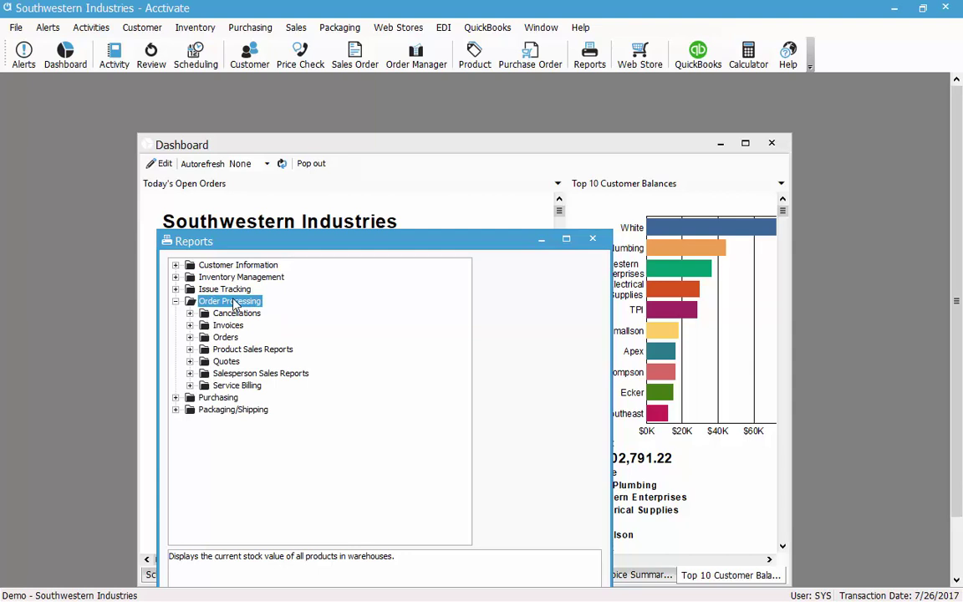
click(296, 27)
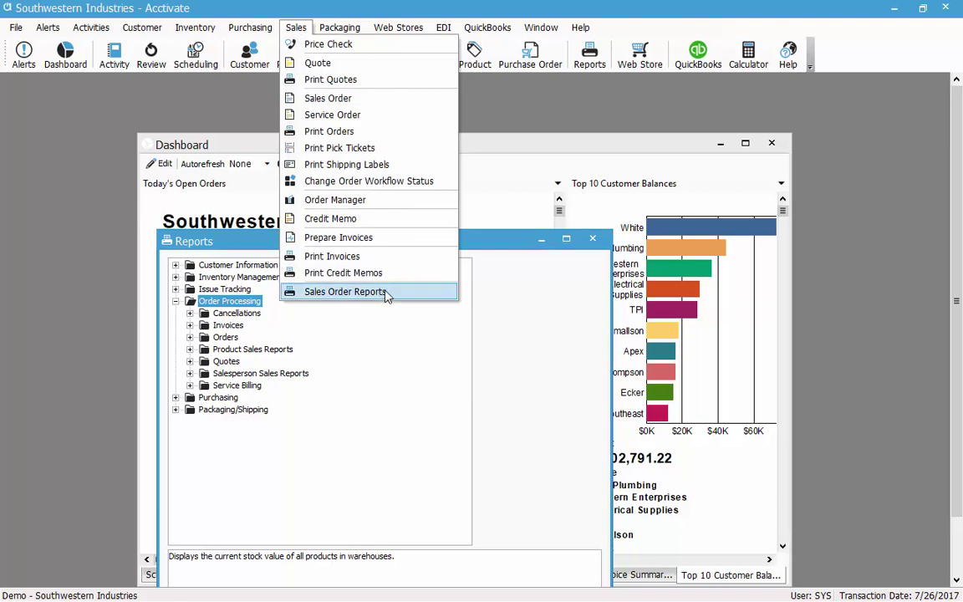
click(342, 429)
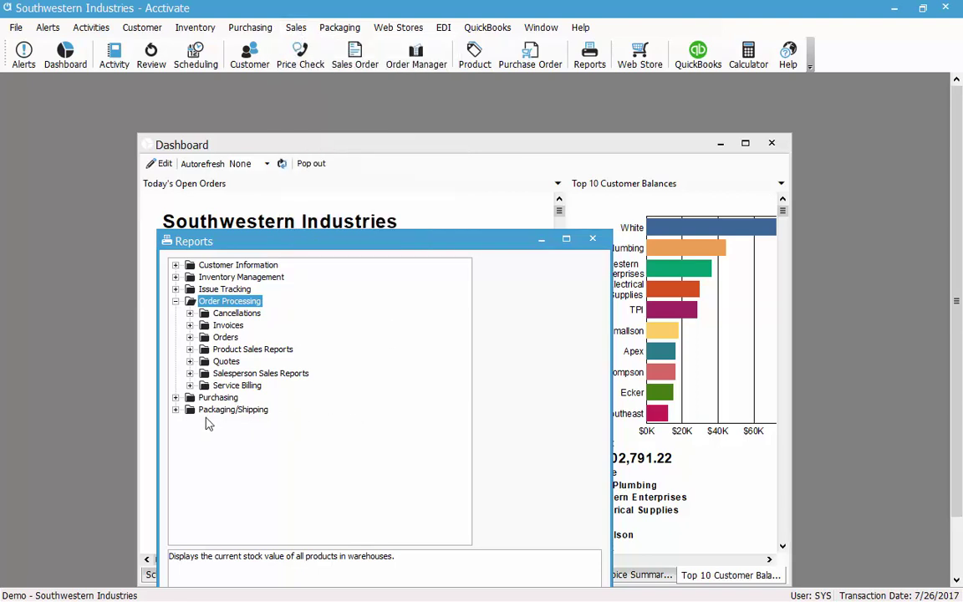
Open the Order Cancellation Report from the Cancellations reports.
click(190, 314)
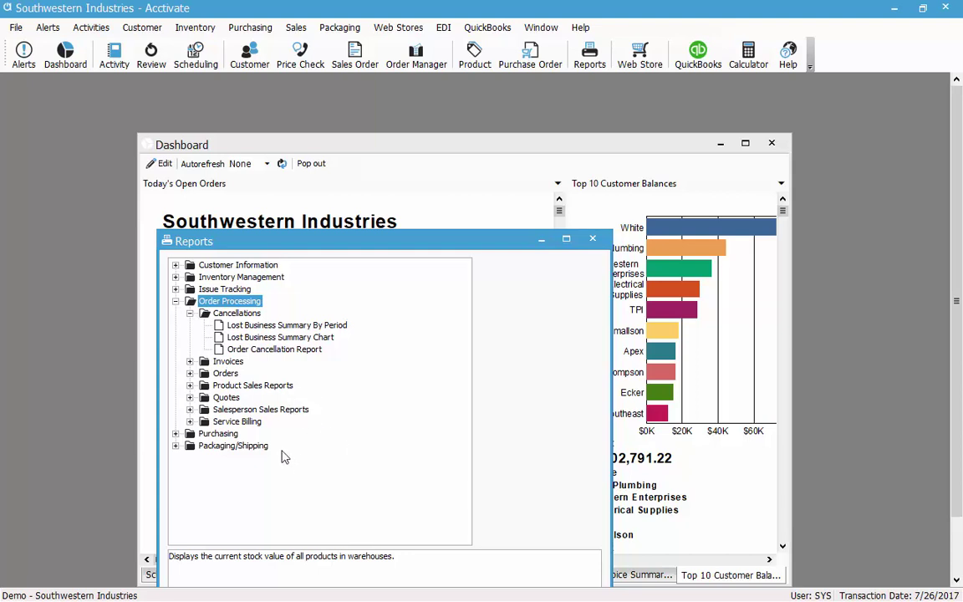
click(301, 338)
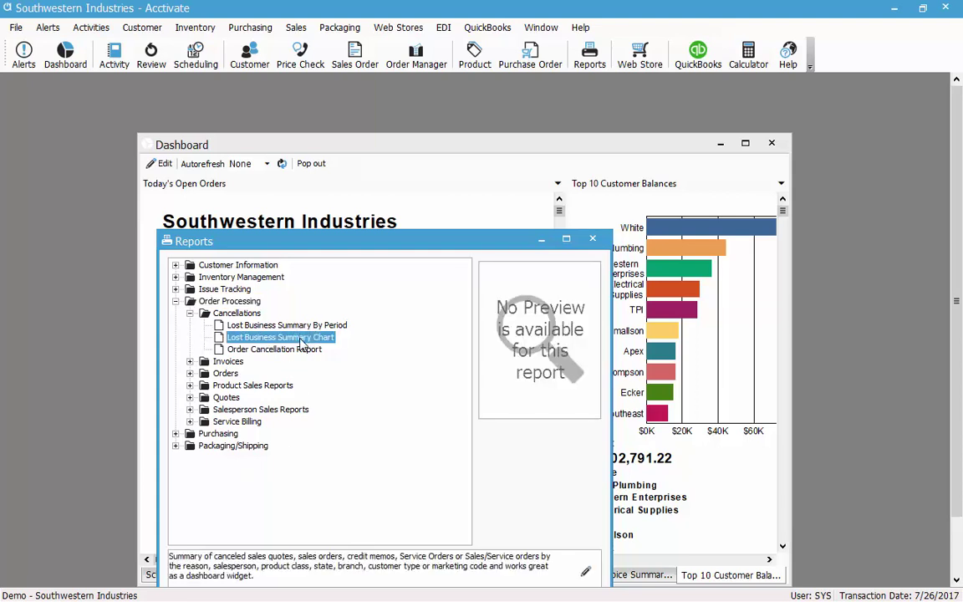
click(278, 351)
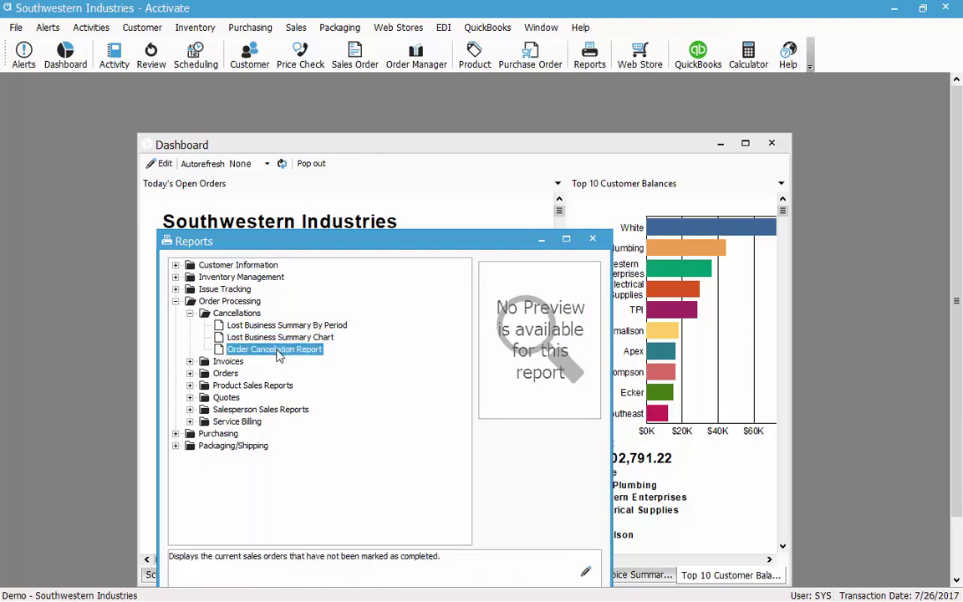
double_click(279, 351)
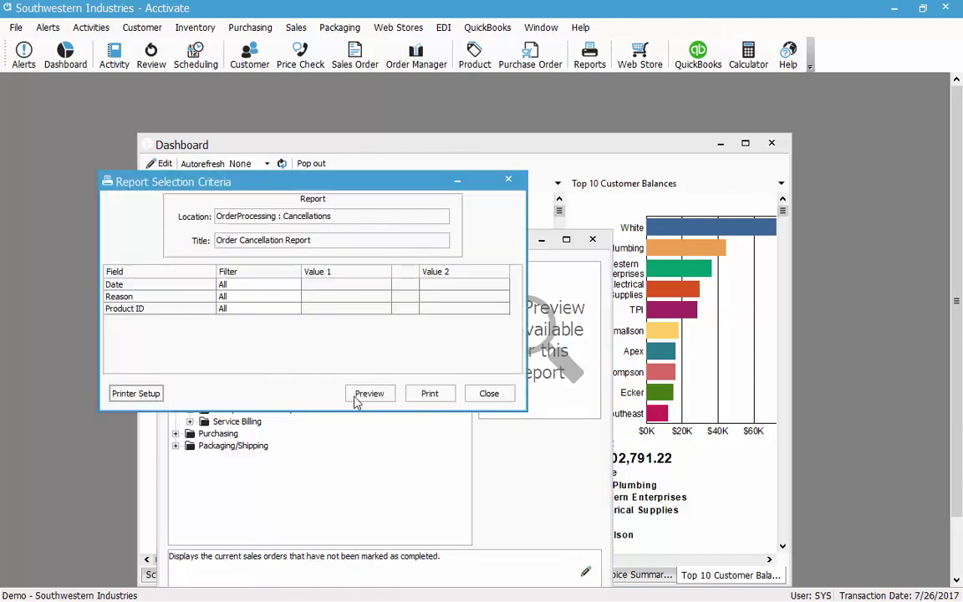
Preview the Order Cancellation Report with the Reason filter set to All.
click(268, 297)
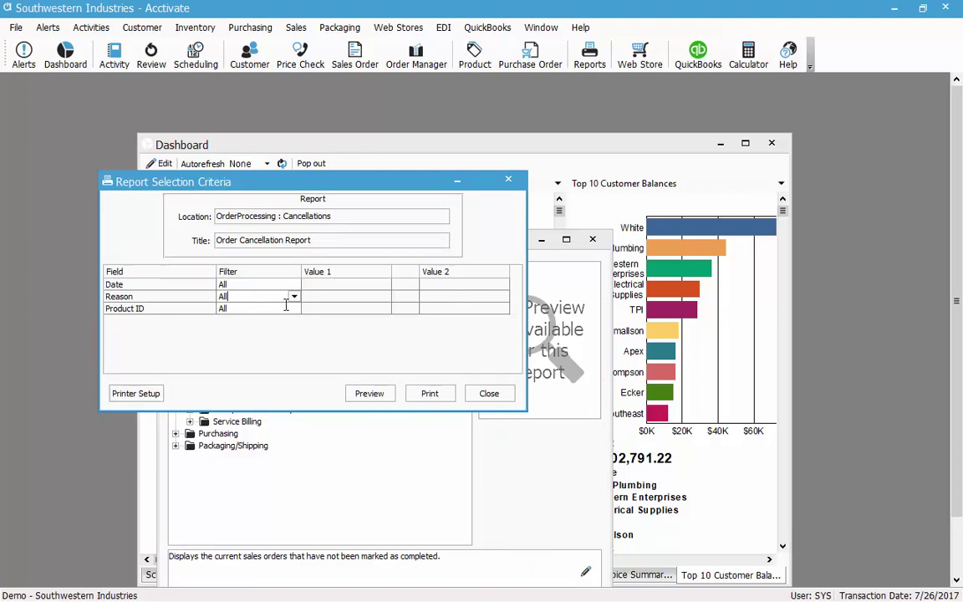
click(293, 297)
click(238, 333)
click(294, 297)
click(250, 308)
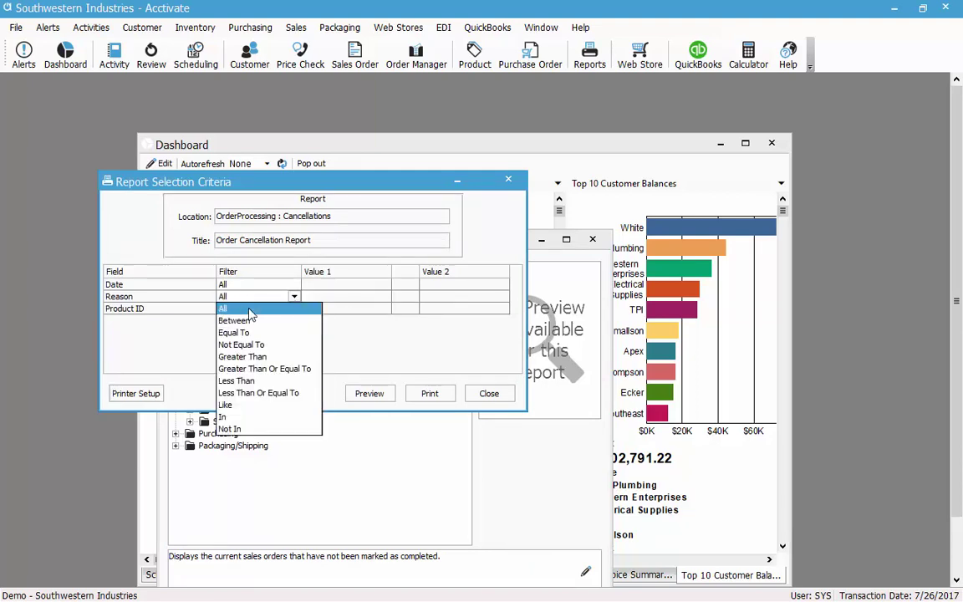
click(377, 395)
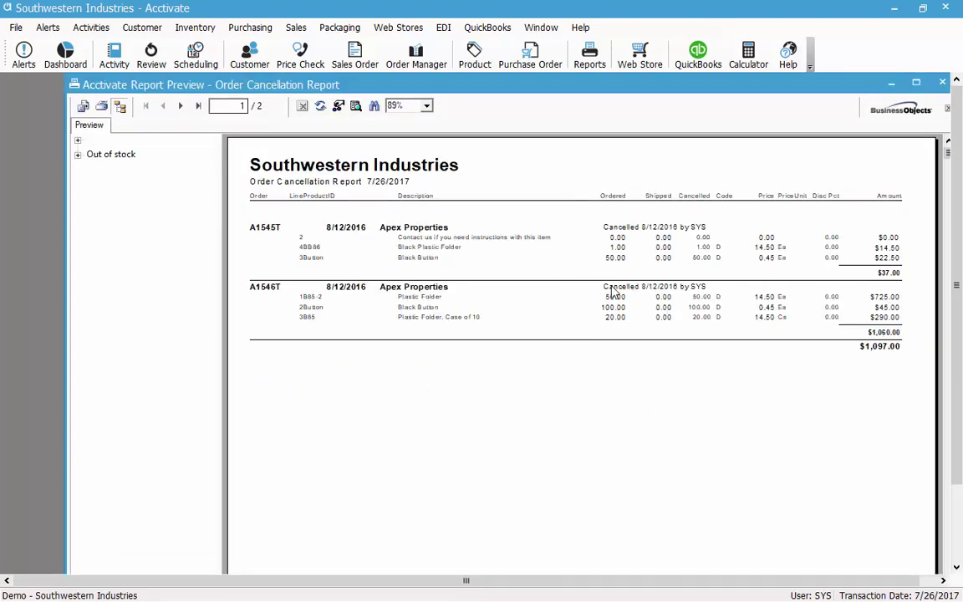
Examine the cancelled orders and the Out of stock section, then close the Order Cancellation Report and its selection criteria.
click(717, 291)
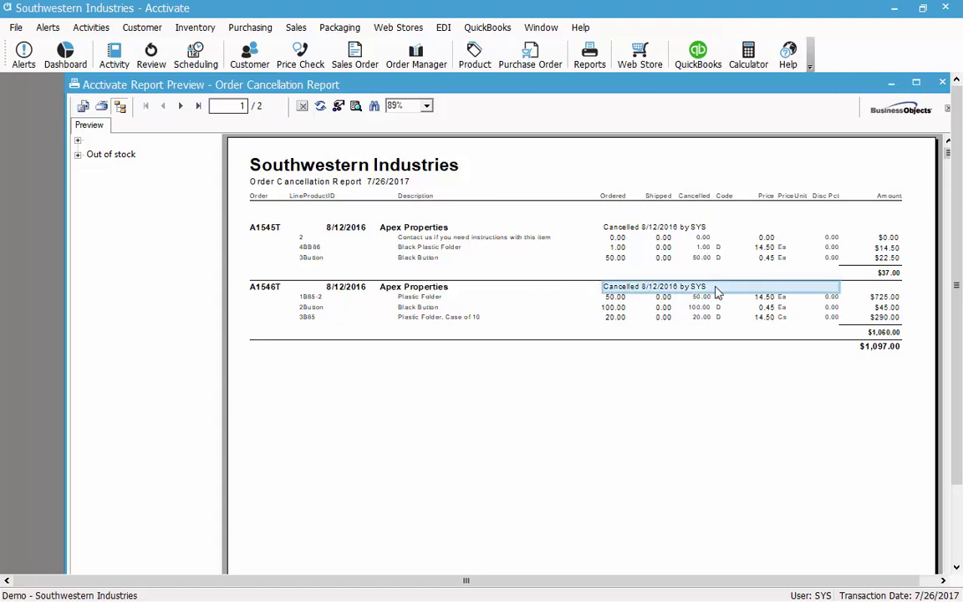
click(559, 288)
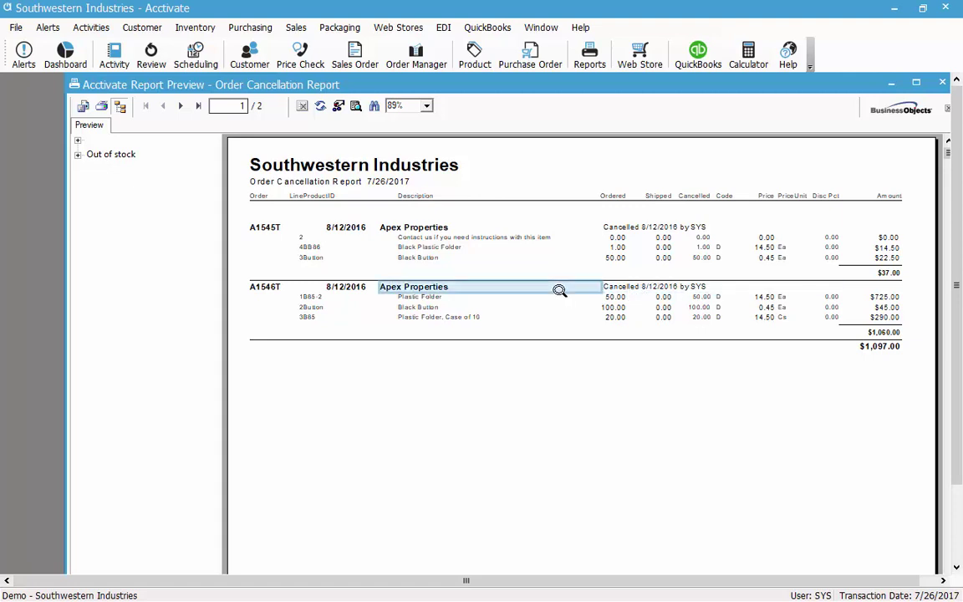
click(108, 155)
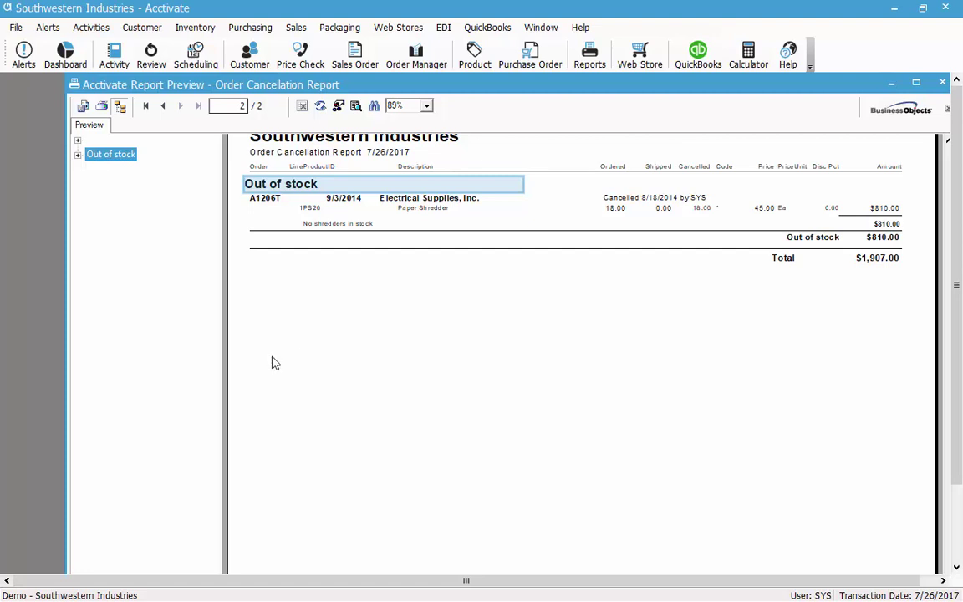
click(942, 81)
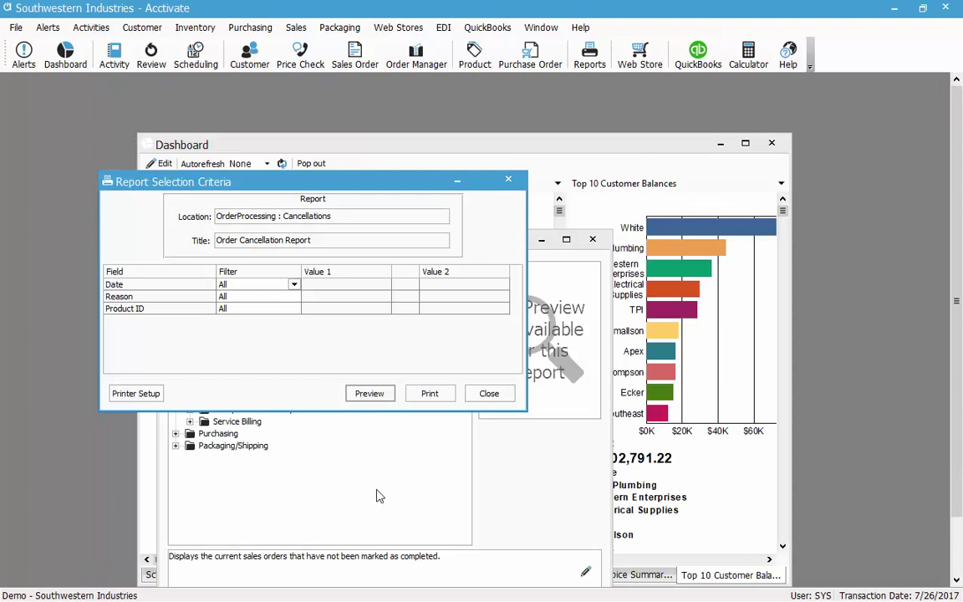
click(493, 395)
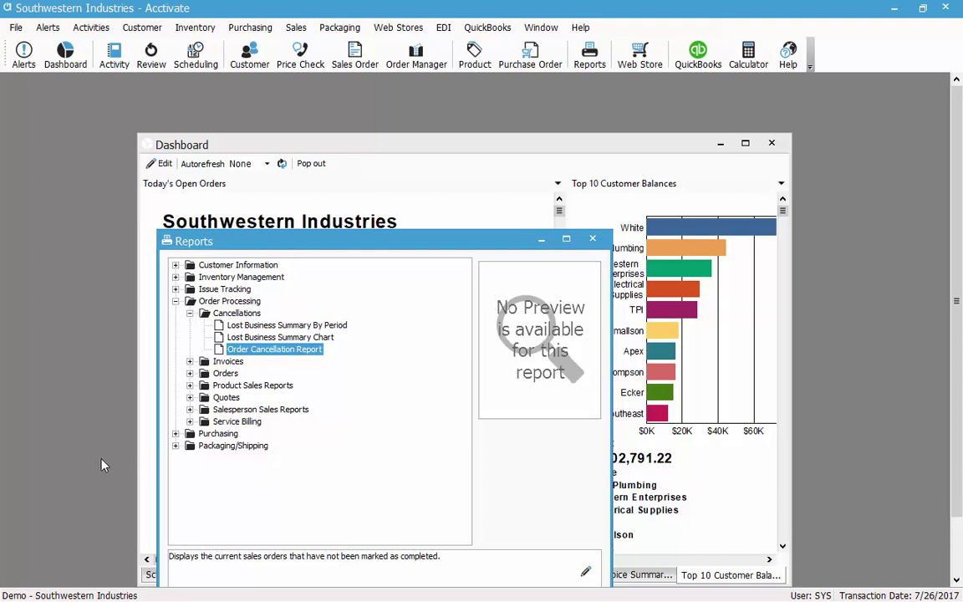
Open the Sales Invoice Summary Chart from the Invoices reports and set Document Type to Sales Invoices.
click(190, 362)
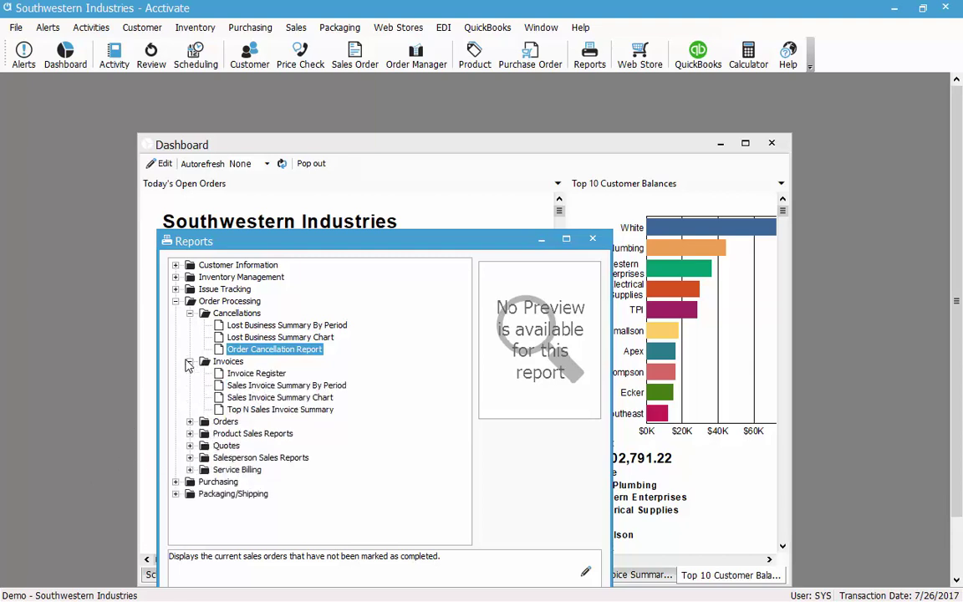
double_click(268, 397)
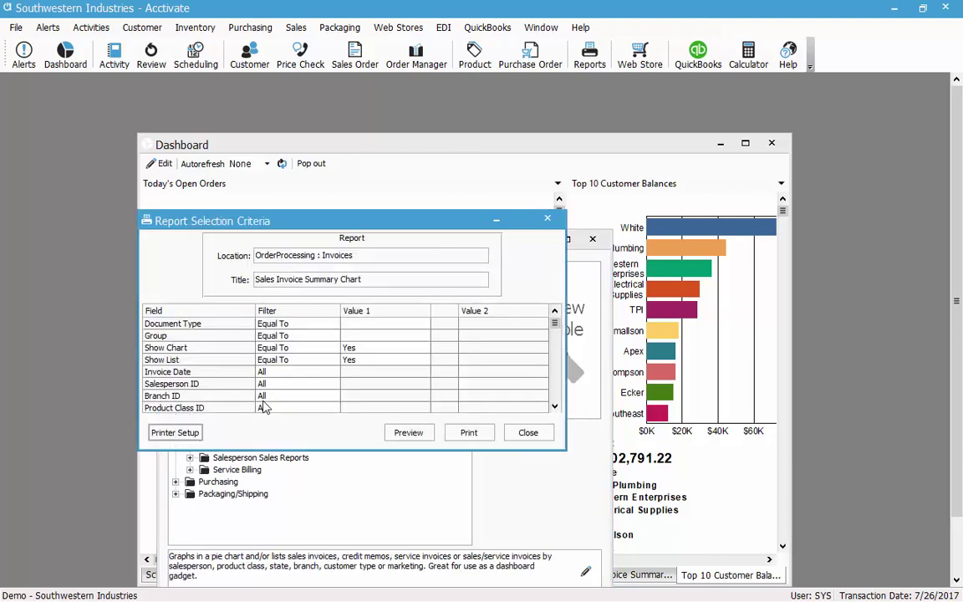
click(263, 400)
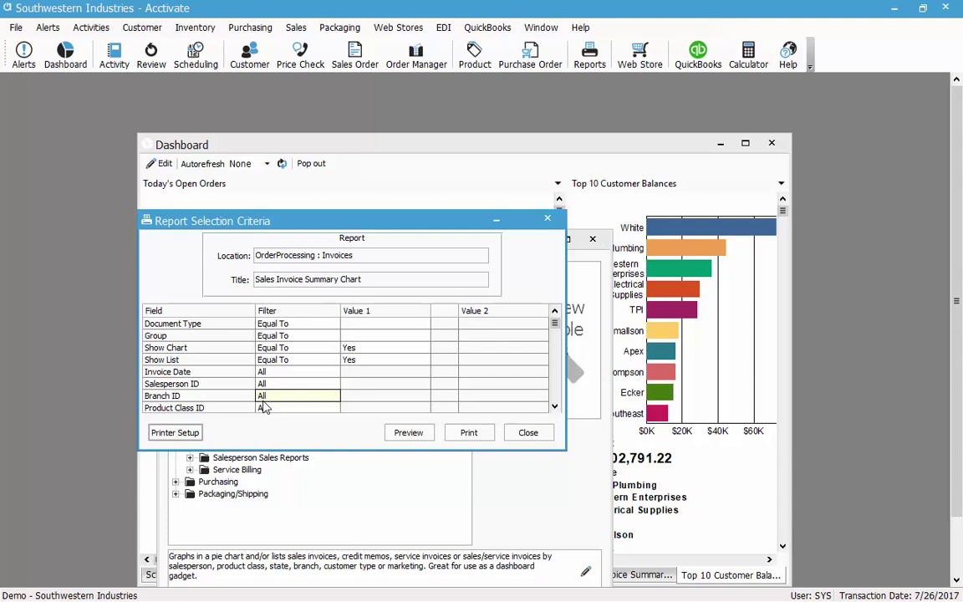
click(398, 323)
click(424, 325)
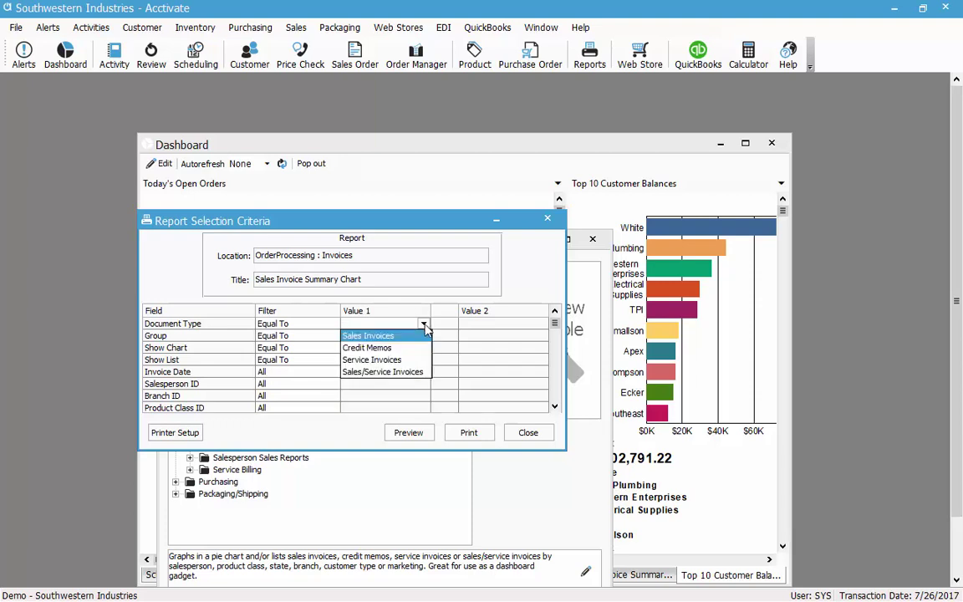
click(393, 336)
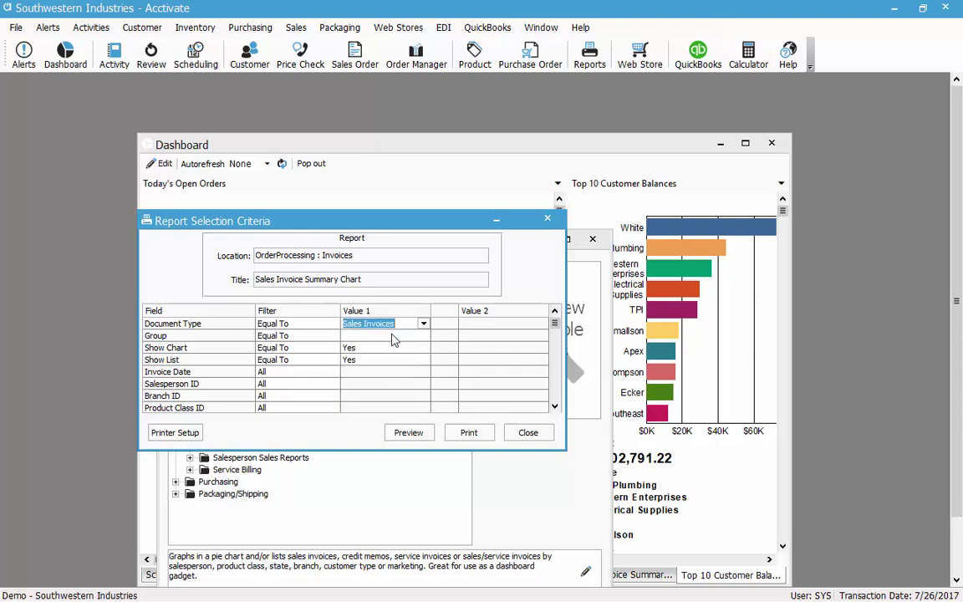
Group the Sales Invoice Summary Chart by Salesperson and preview it.
click(394, 336)
click(424, 336)
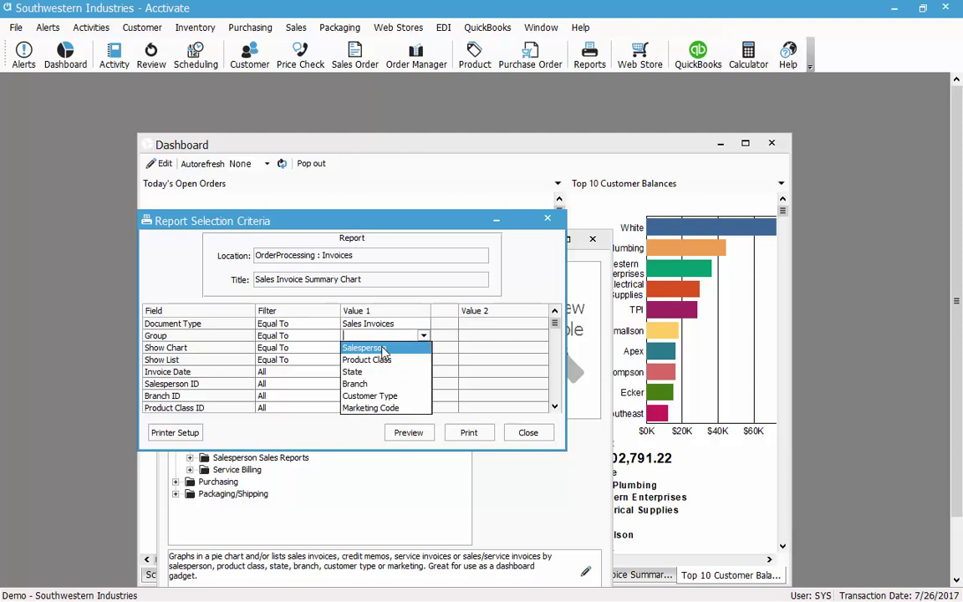
click(384, 347)
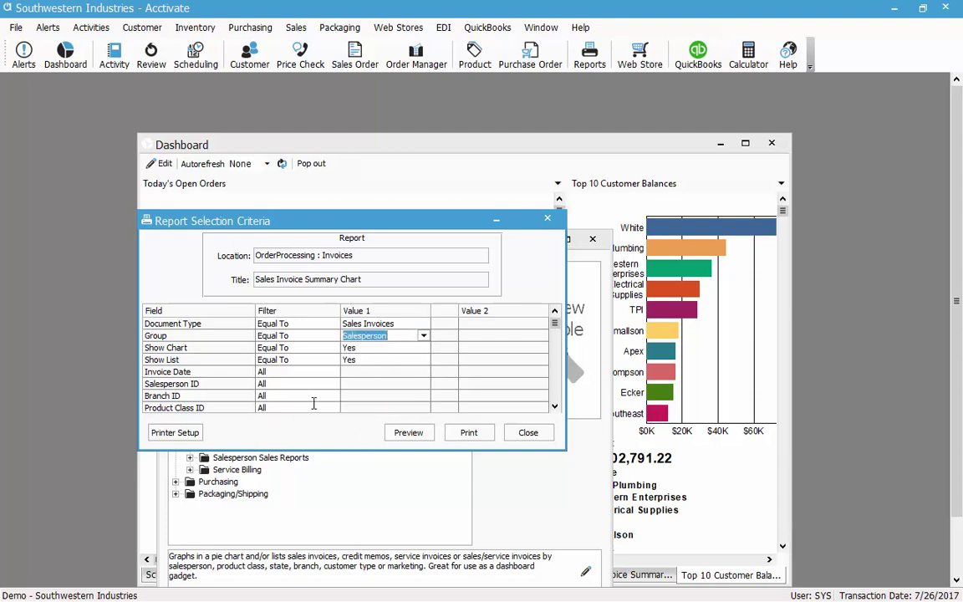
click(408, 432)
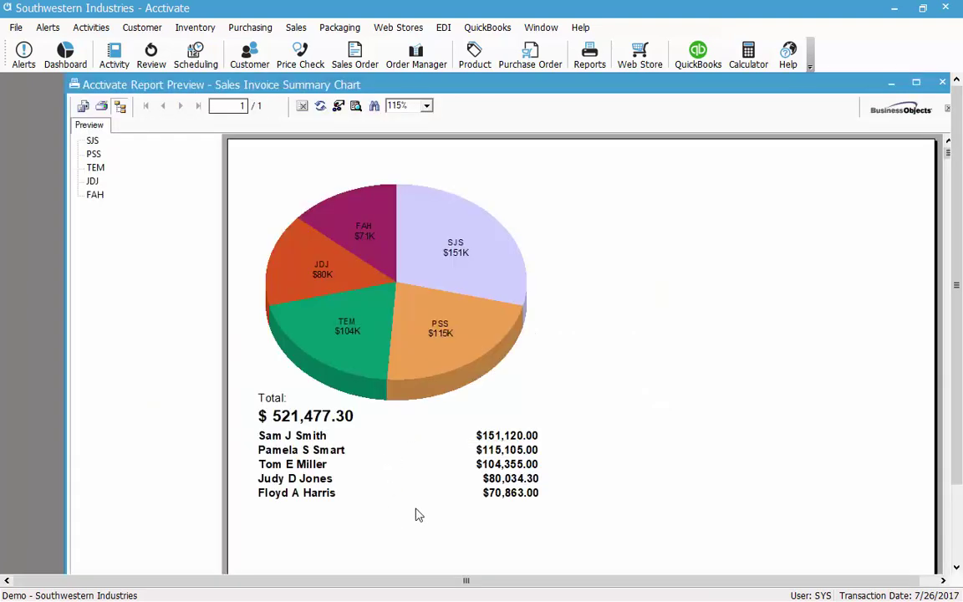
Drill down into the first listed salesperson's invoice amounts, review them, and close the report preview.
right_click(530, 436)
click(576, 464)
double_click(294, 436)
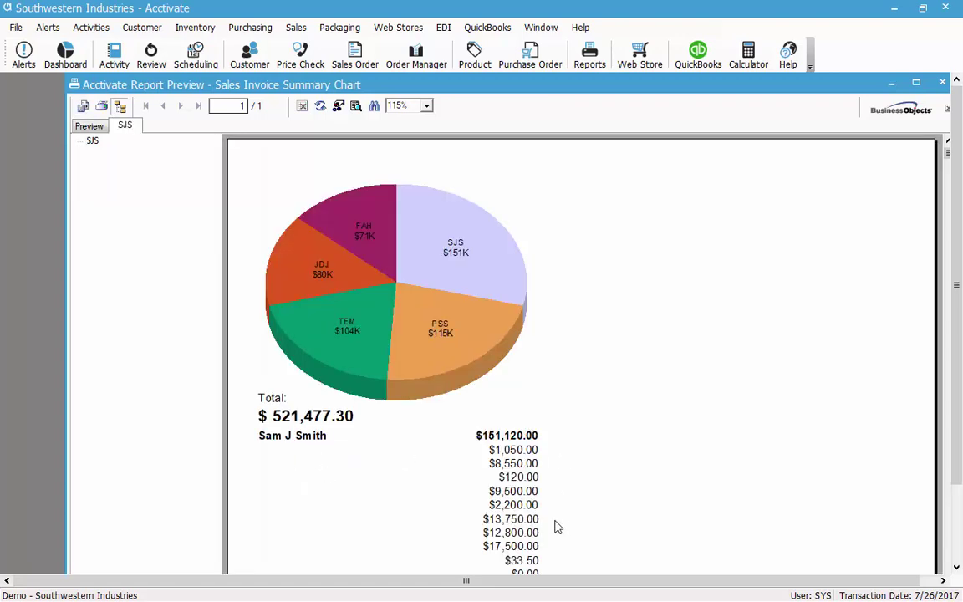
scroll(544, 535, down, 5)
scroll(533, 533, up, 5)
click(945, 85)
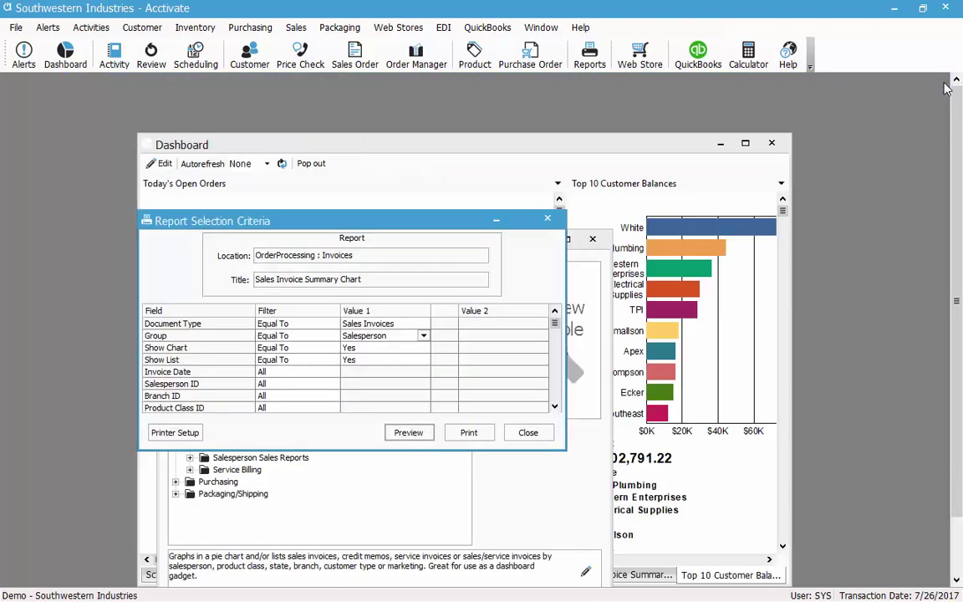
Change the Sales Invoice Summary Chart's Group to State, preview it, and review the list of state totals.
click(423, 336)
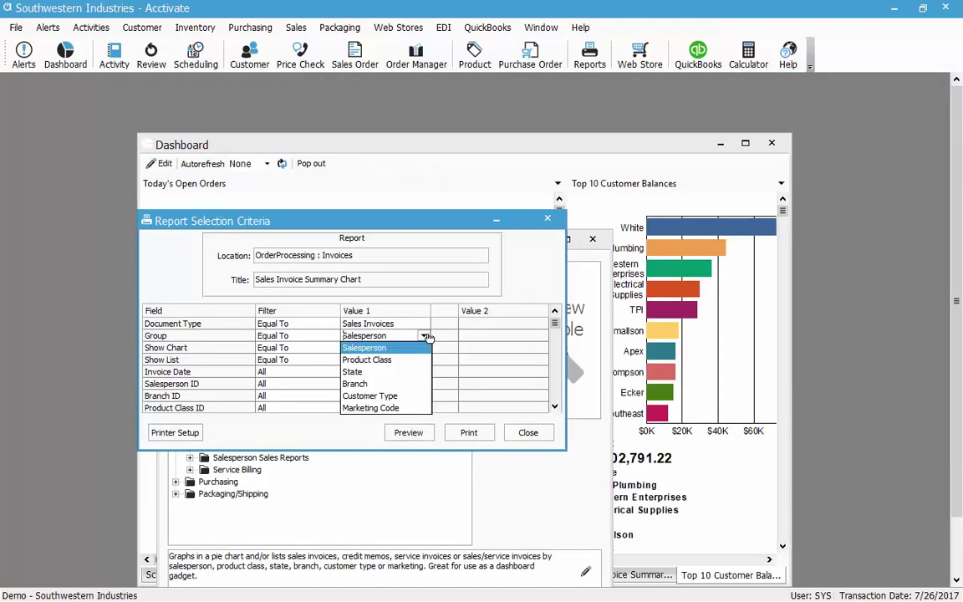
click(353, 371)
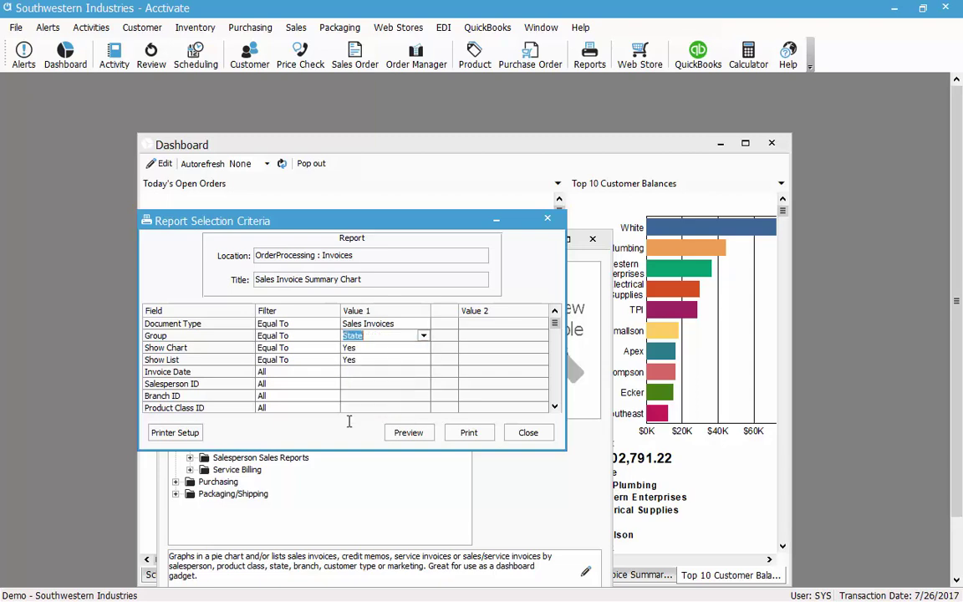
click(424, 436)
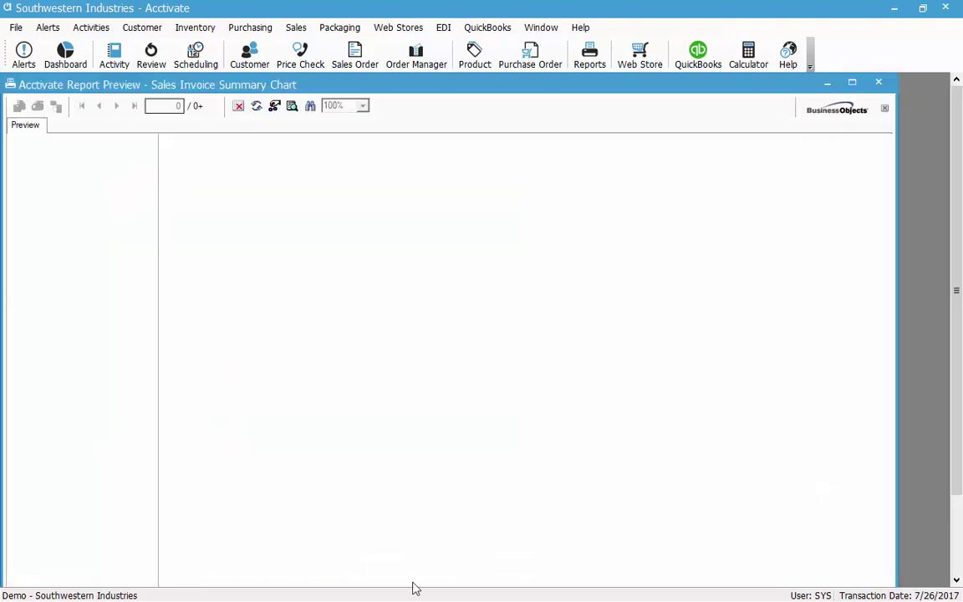
scroll(351, 476, down, 3)
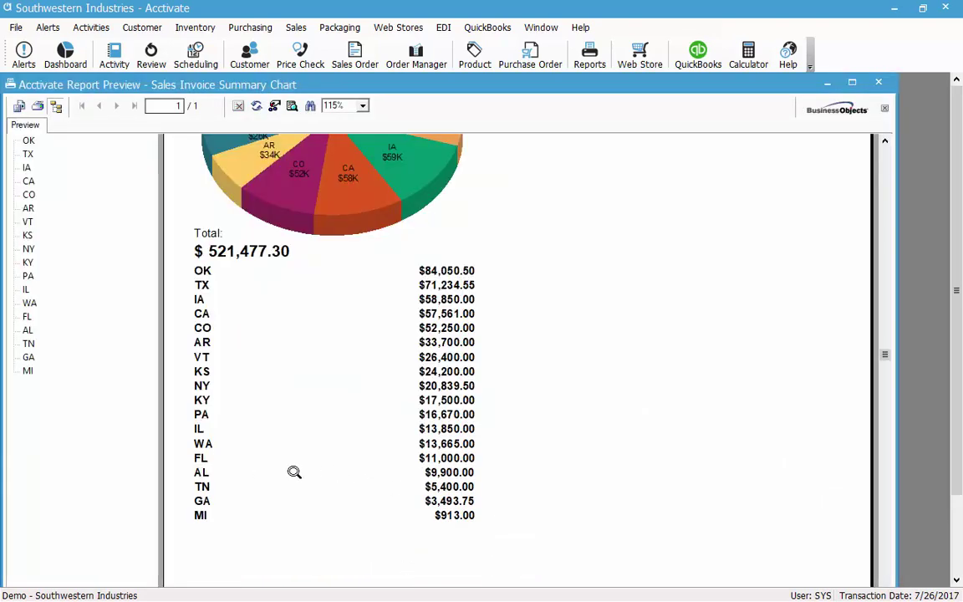
scroll(301, 474, up, 3)
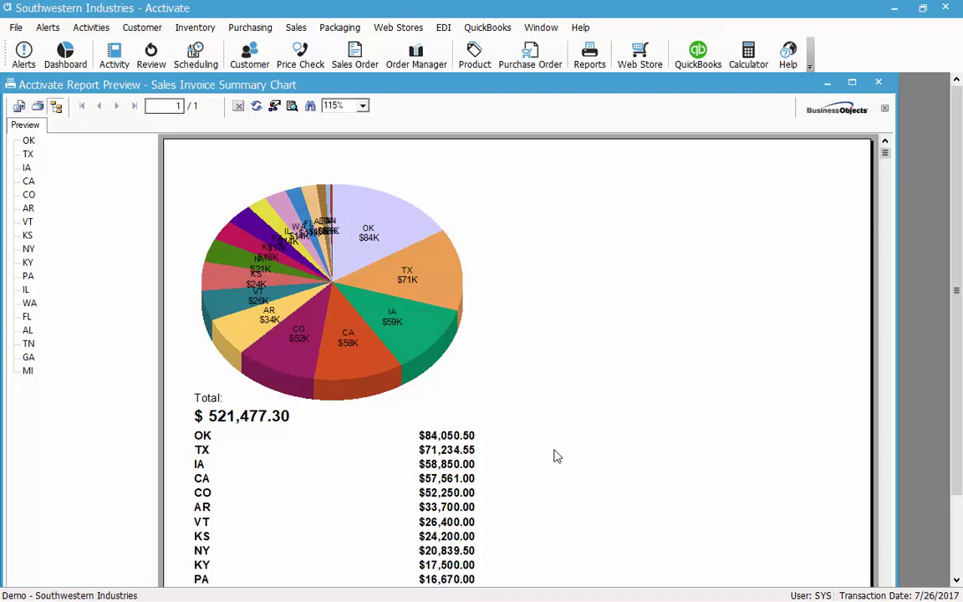
Review the state totals in the Sales Invoice Summary Chart, close the preview, check the remaining filter fields and close the report's criteria.
scroll(558, 455, down, 4)
scroll(558, 455, up, 2)
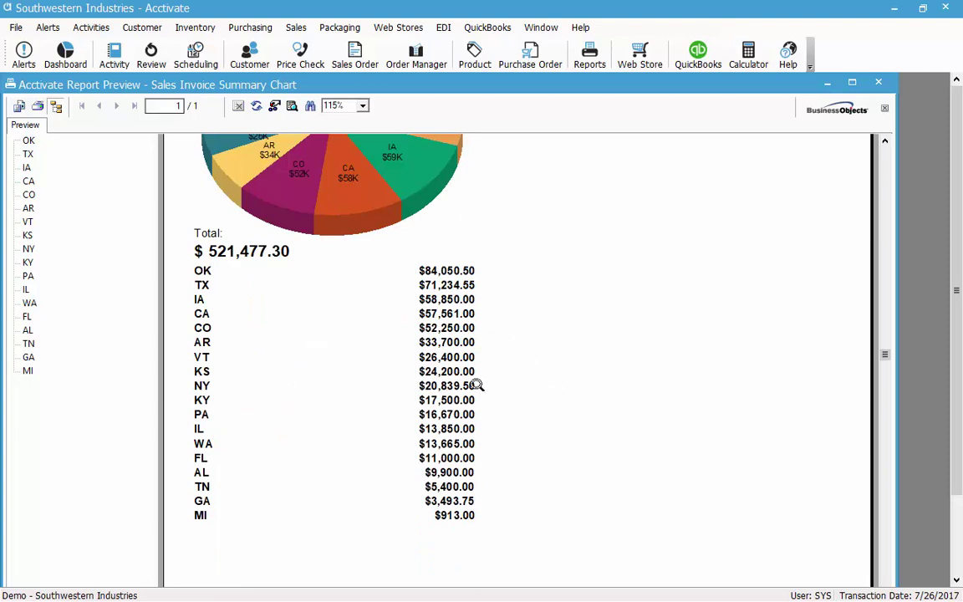
scroll(484, 474, up, 3)
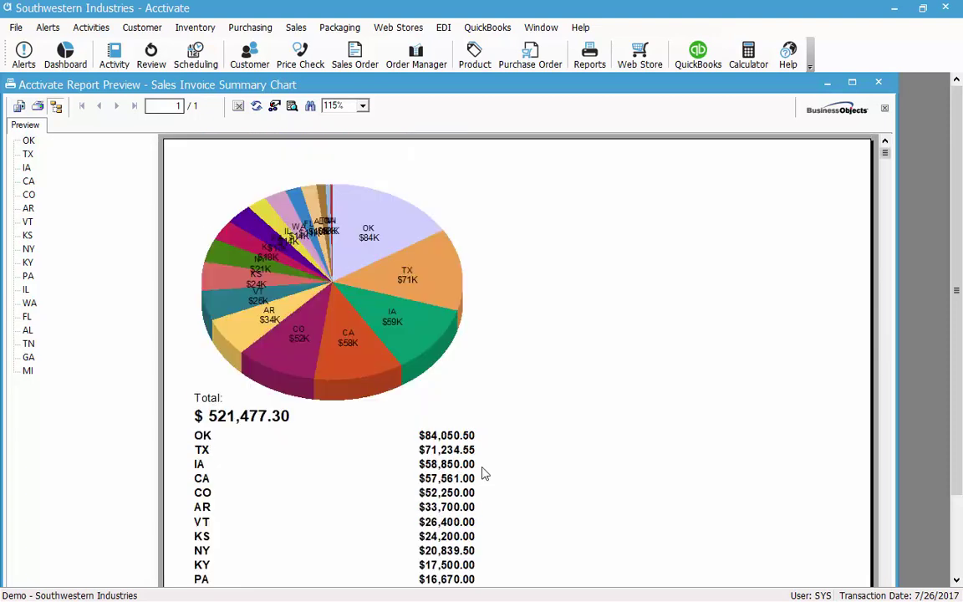
click(879, 83)
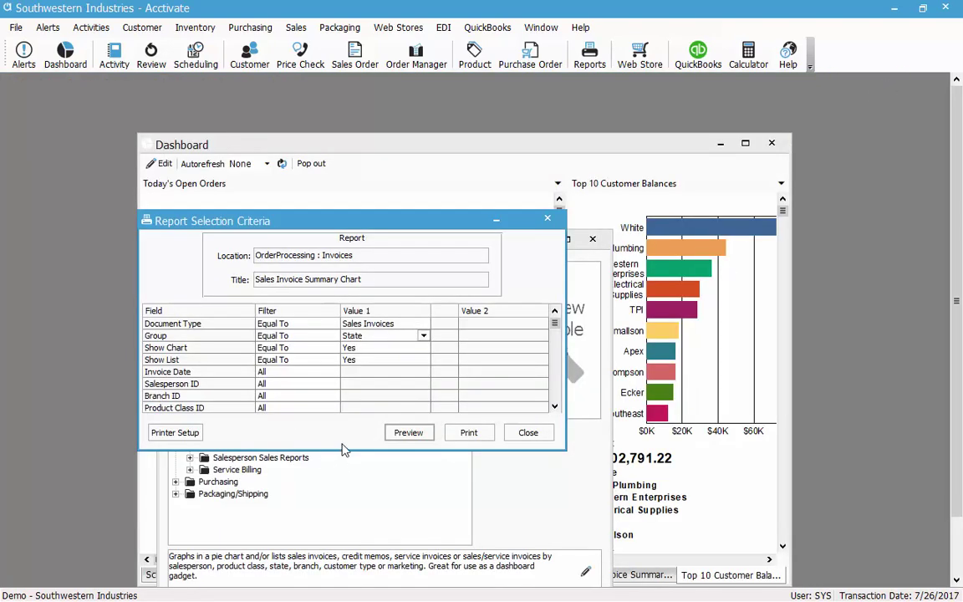
click(311, 395)
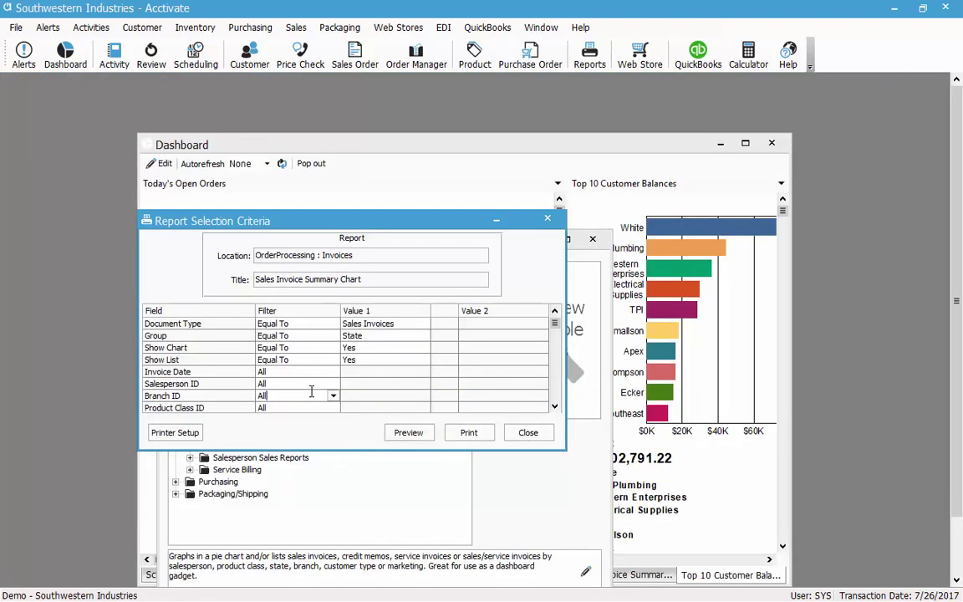
scroll(224, 397, down, 4)
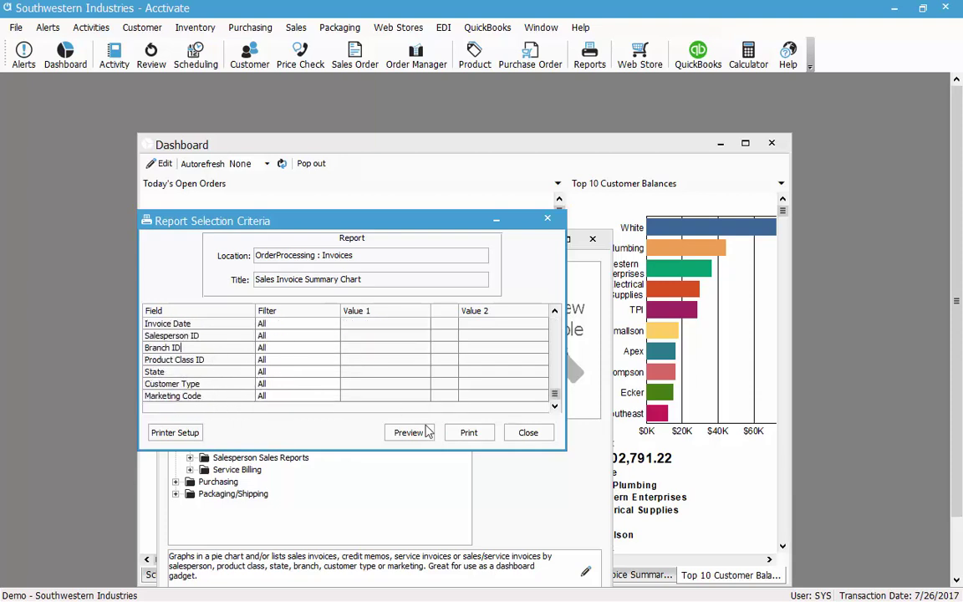
click(536, 434)
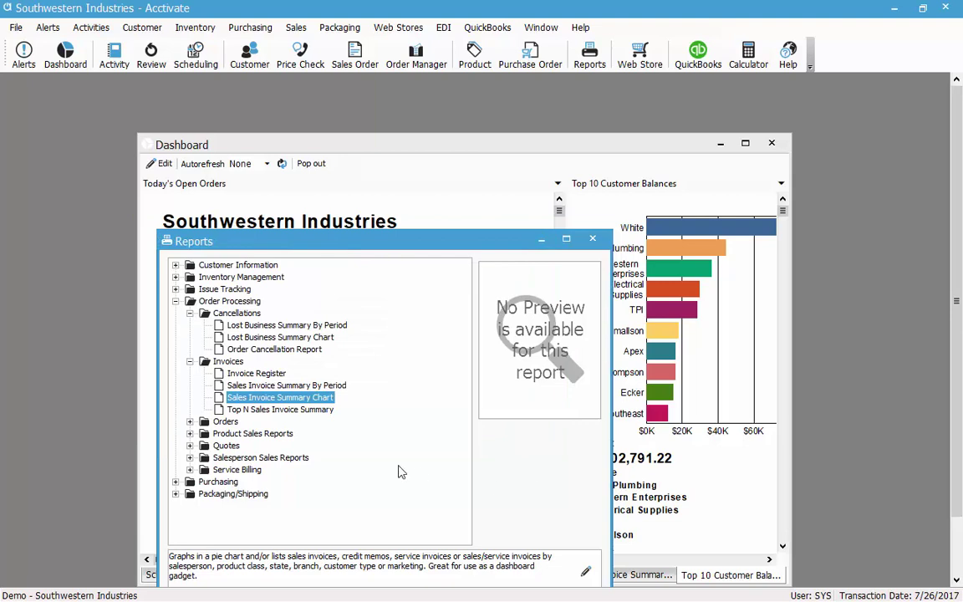
Preview the unfiltered Open Orders report from the Orders reports and go to the report total on its last page.
click(190, 421)
click(266, 413)
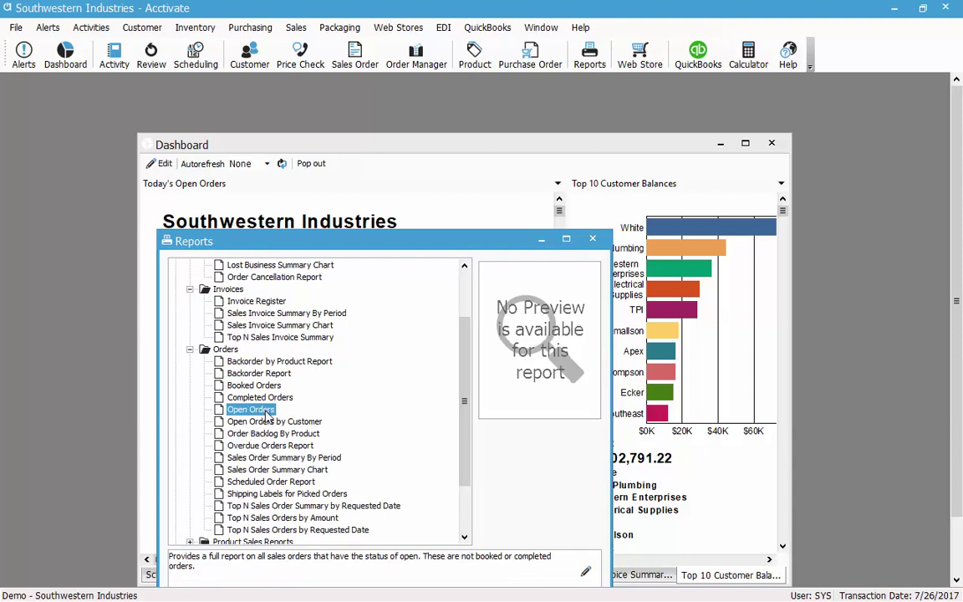
double_click(266, 413)
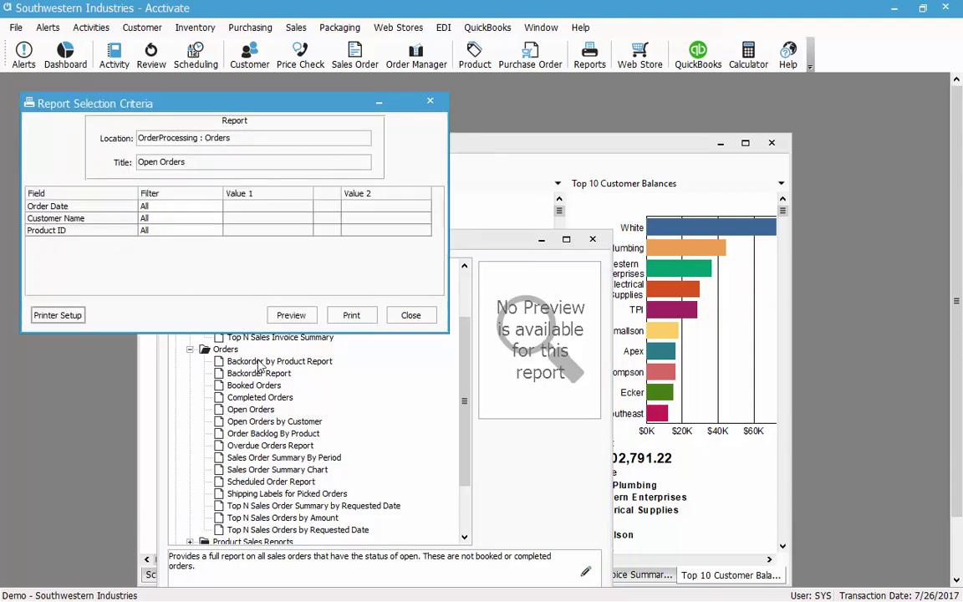
click(290, 315)
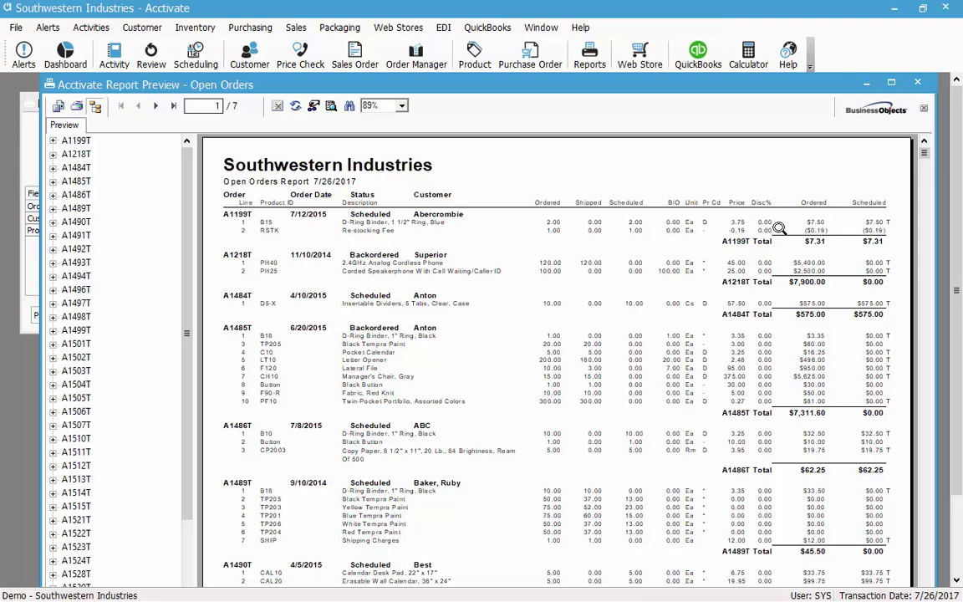
click(174, 111)
scroll(505, 409, down, 1)
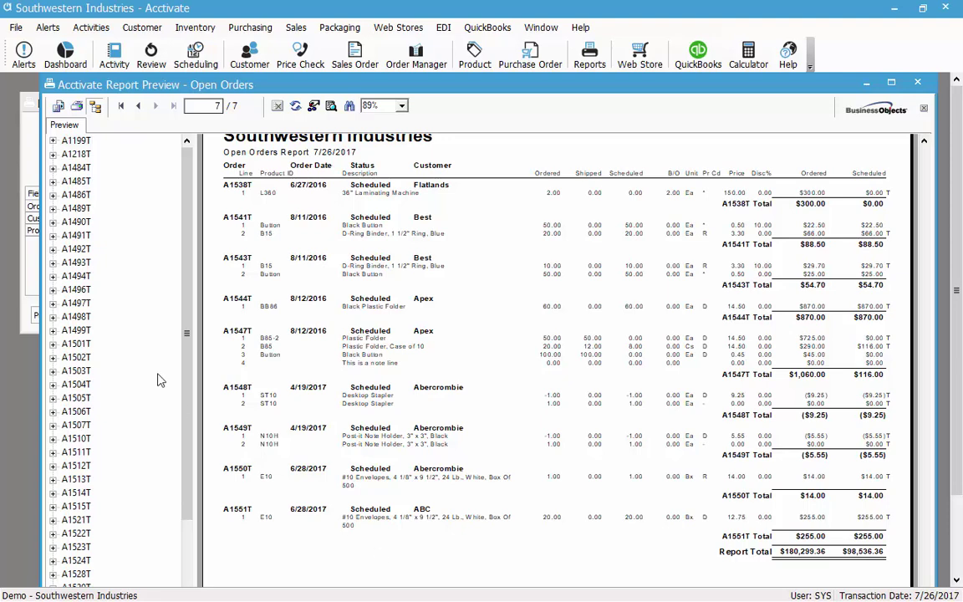
Use the report's group tree to jump to line 8 of the Abercrombie order dated 6/4/2015.
double_click(74, 479)
scroll(74, 477, down, 3)
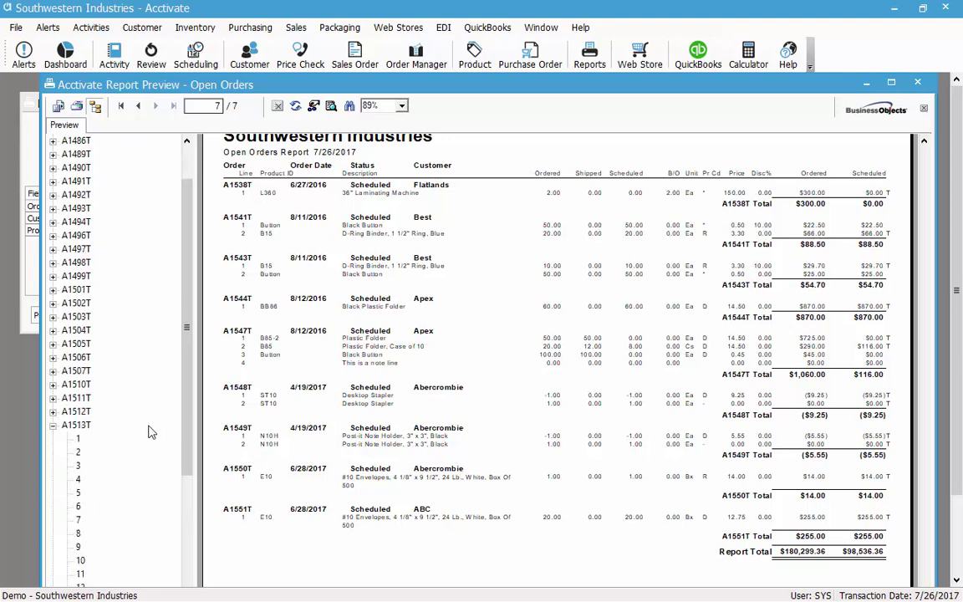
click(78, 451)
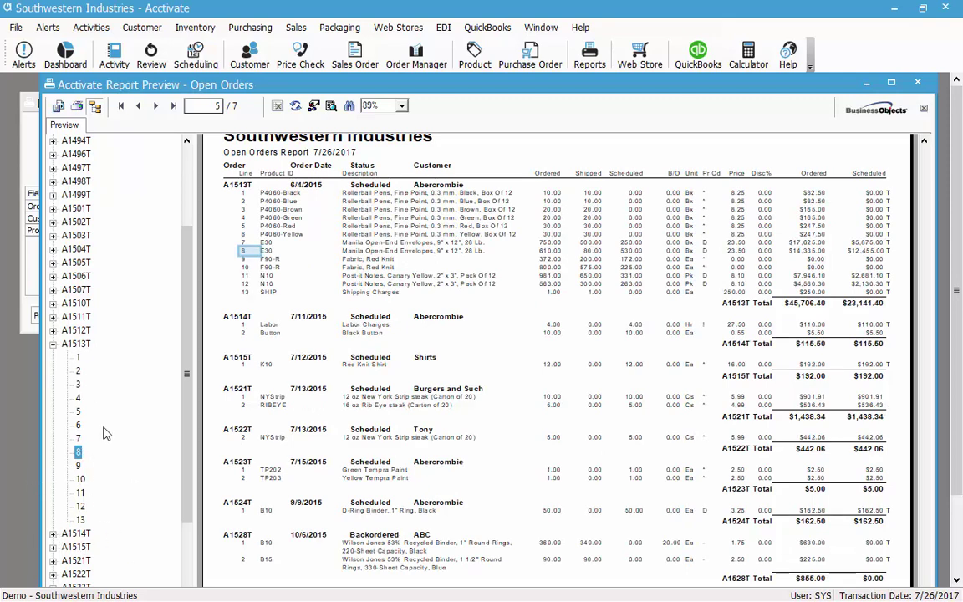
scroll(102, 425, up, 3)
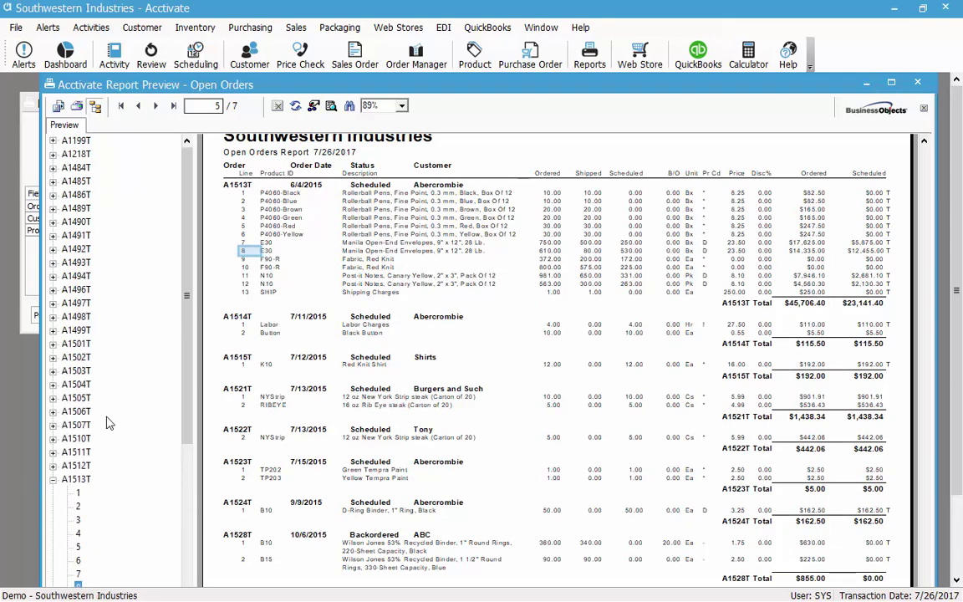
Drill down from line 9 of the Abercrombie order to the product F90-R record, then close it and the drill-down view.
click(265, 259)
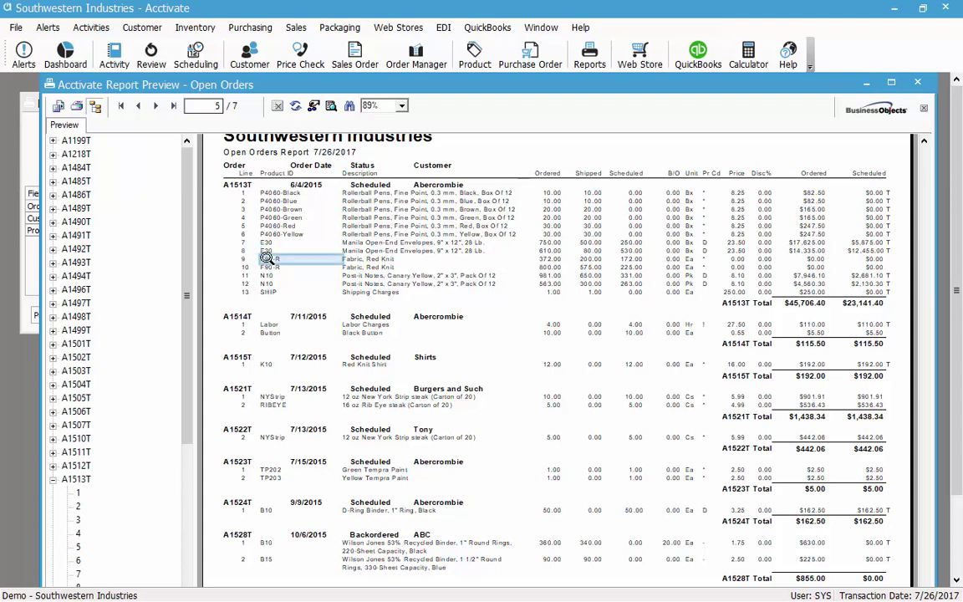
double_click(265, 259)
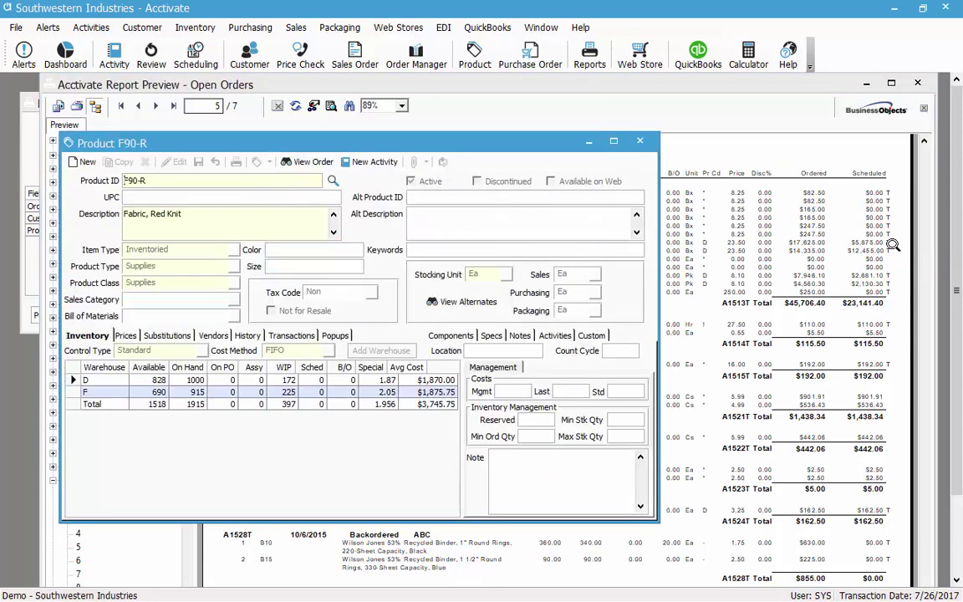
click(642, 142)
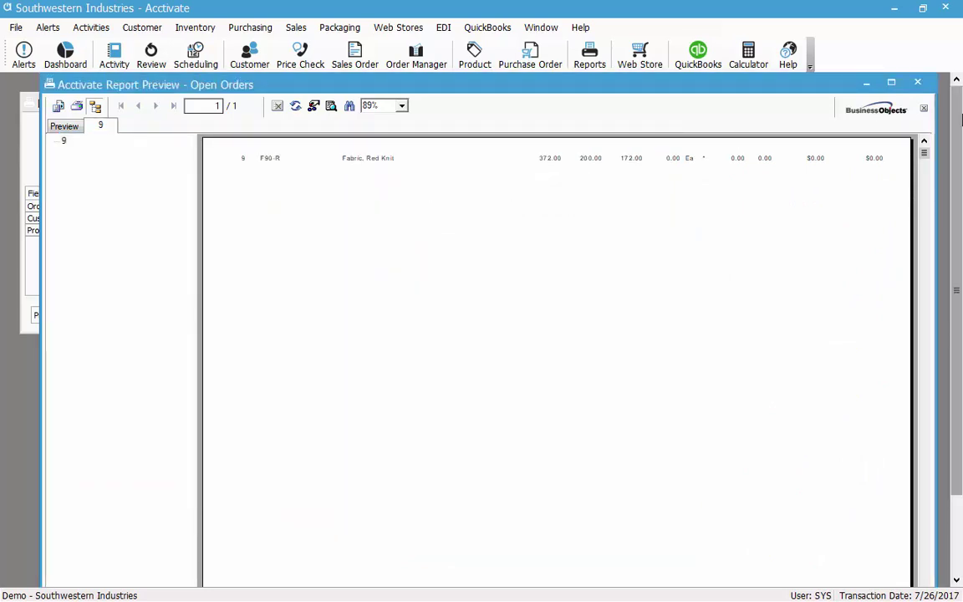
click(924, 109)
Open the Abercrombie sales order dated 6/4/2015 from the report, then close it along with the Open Orders preview and criteria.
click(239, 186)
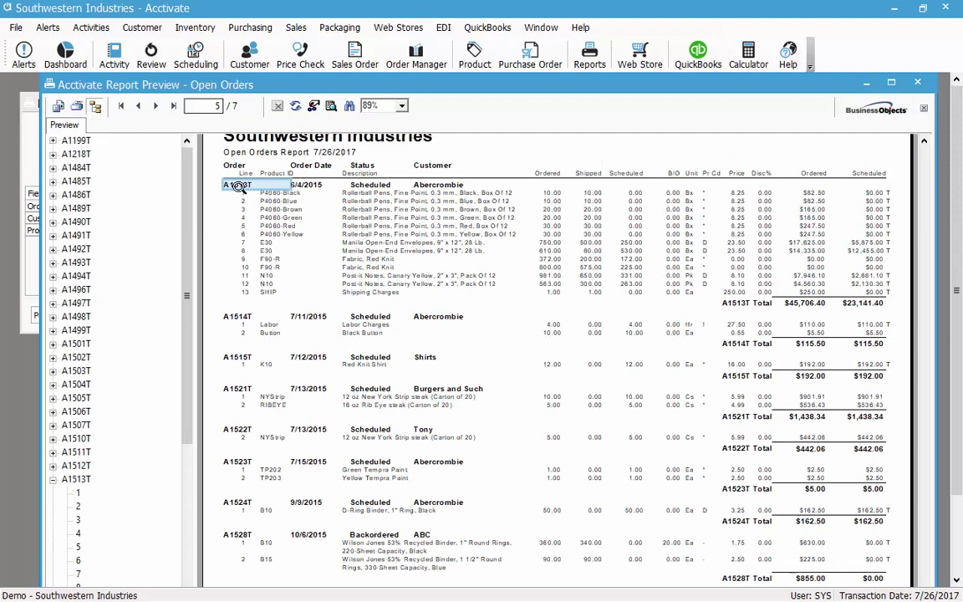
double_click(239, 185)
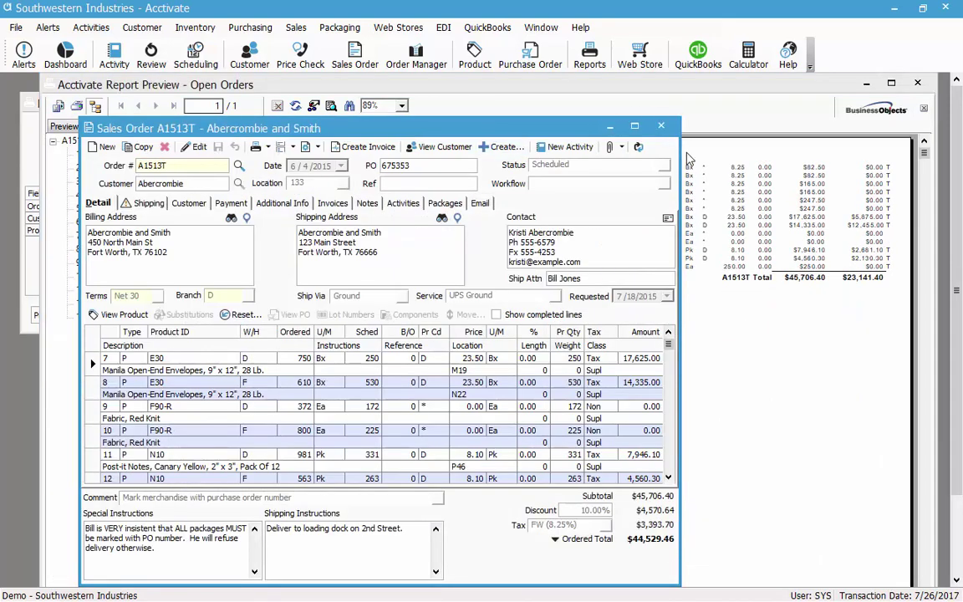
click(661, 126)
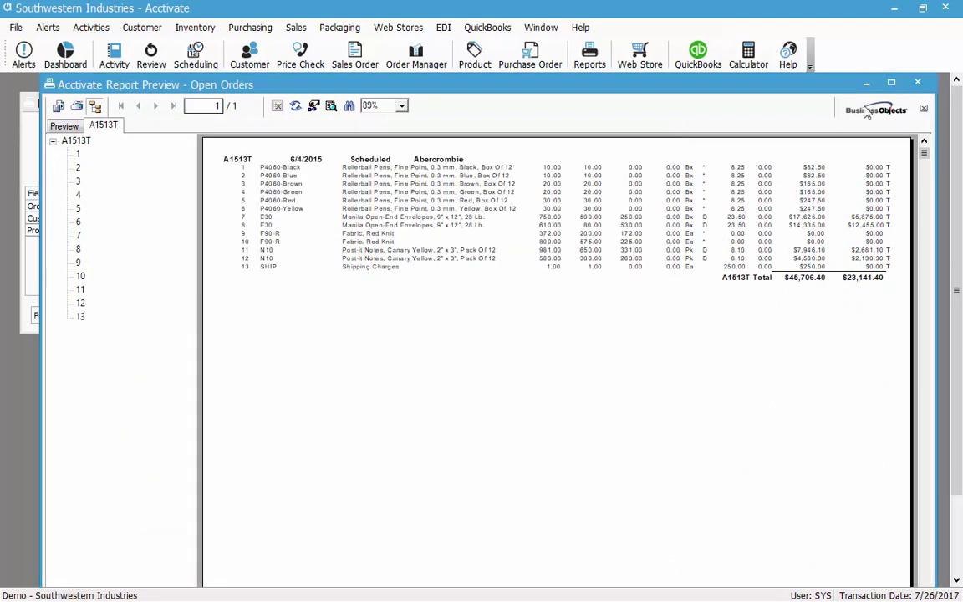
click(922, 85)
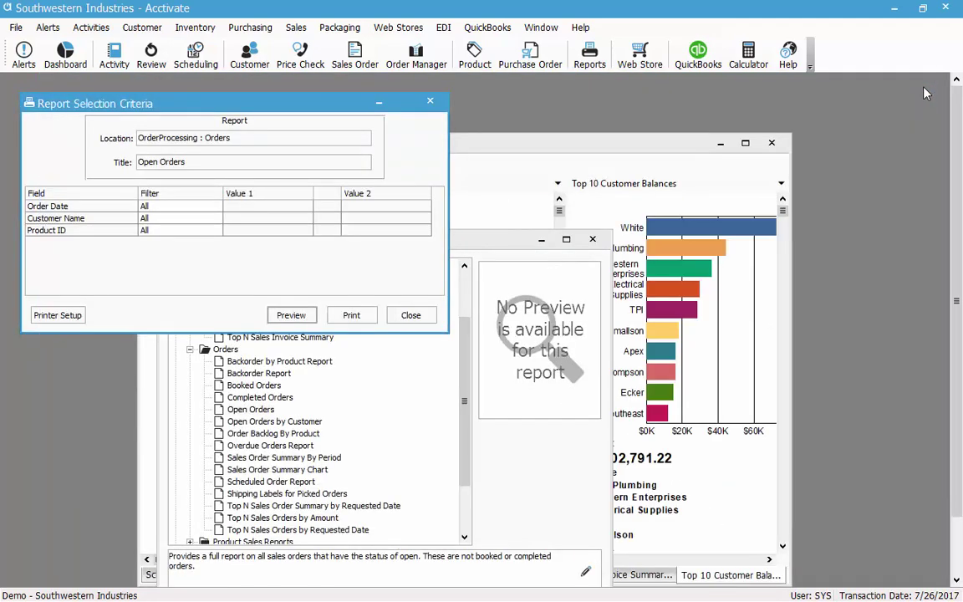
click(411, 316)
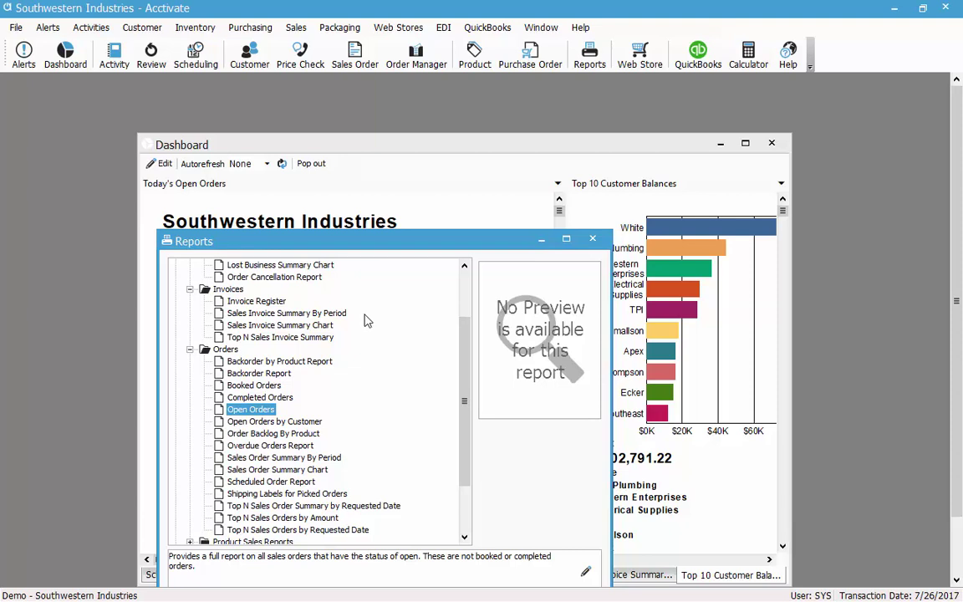
Open the Backorder by Product Report from the Orders reports and preview it without filters.
click(293, 367)
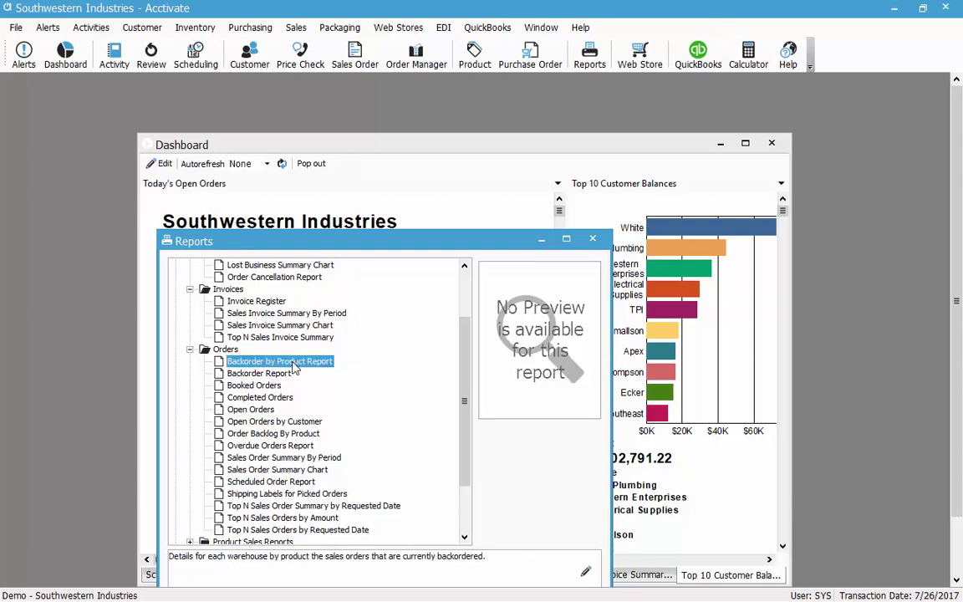
double_click(293, 366)
click(383, 396)
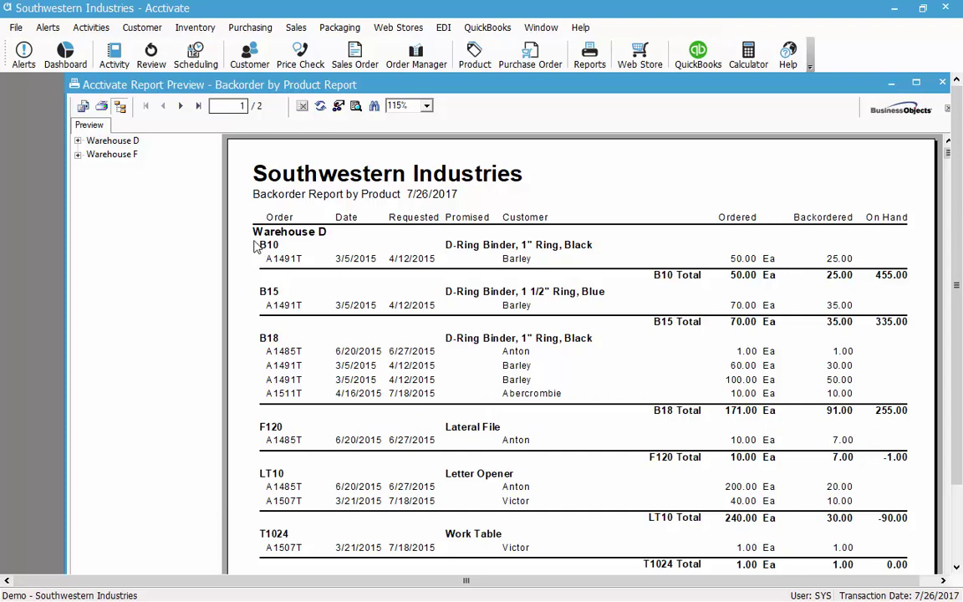
Open the Barley sales order from the B18 backorders in Warehouse D, set its Status to Scheduled and save it.
click(288, 350)
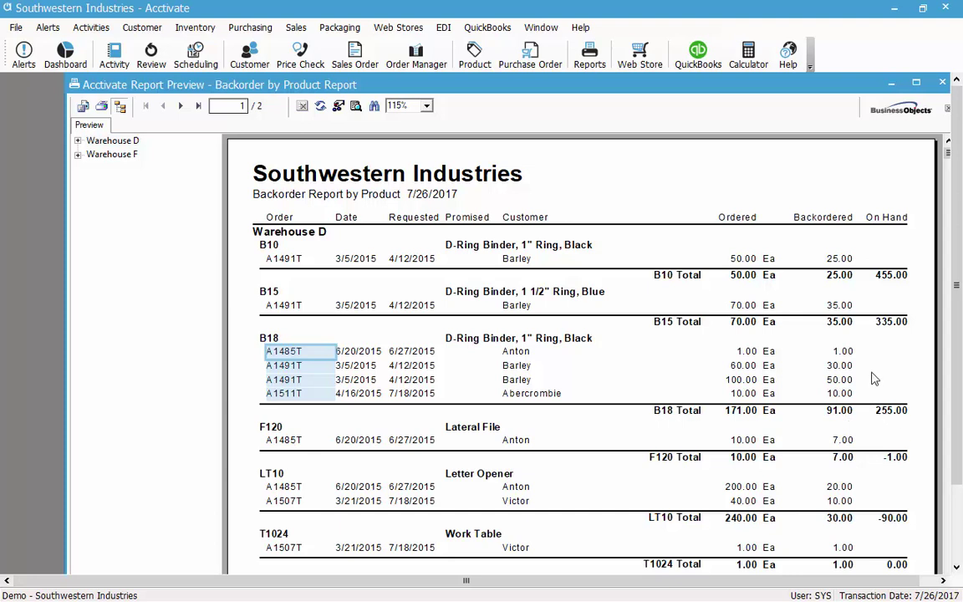
click(294, 369)
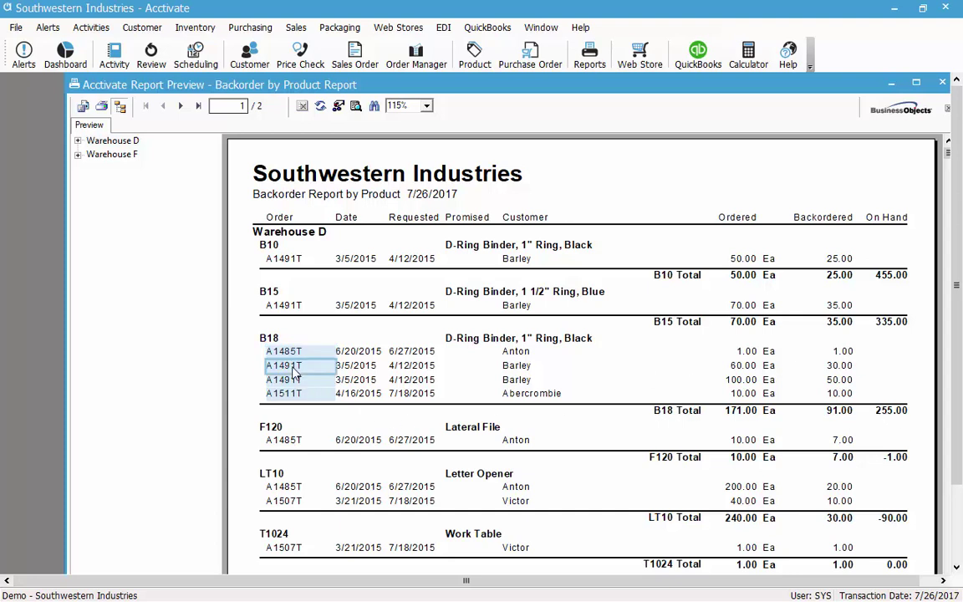
double_click(293, 369)
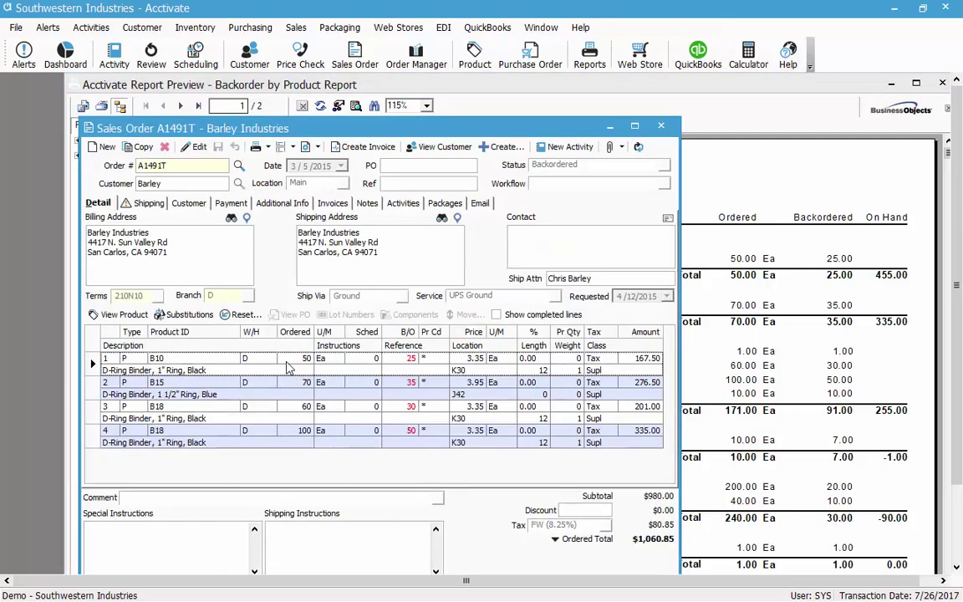
click(198, 147)
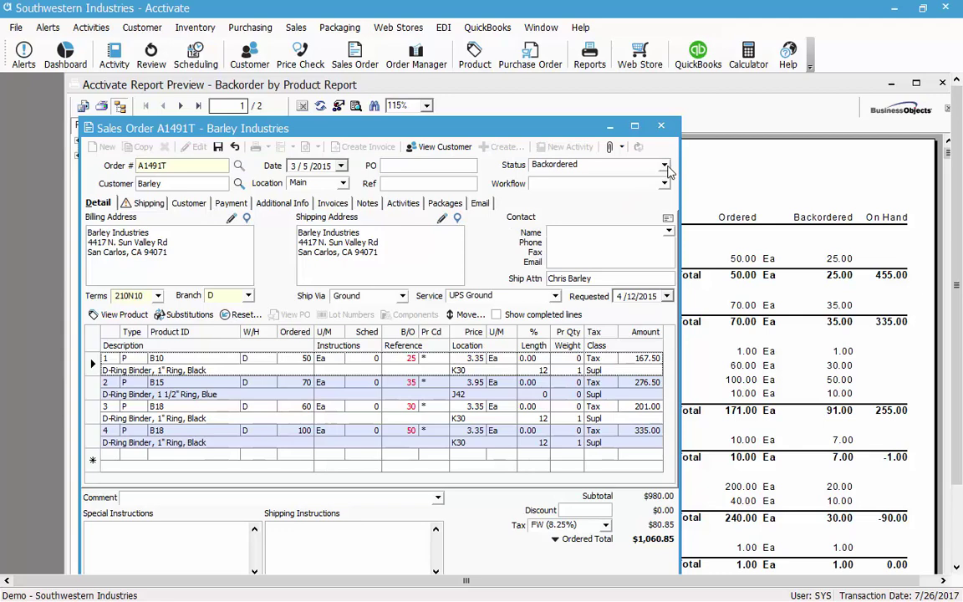
click(665, 167)
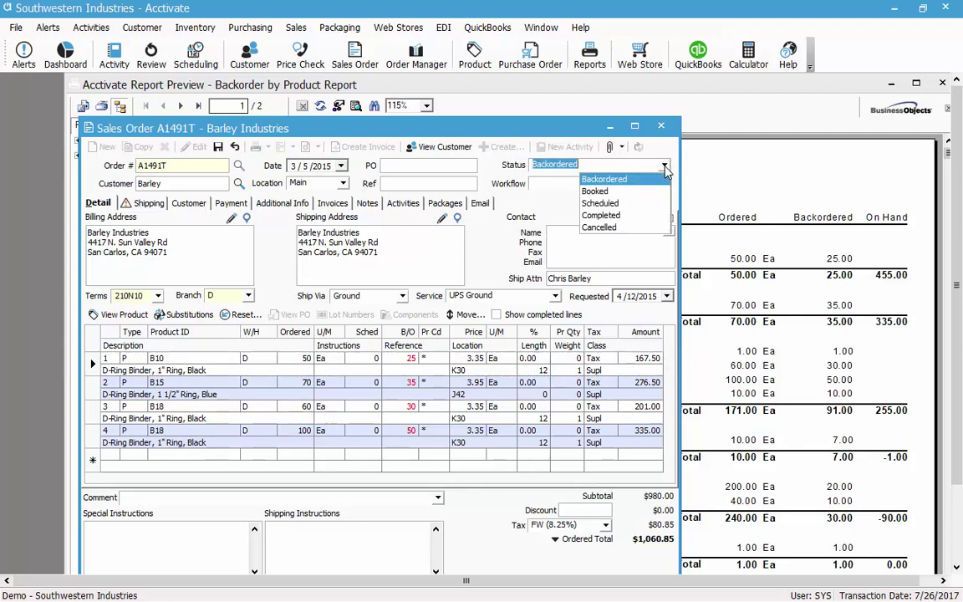
click(600, 204)
key(ctrl+s)
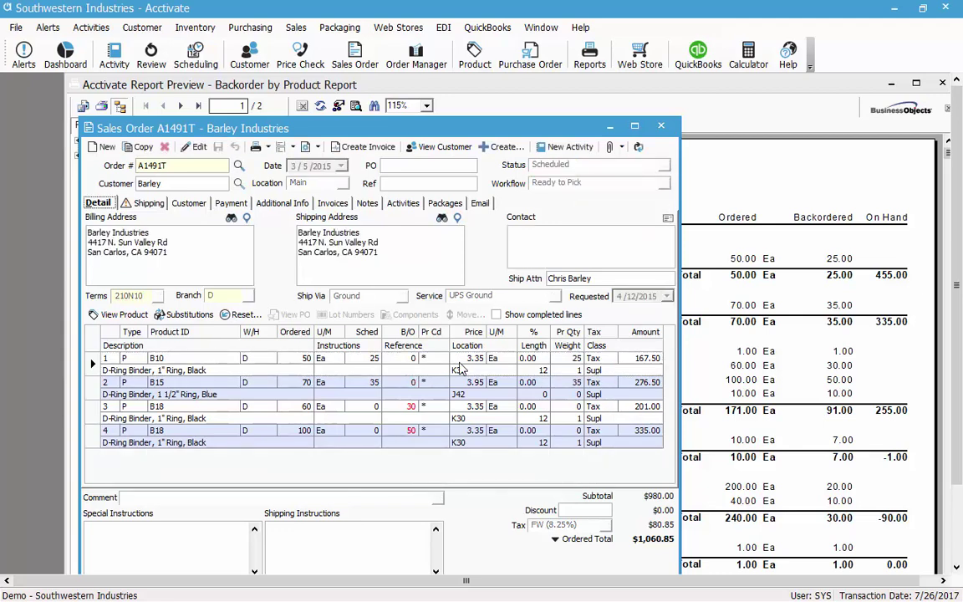
Move the sales order window aside, examine the B18 quantities on line 3, and close the order.
drag(347, 125, 602, 110)
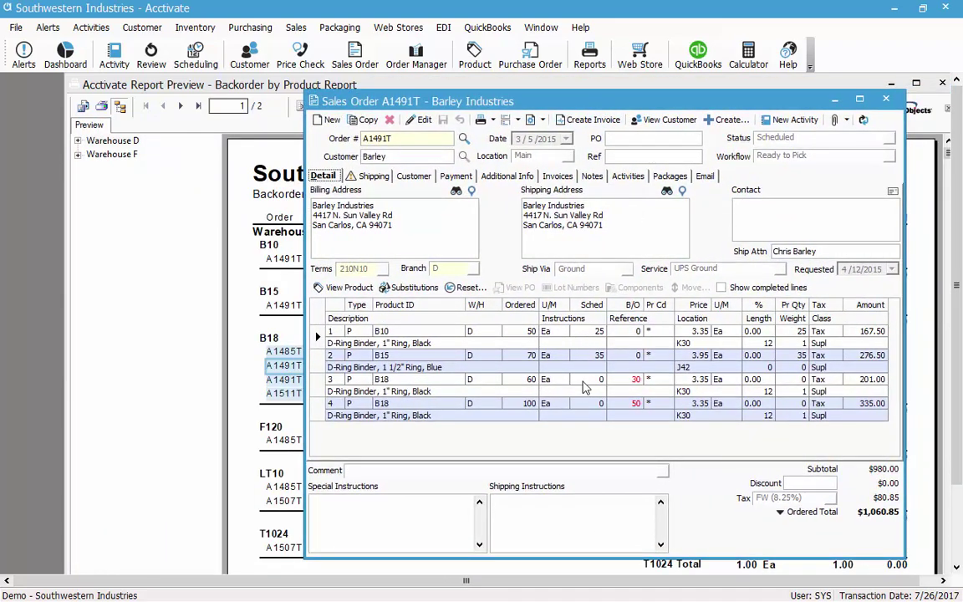
click(318, 383)
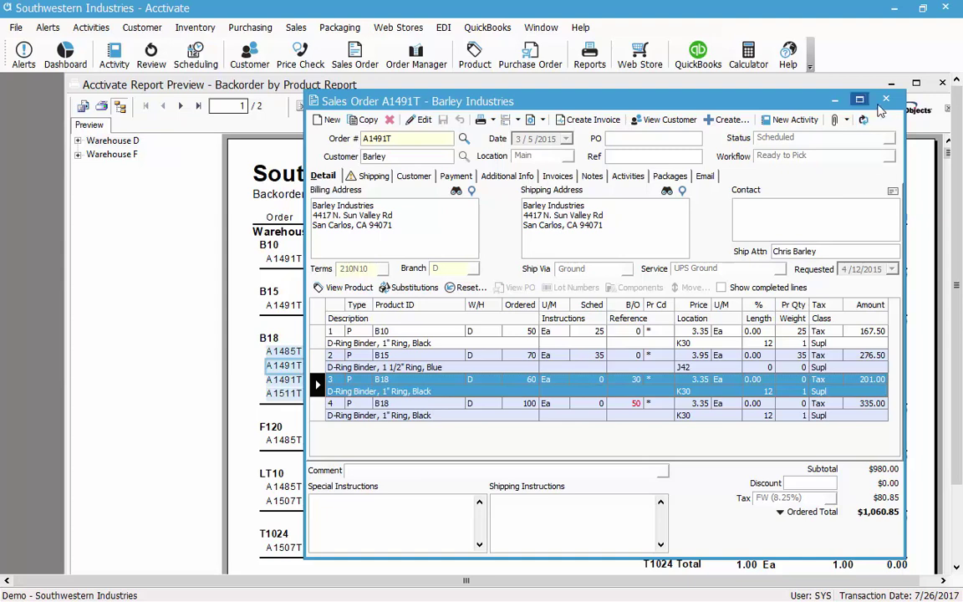
click(886, 100)
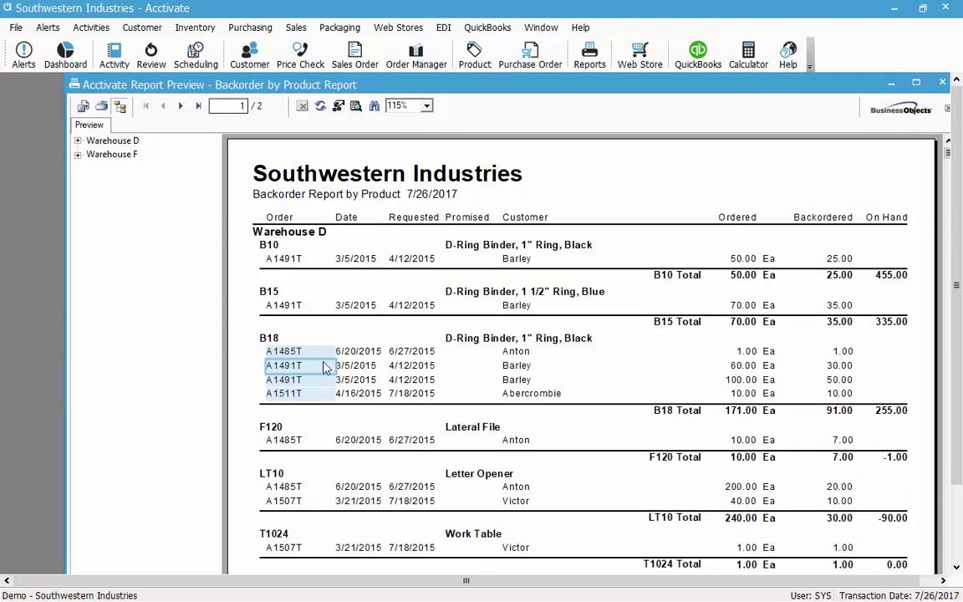
Refresh the Backorder by Product Report with the existing company name and selections, then close the preview.
click(320, 109)
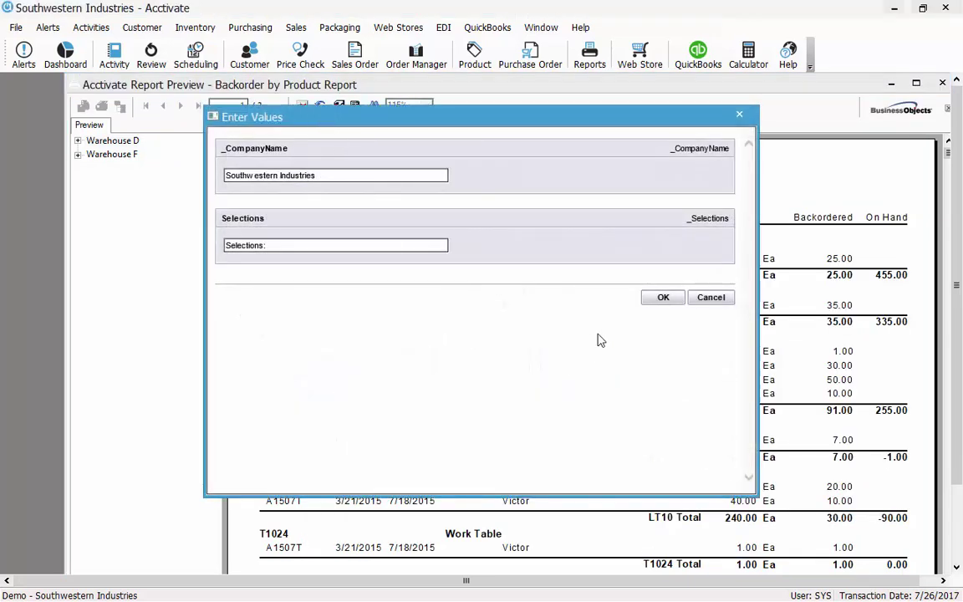
click(664, 298)
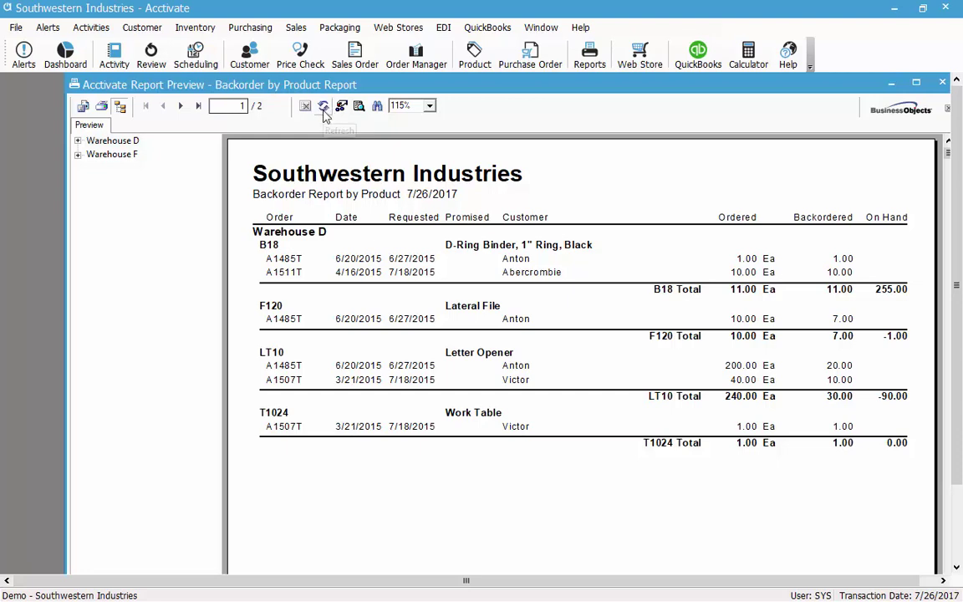
click(942, 82)
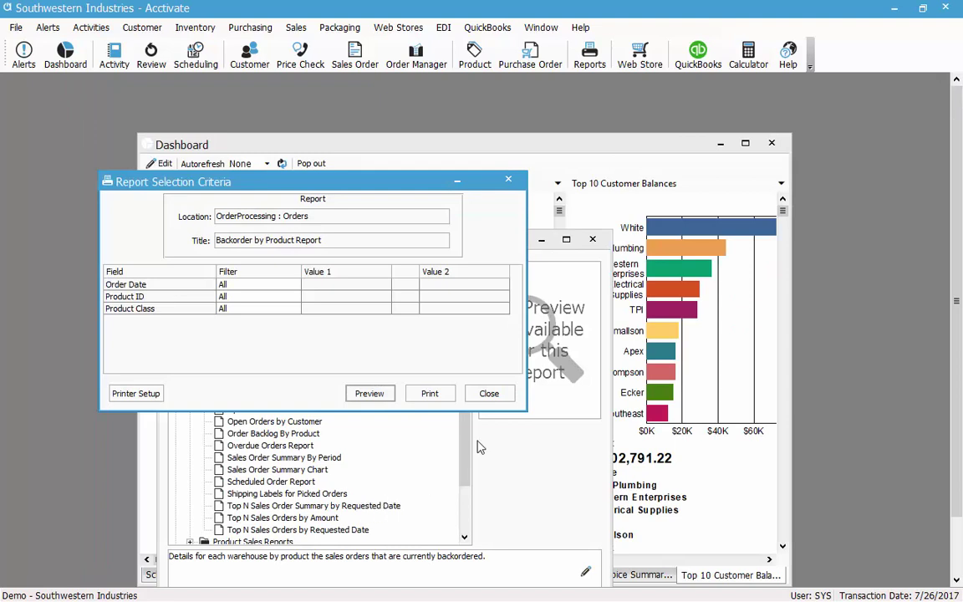
Close the Backorder by Product Report criteria and preview the Completed Orders report without filters.
click(489, 392)
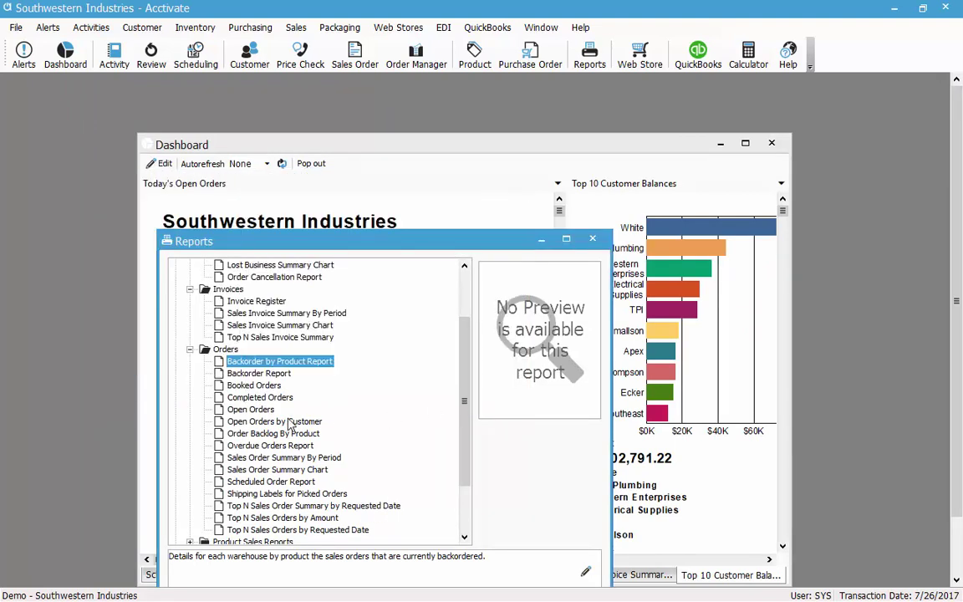
click(251, 397)
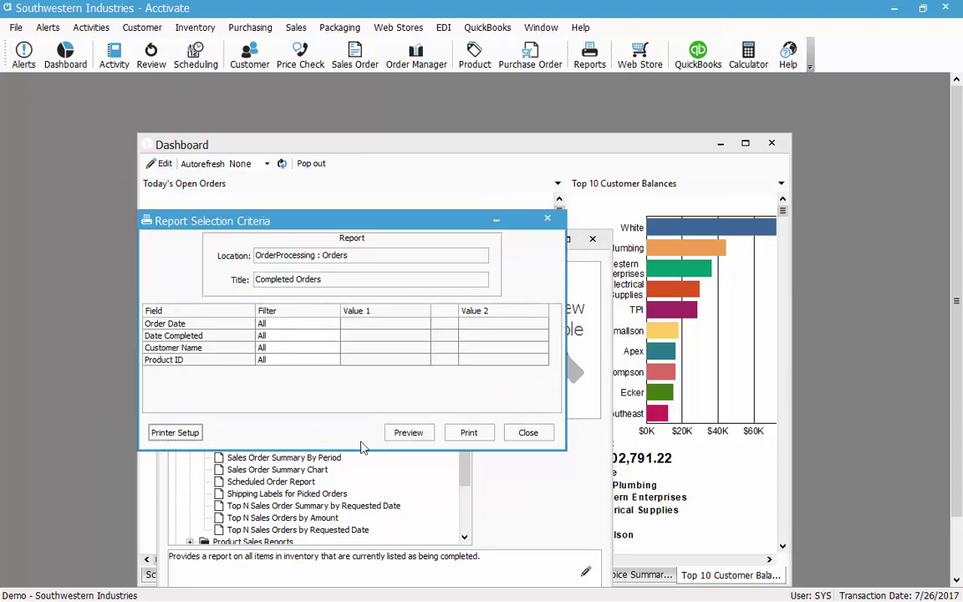
click(412, 432)
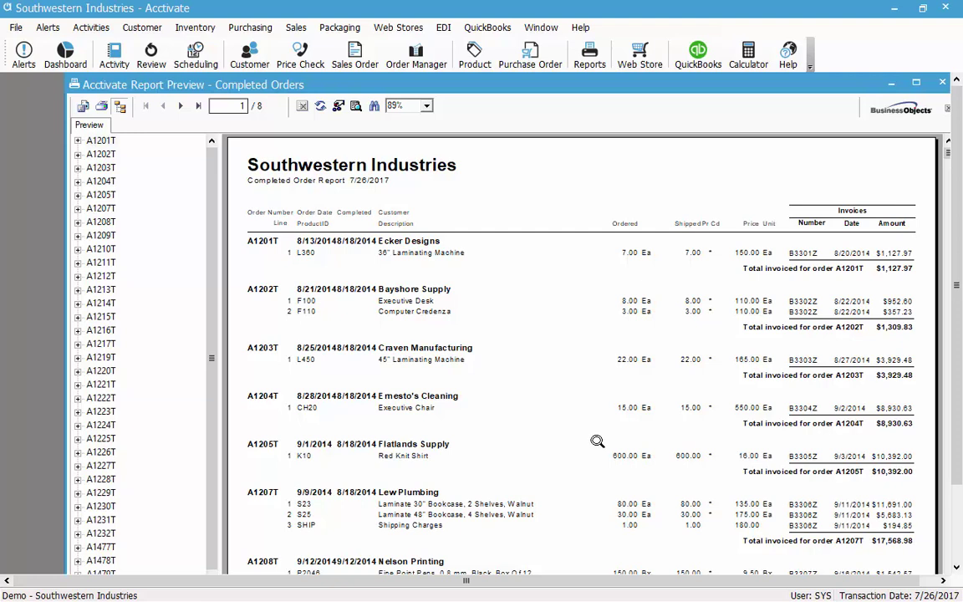
Examine the invoice number, amount and total invoiced for the first completed order, and close the Completed Orders report and its criteria.
click(774, 253)
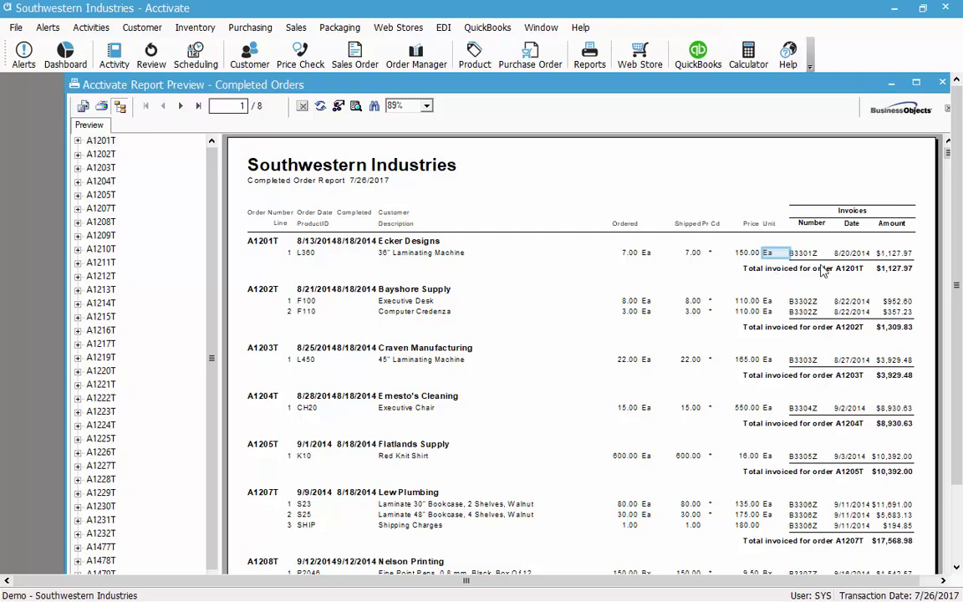
click(805, 253)
click(884, 254)
click(899, 269)
click(861, 292)
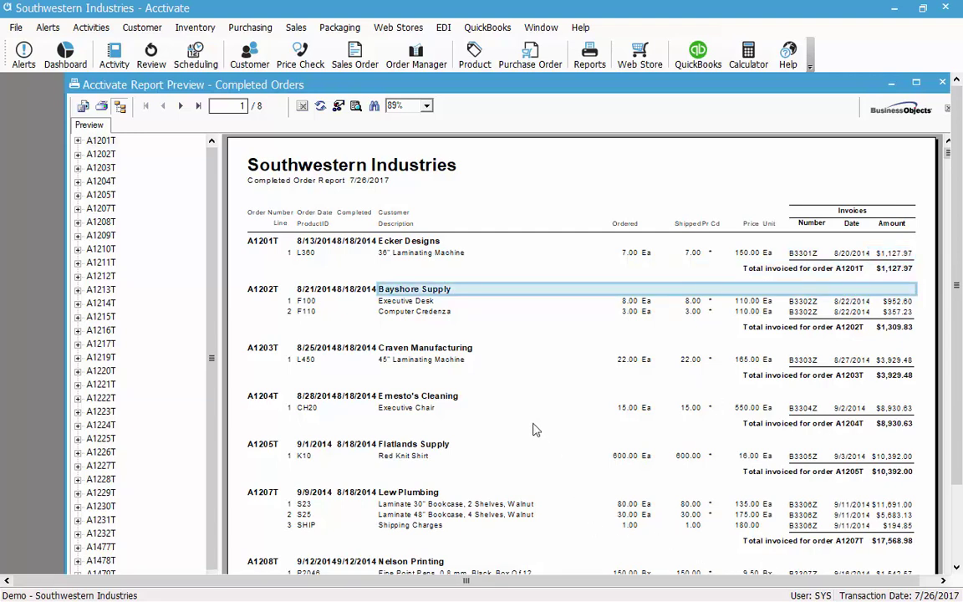
click(940, 86)
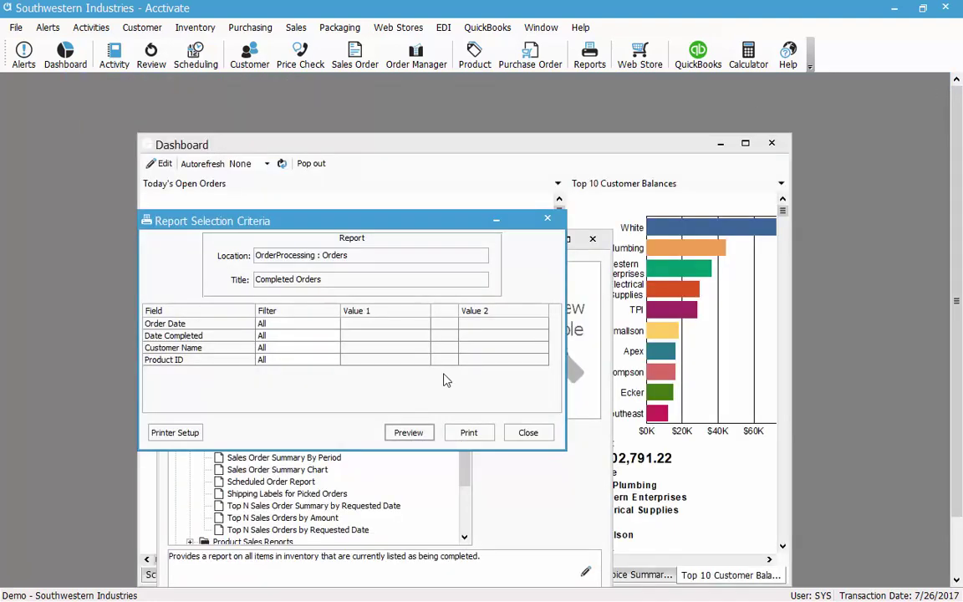
click(541, 437)
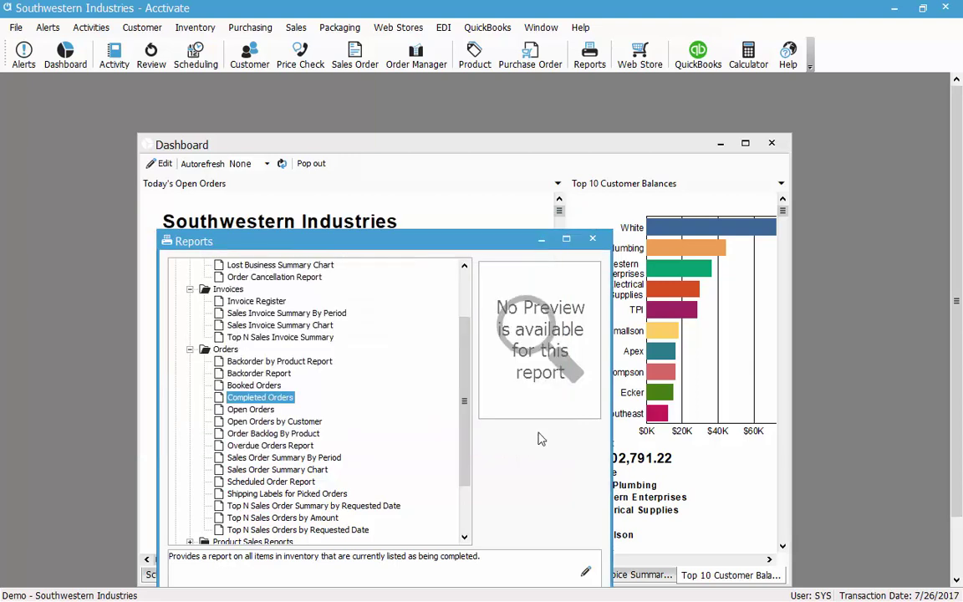
Read the descriptions of the Scheduled Order Report and the Backorder Report in the Orders group.
click(248, 482)
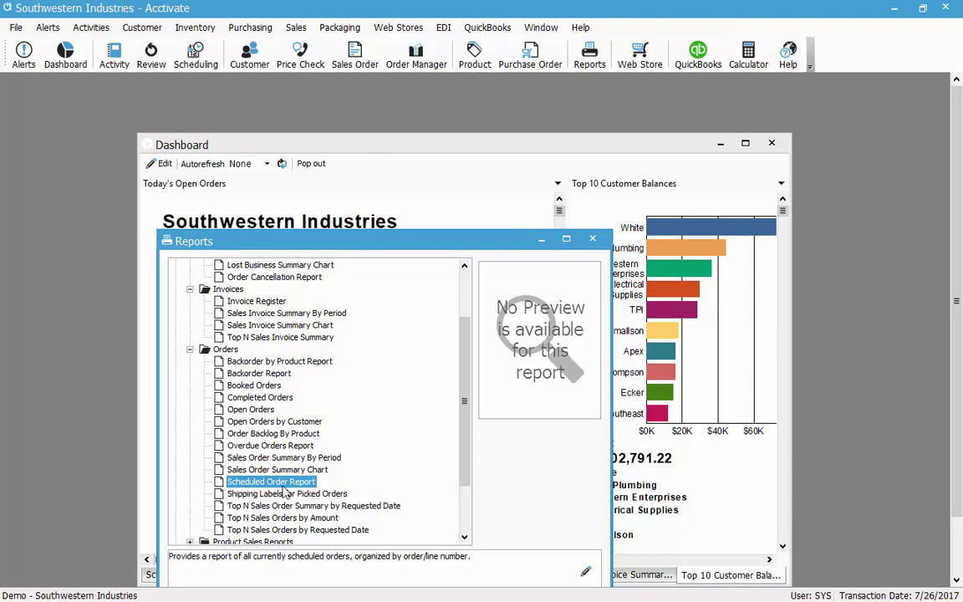
scroll(411, 473, down, 1)
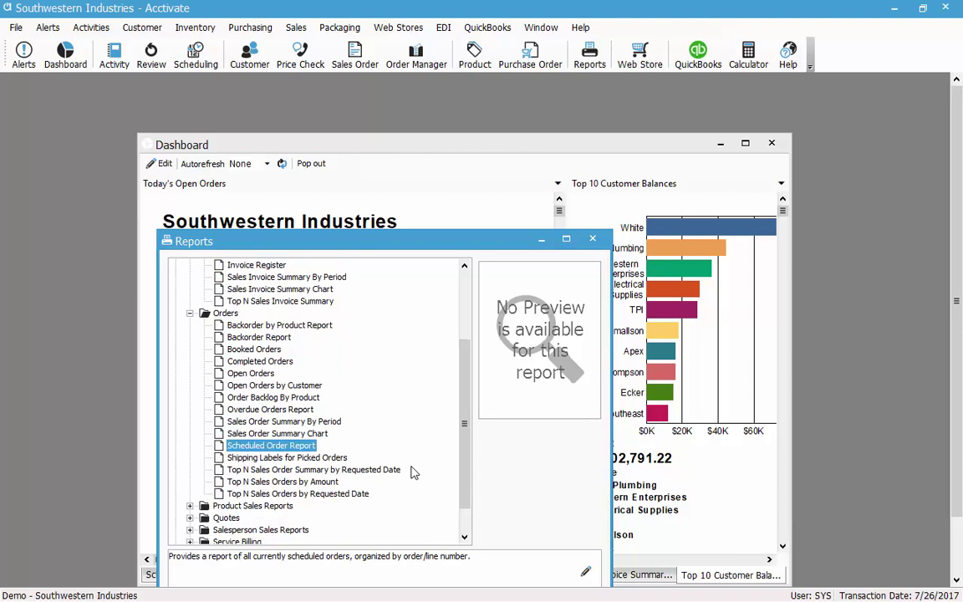
click(272, 338)
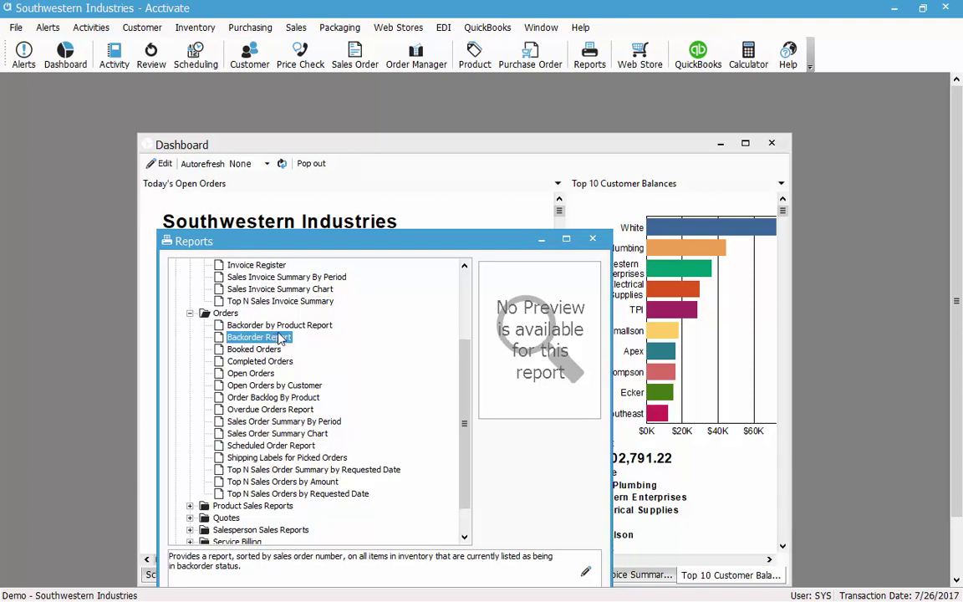
Open the Product by Product Class report from Product Sales Reports and preview it without filters.
click(190, 506)
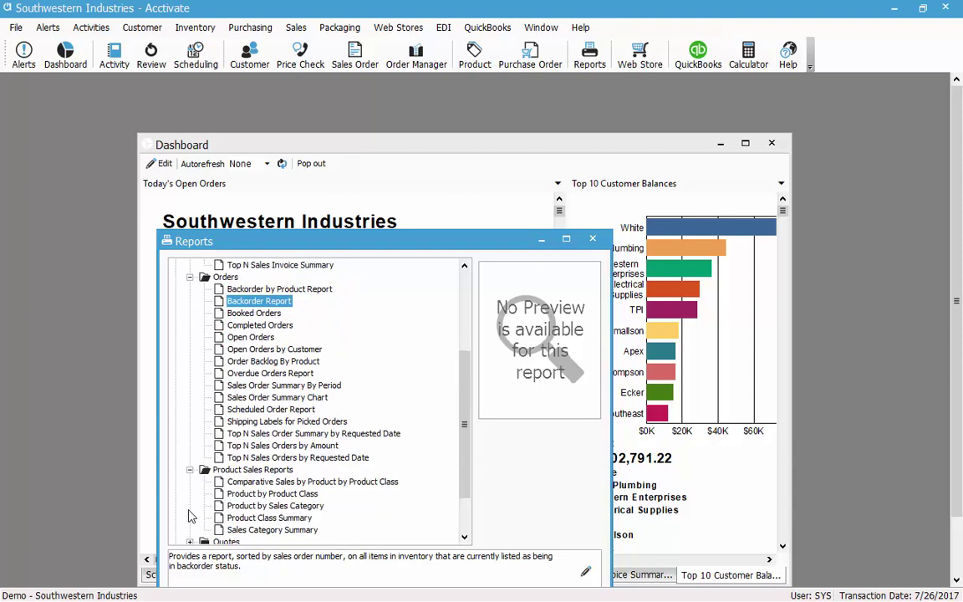
double_click(284, 494)
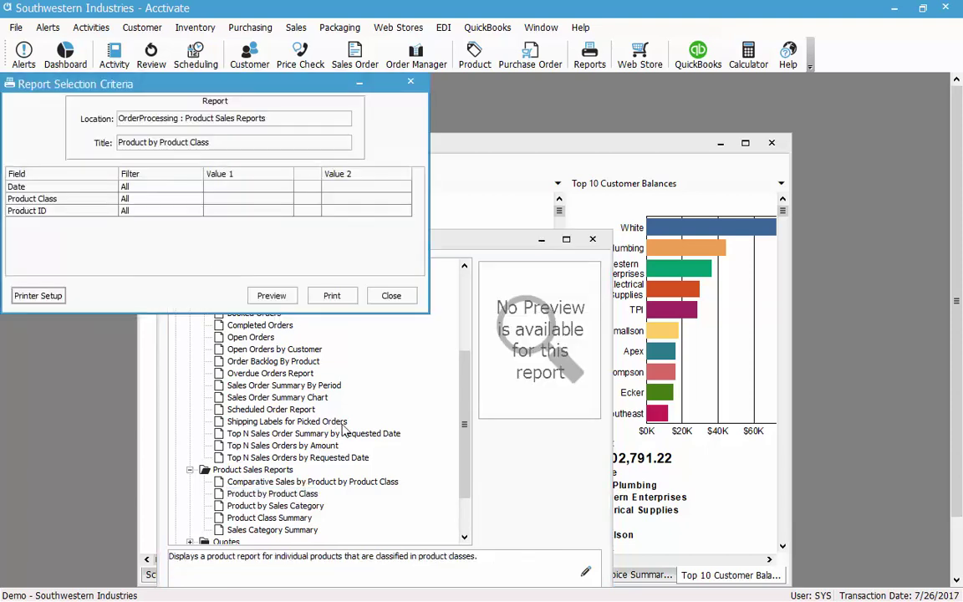
click(272, 296)
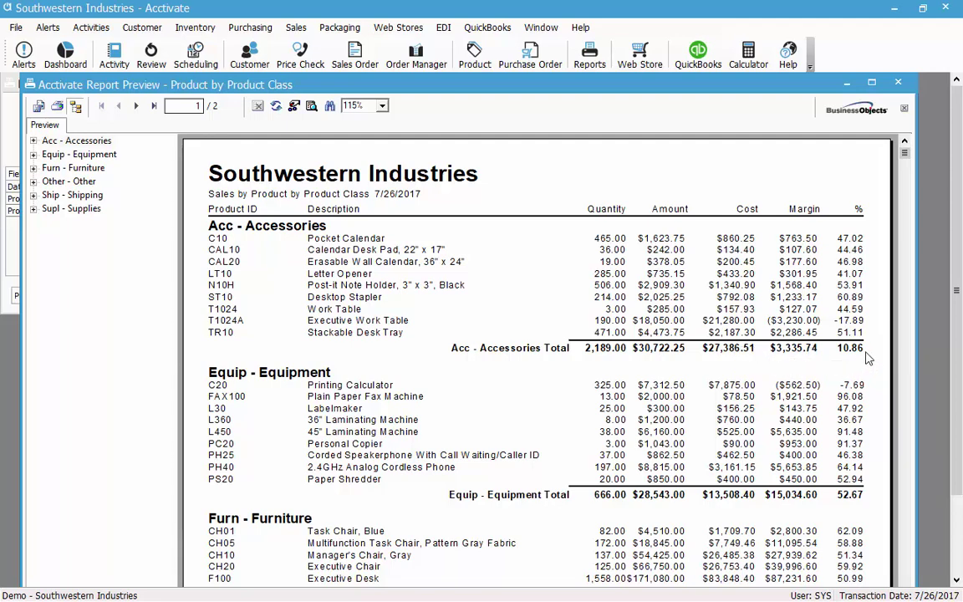
Examine the sales, cost and margin figures for each product class across both pages, and close the report and its criteria.
scroll(866, 356, down, 3)
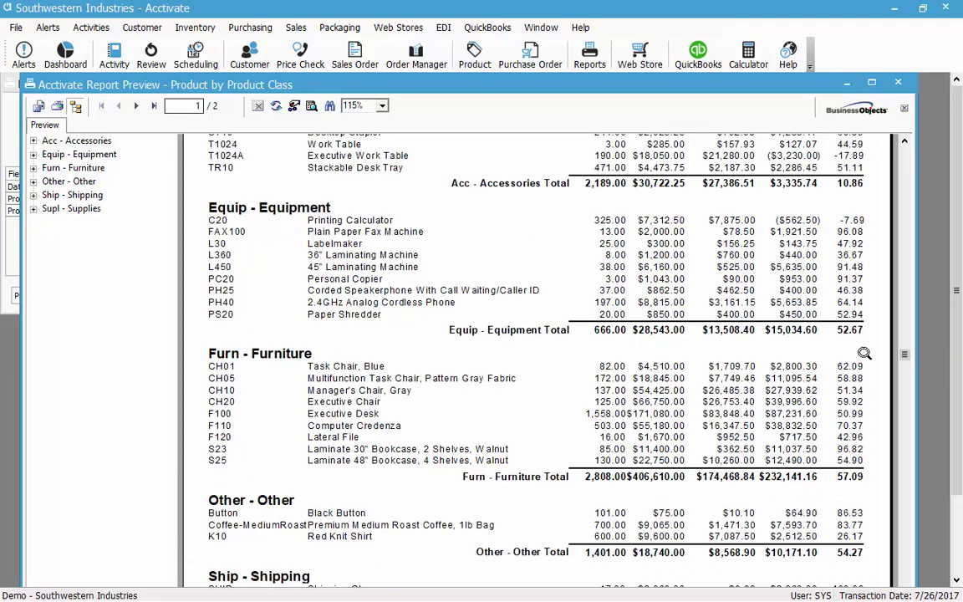
scroll(866, 354, up, 3)
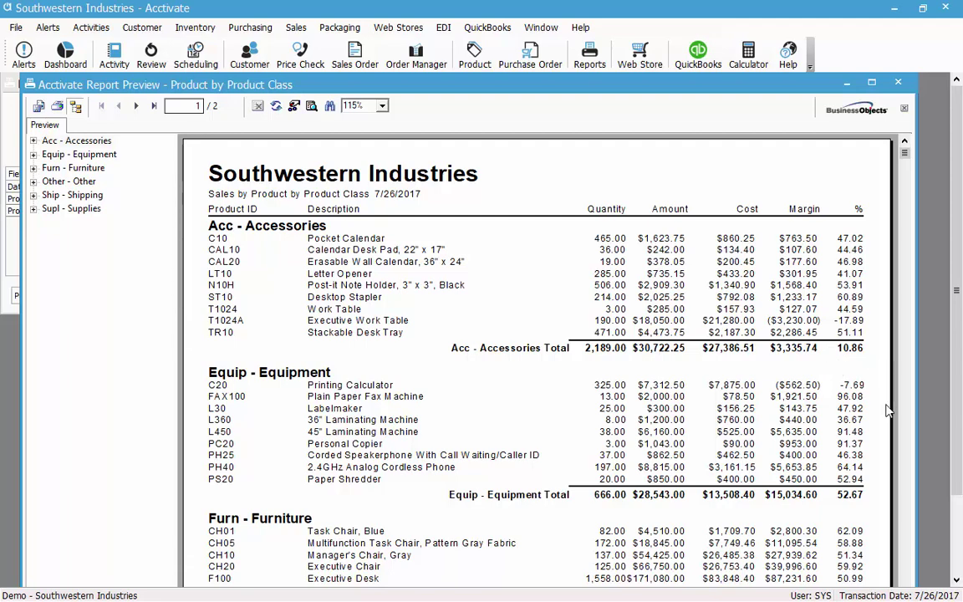
scroll(870, 413, down, 3)
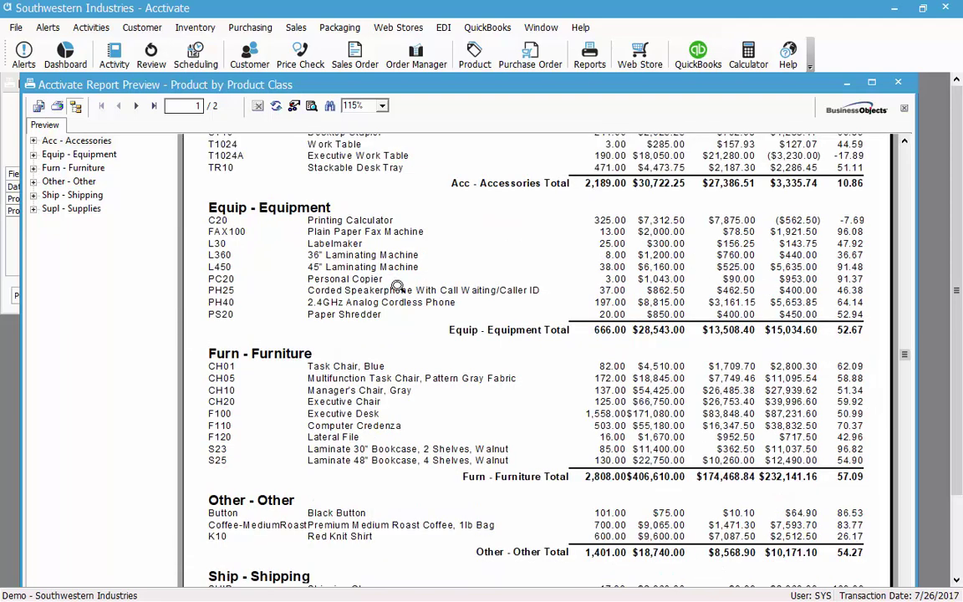
scroll(876, 534, up, 3)
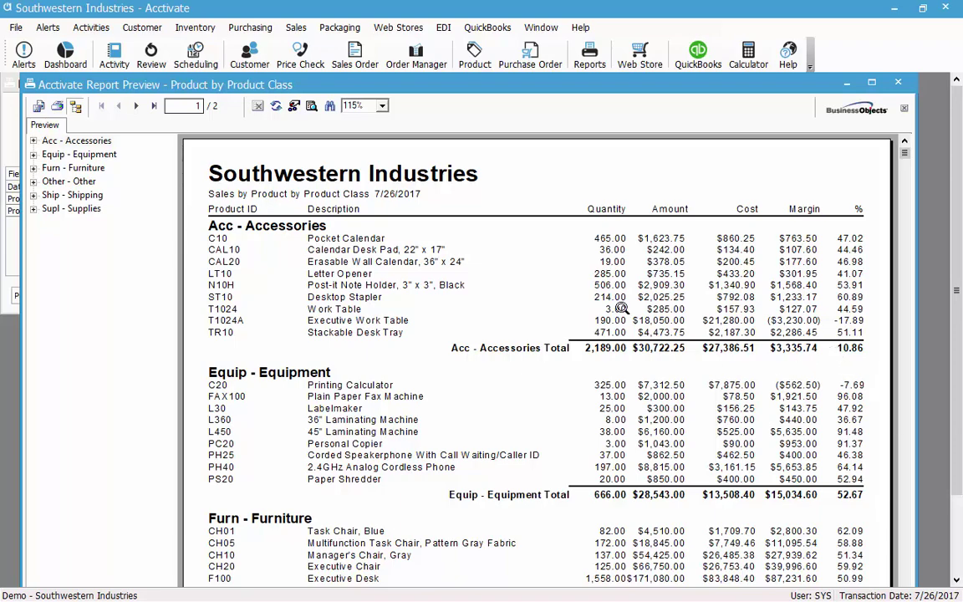
scroll(496, 427, down, 3)
scroll(496, 427, down, 5)
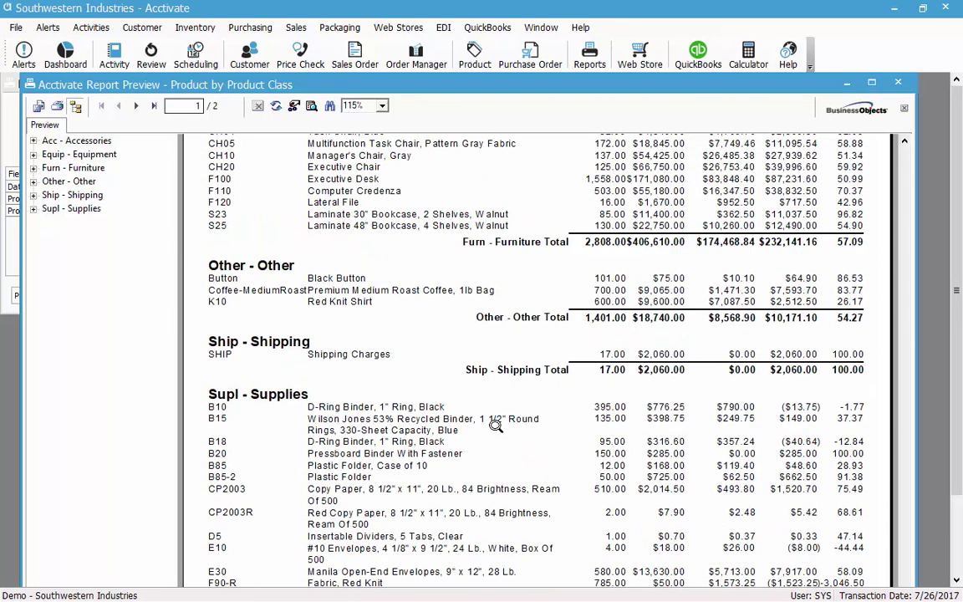
scroll(499, 547, up, 3)
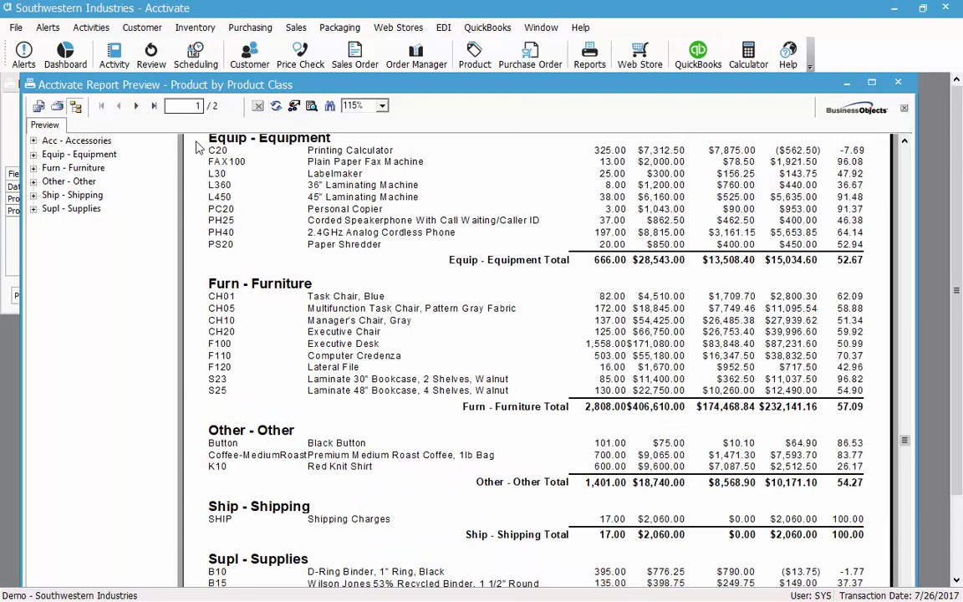
click(137, 105)
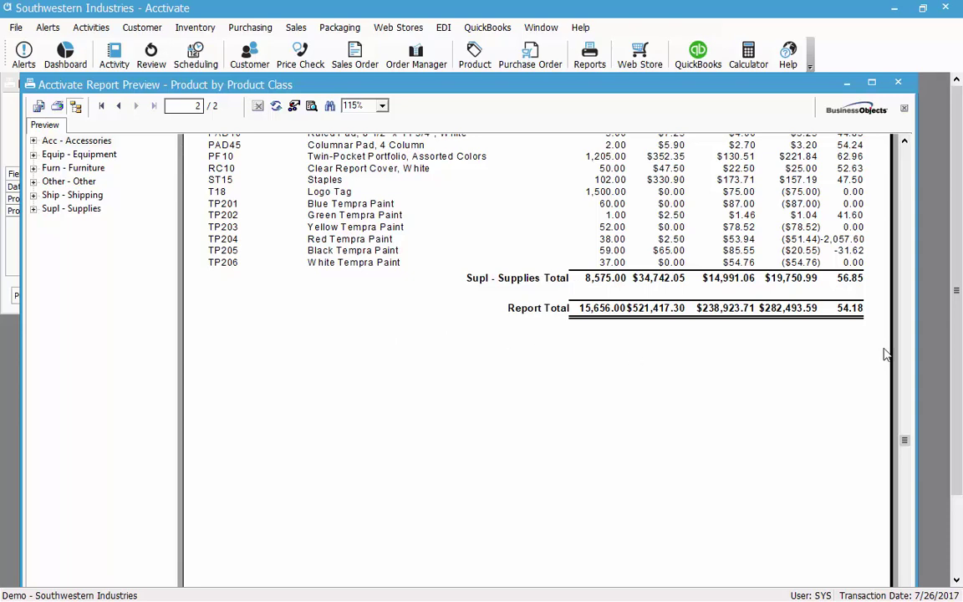
click(898, 83)
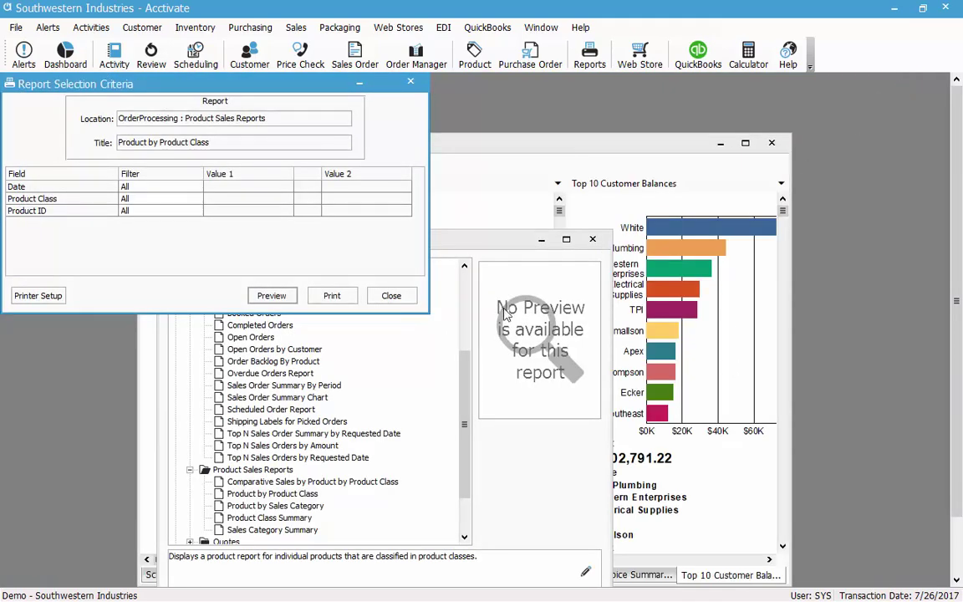
click(392, 295)
Collapse Product Sales Reports, open the Commission Report from Salesperson Sales Reports and preview it without filters.
click(190, 469)
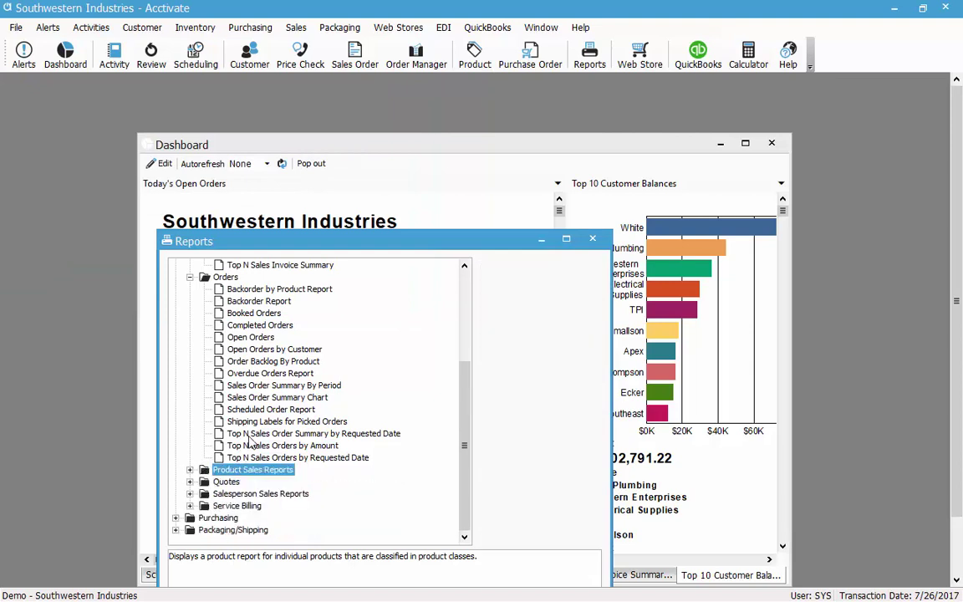
click(190, 494)
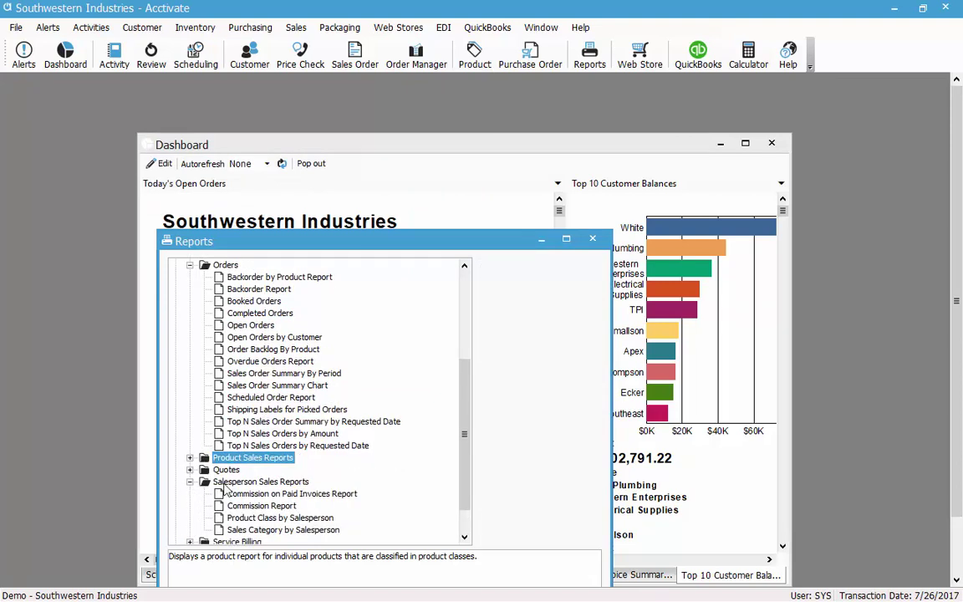
click(284, 509)
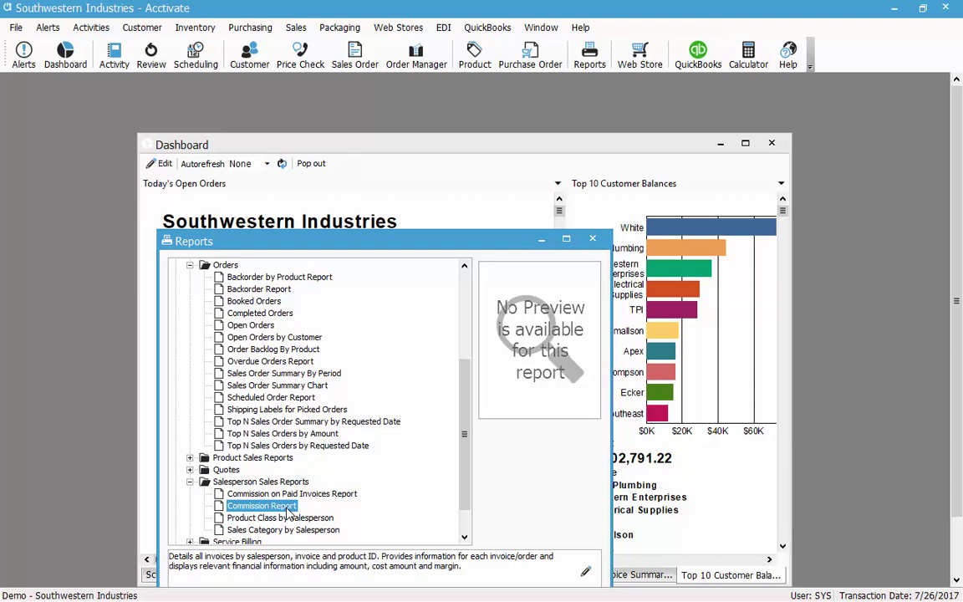
double_click(289, 512)
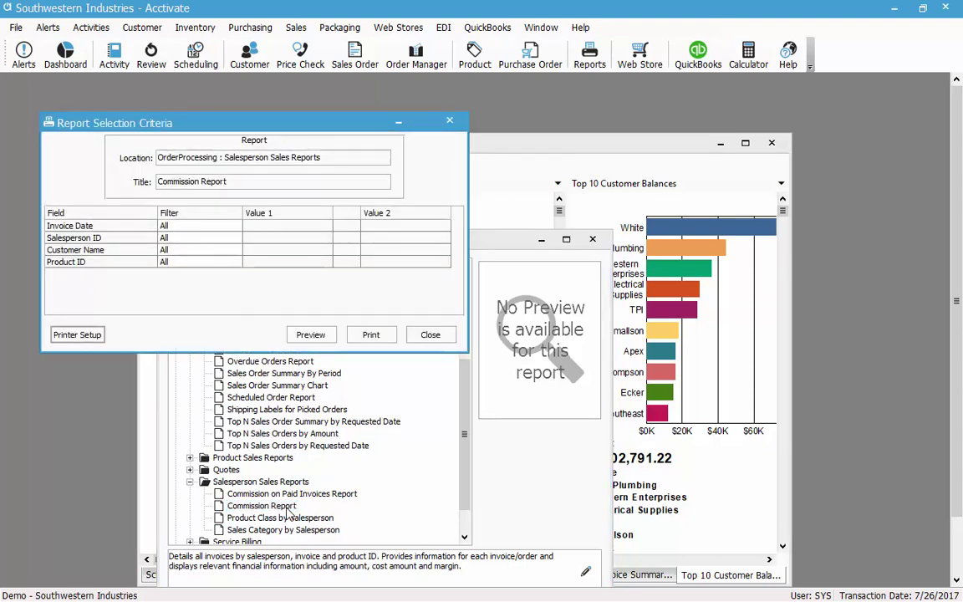
click(312, 336)
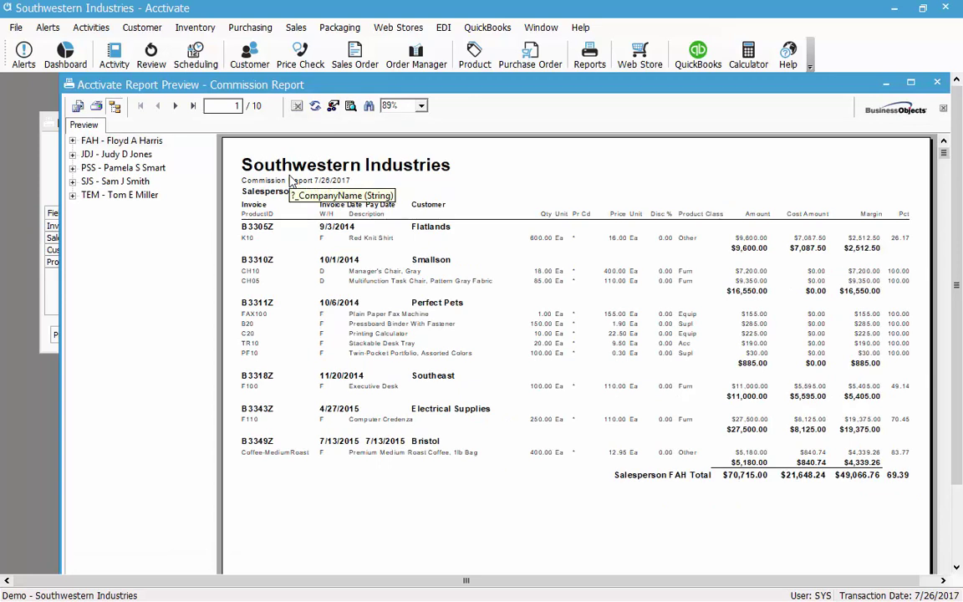
Go to the first salesperson's group in the Commission Report and review the invoices and salesperson total.
click(136, 142)
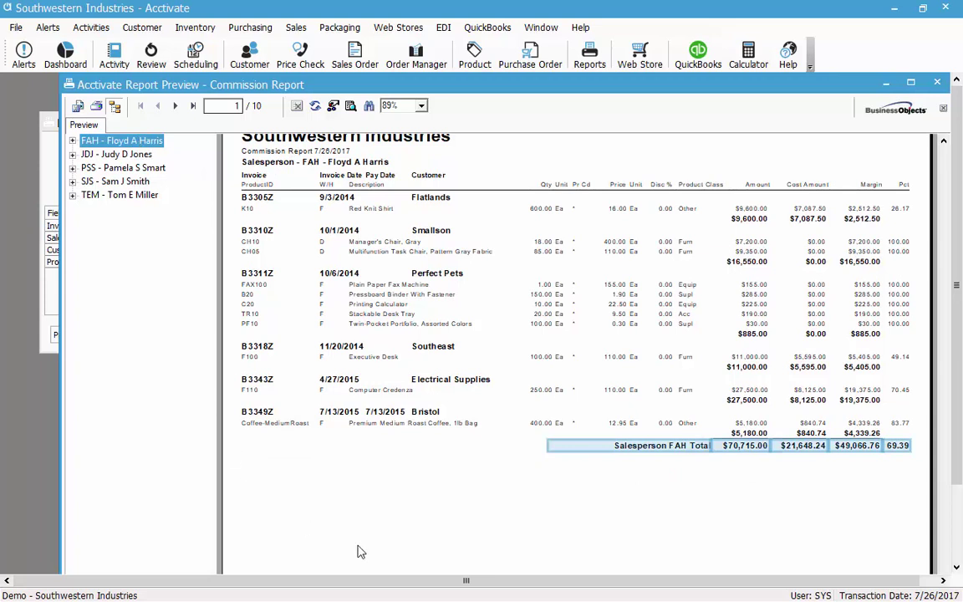
scroll(408, 480, up, 1)
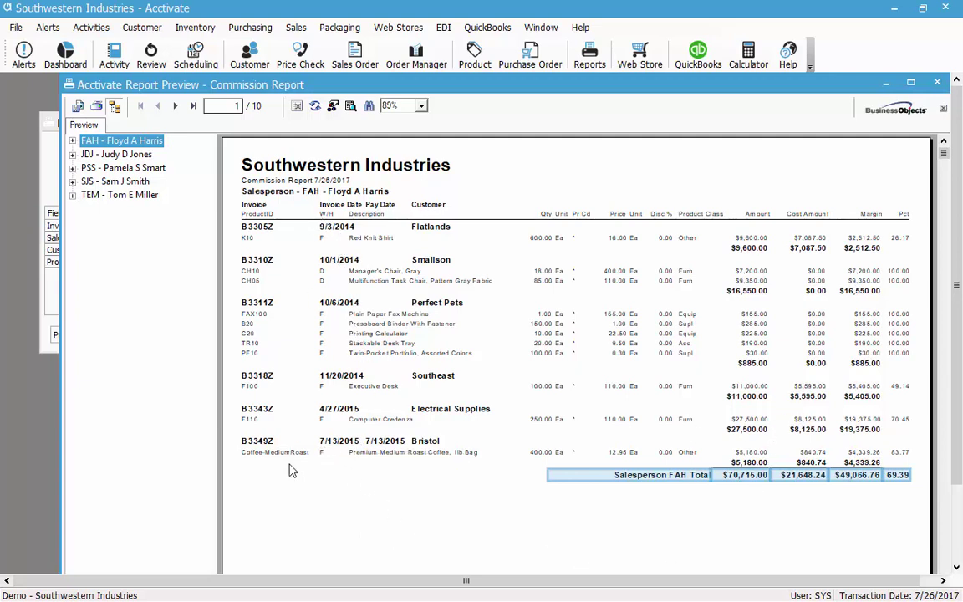
click(388, 535)
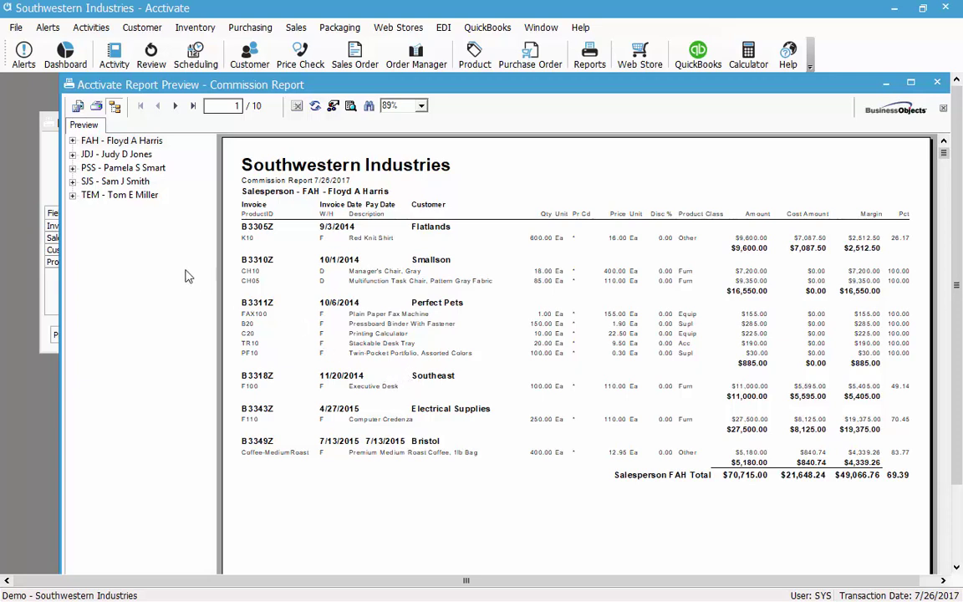
Set the Commission Report export to Microsoft Excel 97-2000 (XLS) format with Disk file as the destination, and accept the settings.
click(77, 107)
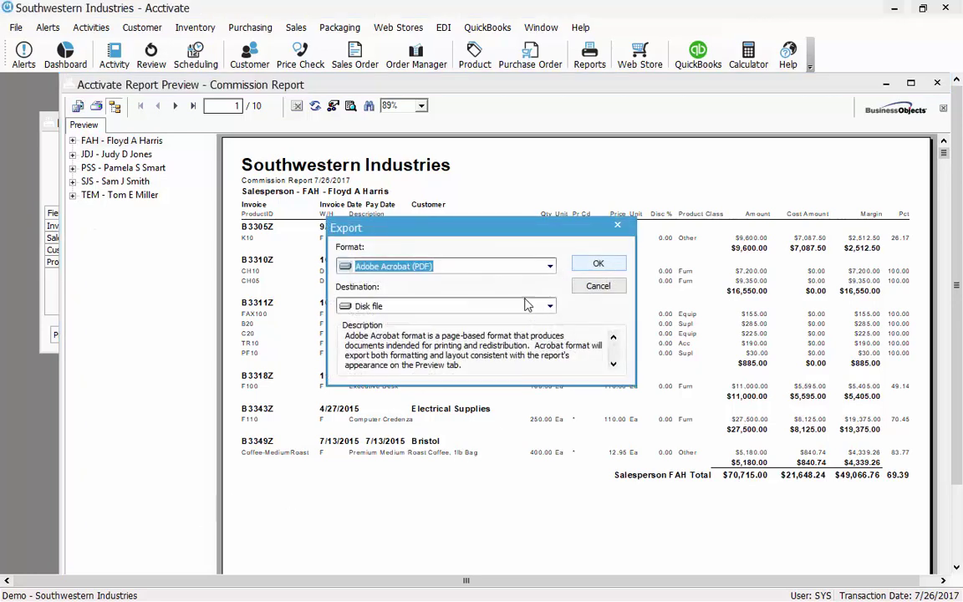
click(550, 267)
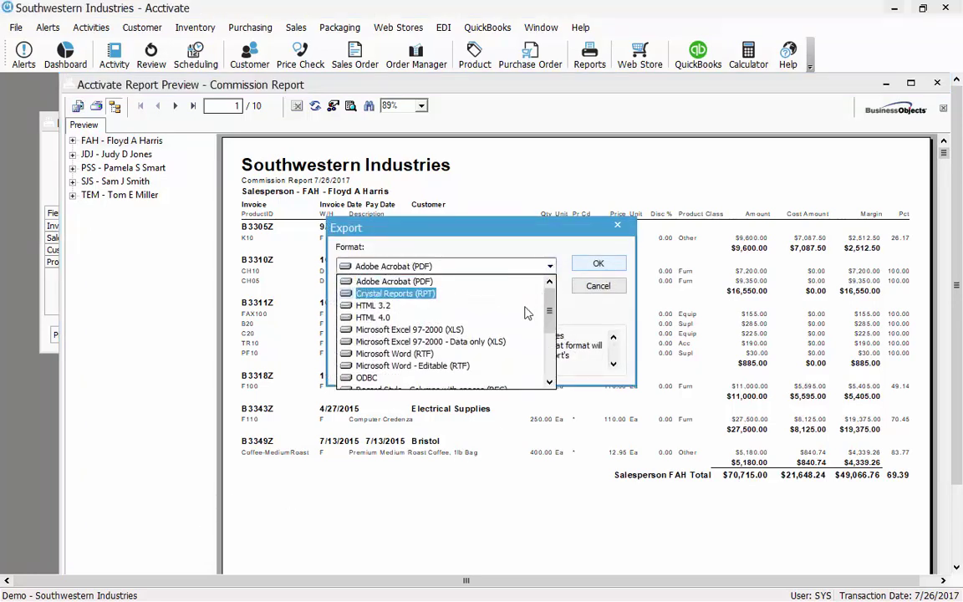
click(409, 329)
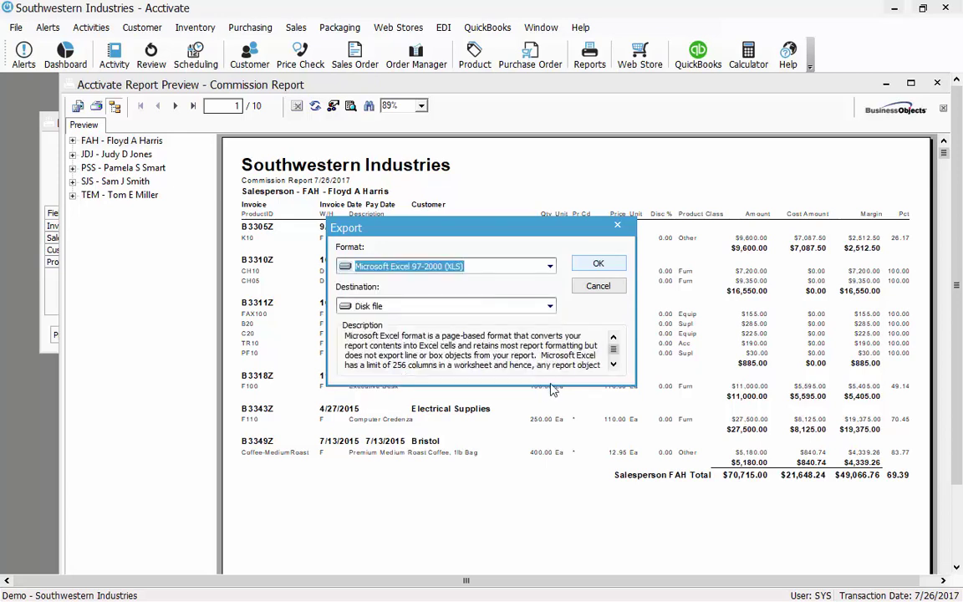
click(551, 307)
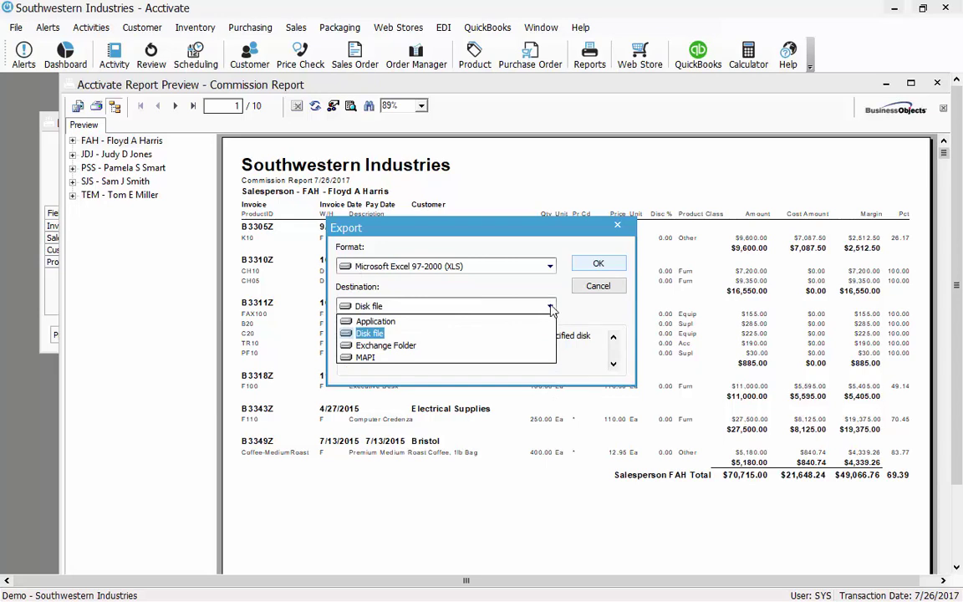
click(527, 284)
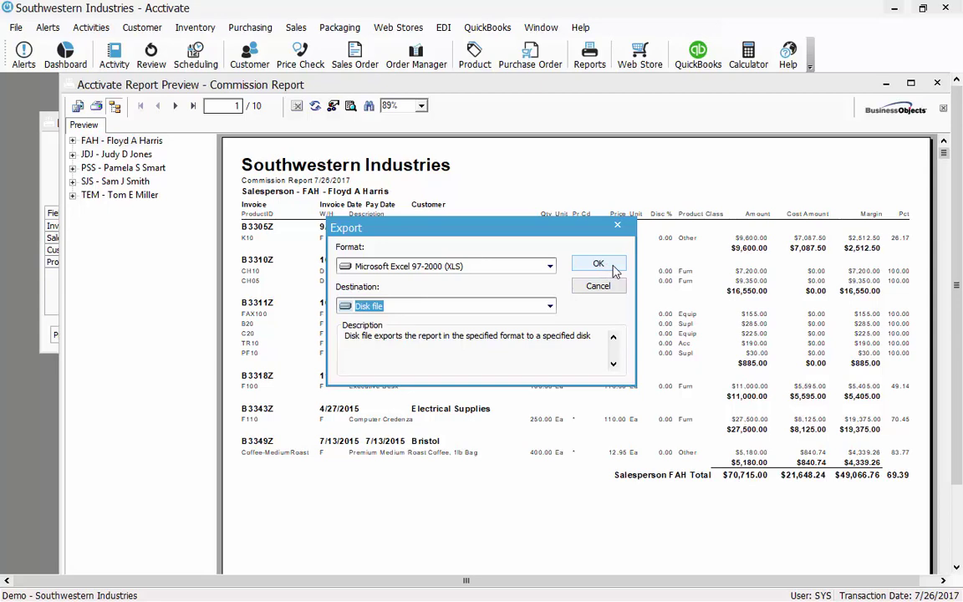
click(615, 269)
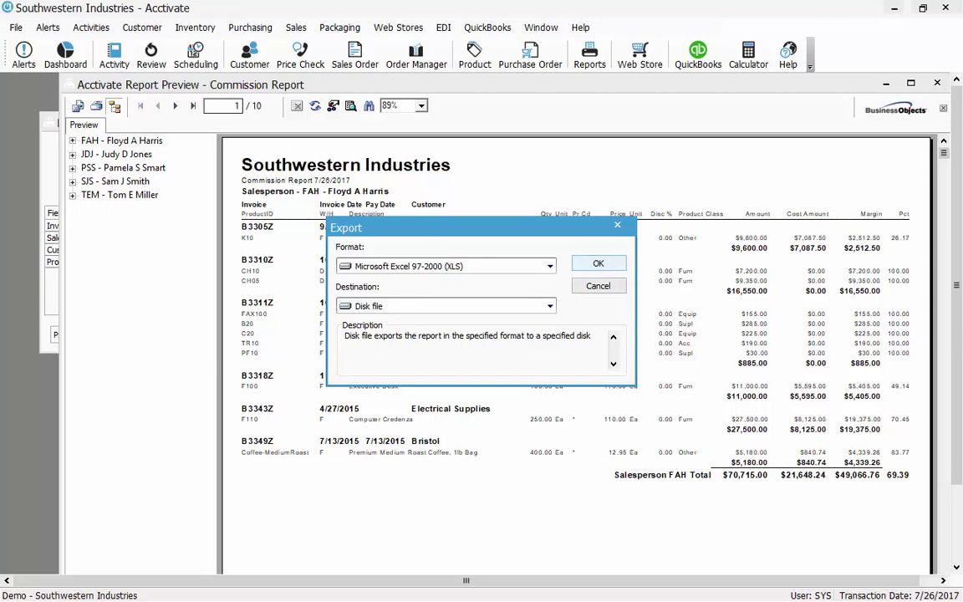
Turn on gridlines in the Excel format options with all pages included, and save the export to the Desktop as Commission.
click(598, 264)
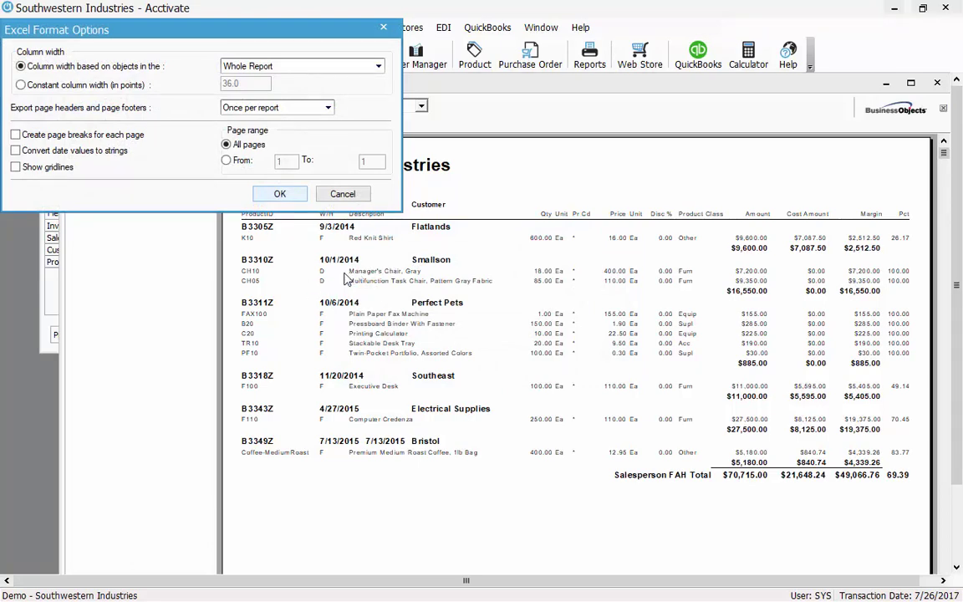
click(15, 167)
click(278, 195)
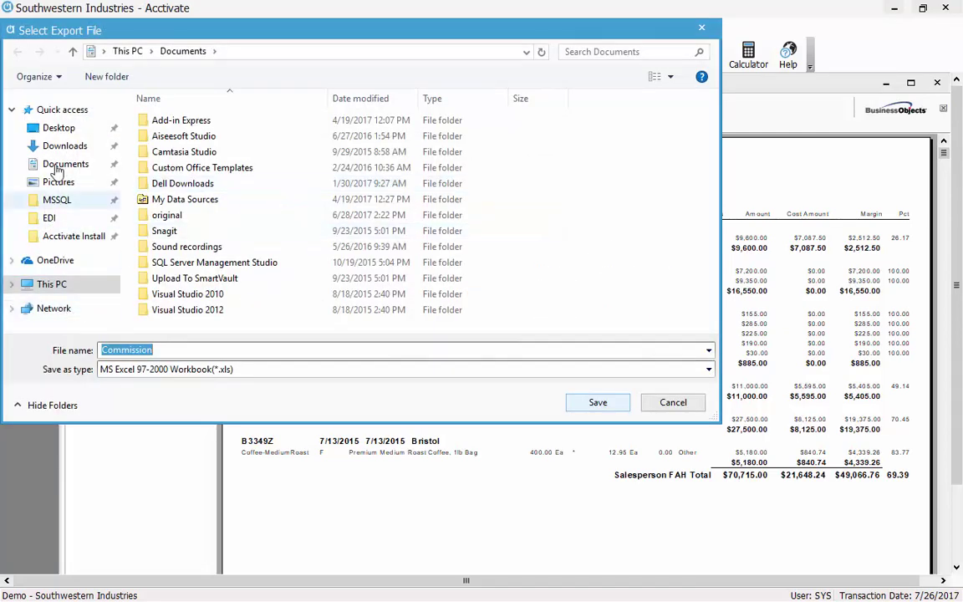
click(59, 128)
click(616, 402)
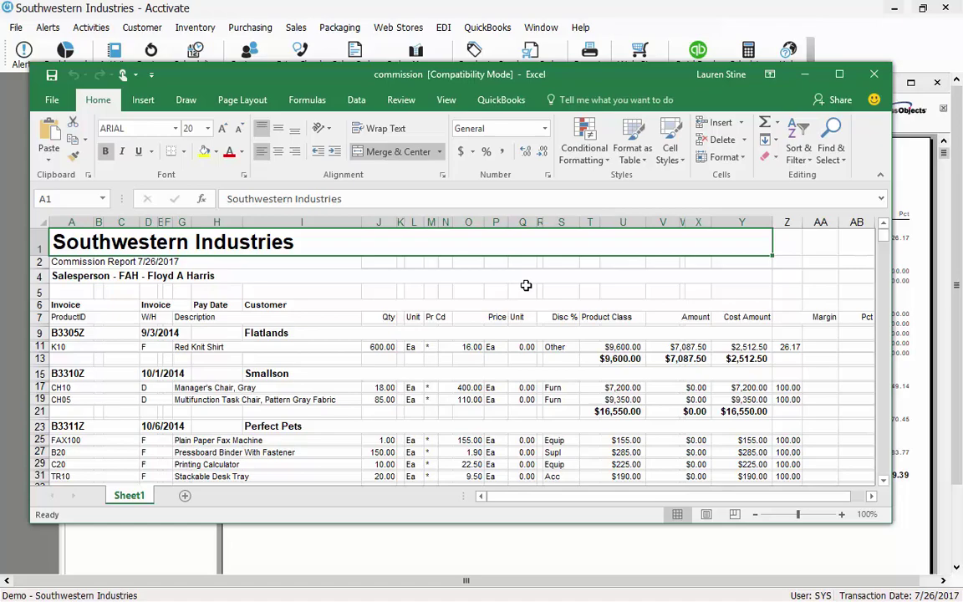
Review the invoices, product lines and salesperson totals in the exported commission workbook in Excel, and close the workbook.
click(526, 285)
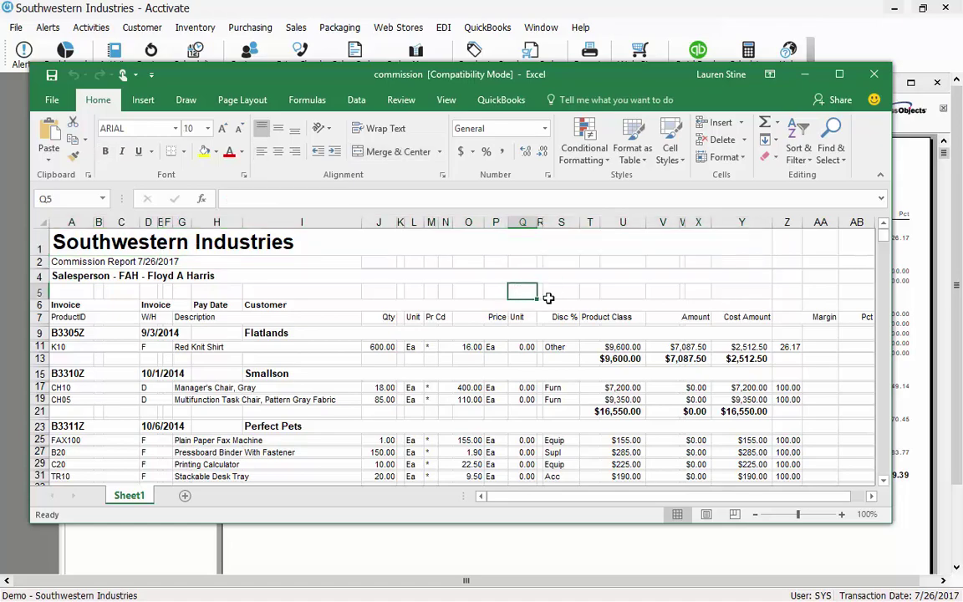
scroll(463, 381, down, 2)
scroll(462, 381, down, 2)
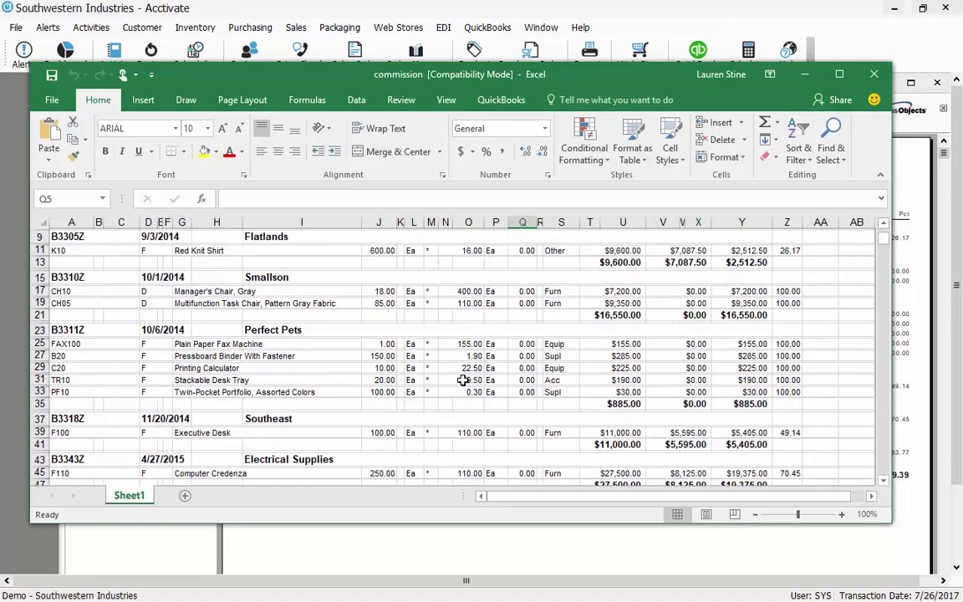
scroll(462, 380, up, 4)
scroll(462, 381, down, 4)
scroll(462, 380, down, 5)
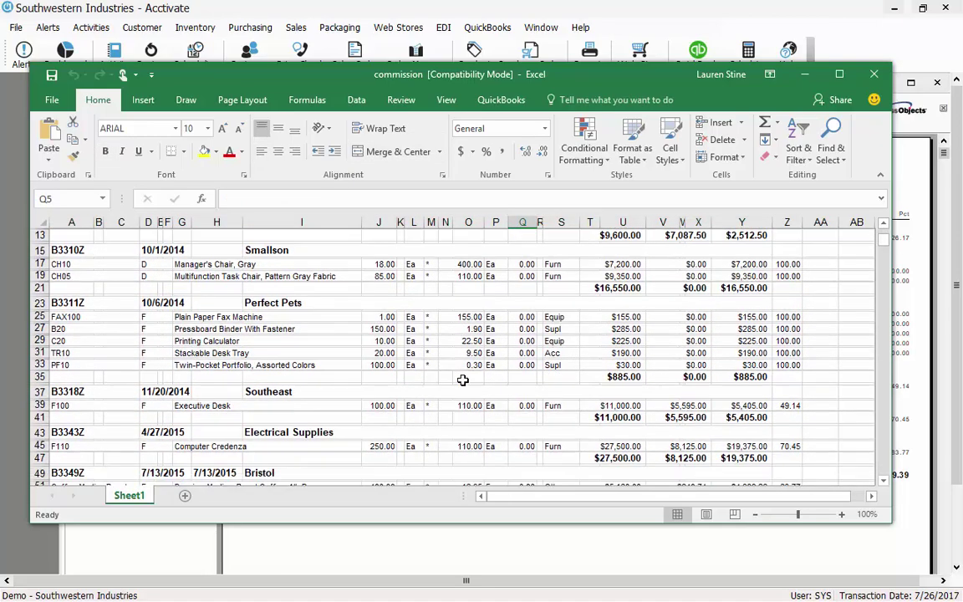
scroll(462, 380, down, 10)
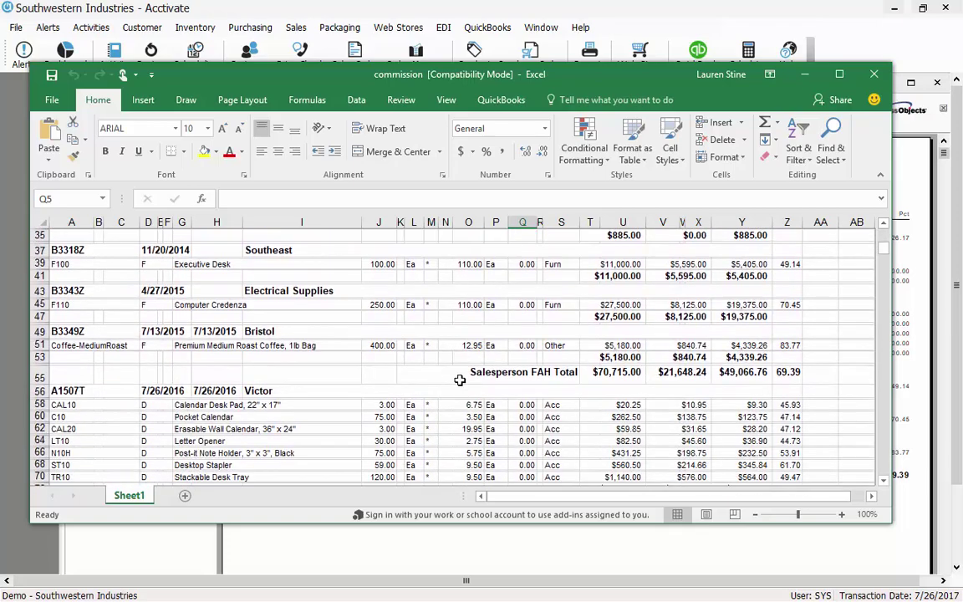
scroll(456, 384, up, 2)
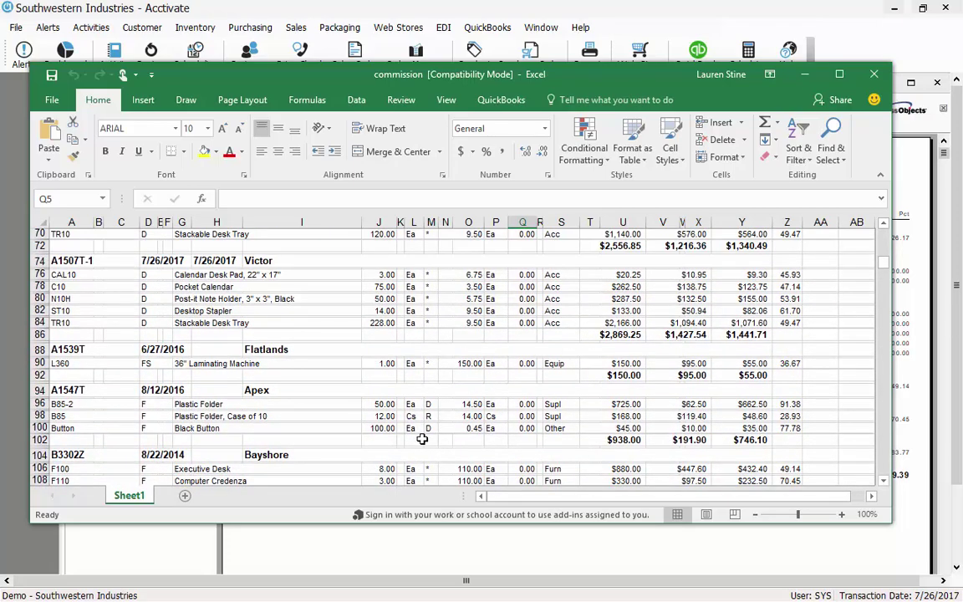
scroll(414, 446, up, 5)
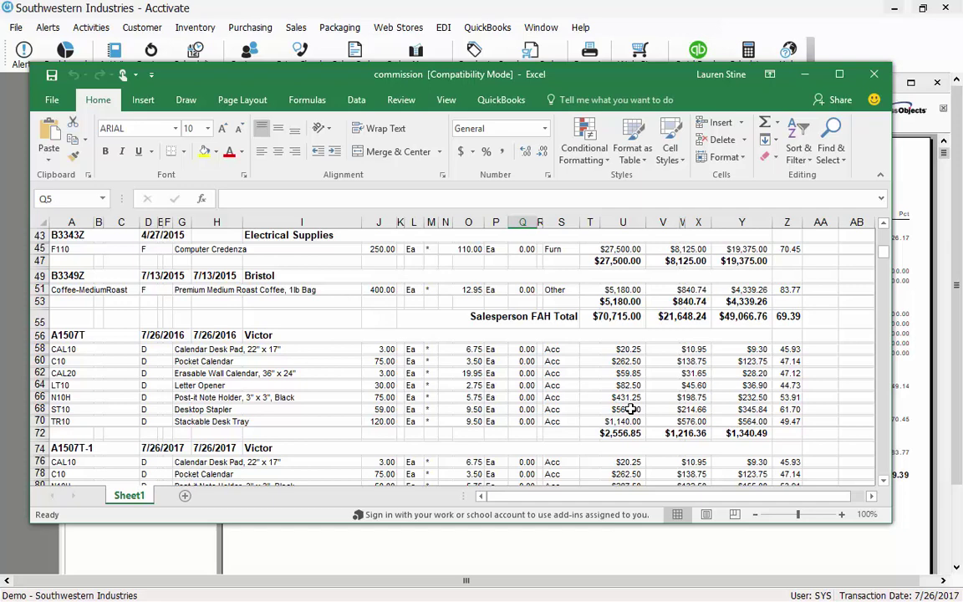
click(874, 73)
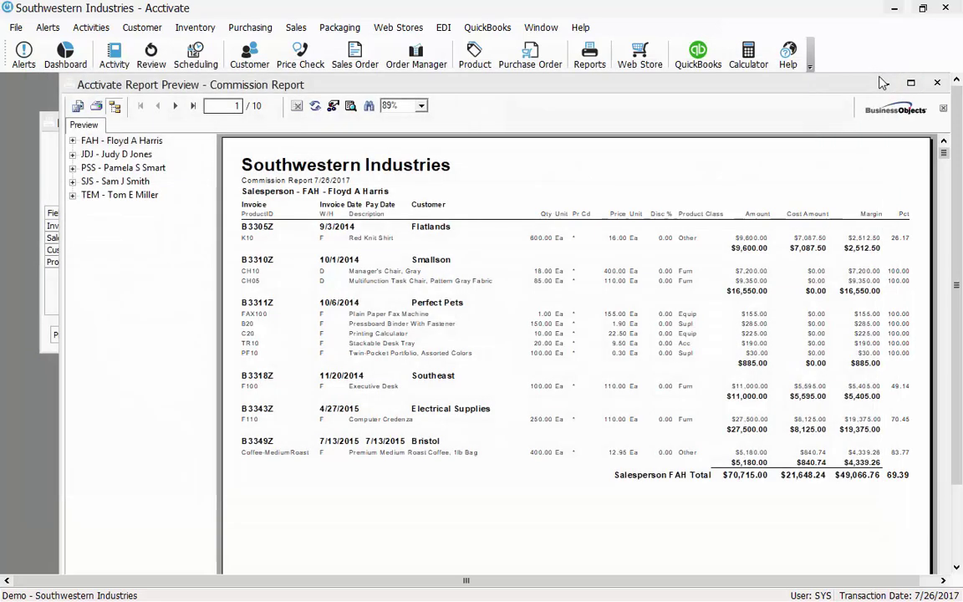
Close the Commission Report and its criteria, and view the description of the Commission on Paid Invoices Report.
click(937, 84)
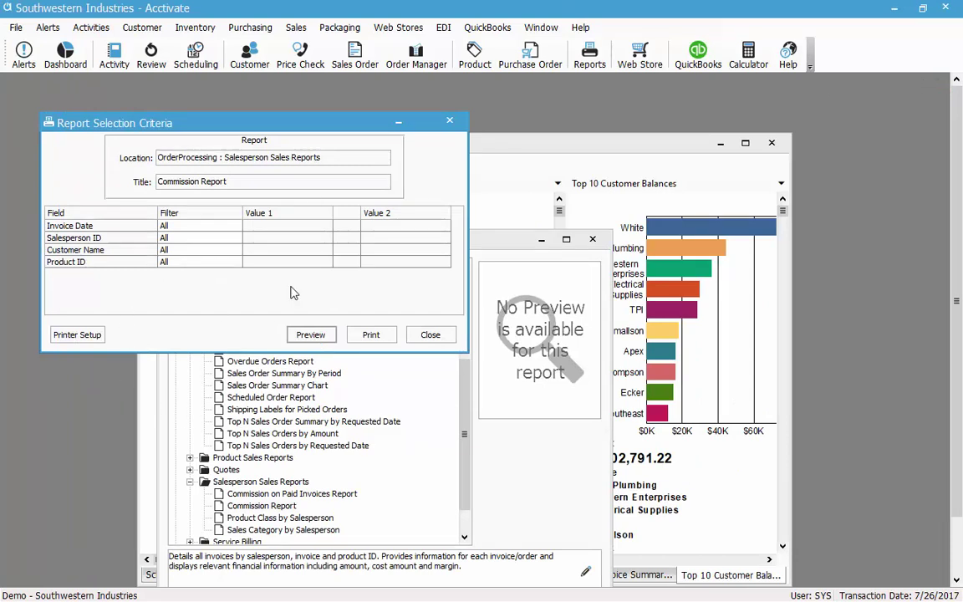
click(421, 338)
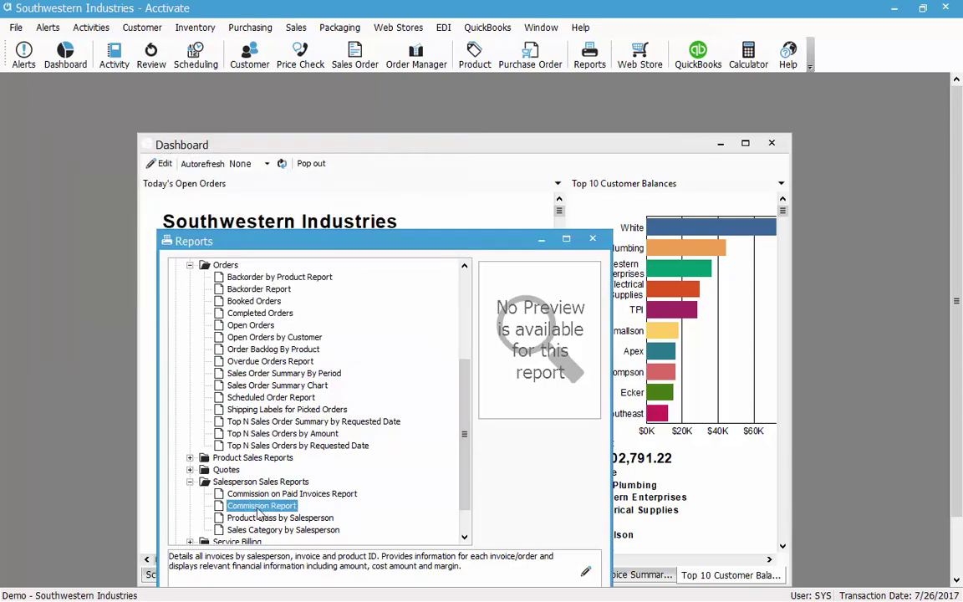
click(345, 494)
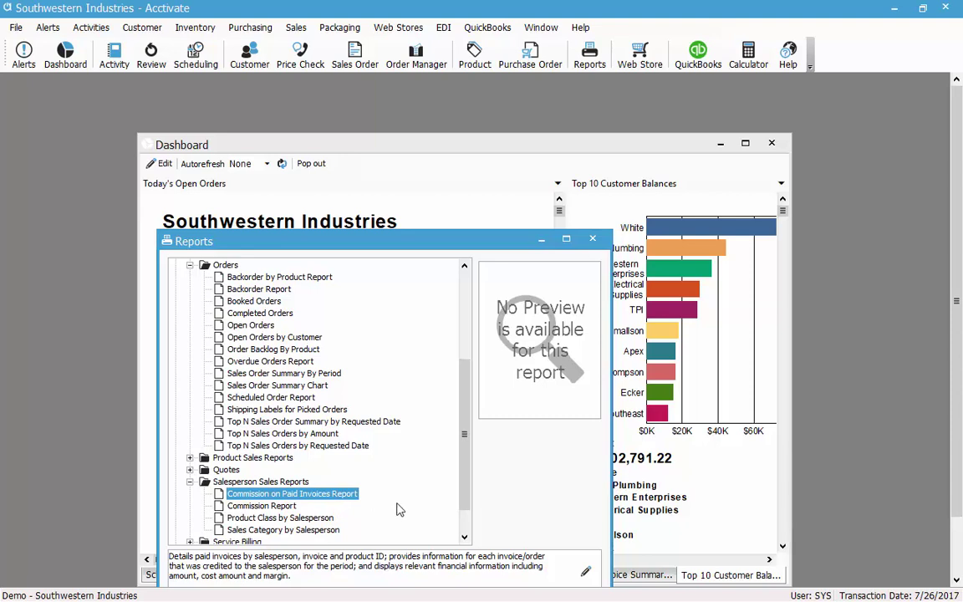
Expand the Purchasing and Products report folders, open Product List by Vendor and preview it without filters.
scroll(381, 487, down, 1)
click(176, 518)
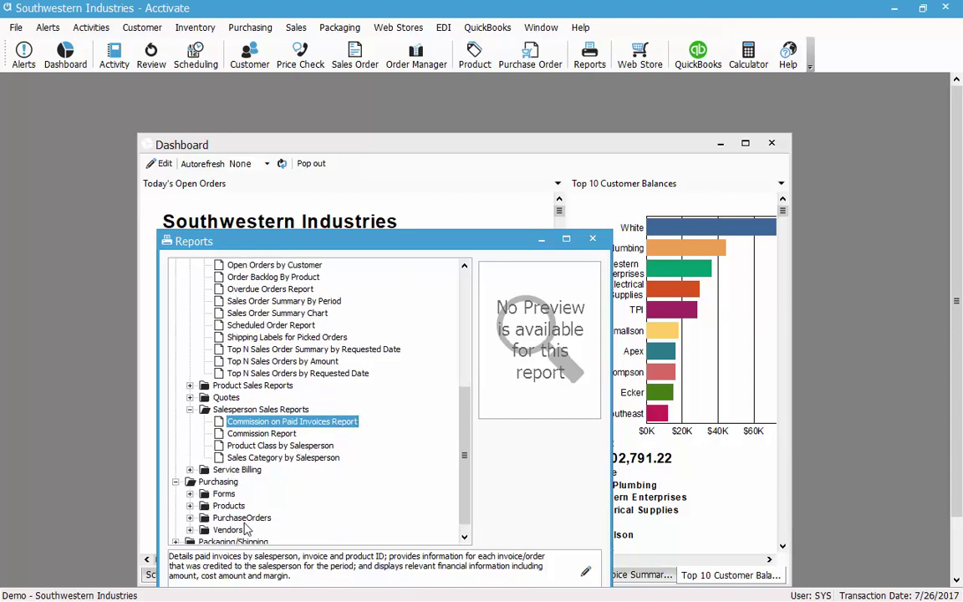
click(190, 506)
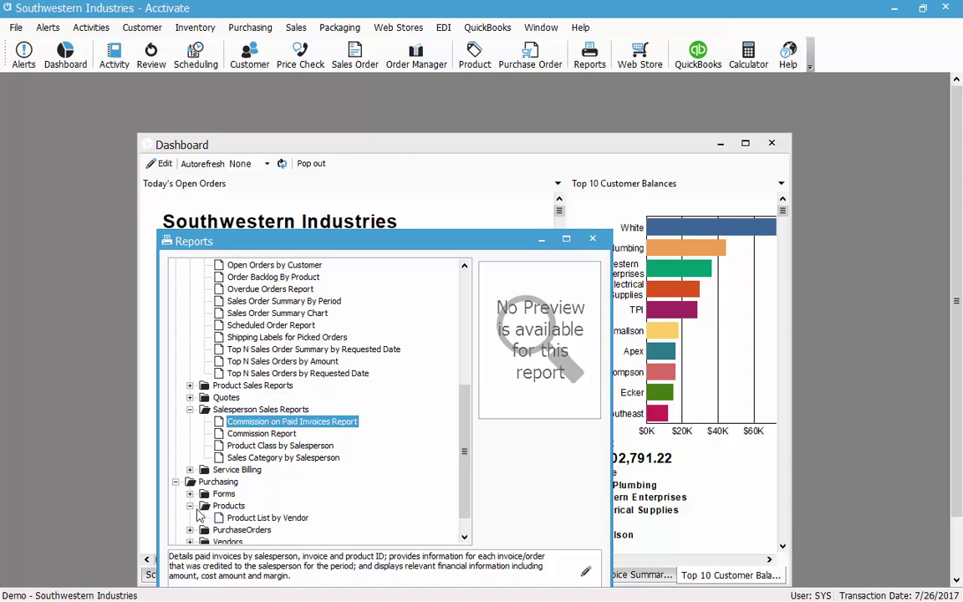
click(269, 518)
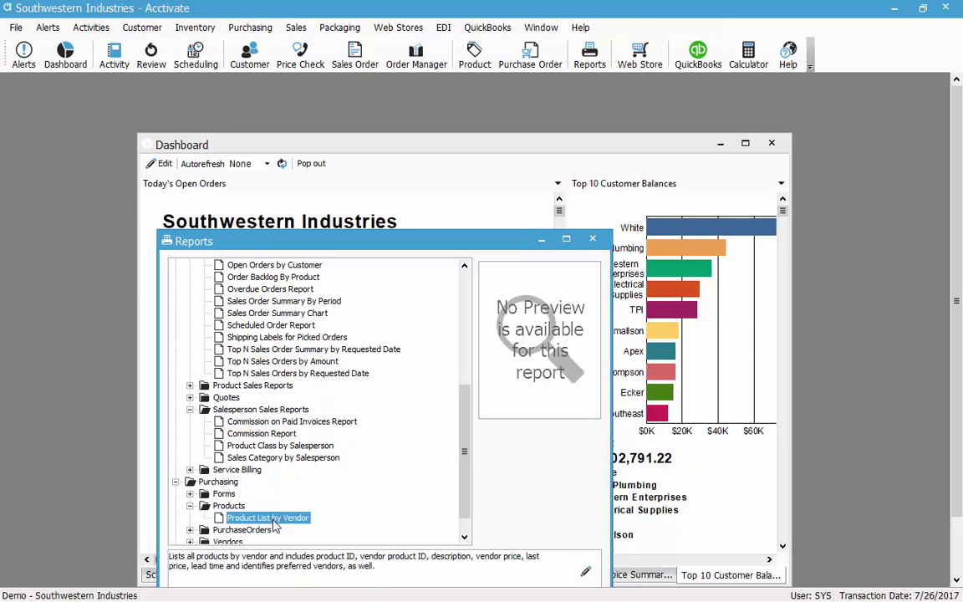
double_click(271, 520)
click(362, 378)
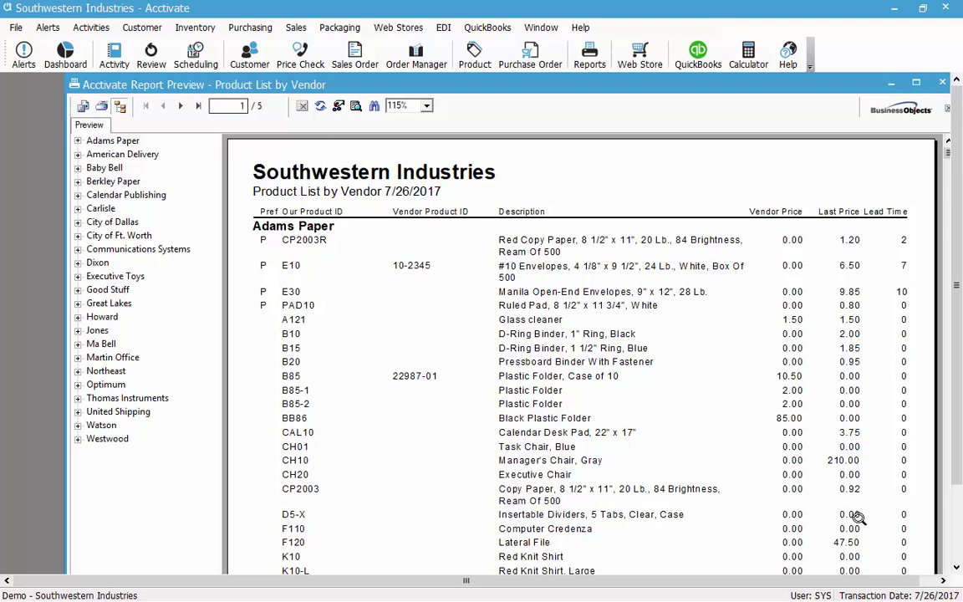
Review the products, vendor prices and lead times listed for each vendor on page one, and close the report and its criteria.
scroll(675, 497, down, 5)
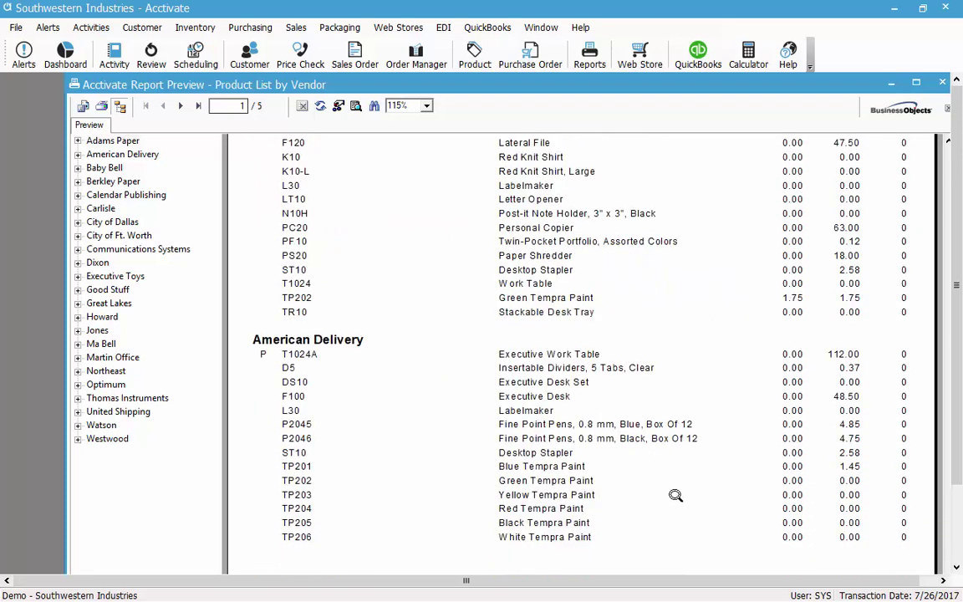
scroll(673, 493, up, 10)
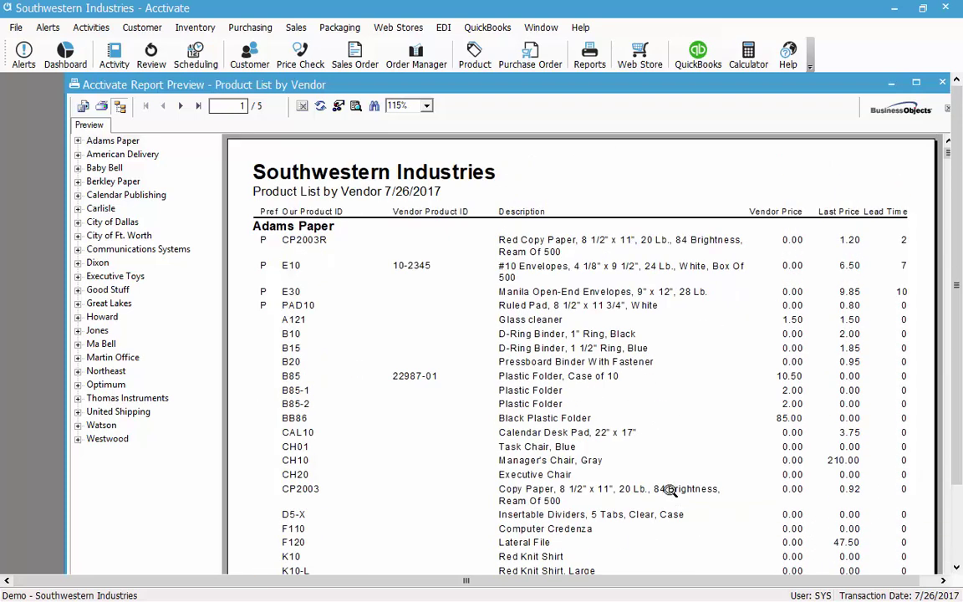
click(942, 83)
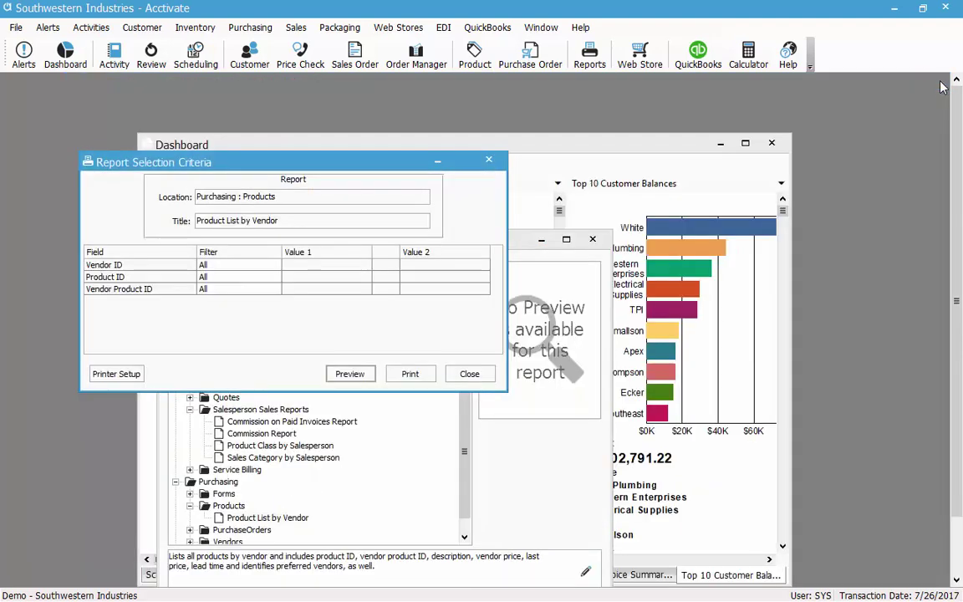
click(486, 376)
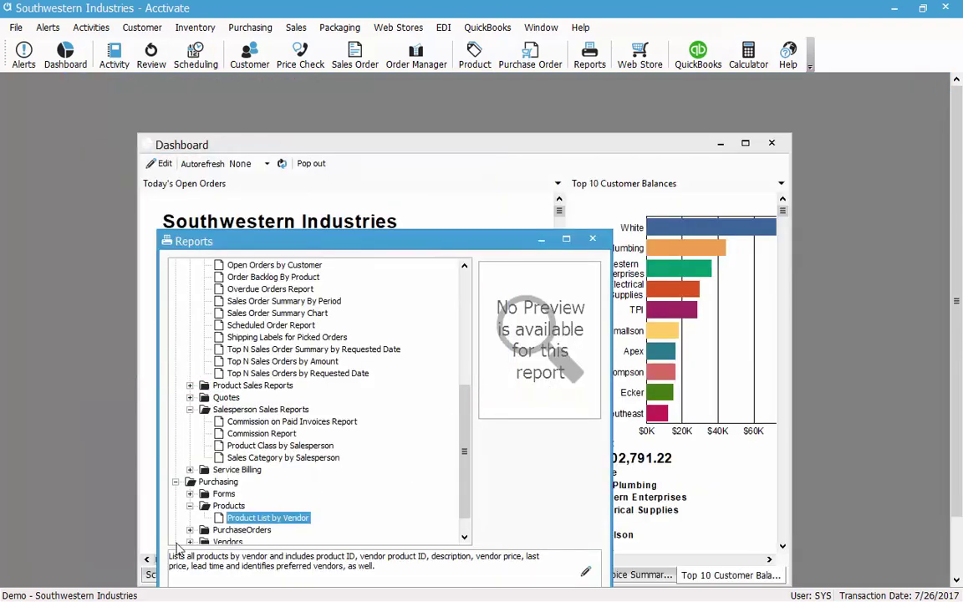
Expand the PurchaseOrders report folder, open Completed Purchase Order Analysis and preview it without filters.
scroll(351, 474, down, 3)
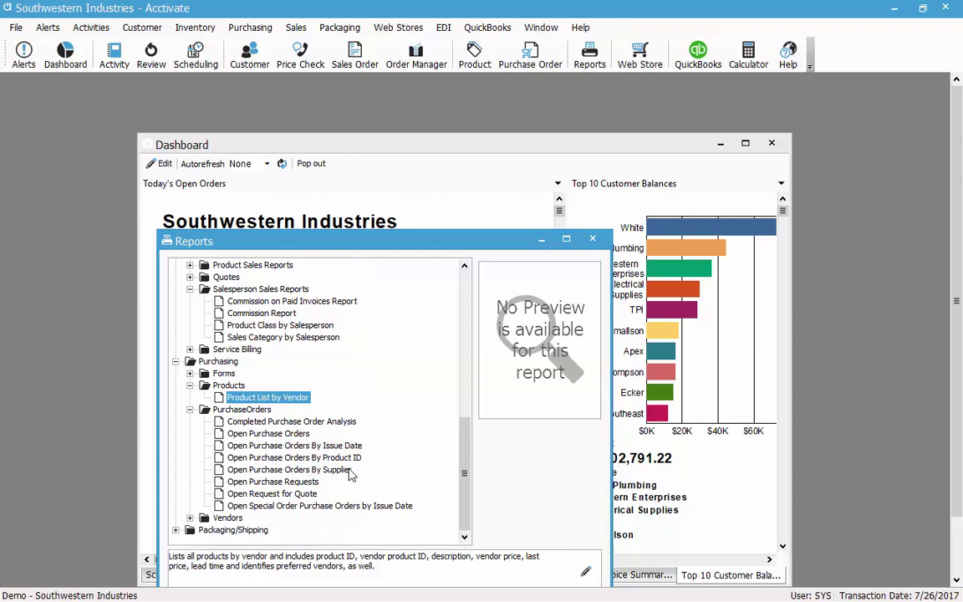
click(331, 423)
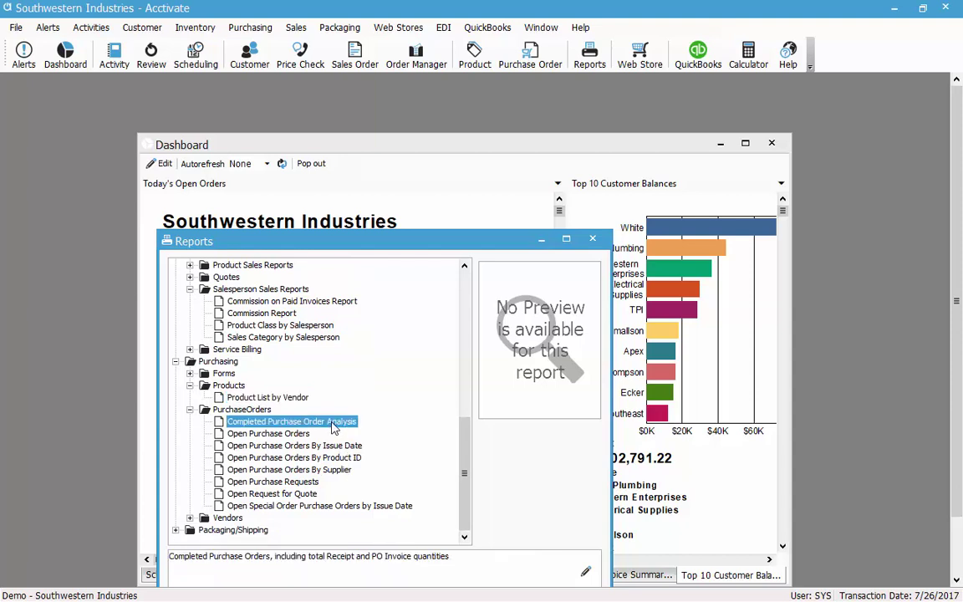
double_click(332, 423)
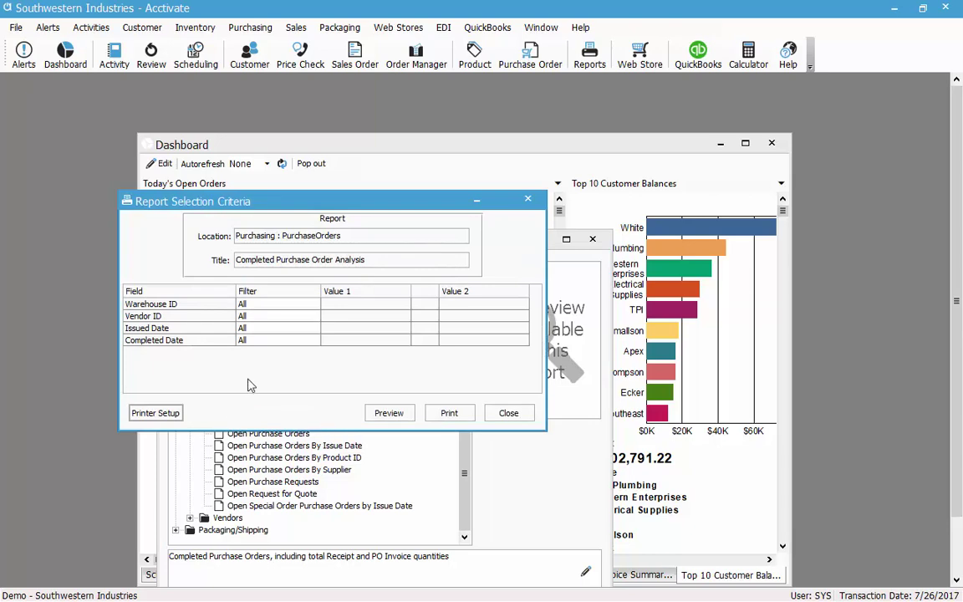
drag(289, 205, 261, 191)
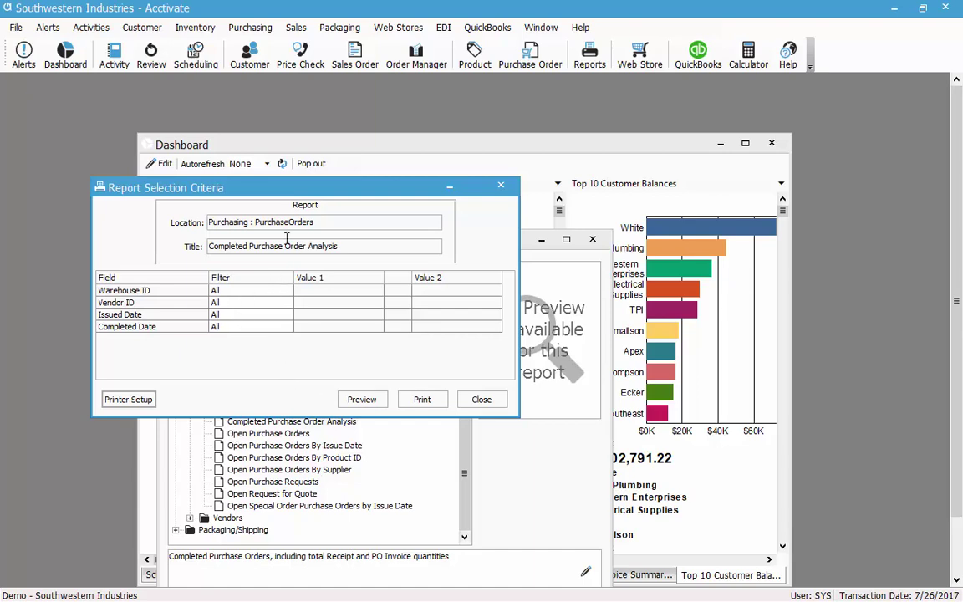
drag(244, 186, 395, 238)
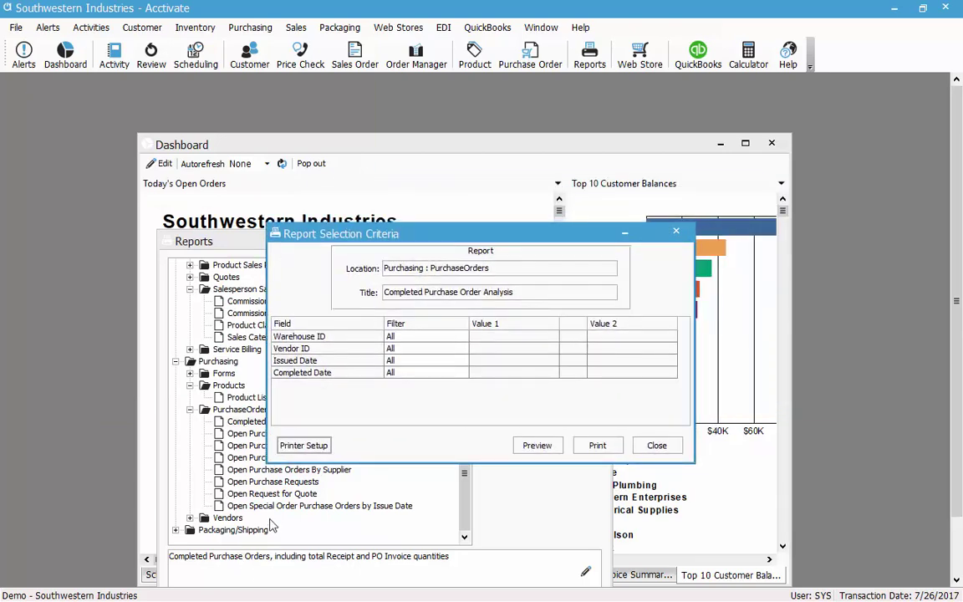
click(535, 446)
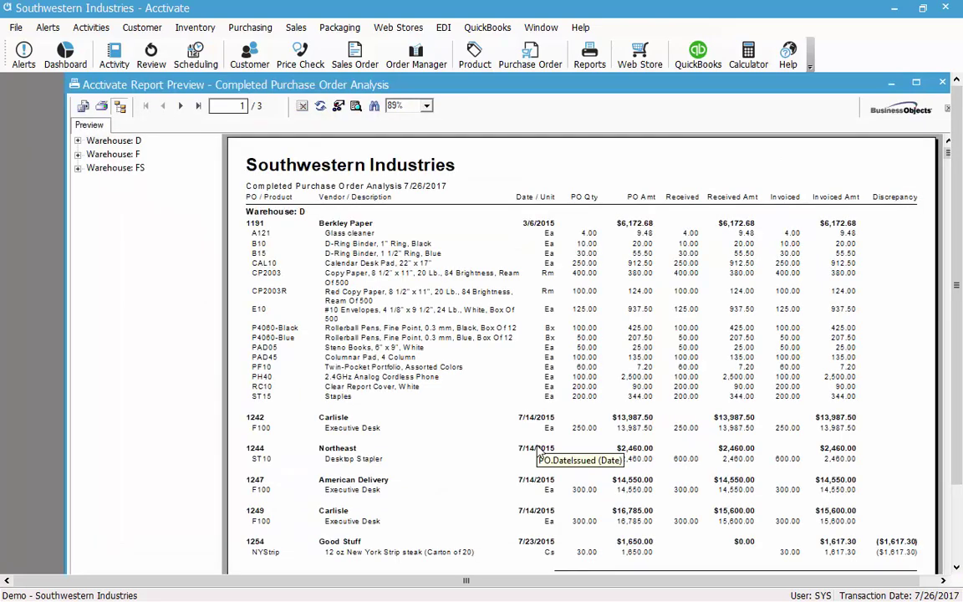
Expand Warehouse D in the report's group list and examine the received amount and discrepancy for purchase order 1254.
click(77, 141)
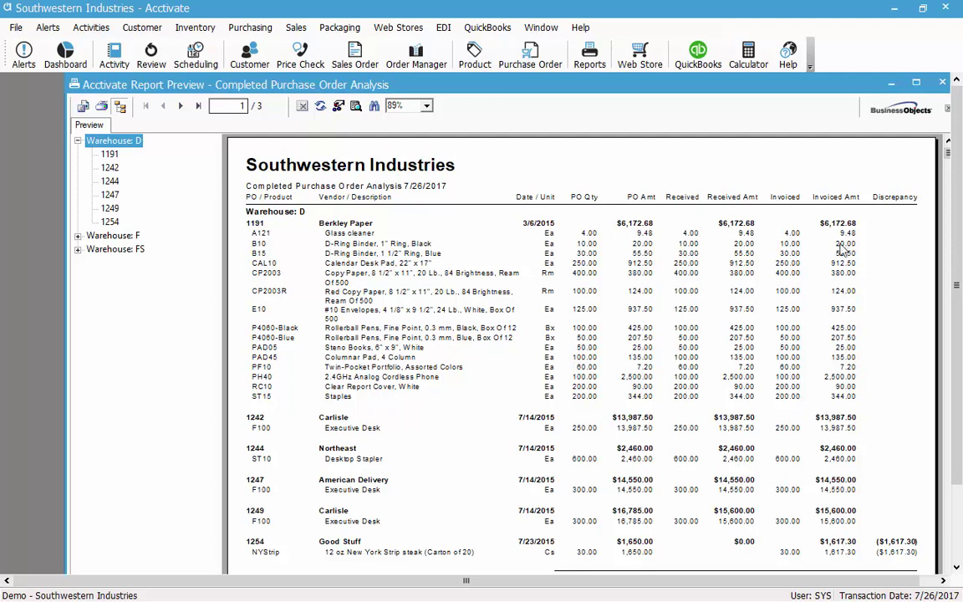
click(898, 542)
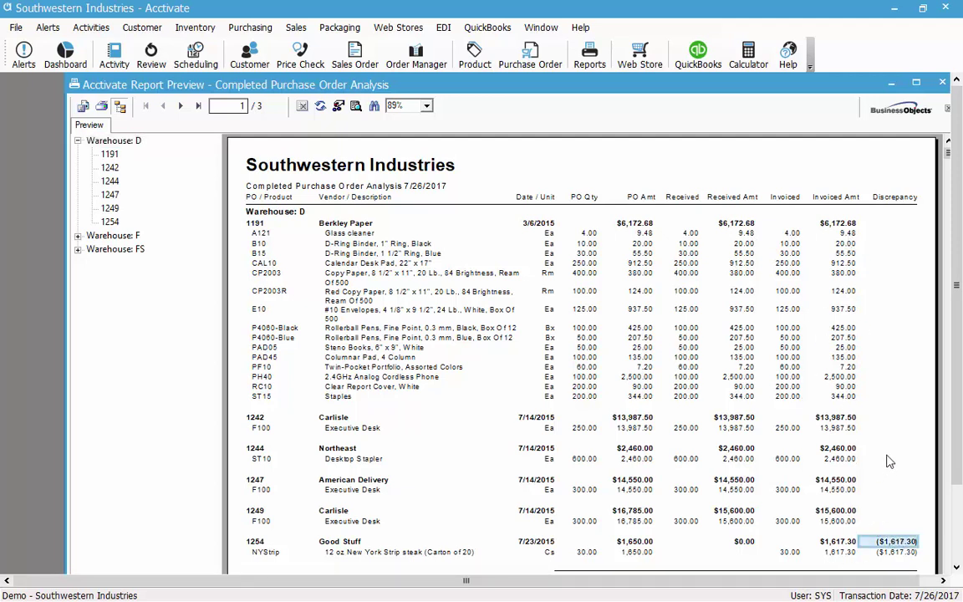
click(690, 542)
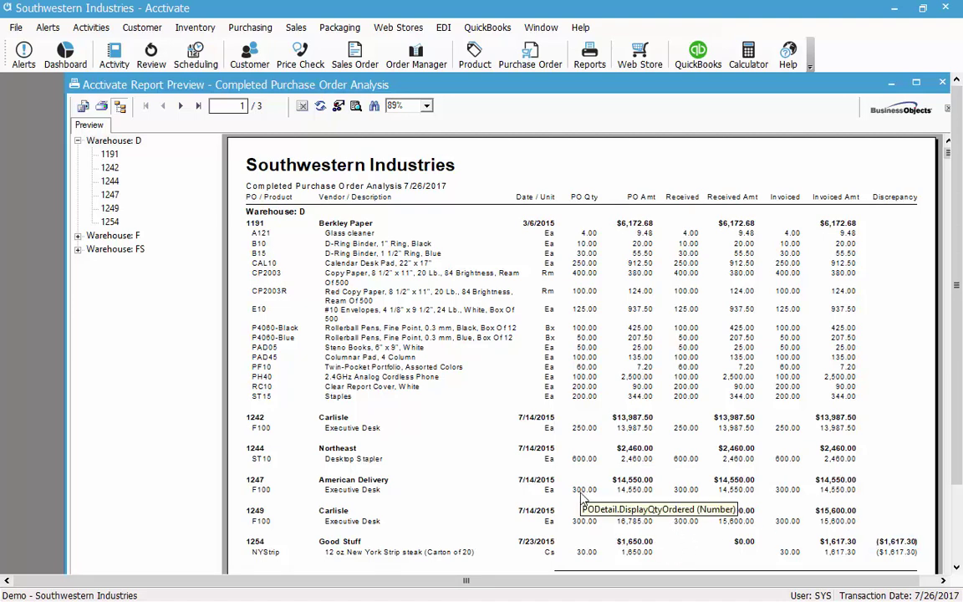
scroll(509, 460, down, 1)
scroll(509, 455, up, 1)
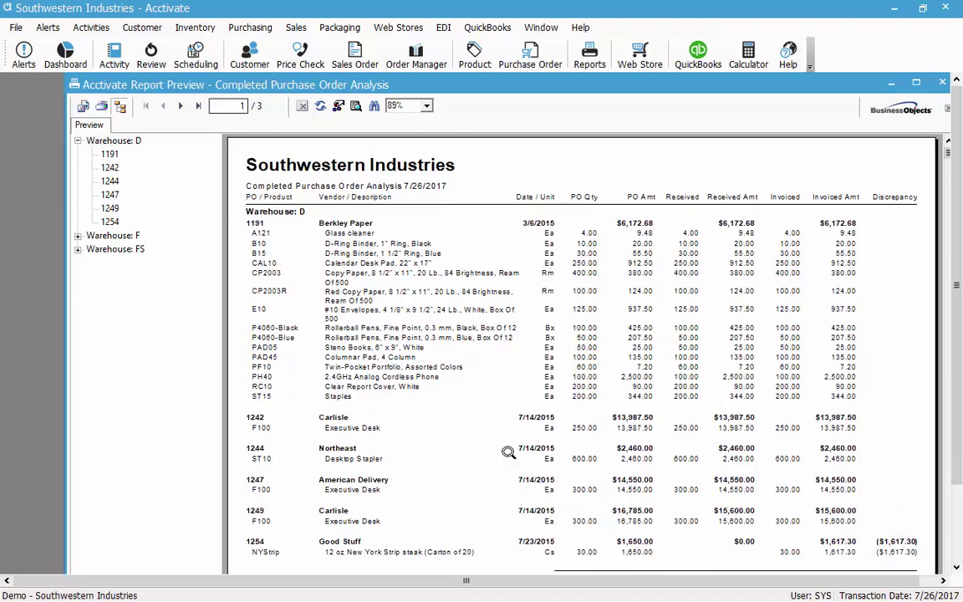
Expand Warehouse F, go to purchase order 1241 and check the discrepancy column, and close the report preview.
click(77, 236)
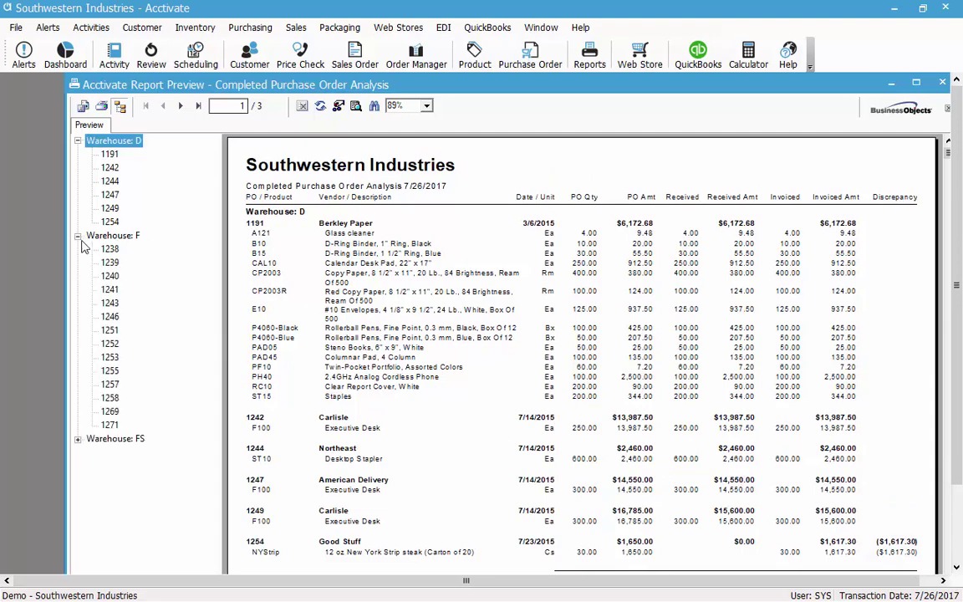
click(109, 290)
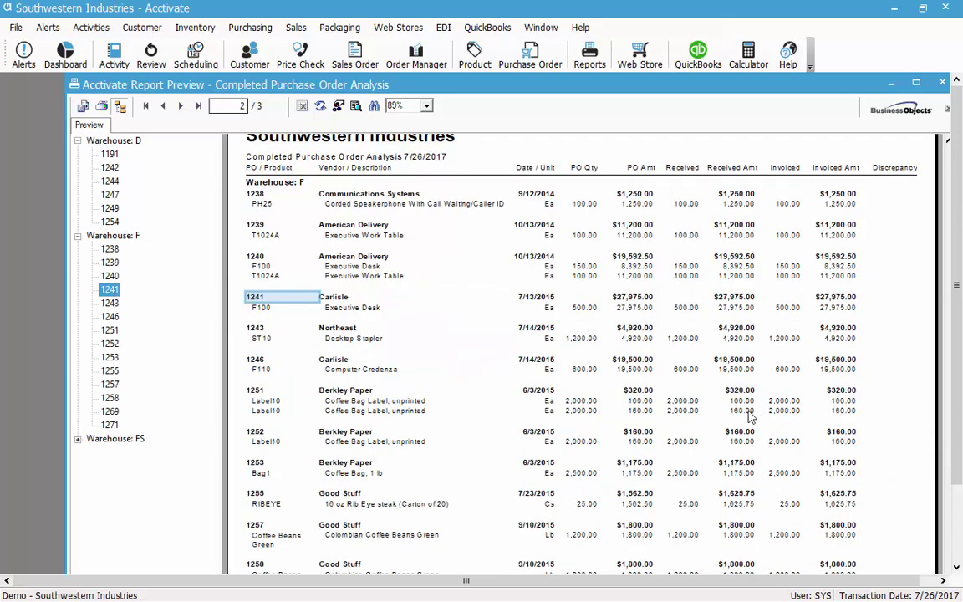
click(910, 439)
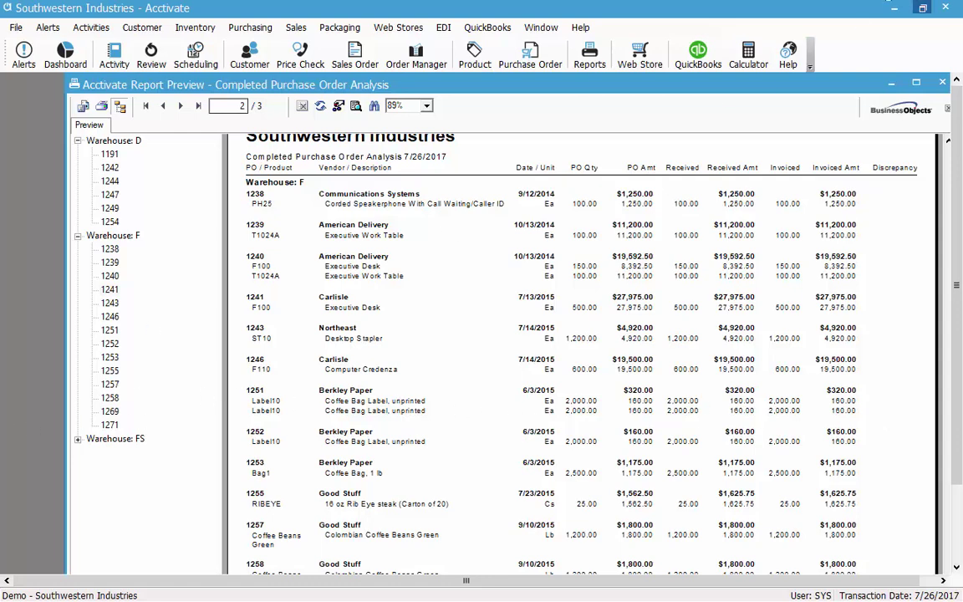
click(892, 84)
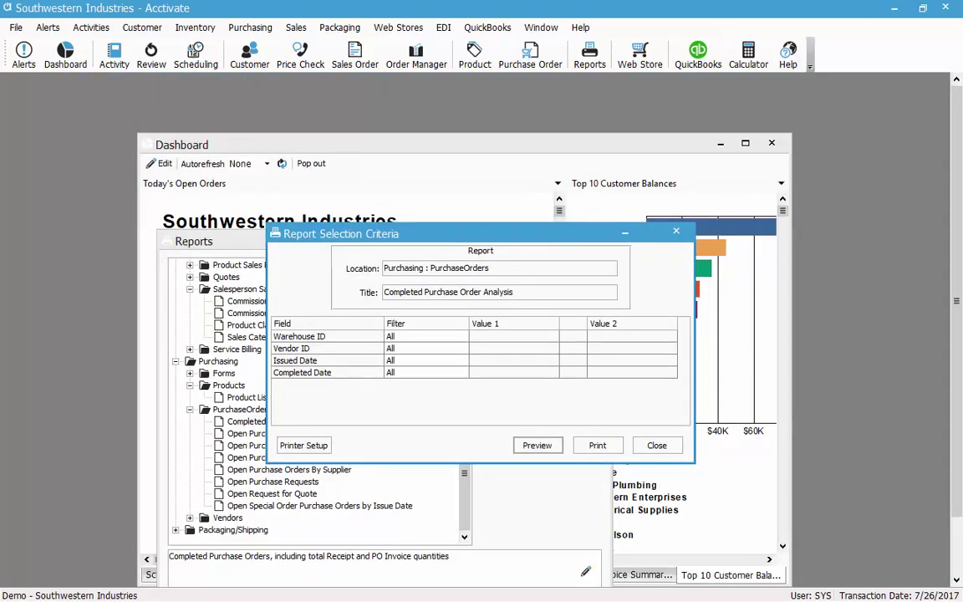
Close the report criteria and dashboard, look up Inventory Valuation in the Warehouse folder under Inventory Management, and close the report list.
click(657, 445)
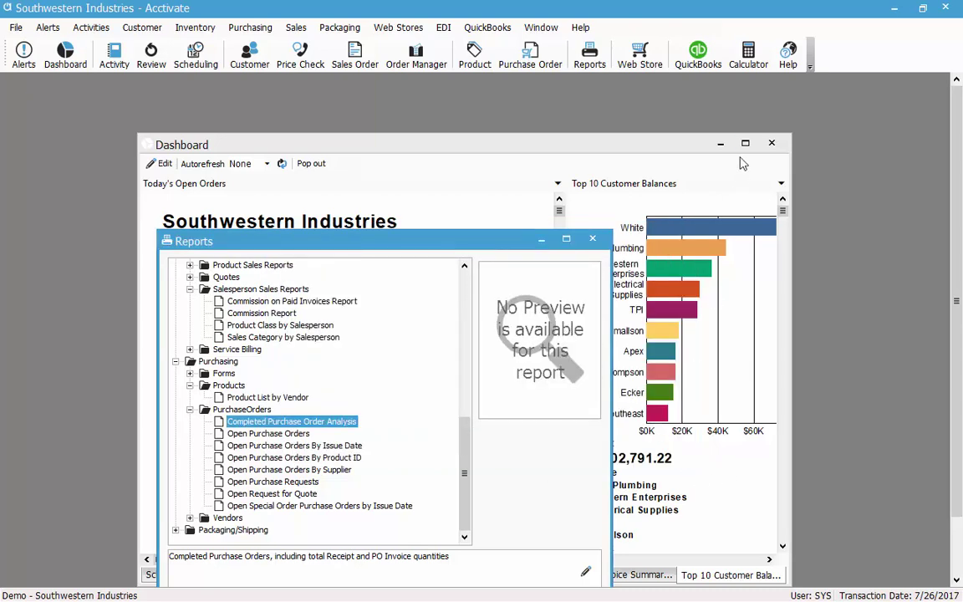
click(771, 143)
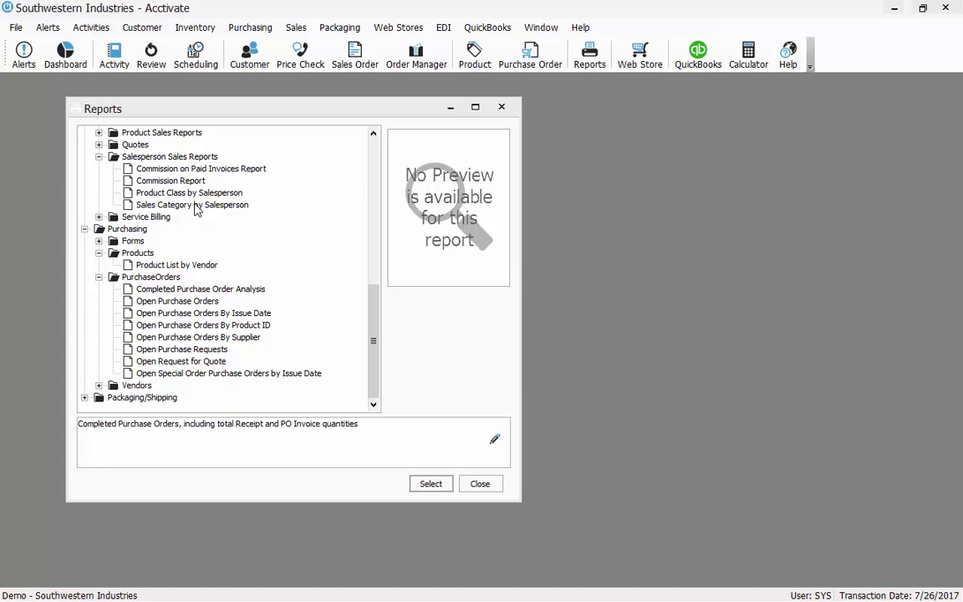
drag(371, 338, 360, 209)
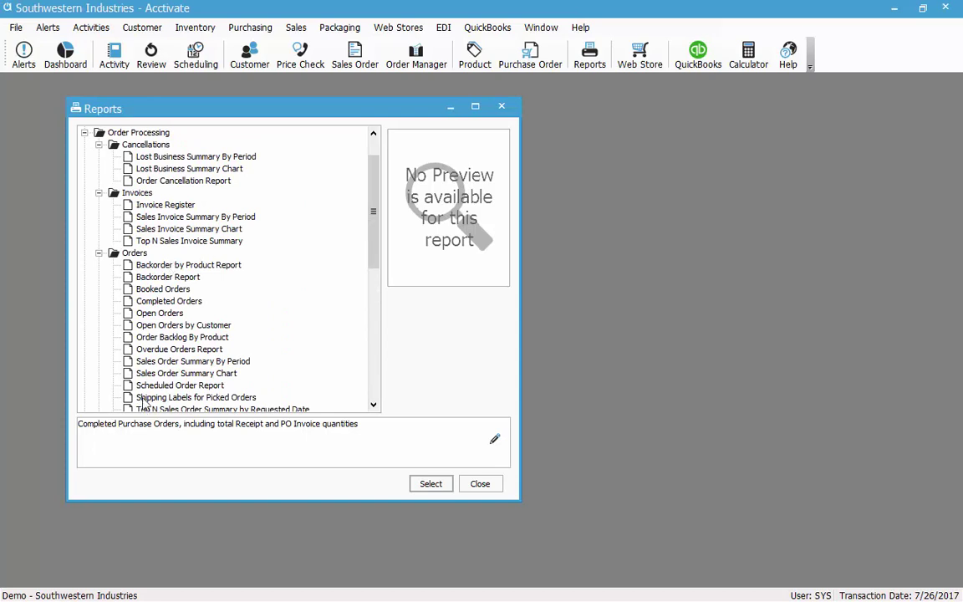
scroll(109, 292, up, 1)
click(84, 144)
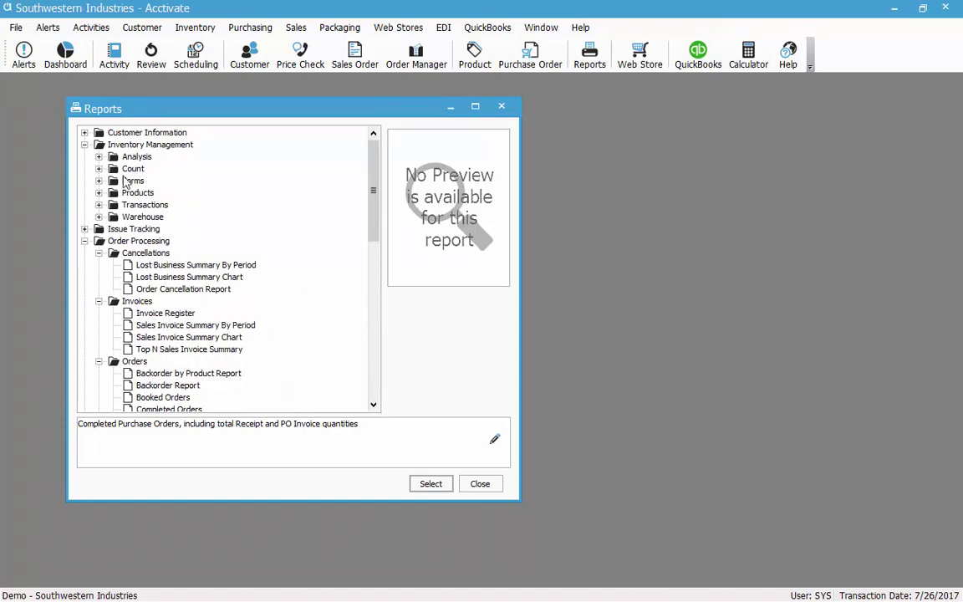
click(99, 216)
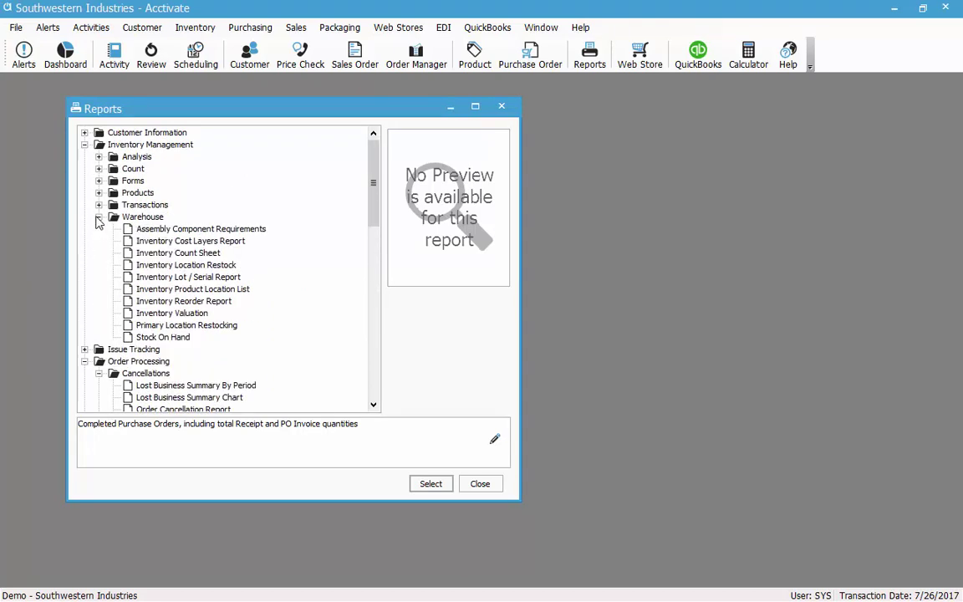
click(196, 314)
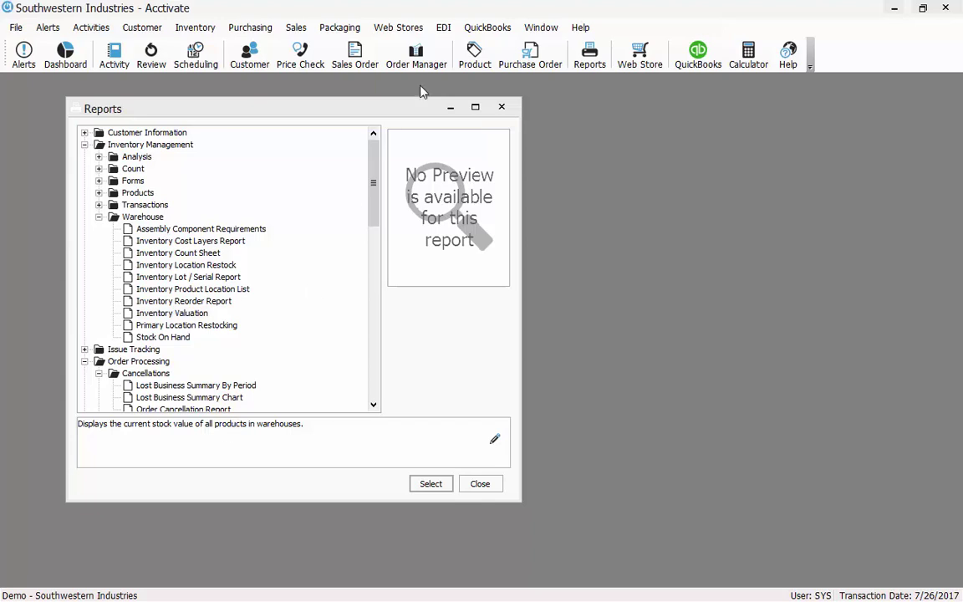
click(502, 106)
Open the Report Catalog in Configuration Management and select the OrderProcessing category.
click(16, 27)
click(71, 115)
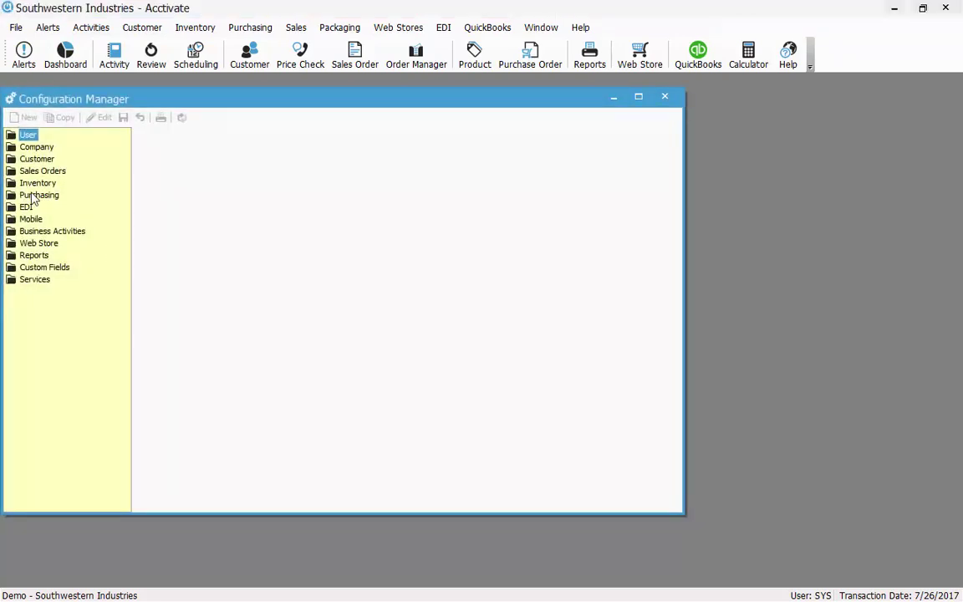
double_click(35, 255)
click(61, 267)
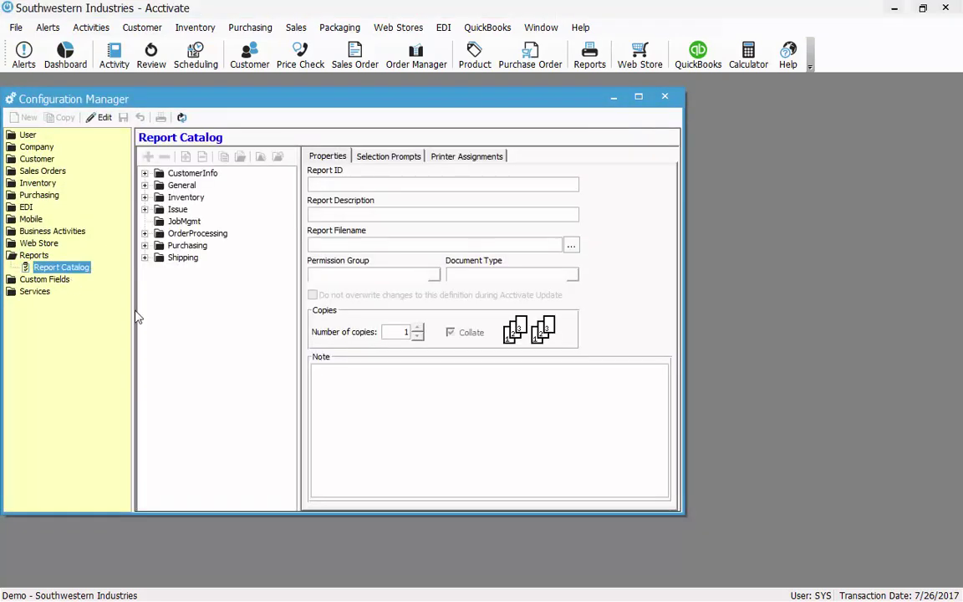
click(175, 234)
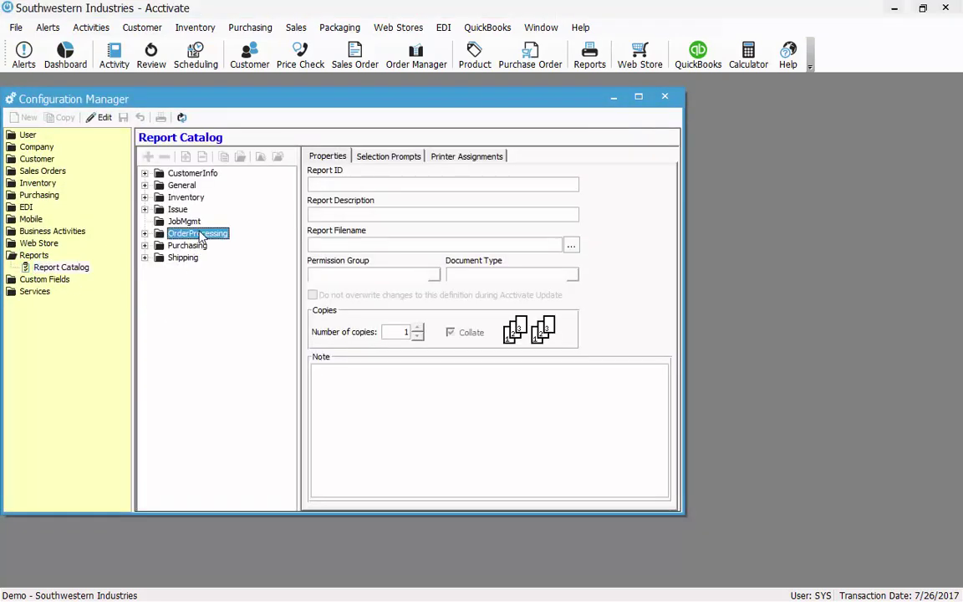
Try to add a folder named Favorites under OrderProcessing in the Report Catalog, and close the Configuration Manager.
click(98, 117)
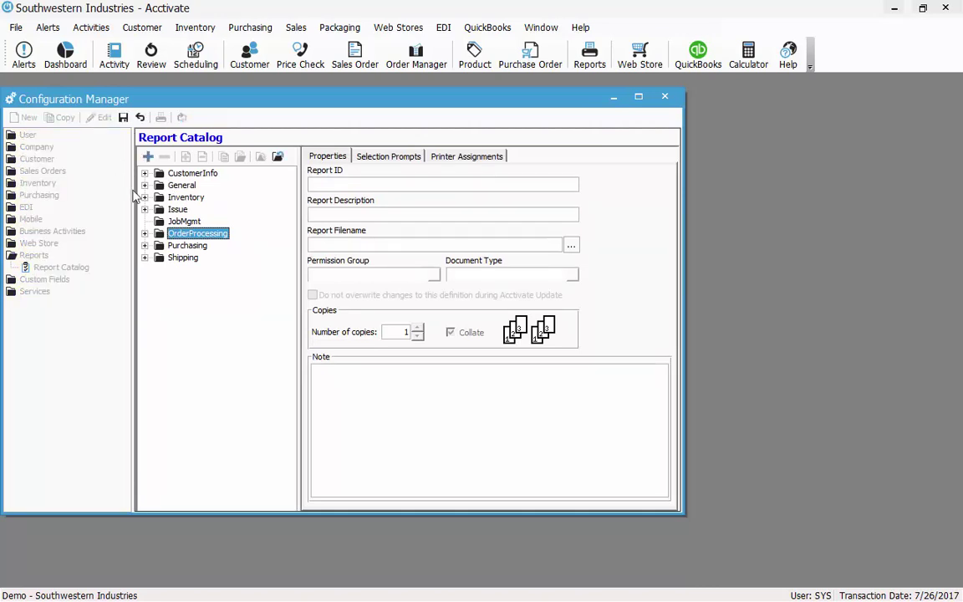
click(148, 157)
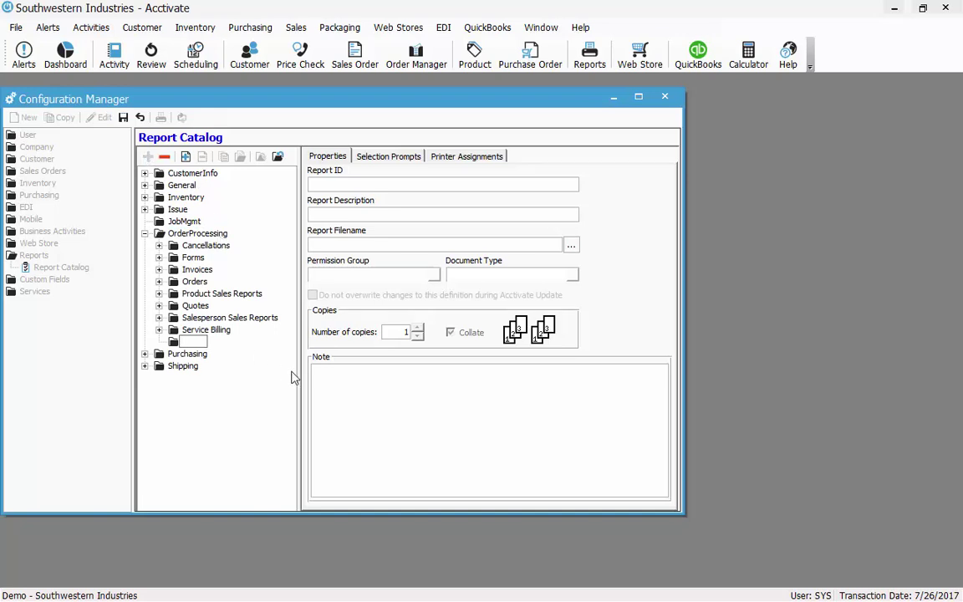
text(Favorites)
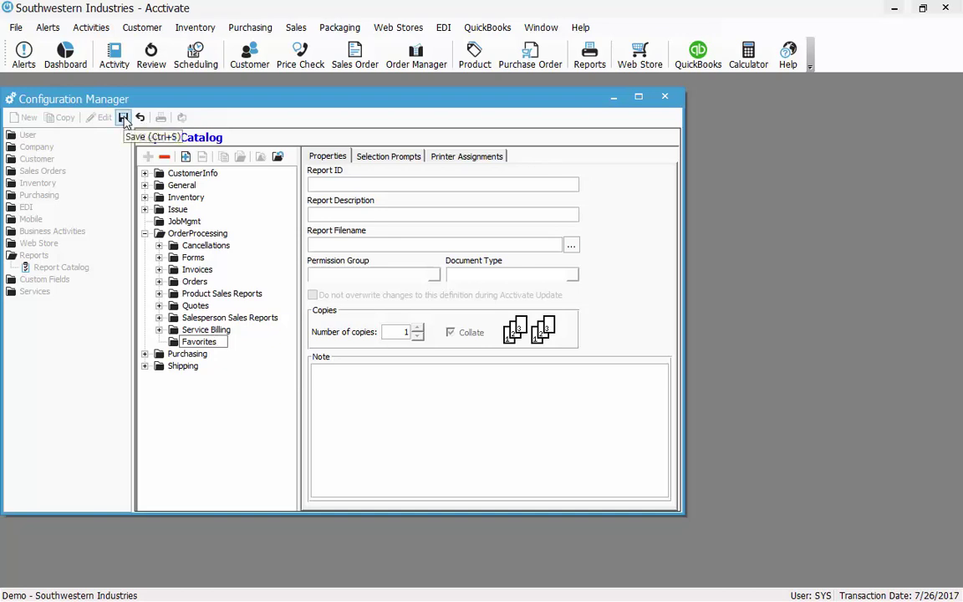
click(206, 330)
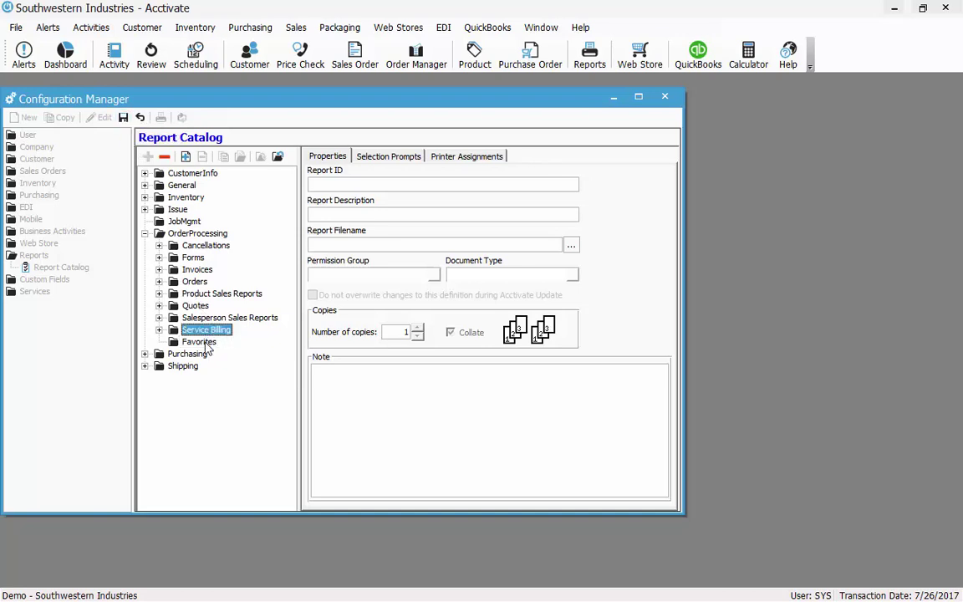
click(199, 341)
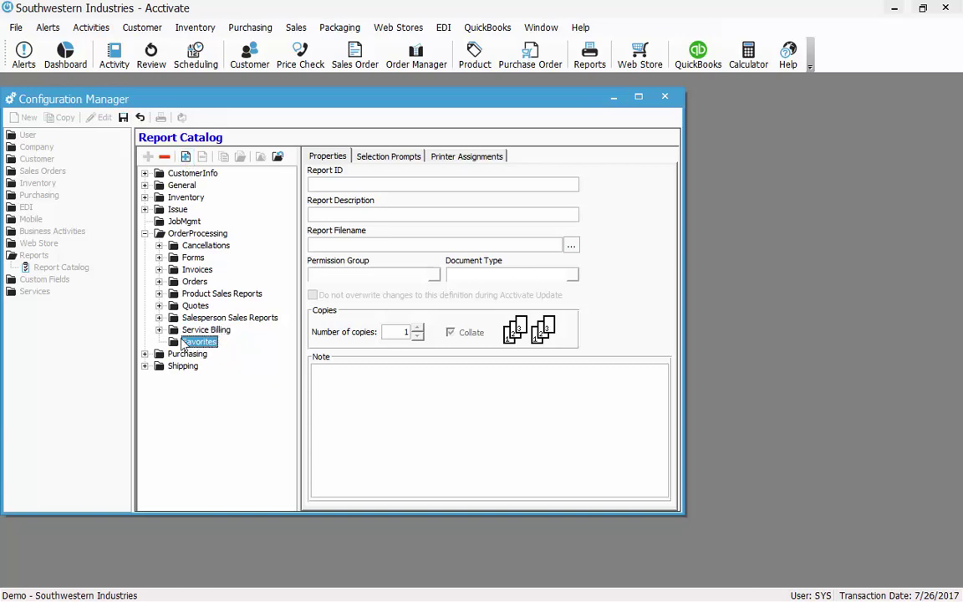
click(145, 234)
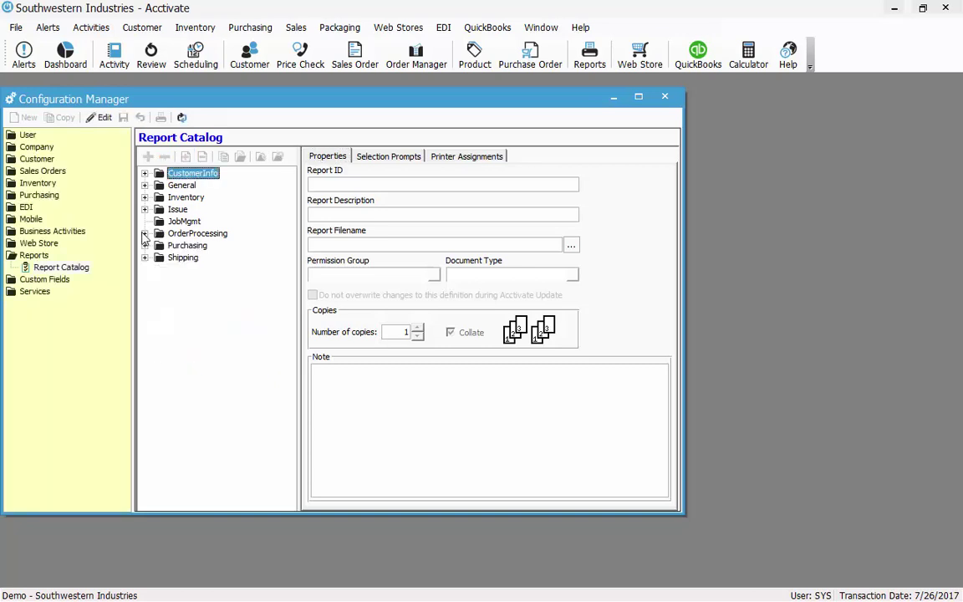
click(665, 99)
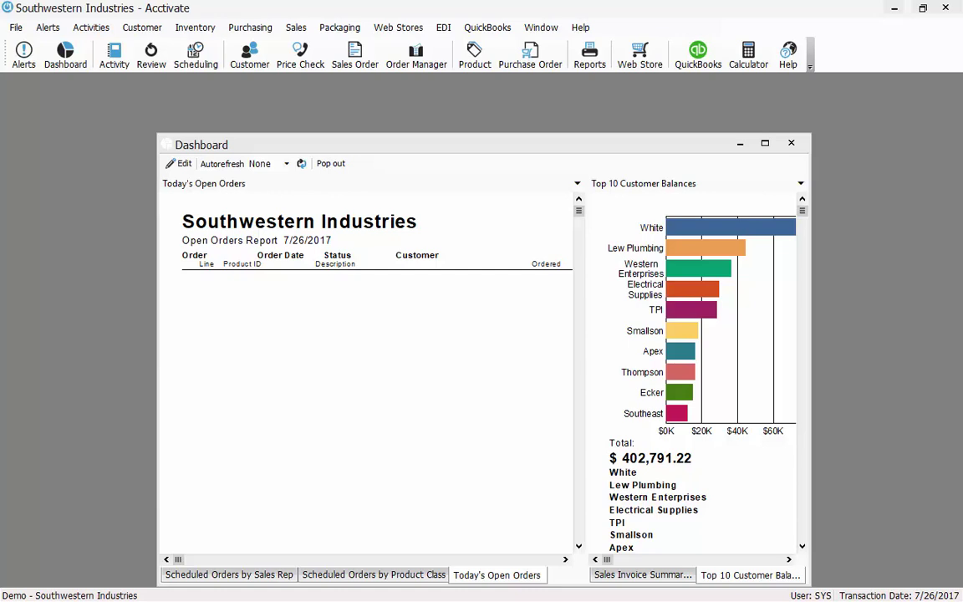
Reopen Configuration Management, bring up the Report Catalog and select its OrderProcessing category.
click(16, 26)
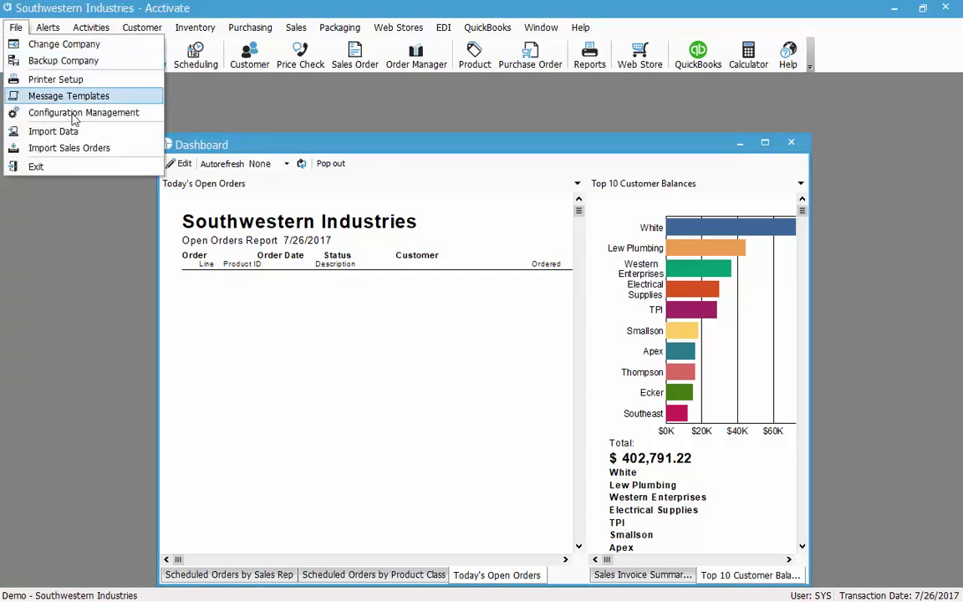
click(68, 112)
click(493, 366)
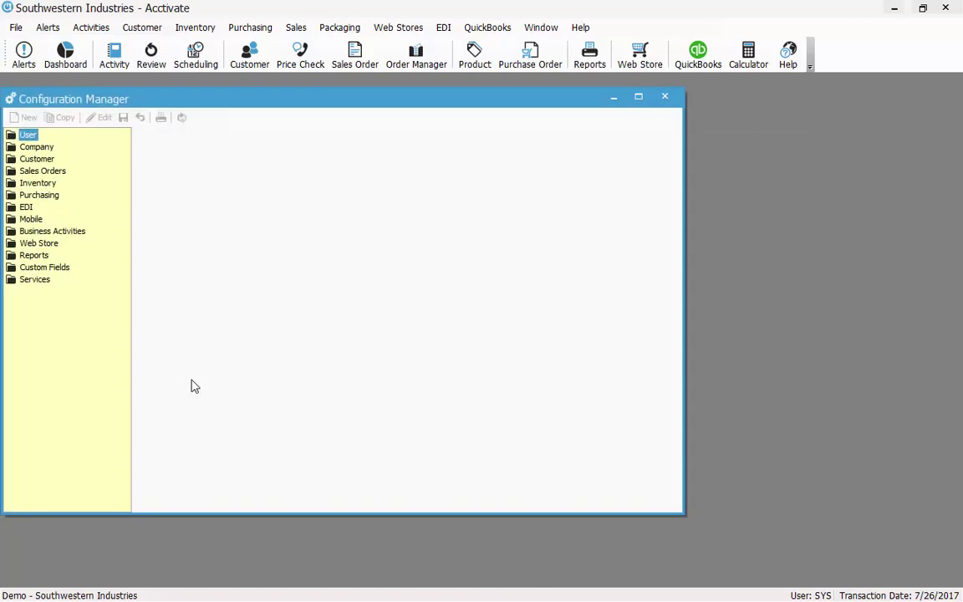
double_click(34, 255)
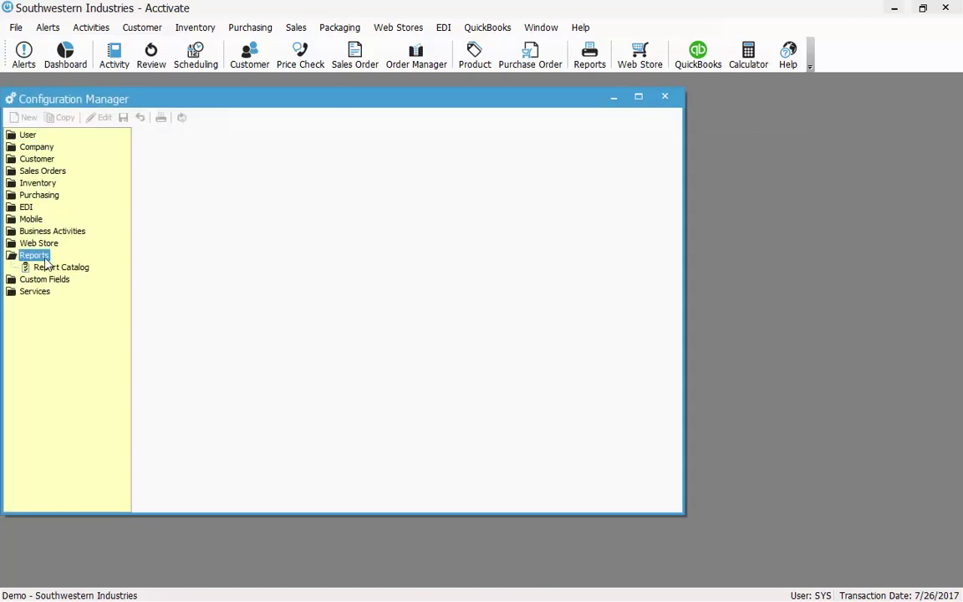
click(60, 267)
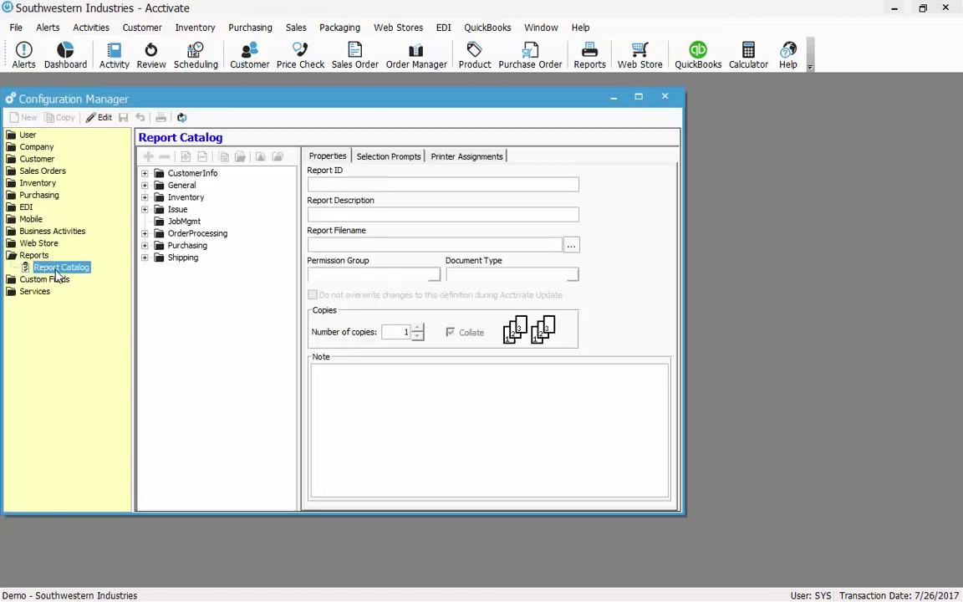
click(197, 233)
Try to edit the Cancellations and Forms folder names under OrderProcessing, discard the edits and close the Configuration Manager.
click(100, 118)
double_click(194, 233)
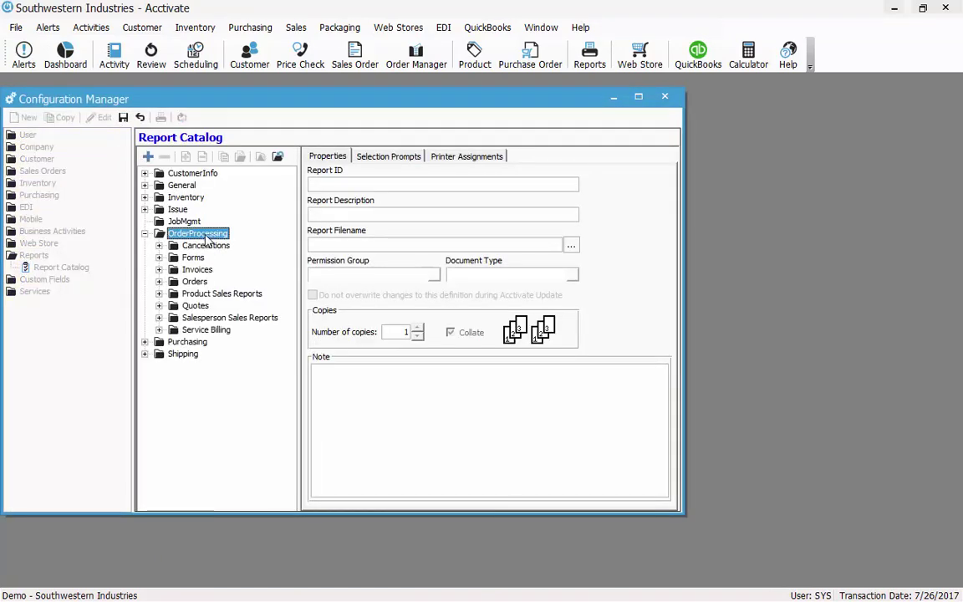
click(197, 245)
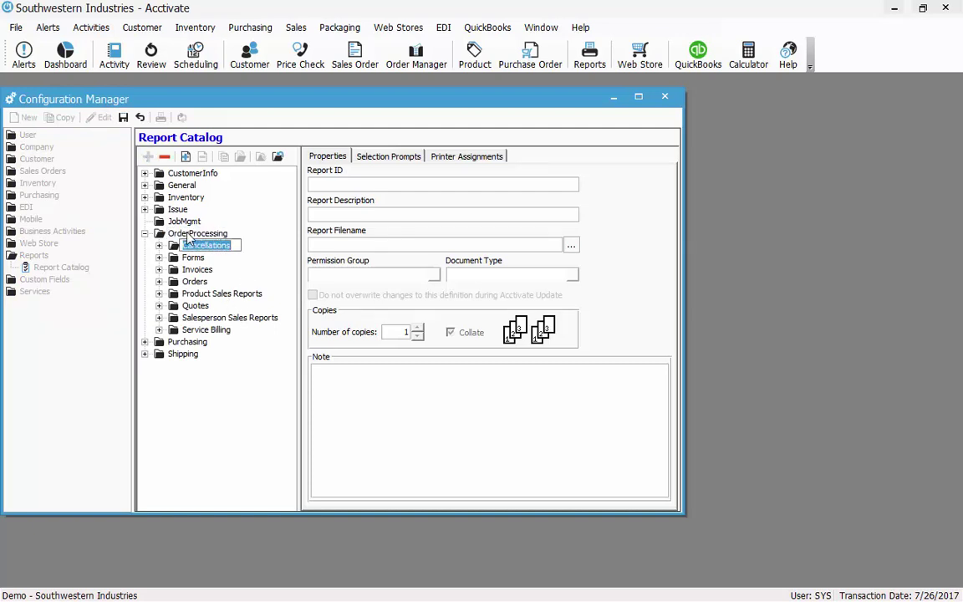
click(193, 258)
click(193, 259)
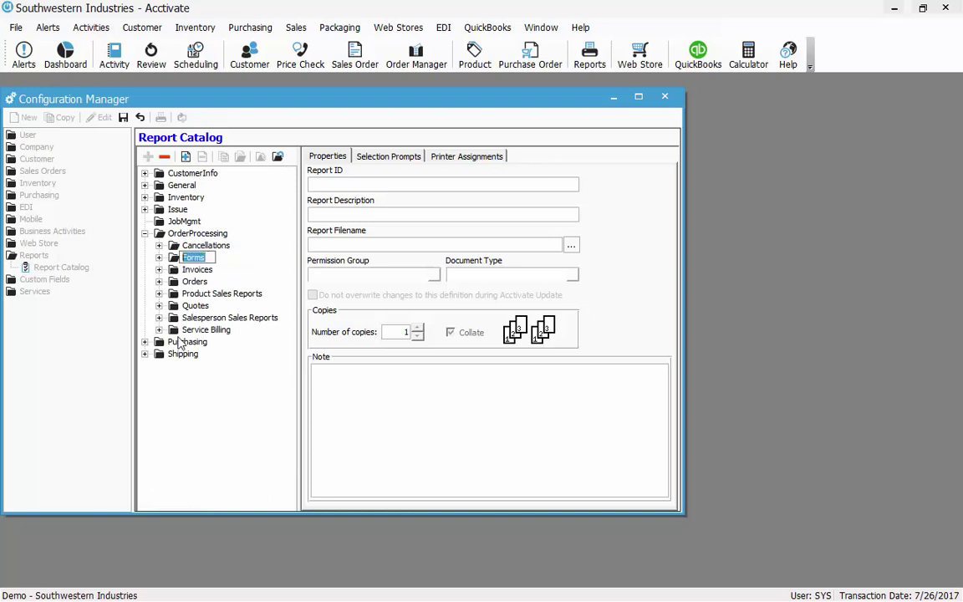
text(Form)
click(140, 117)
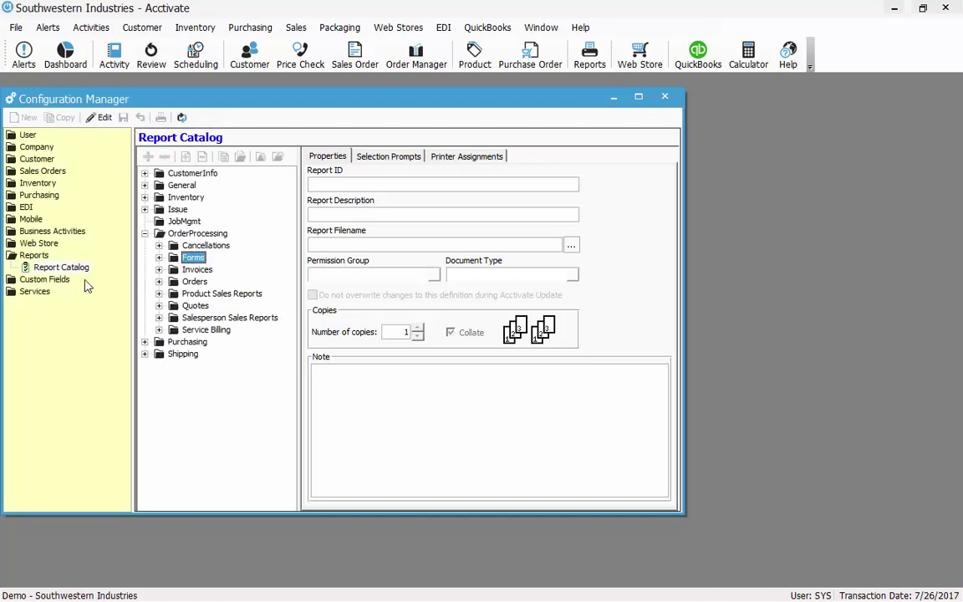
click(664, 96)
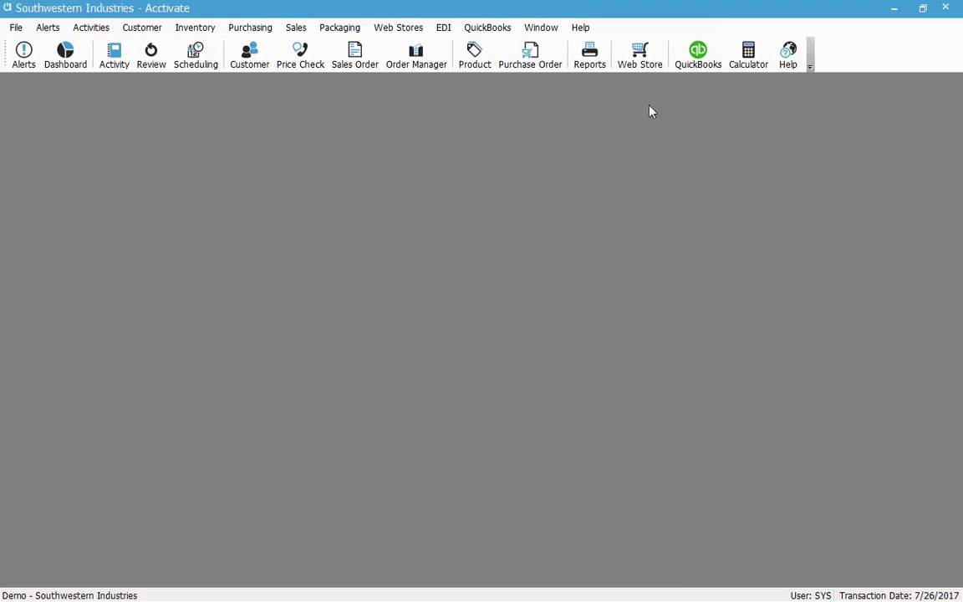
Open the report list, expand Packaging/Shipping and Shipments, and preview the Shipment Detail report without filters.
click(587, 57)
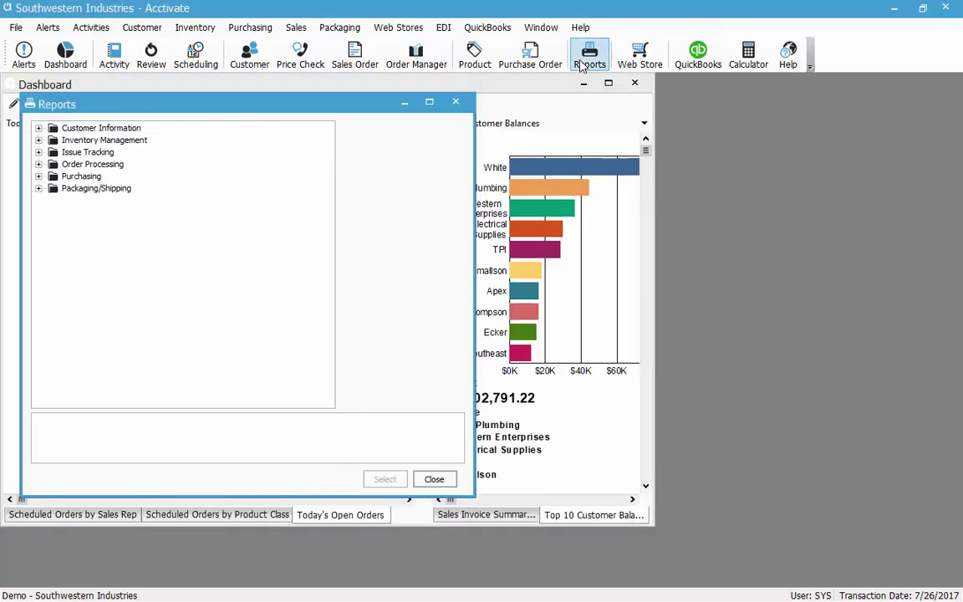
click(38, 188)
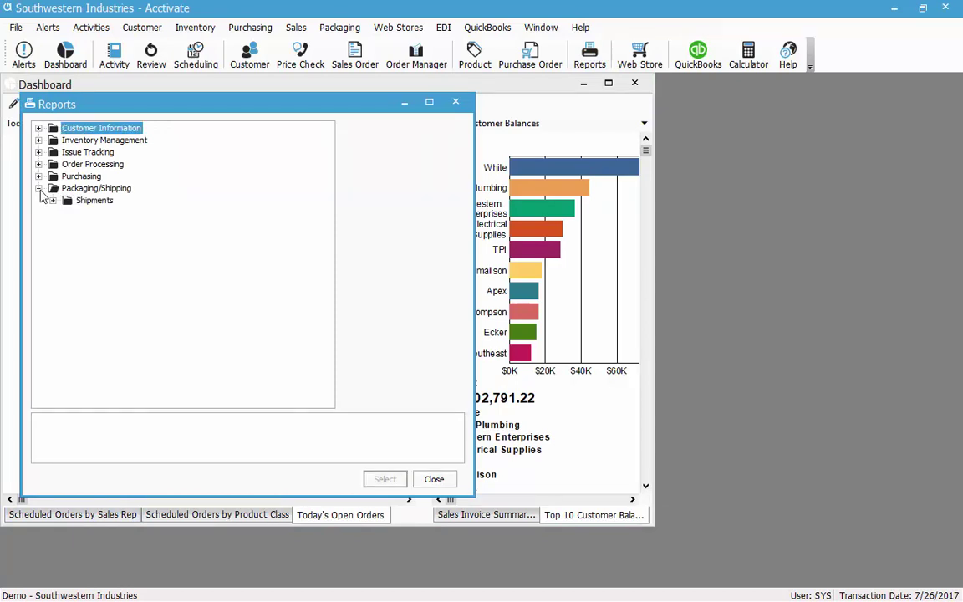
click(52, 201)
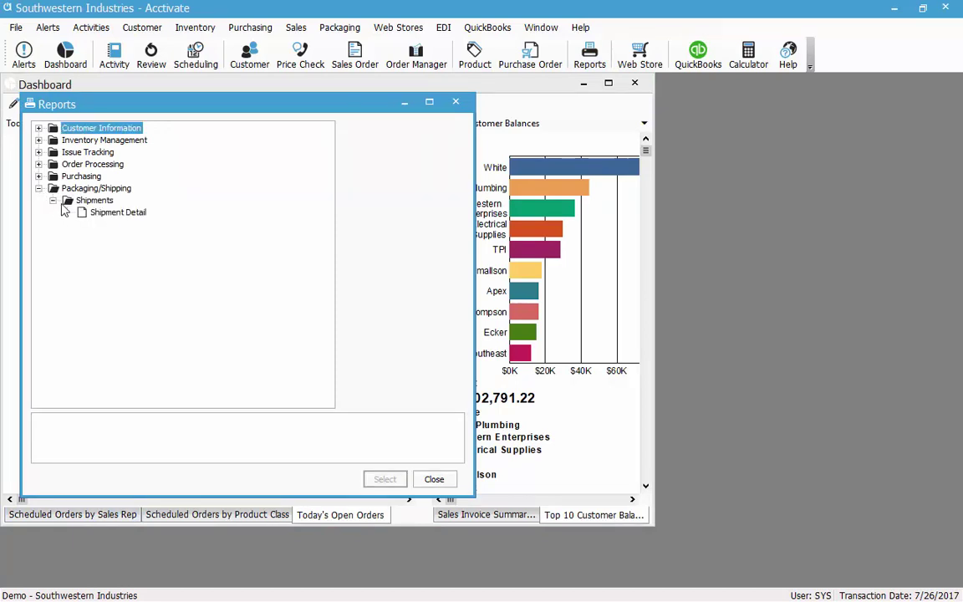
click(126, 213)
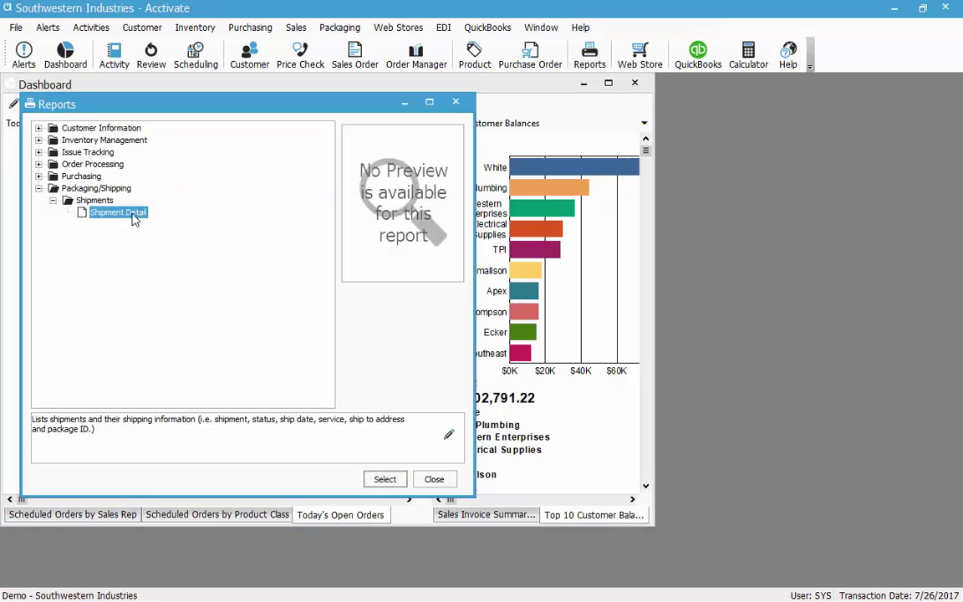
double_click(134, 219)
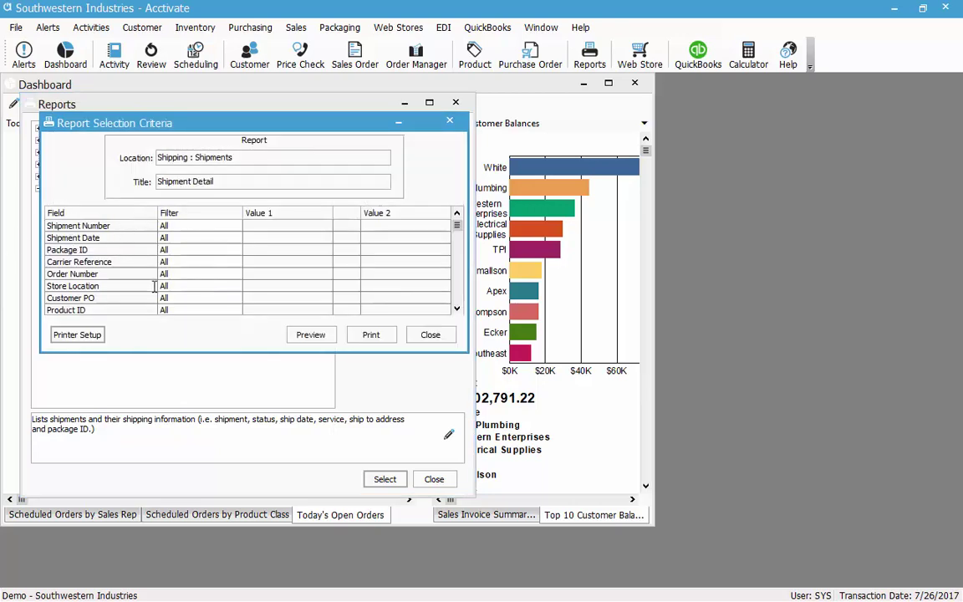
drag(236, 131, 280, 148)
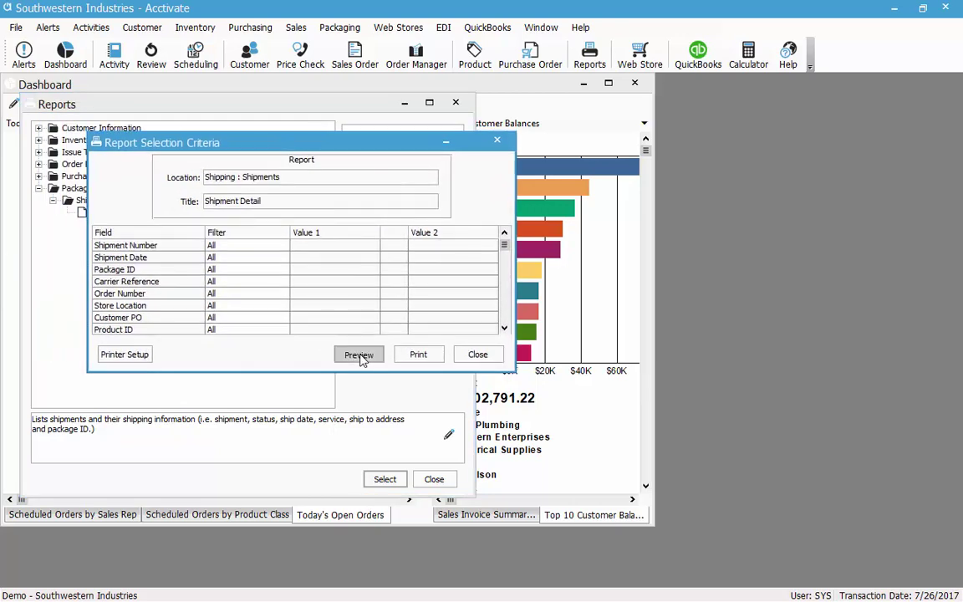
click(355, 352)
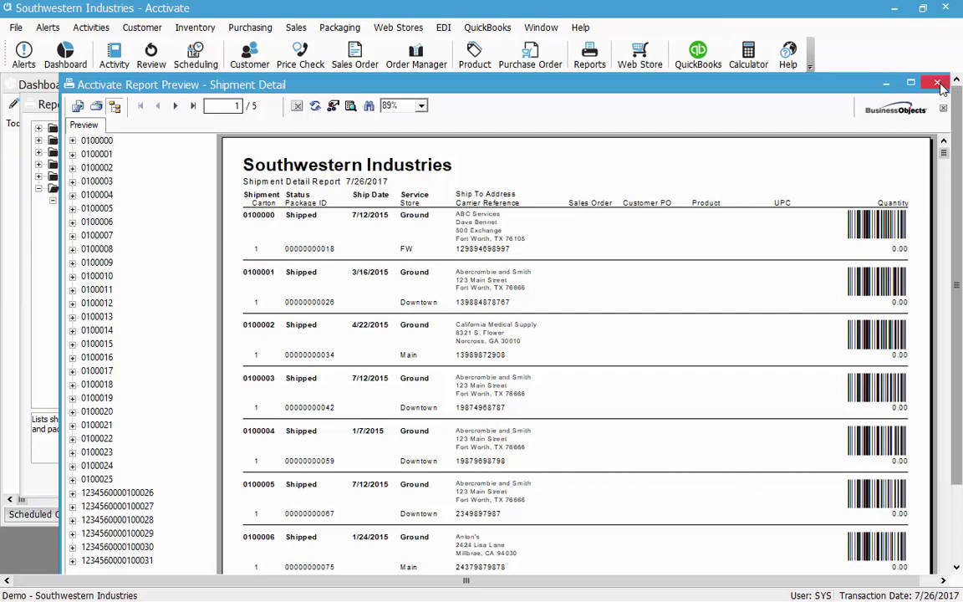
Go to the shipment ending in 100026 in the Shipment Detail report, and close the preview and its criteria.
click(117, 493)
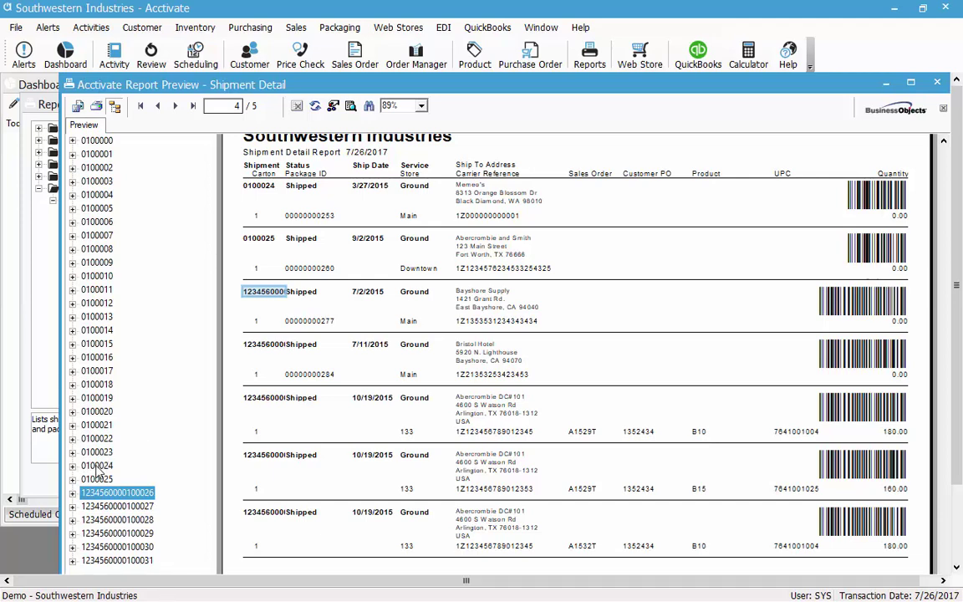
click(937, 84)
key(Escape)
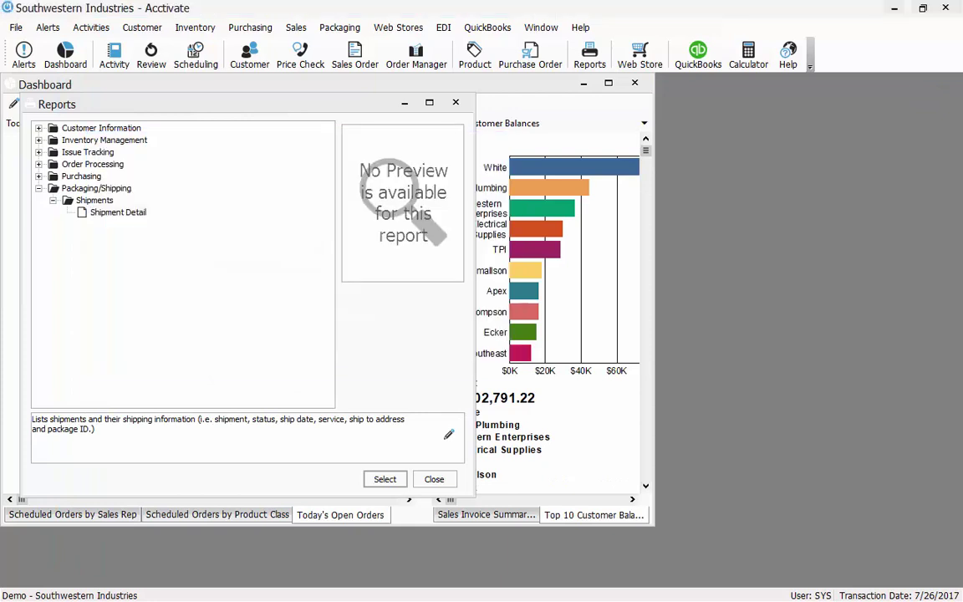